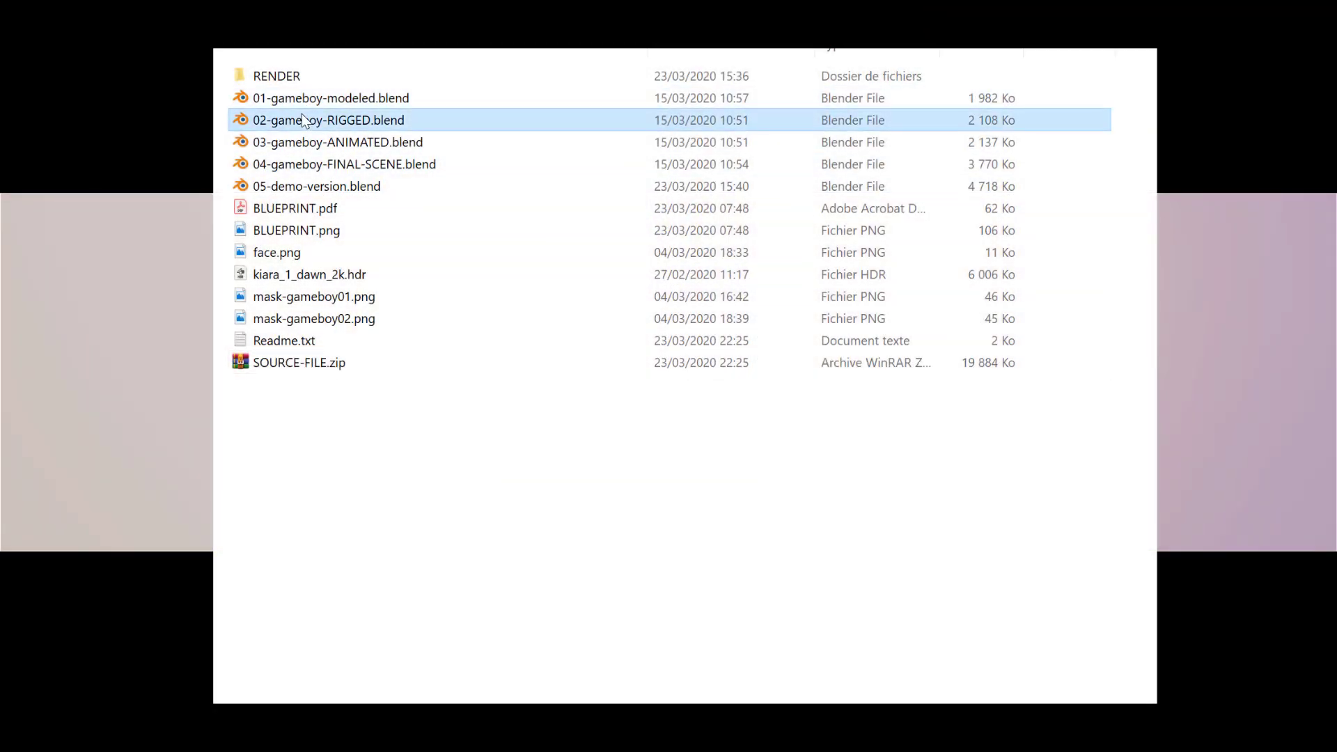
Open BLUEPRINT.png from the project files to examine the Game Boy views and dimensions.
left_click(294, 166)
left_click(303, 189)
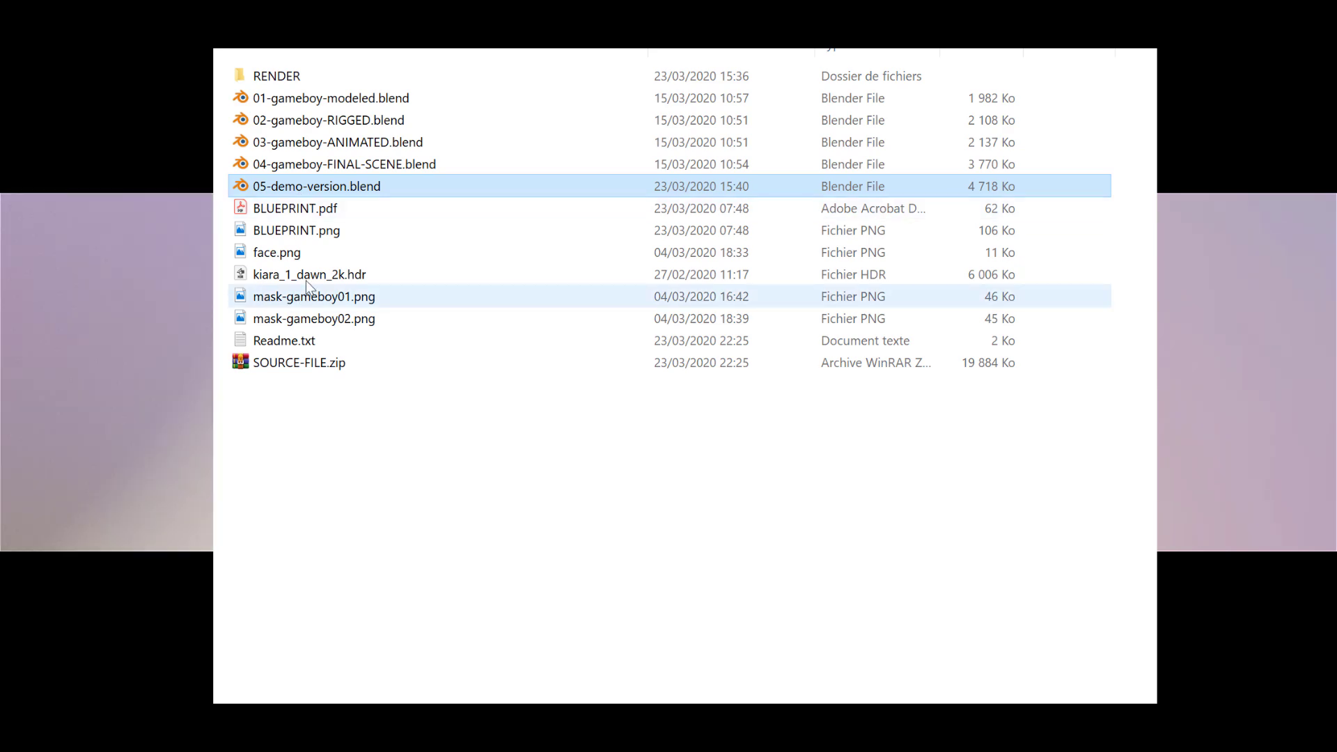
double_click(303, 236)
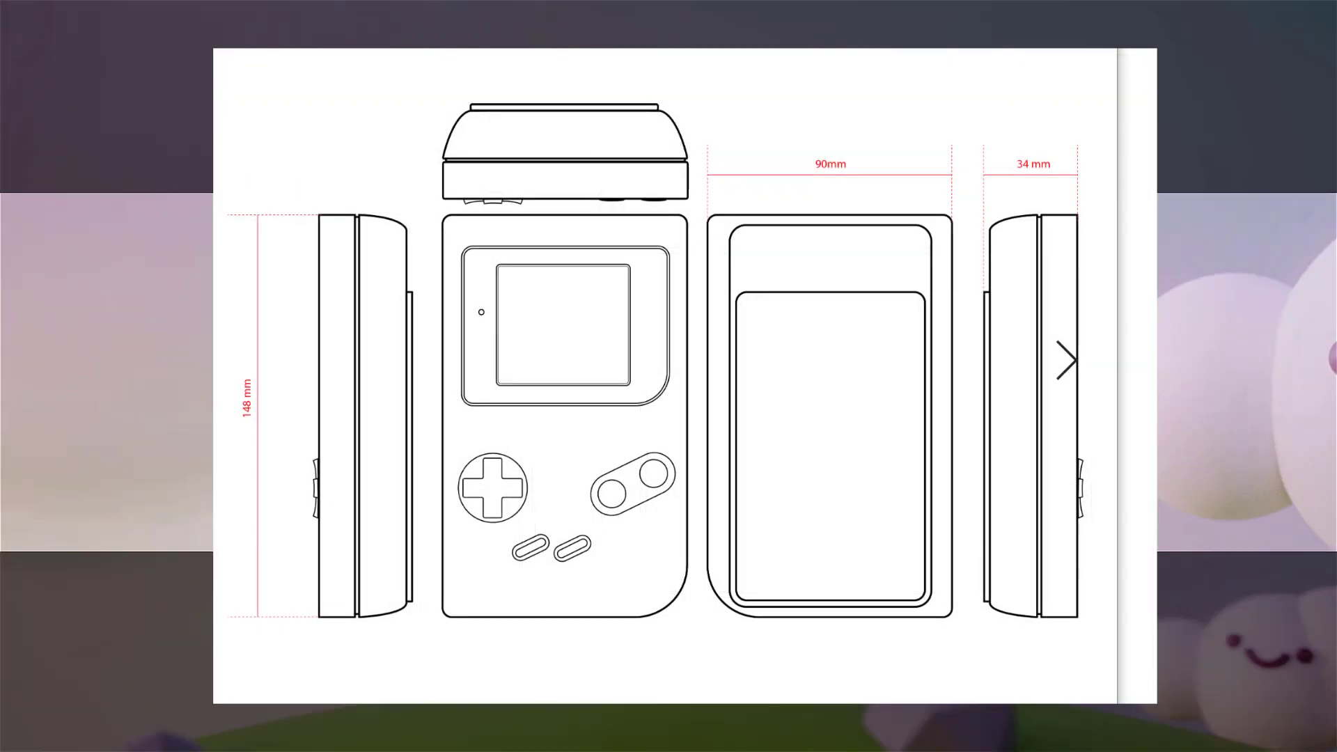
key("Right")
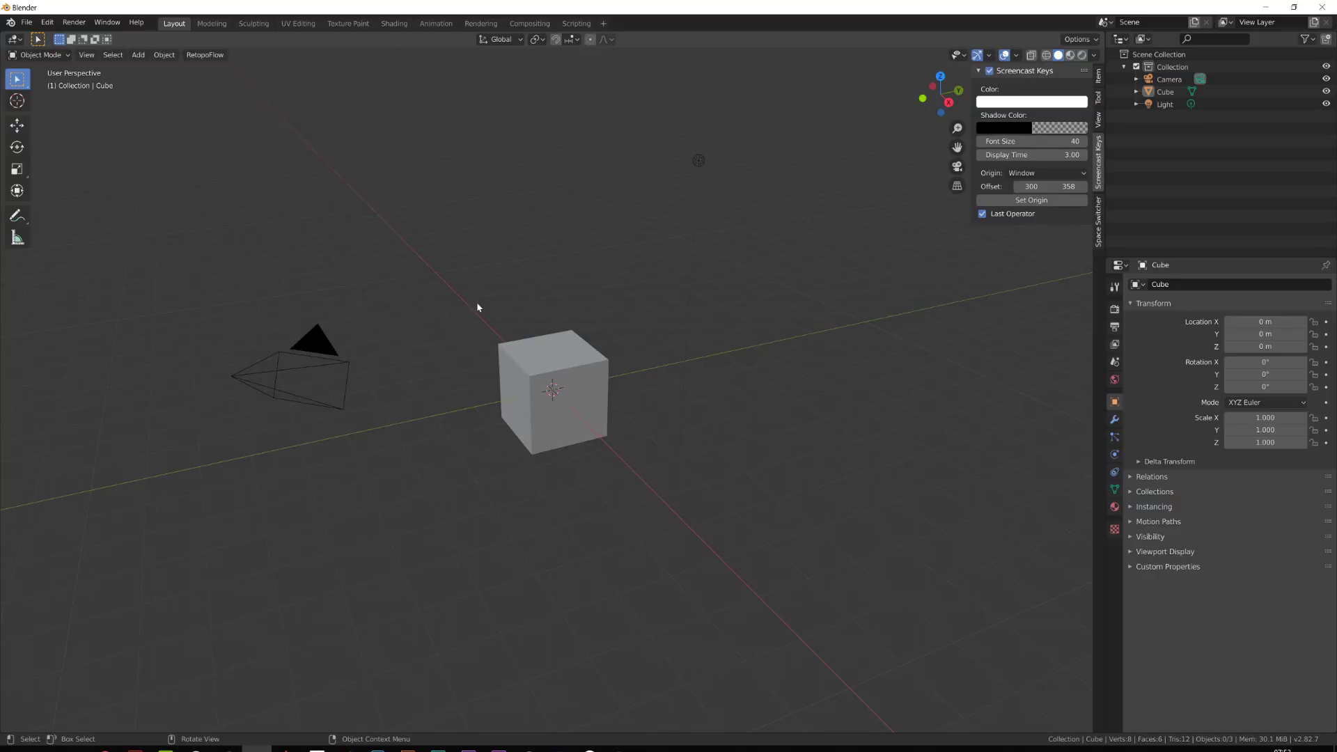
Delete all the default objects from the scene.
left_click(477, 306)
key("a")
key("x")
left_click(478, 302)
left_click(27, 22)
mouse_move(73, 196)
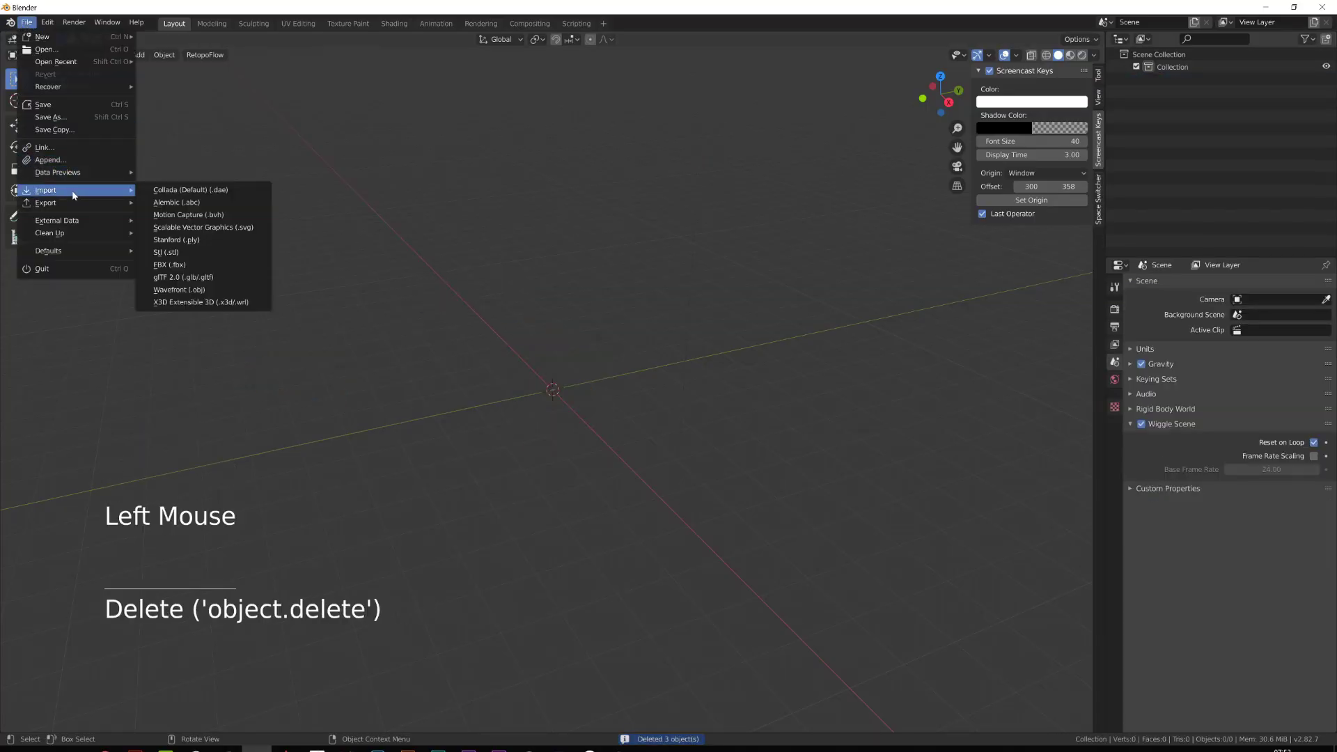
Add an image-type empty at the scene origin.
key("shift+a")
mouse_move(550, 507)
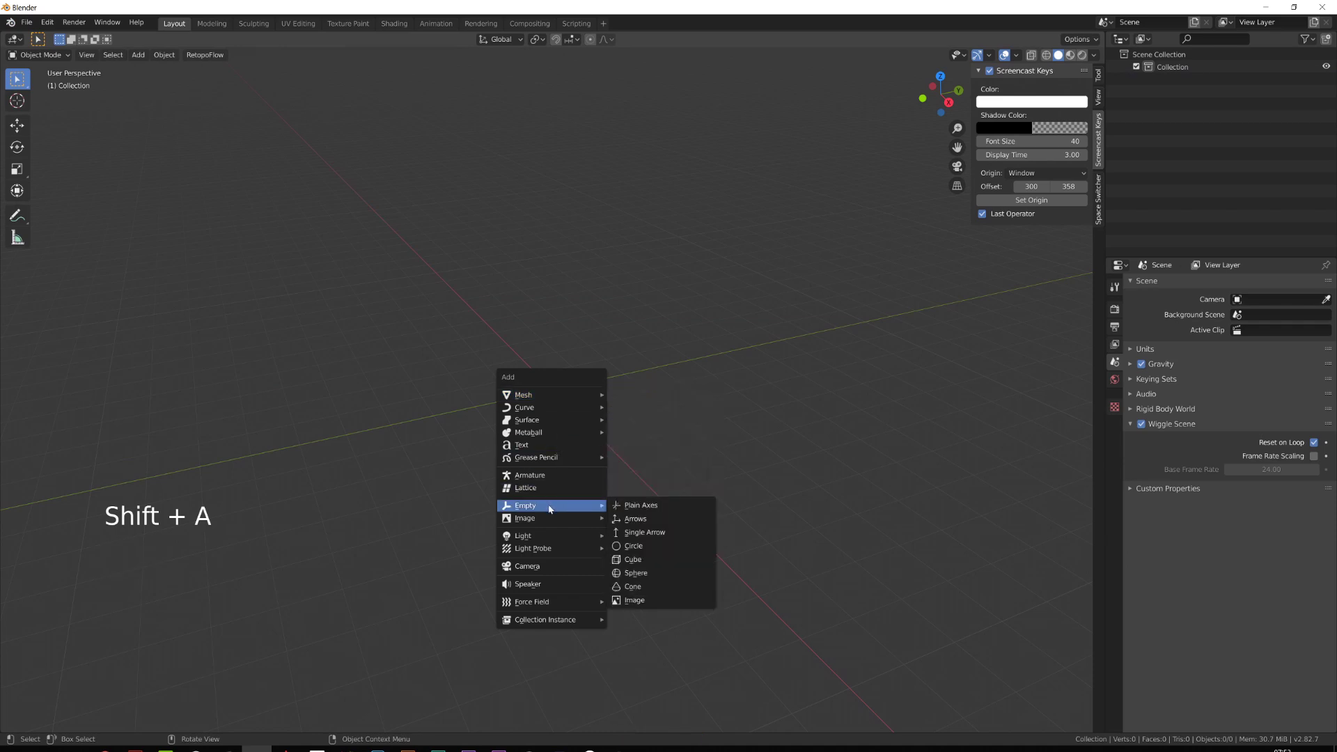
left_click(631, 599)
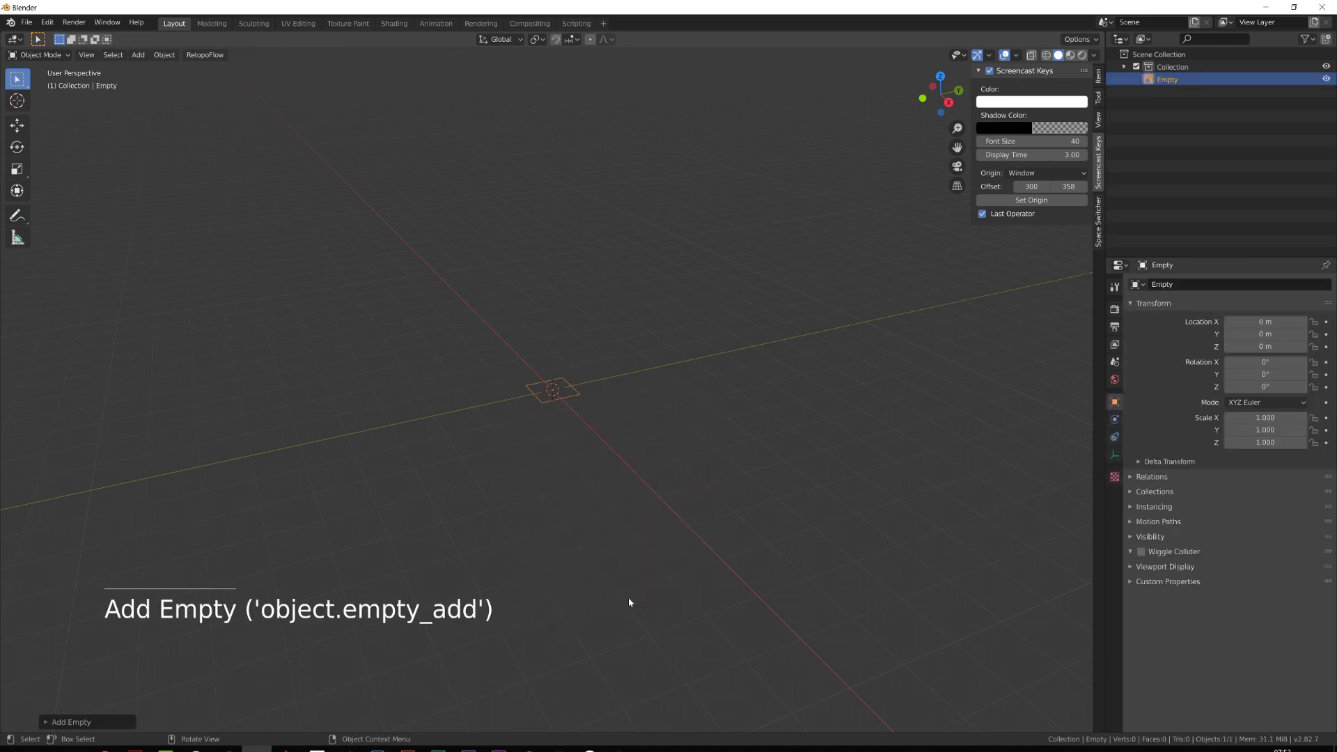
middle_click_drag(583, 446, 634, 469)
Load BLUEPRINT.png from the GAMEBOY\FILES folder as the empty's image.
left_click(1116, 455)
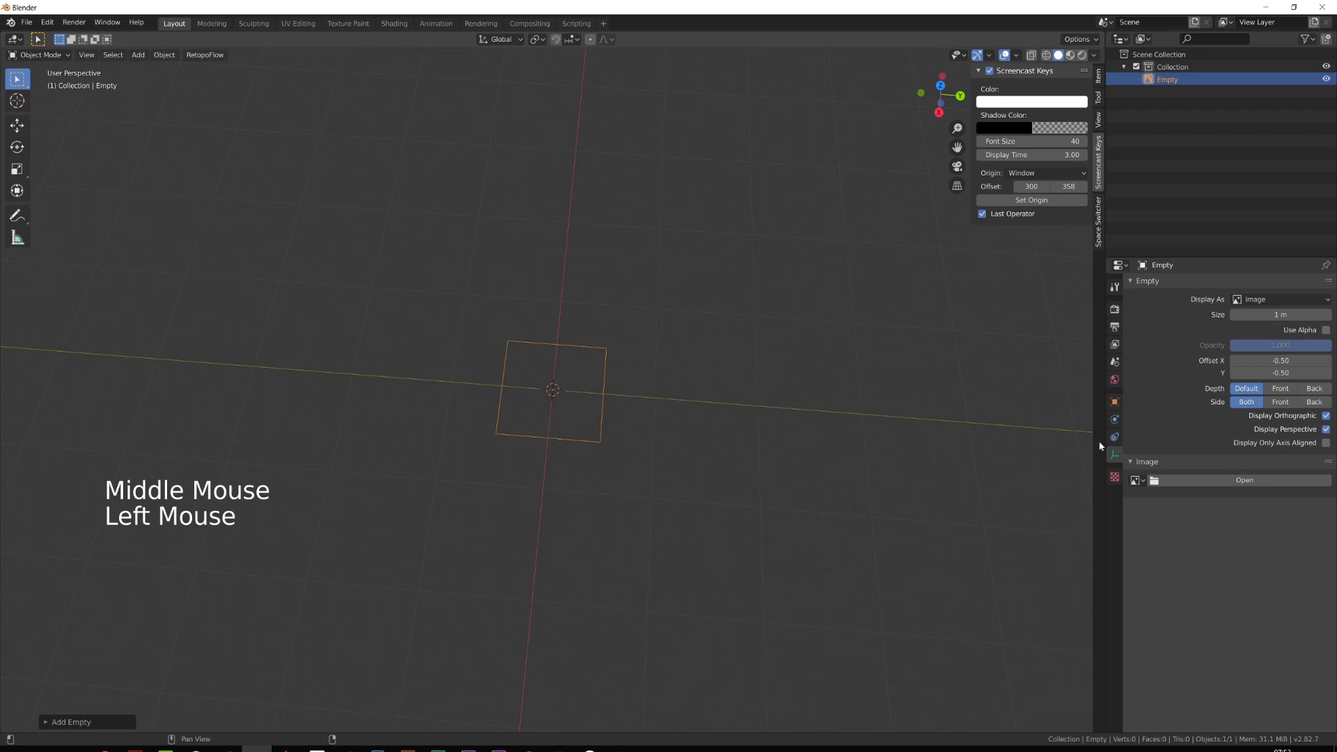
left_click_drag(1106, 440, 936, 438)
middle_click_drag(1042, 453, 1042, 428, "ctrl")
left_click(1080, 510)
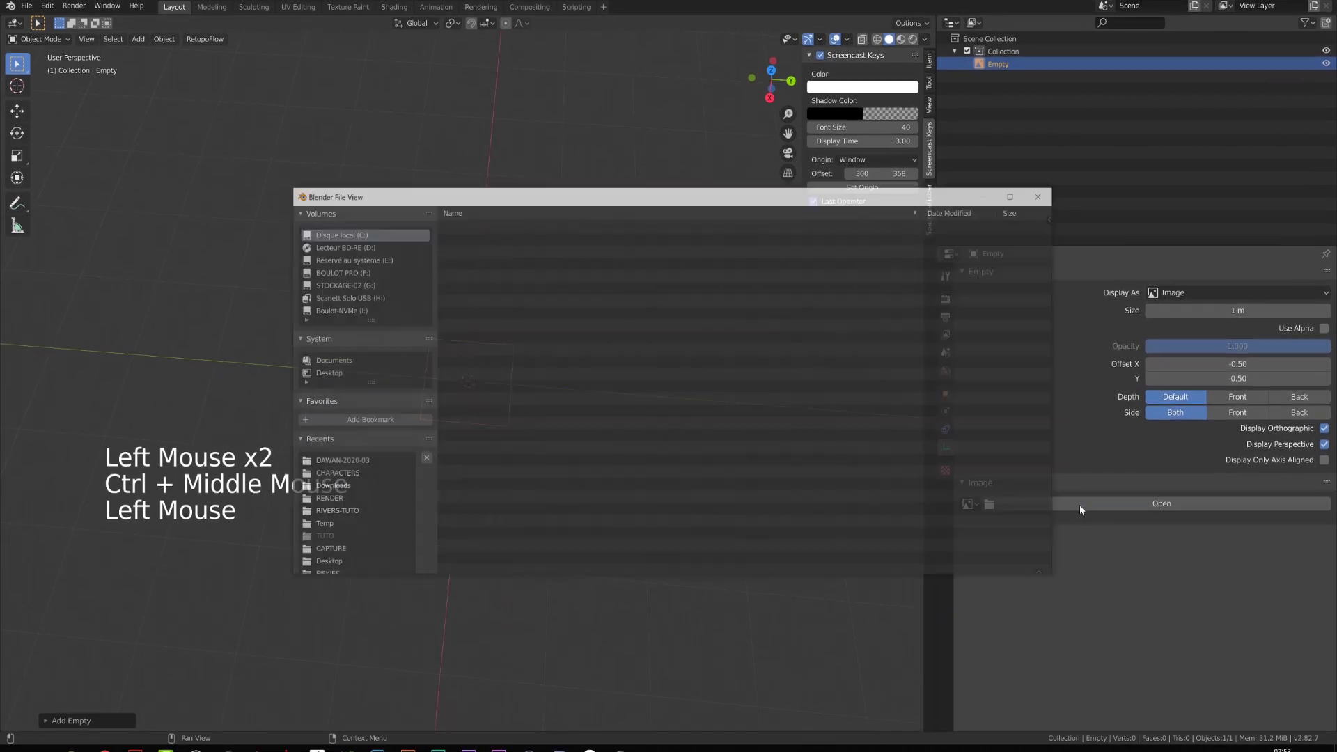
left_click(338, 309)
double_click(475, 278)
double_click(480, 258)
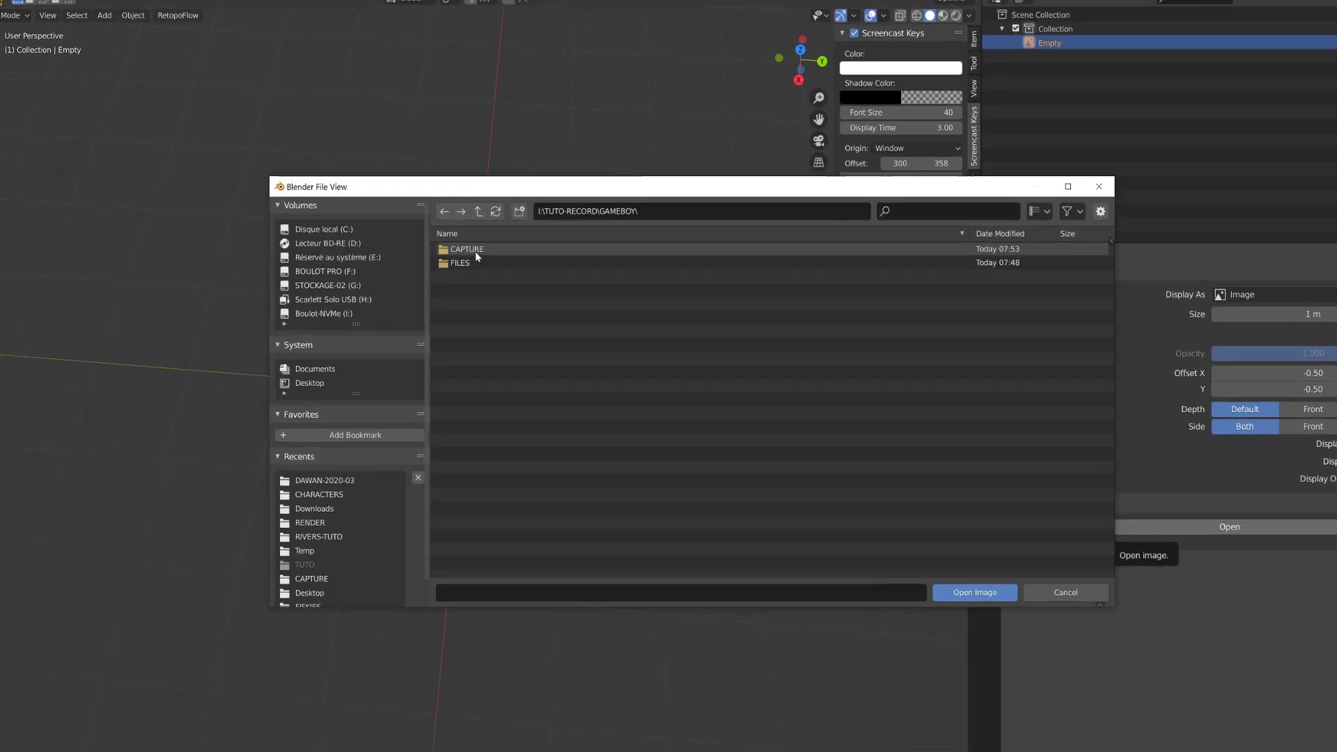
double_click(483, 262)
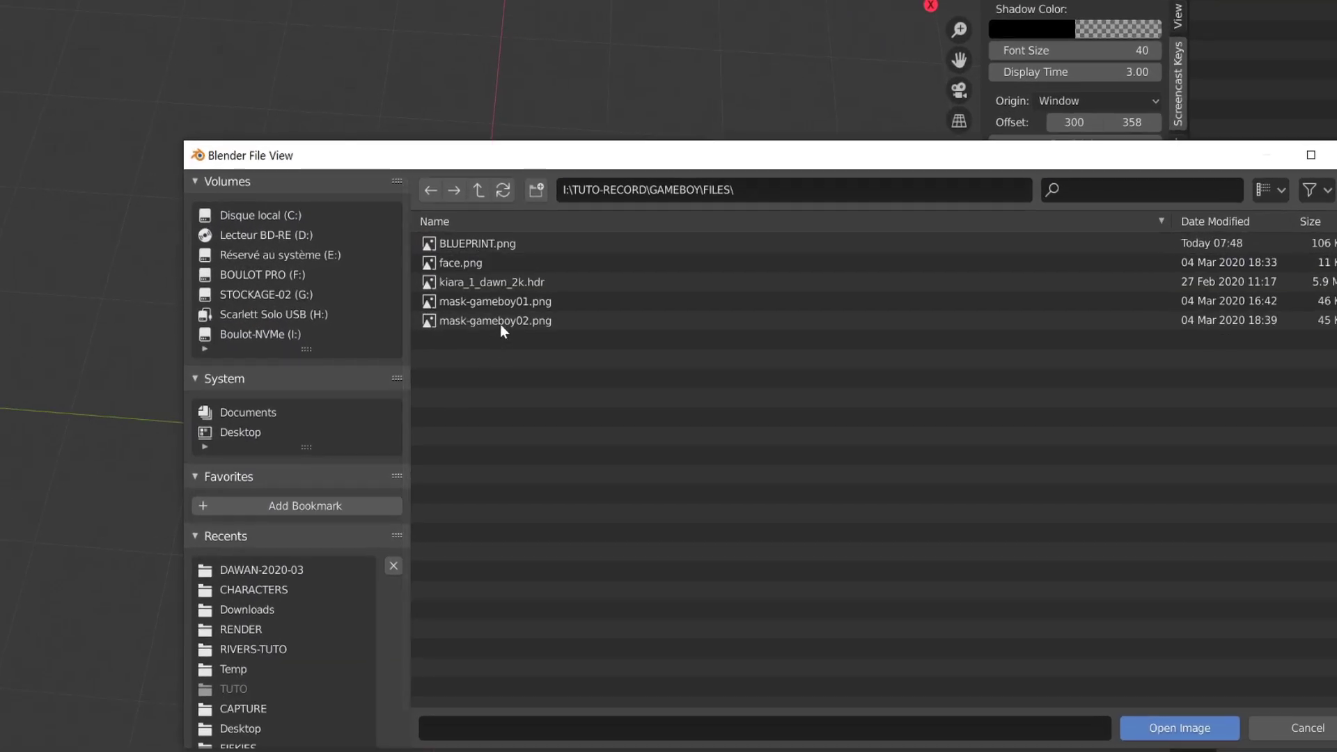
double_click(486, 242)
scroll(486, 244, "up", 8)
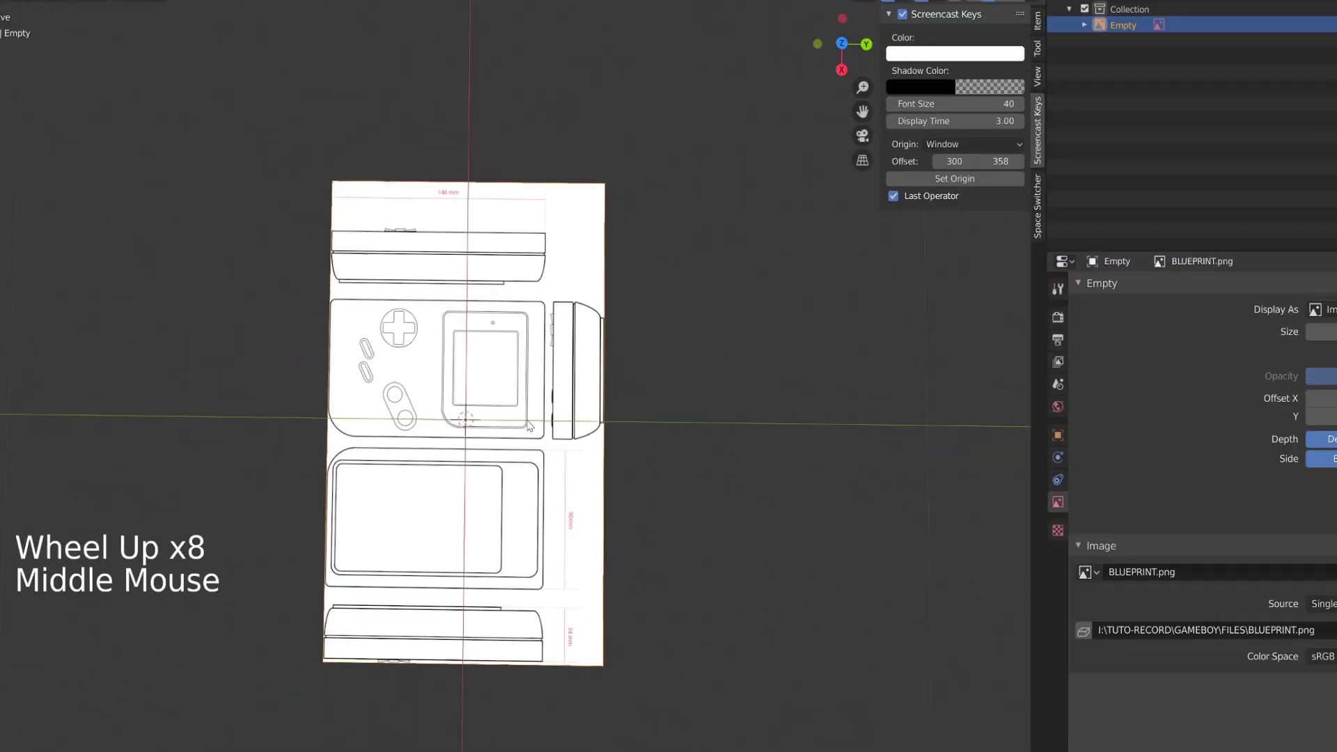
Switch to the top view and clear the blueprint empty's rotation.
key("KP_7")
key("alt+r")
scroll(530, 427, "up", 1)
middle_click_drag(592, 373, 661, 346, "shift")
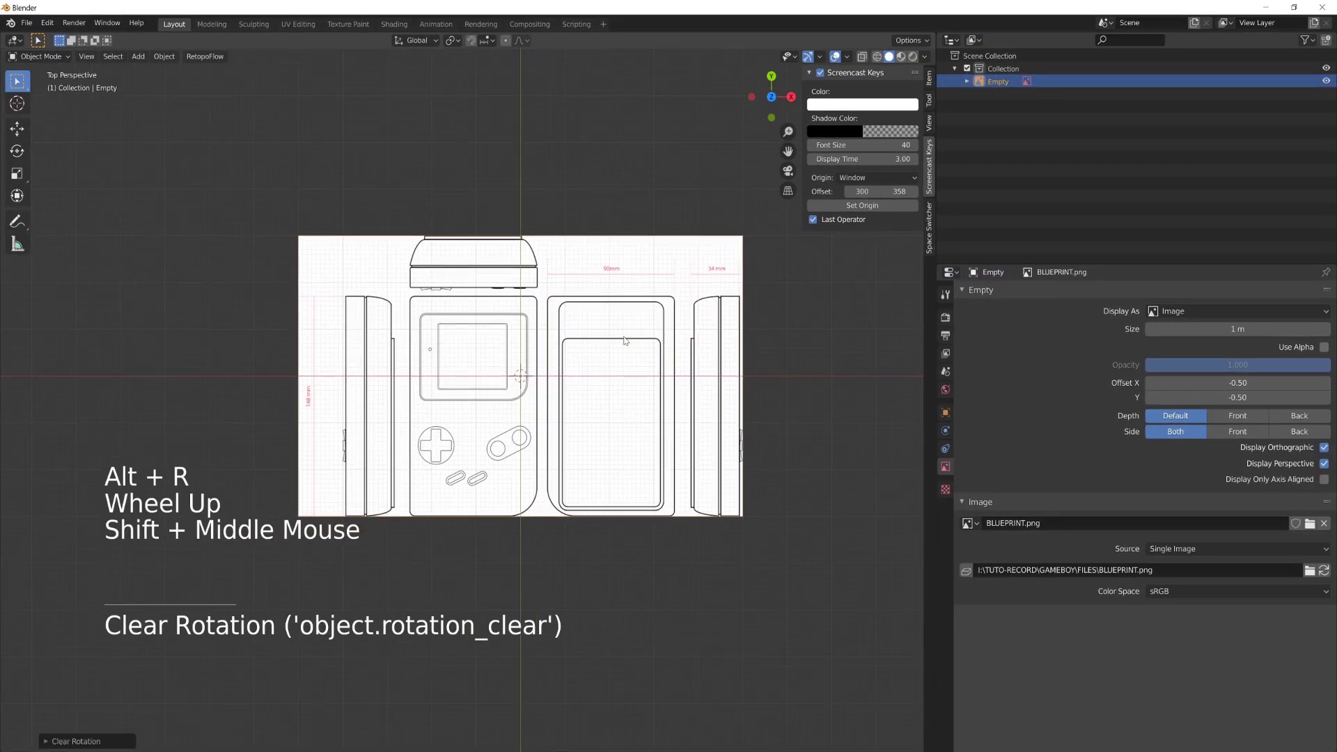
scroll(596, 326, "up", 2)
middle_click_drag(663, 269, 606, 272, "shift")
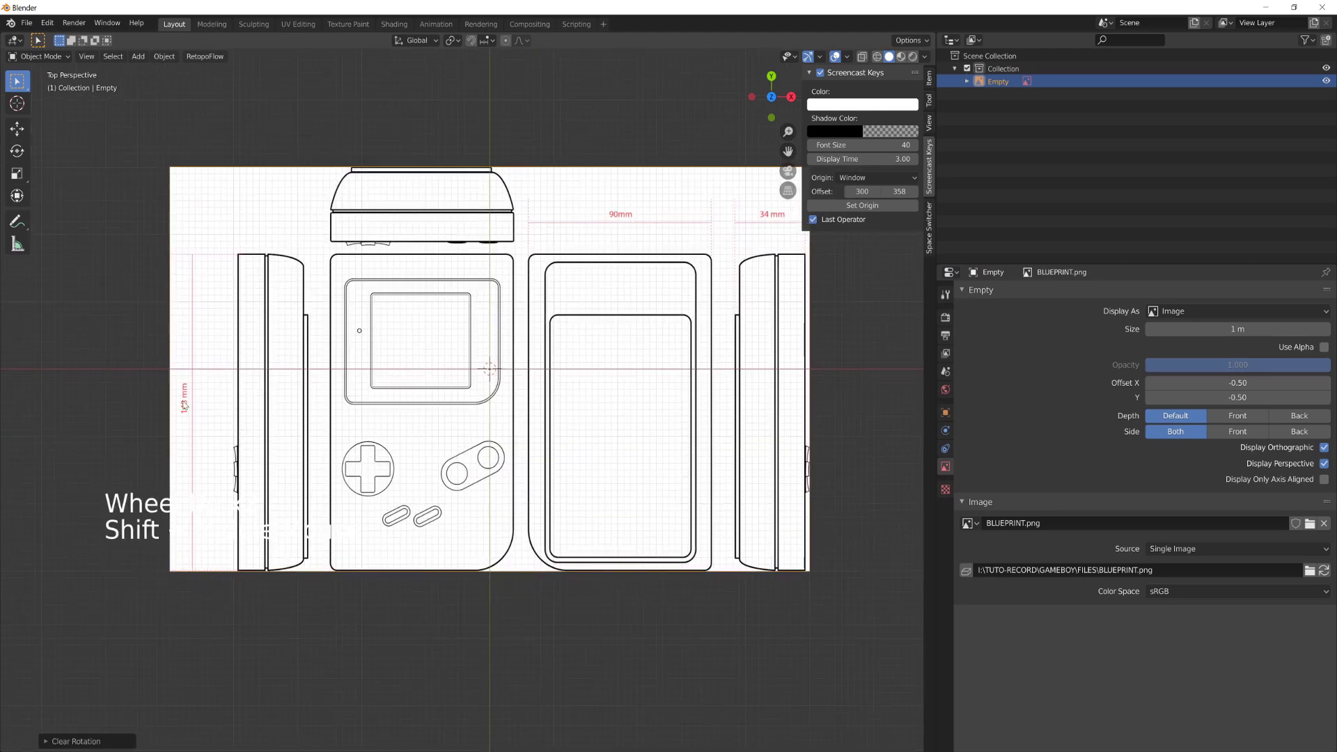
Add a cube and set its X dimension to 0.09 m.
key("shift+a")
mouse_move(514, 290)
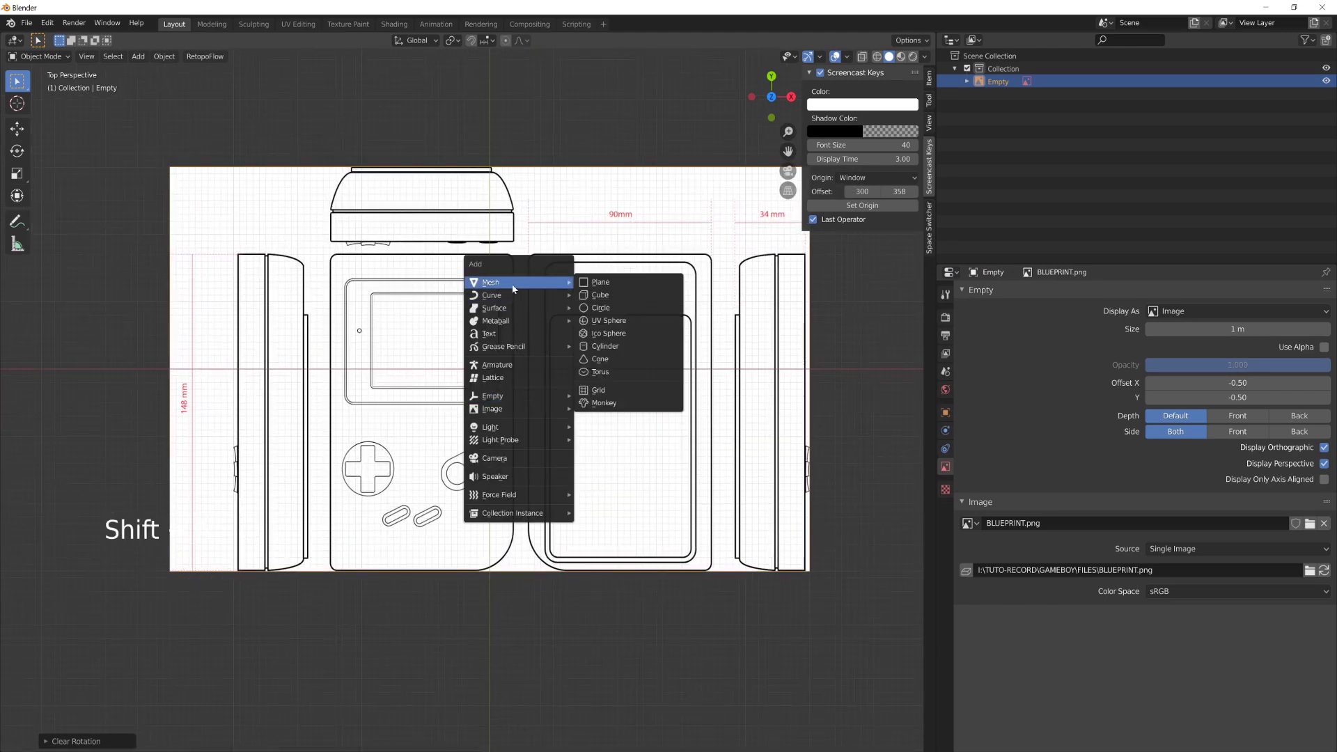
left_click(613, 295)
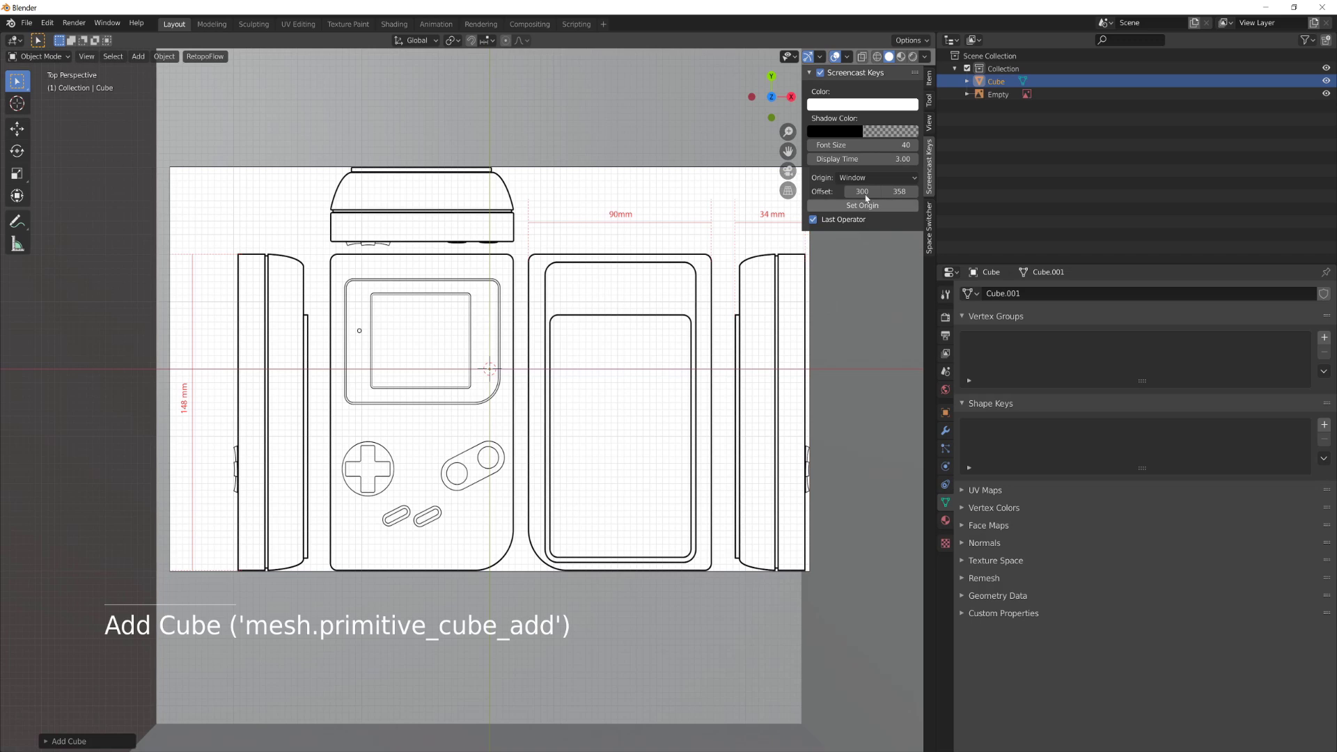
left_click(930, 82)
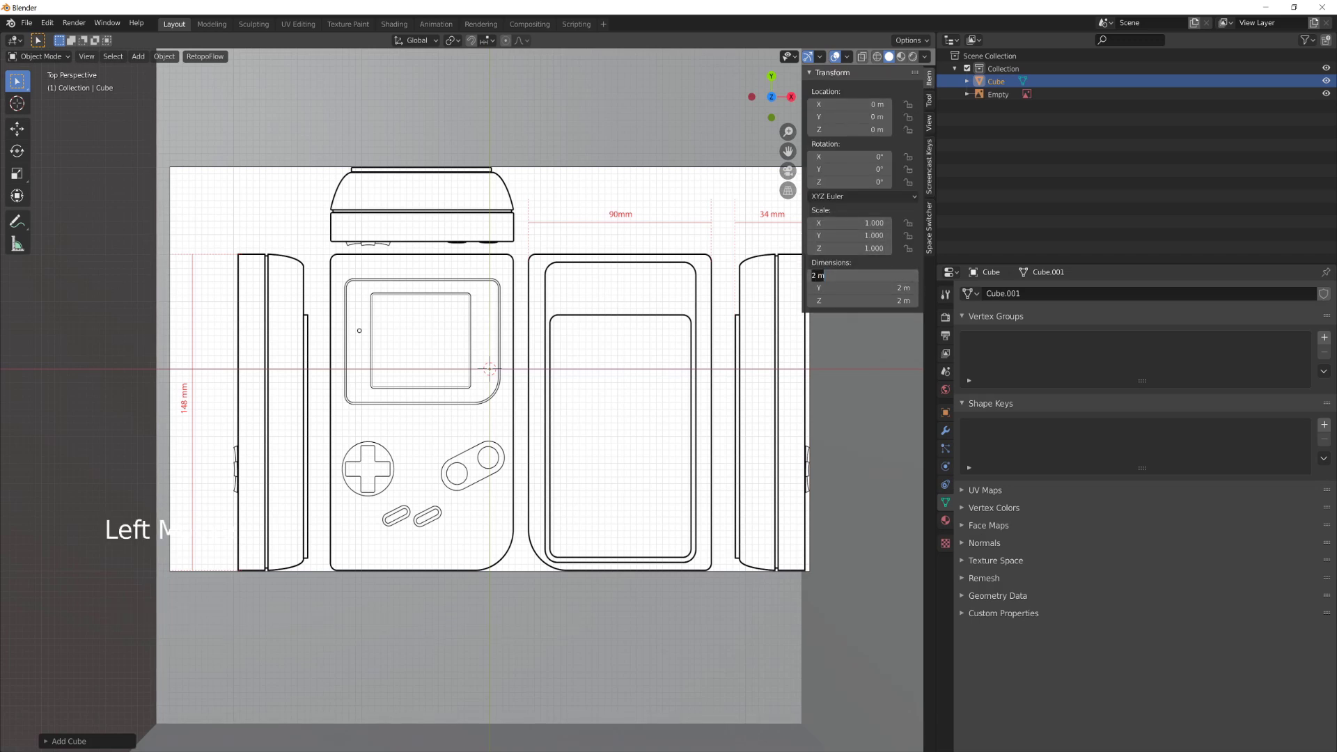
type("0.09")
key("Return")
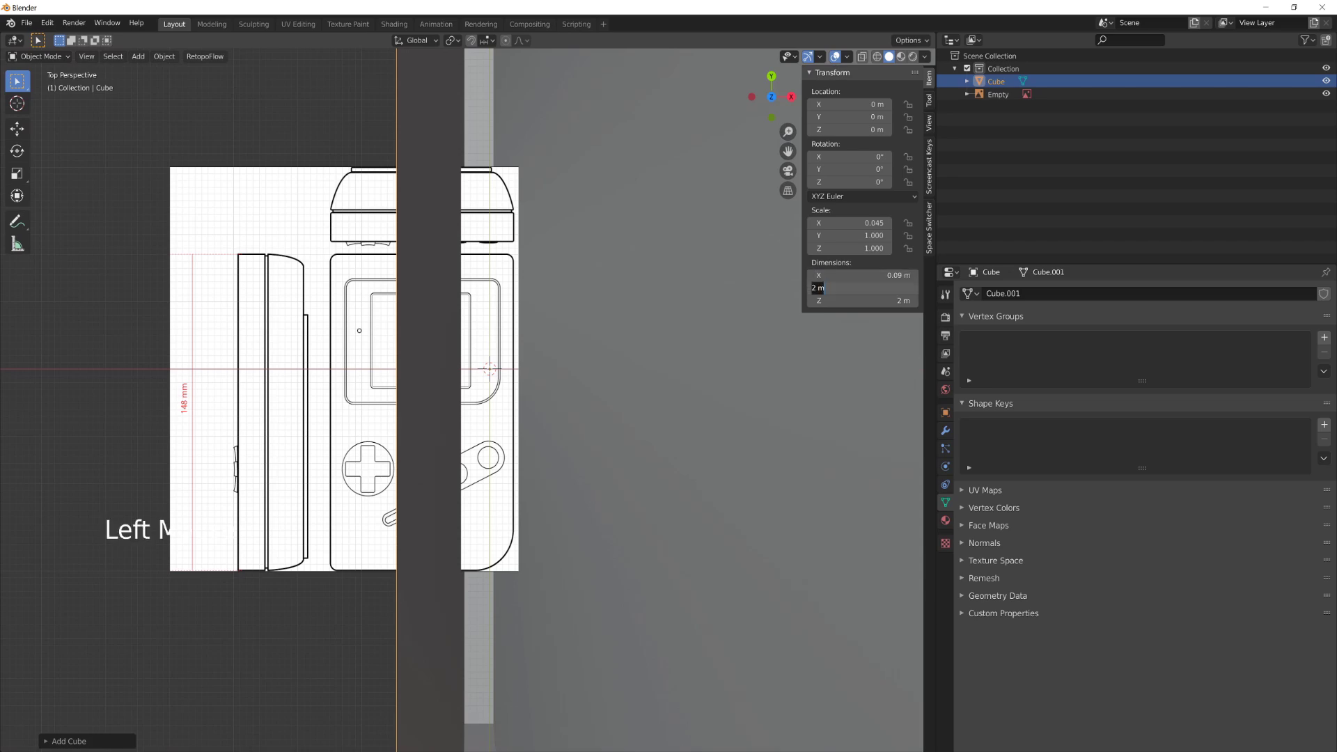
Turn on X-ray display and enter a new Y dimension for the cube.
scroll(303, 402, "down", 5)
key("alt+z")
scroll(303, 403, "up", 6)
scroll(303, 403, "down", 2)
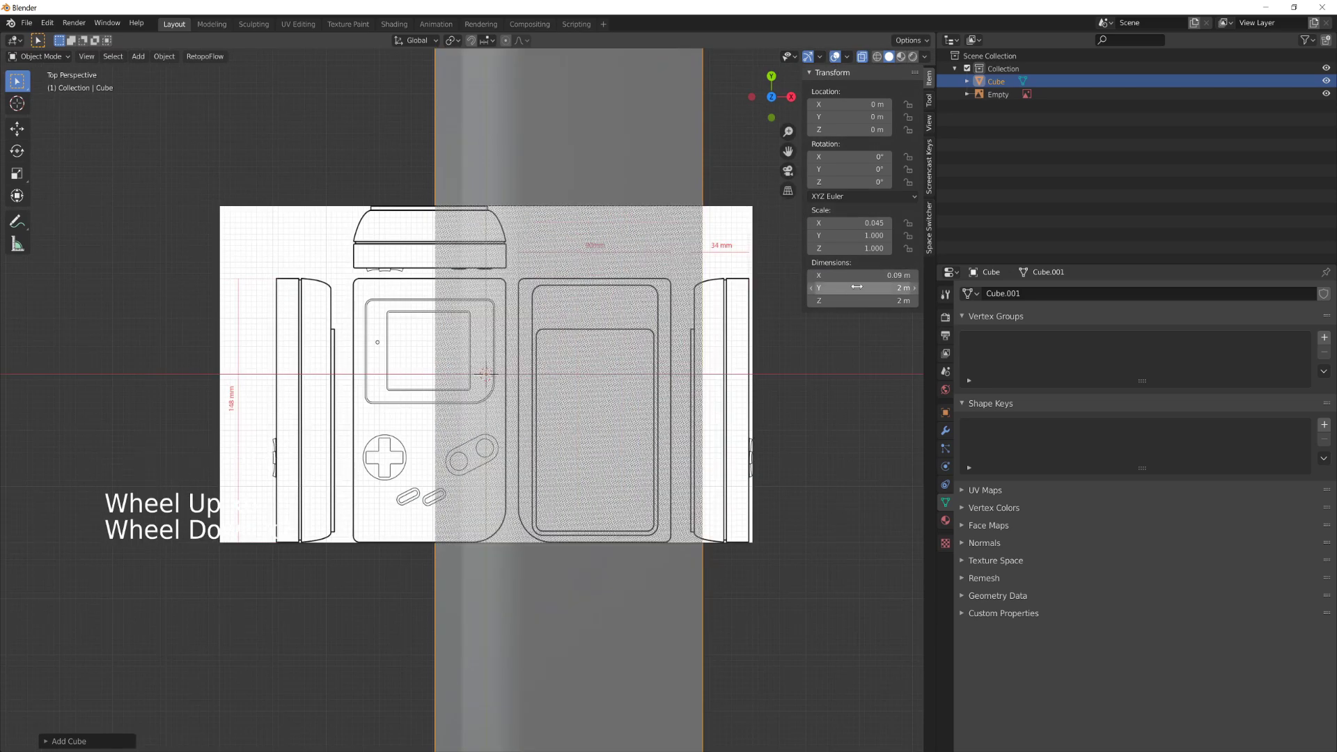
key("Return")
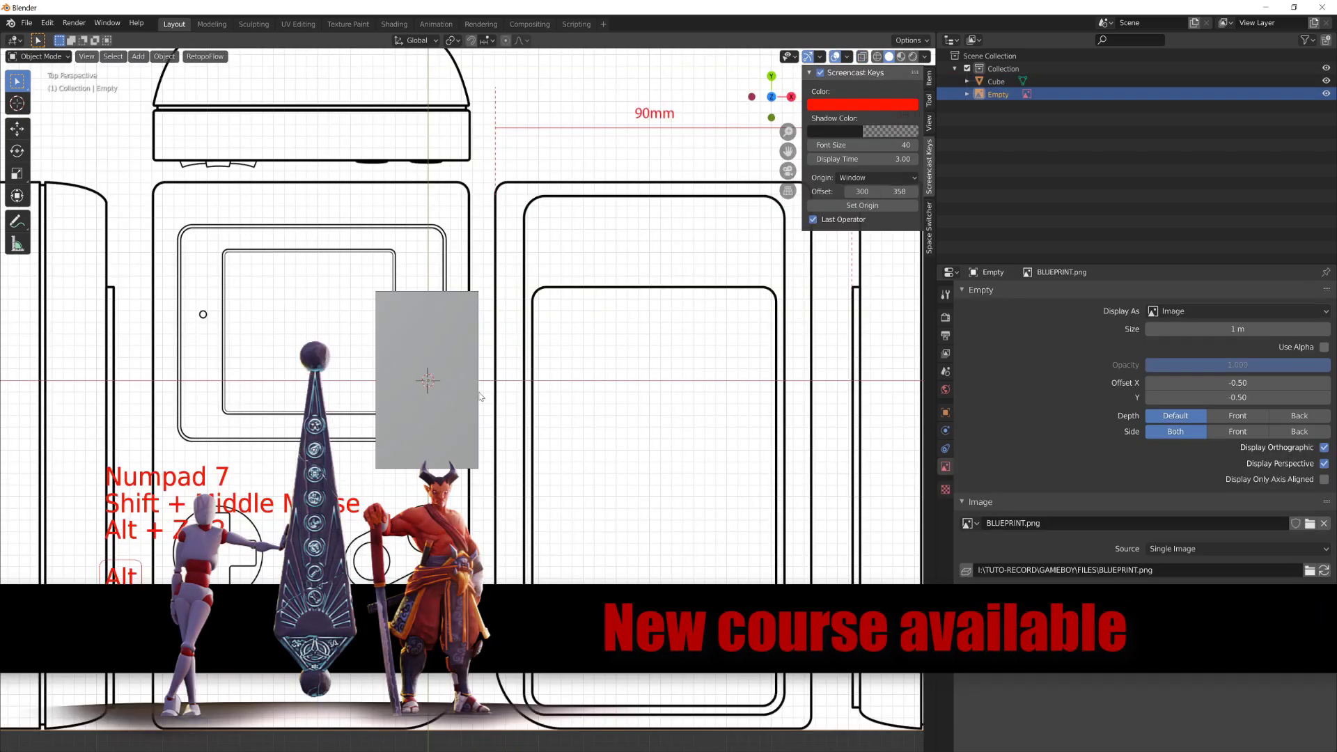
Switch the viewport to wireframe shading and reduce the blueprint image's size to about 0.35 m.
key("z")
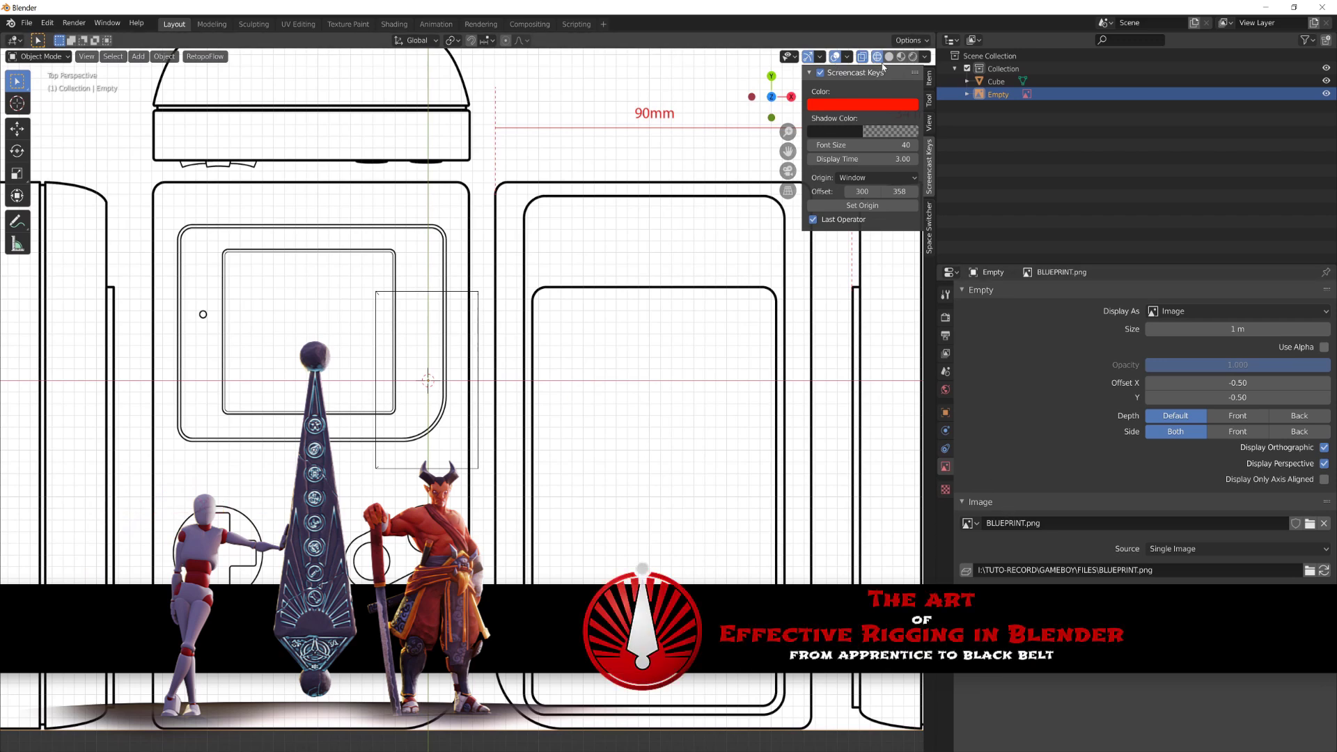
left_click_drag(1209, 333, 1139, 333, "shift")
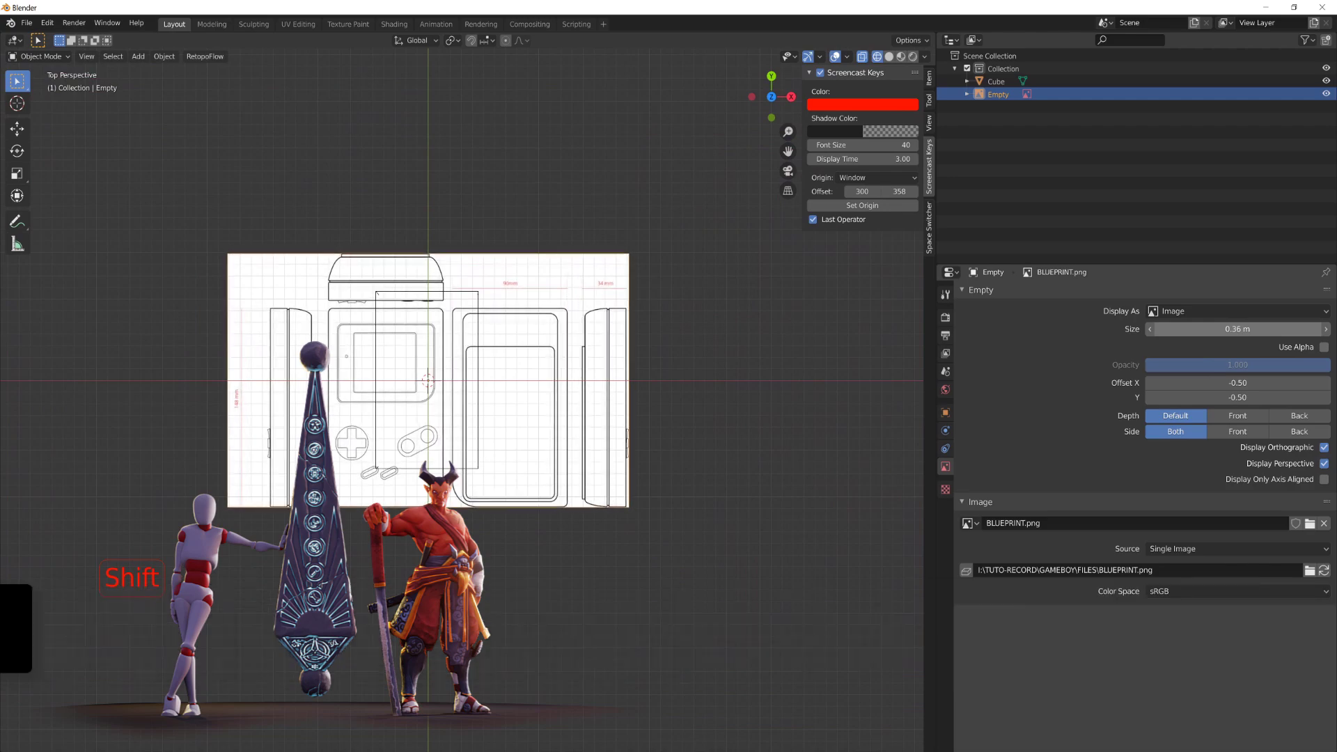
scroll(729, 397, "up", 3)
key("g")
left_click(732, 451)
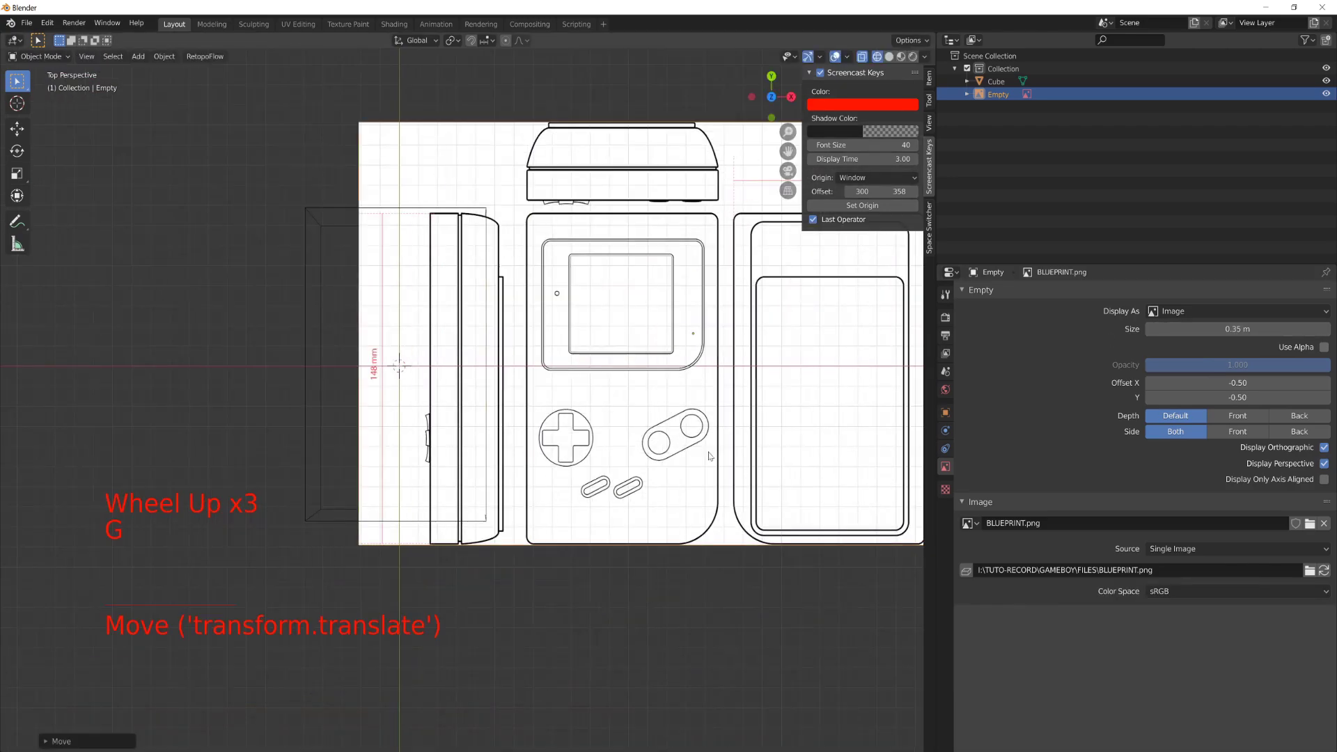
key("alt+g")
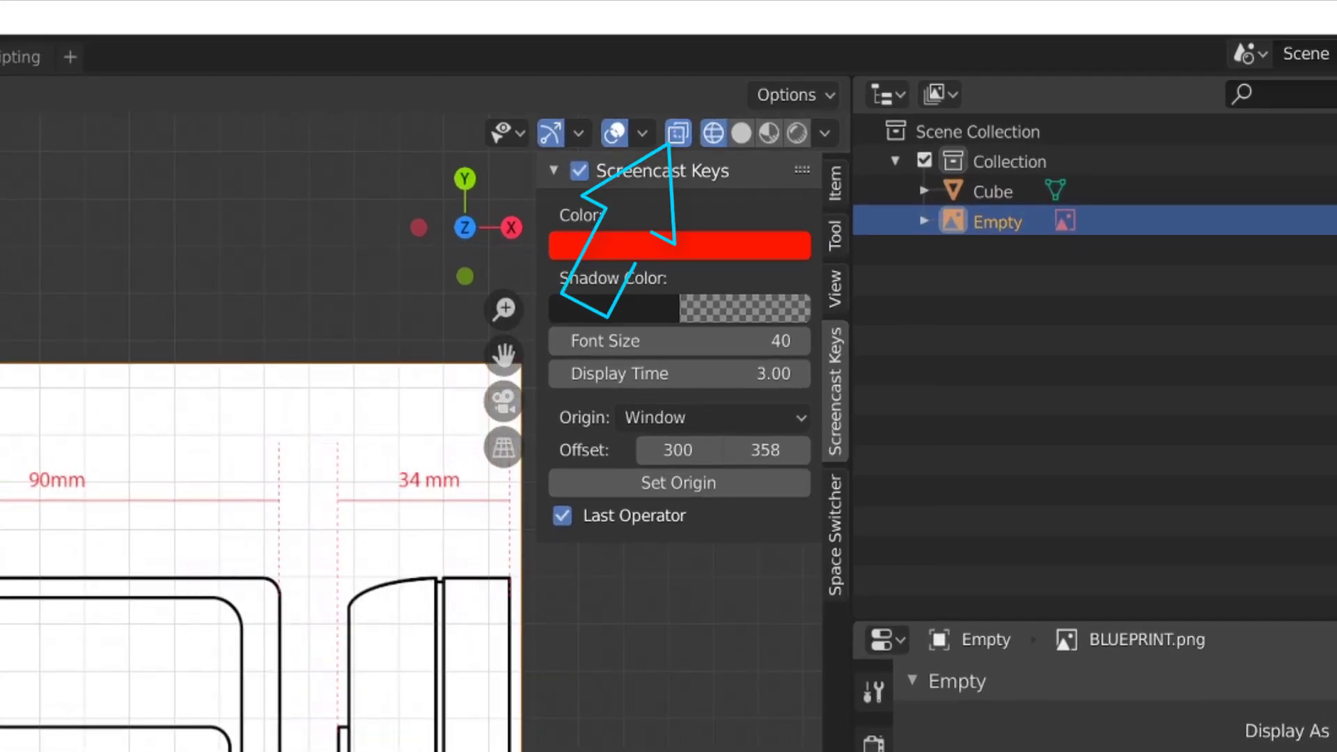
Fit the blueprint's front view to the cube with size 0.33 m, X offset -0.40 and Y offset -0.39.
scroll(279, 557, "down", 2)
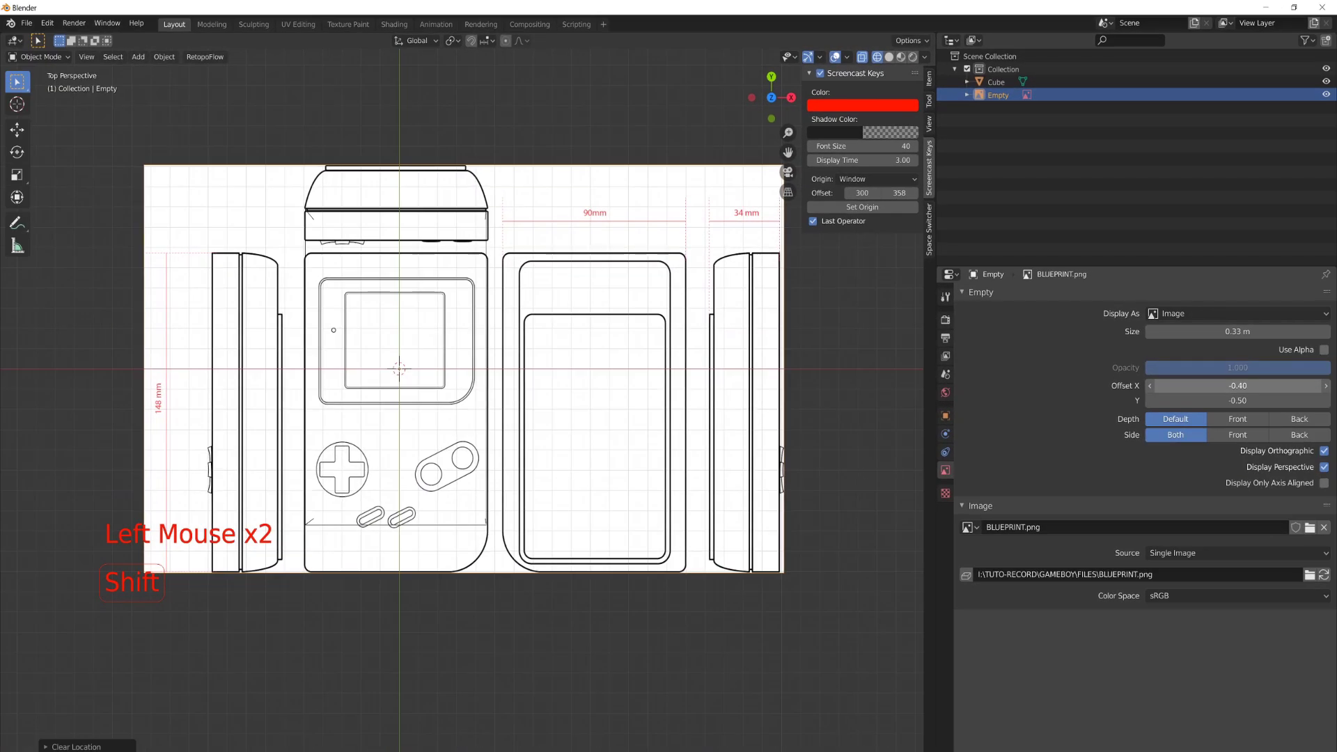
left_click_drag(1296, 479, 1313, 478, "shift")
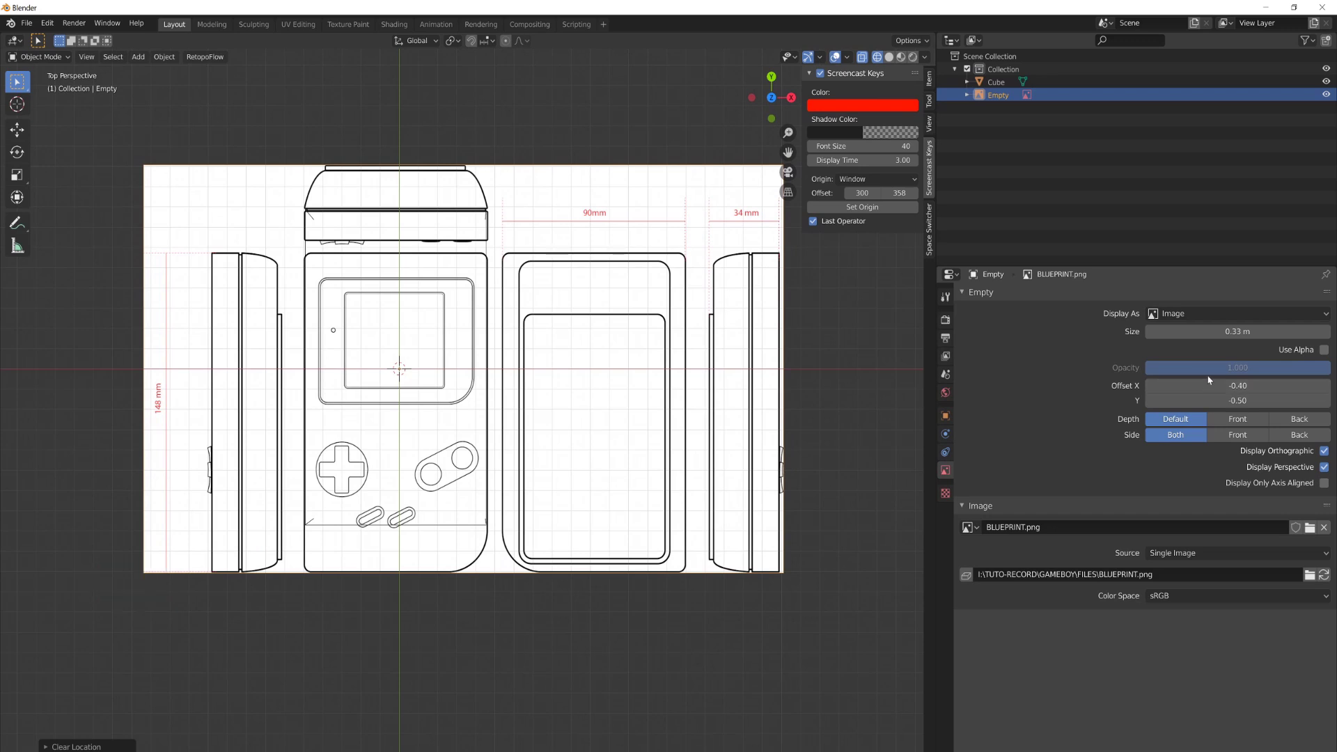
left_click_drag(1238, 332, 1220, 332, "shift")
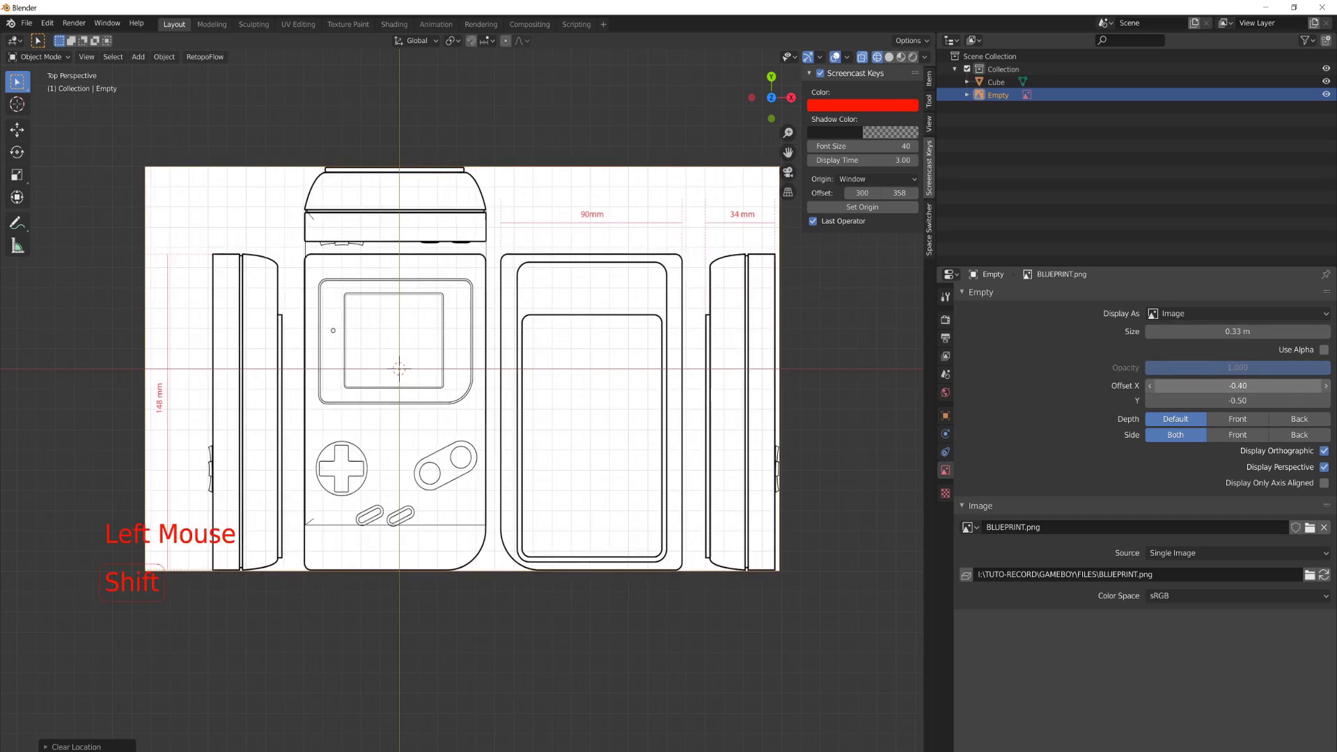
left_click_drag(1209, 387, 1272, 401, "shift")
Examine the exact offset and size values of the blueprint image.
left_click(1198, 386)
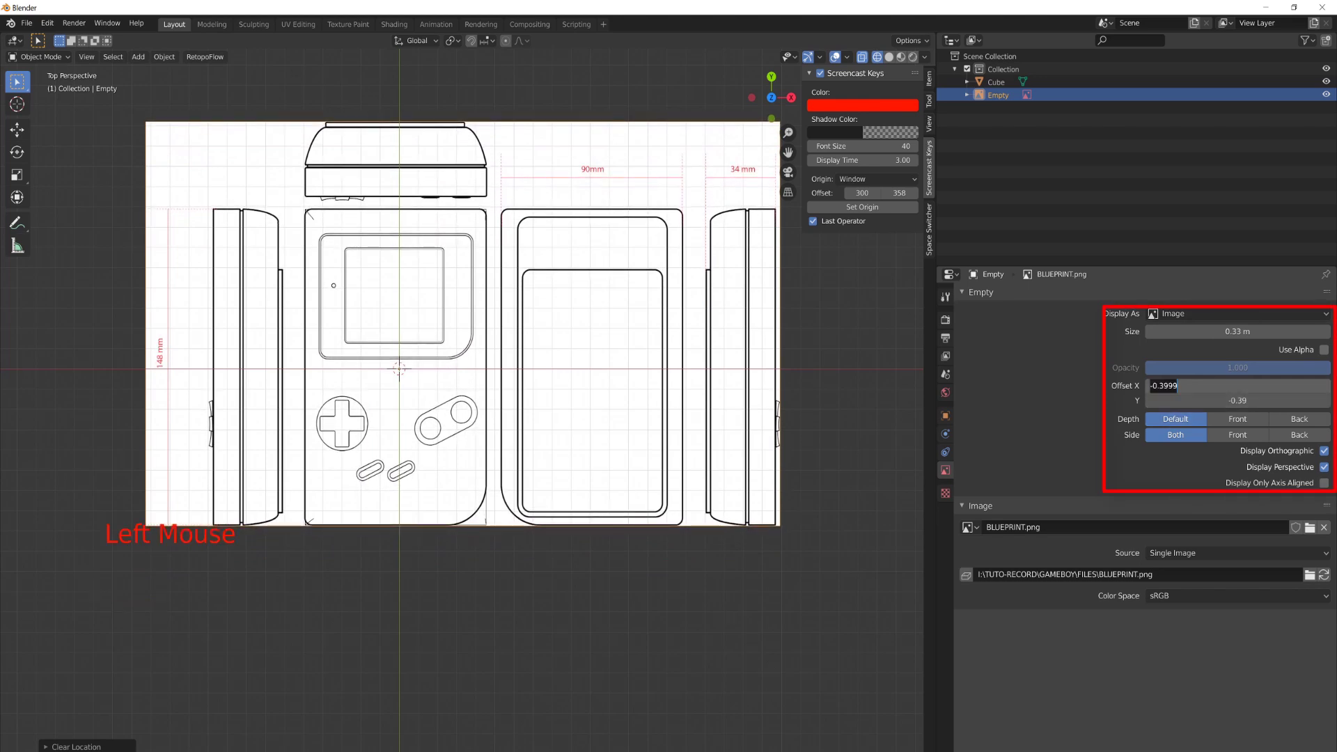
left_click(1212, 403)
left_click(1212, 403)
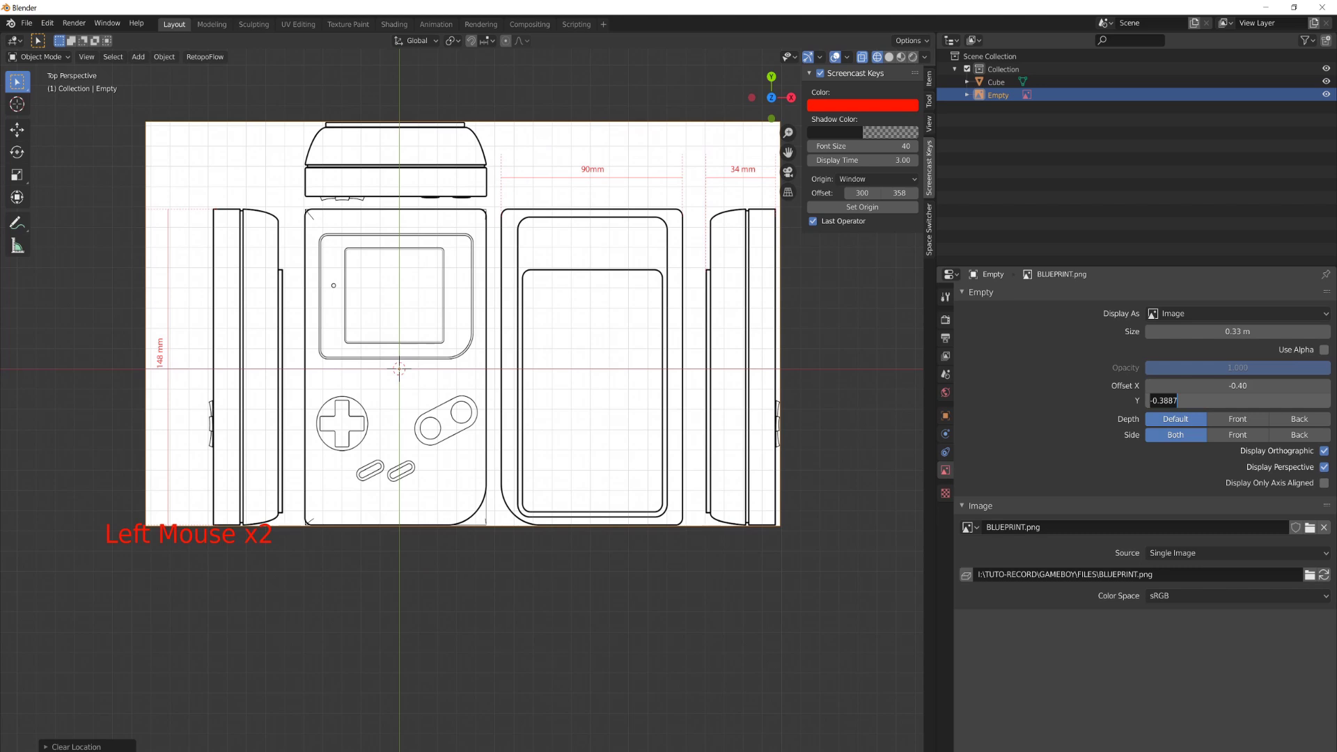
left_click(1212, 401)
left_click(1219, 330)
left_click(1219, 330)
Deselect the blueprint and set the Screencast Keys font size to 30.
left_click(462, 322)
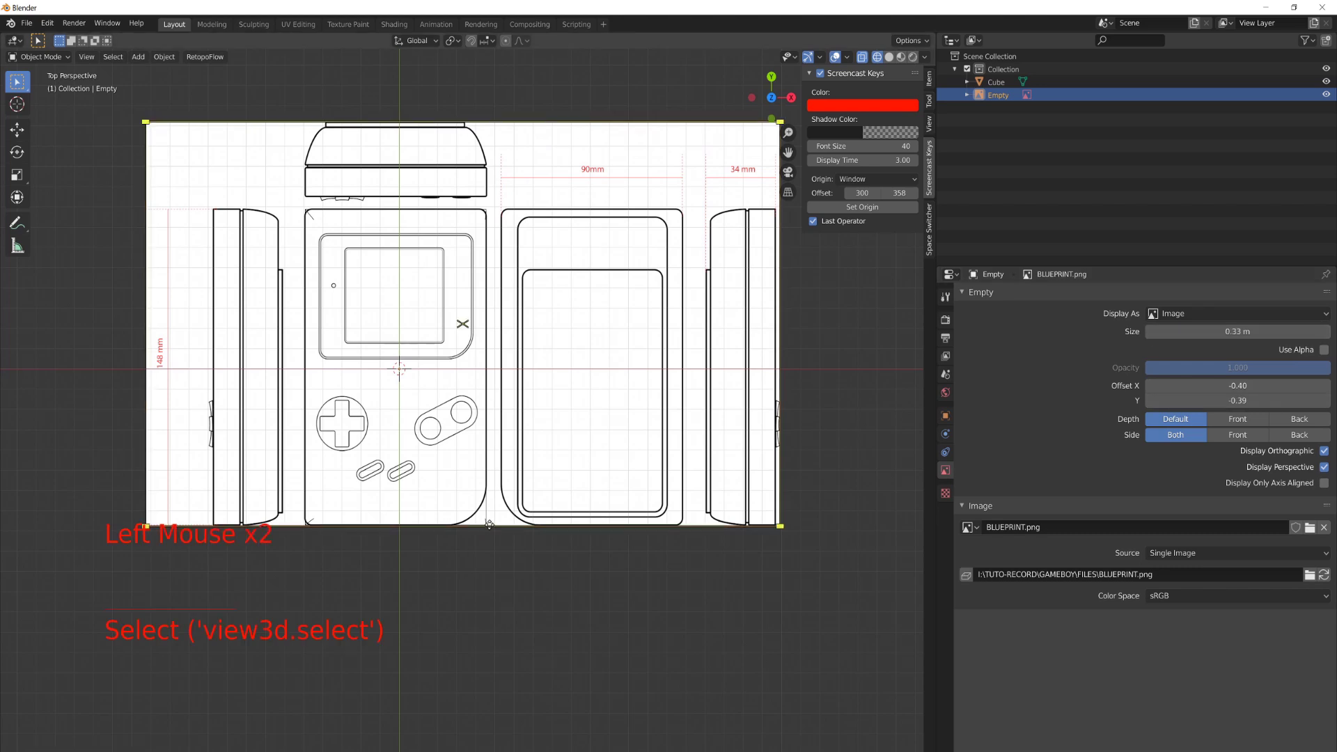
left_click(496, 597)
scroll(359, 313, "down", 4)
scroll(358, 313, "up", 2)
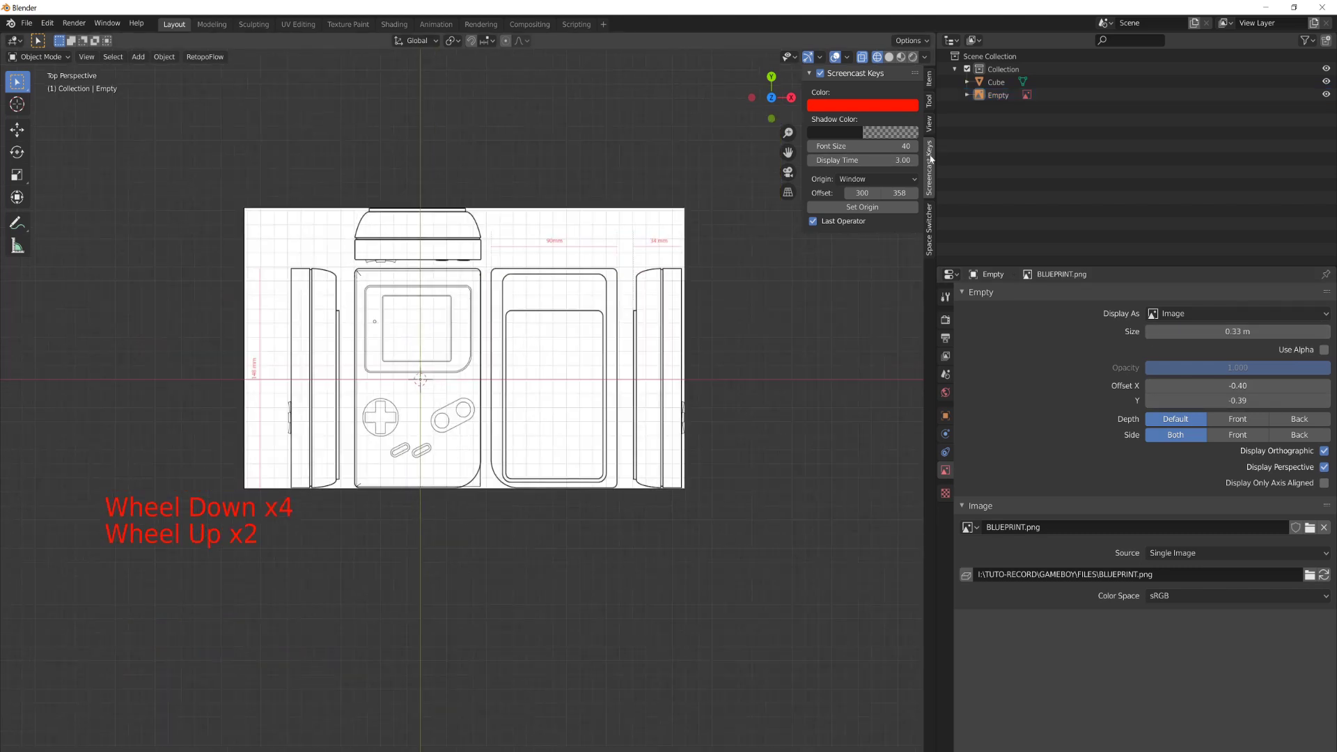
left_click_drag(888, 146, 872, 150)
In orthographic top view, resize the blueprint to about 0.31 m and adjust its offsets so the front view matches the cube.
scroll(343, 219, "up", 2)
middle_click_drag(342, 219, 402, 274, "shift")
left_click(401, 273)
key("KP_7")
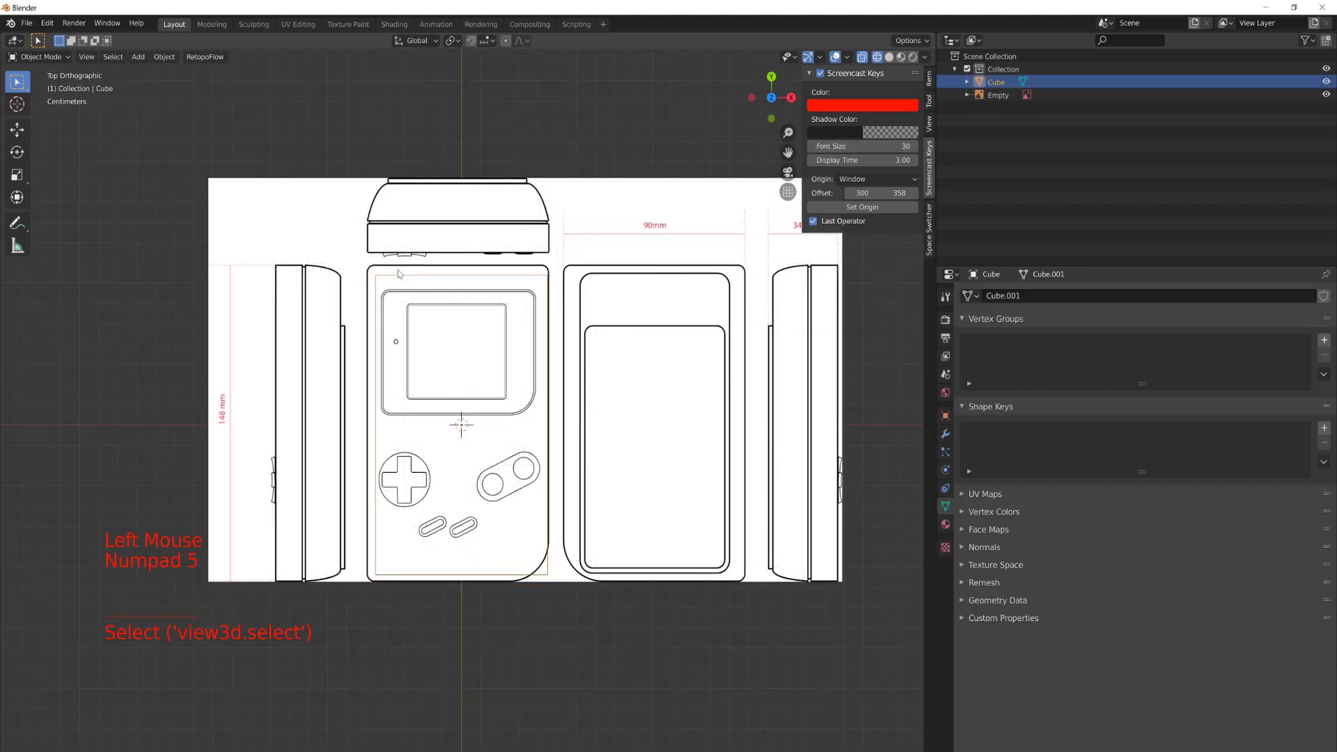
left_click(398, 272)
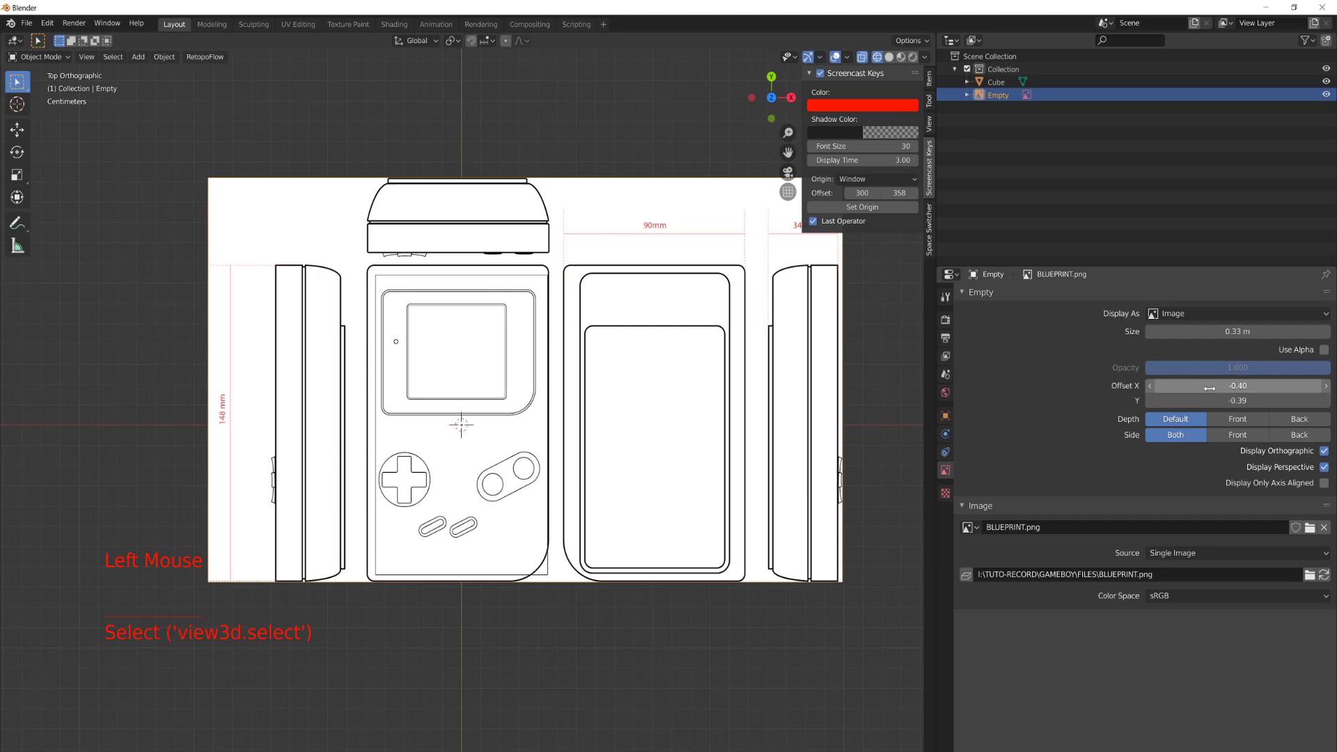
left_click_drag(1227, 333, 1195, 332, "shift")
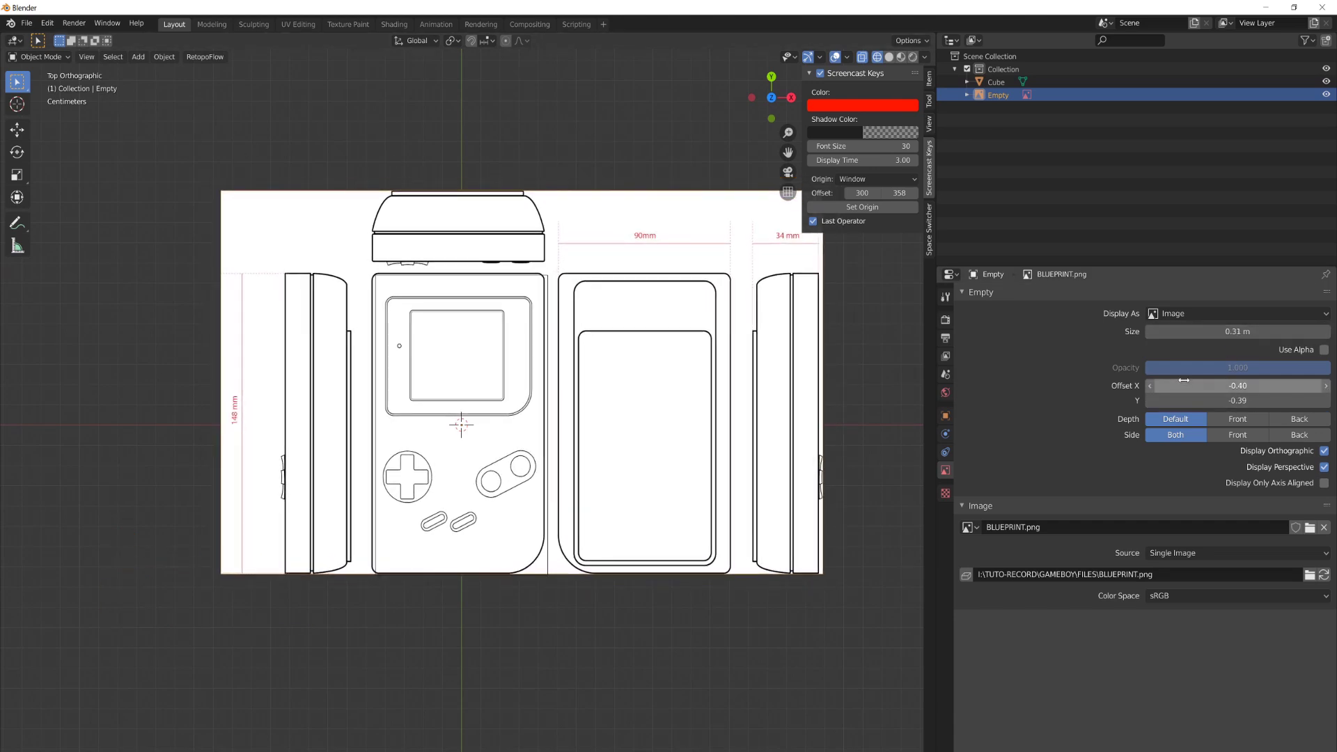
mouse_move(1184, 384)
left_mouse_down("shift")
mouse_move(1201, 384)
mouse_move(1198, 401)
left_mouse_up("shift")
Select the cube and enter Edit Mode in the top view over the blueprint's front view.
left_click(532, 570)
middle_click_drag(531, 570, 523, 469)
key("Tab")
key("KP_7")
scroll(524, 480, "up", 2)
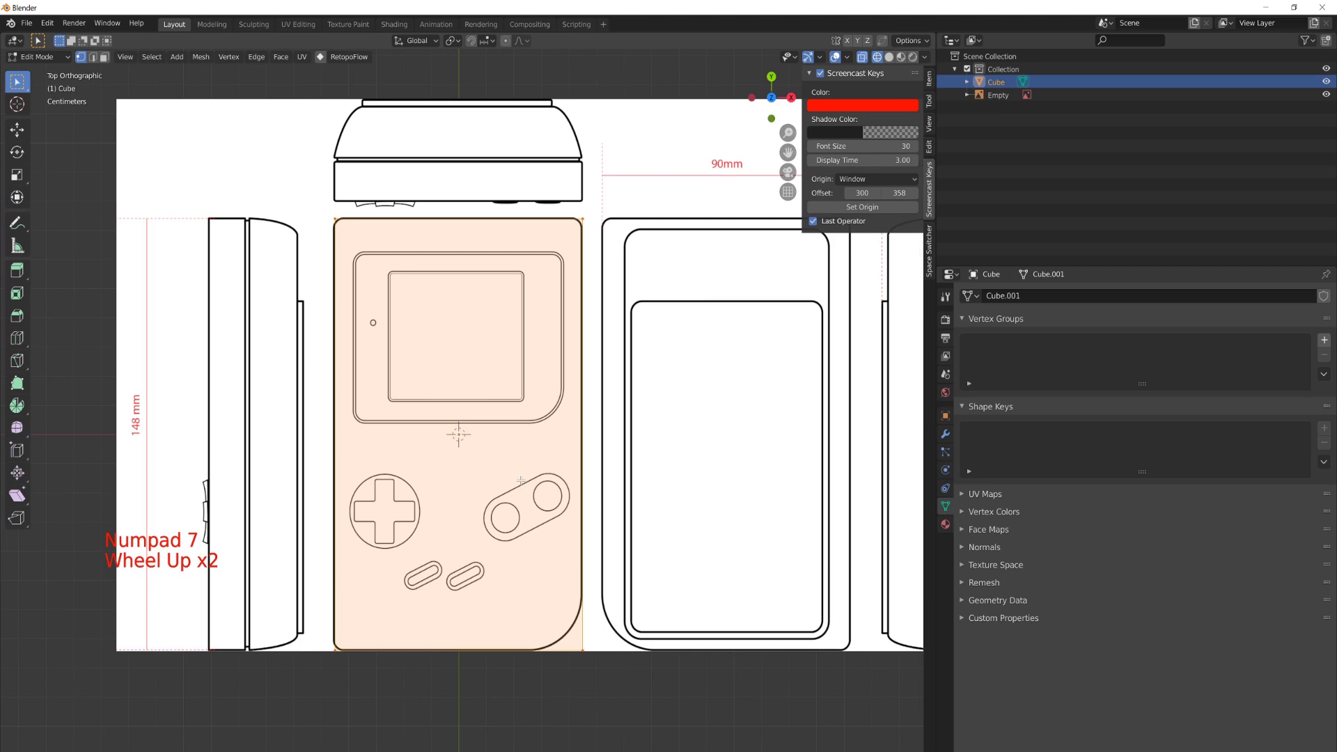
middle_click_drag(526, 394, 543, 381, "shift")
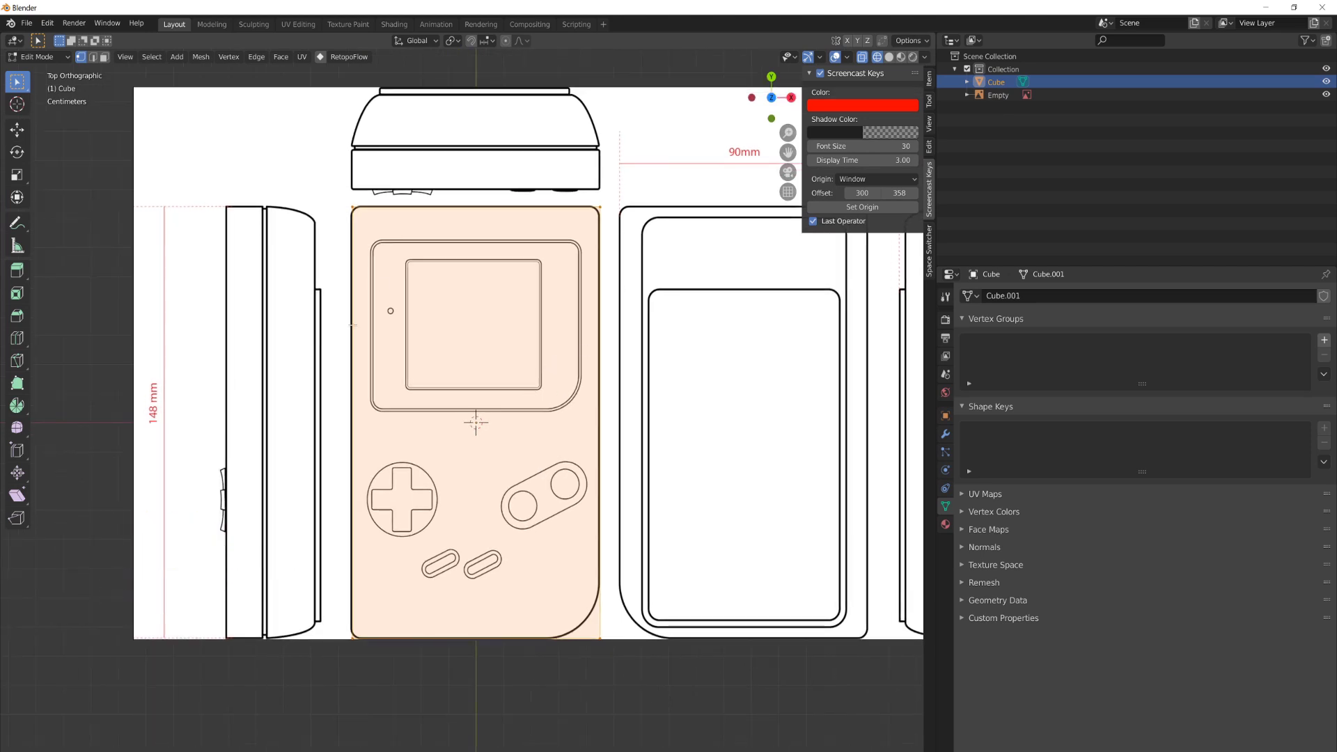
Leave Edit Mode, select the blueprint image and check it in the top, right and front orthographic views.
scroll(476, 423, "down", 2)
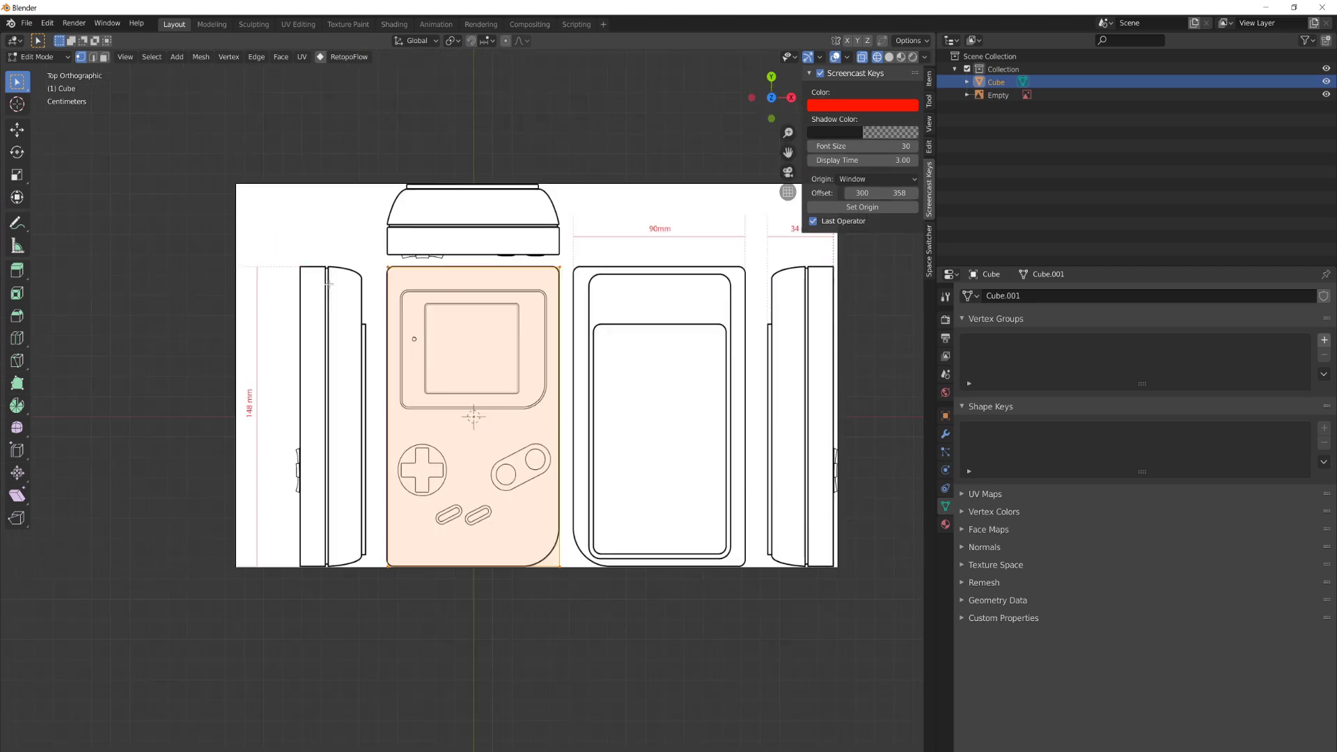
scroll(328, 285, "up", 2)
middle_click_drag(329, 284, 519, 491)
scroll(516, 421, "down", 4)
key("Tab")
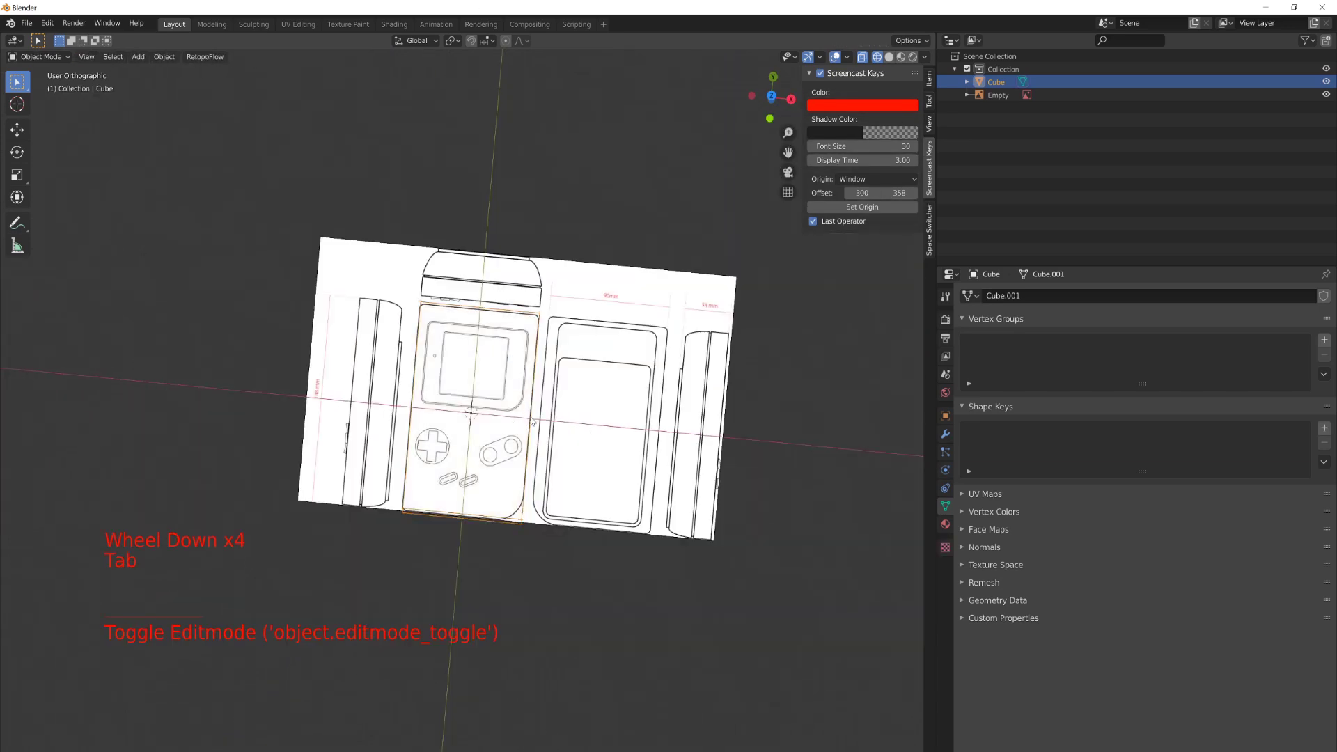
left_click(531, 420)
key("KP_7")
left_click(531, 421)
key("KP_3")
key("KP_1")
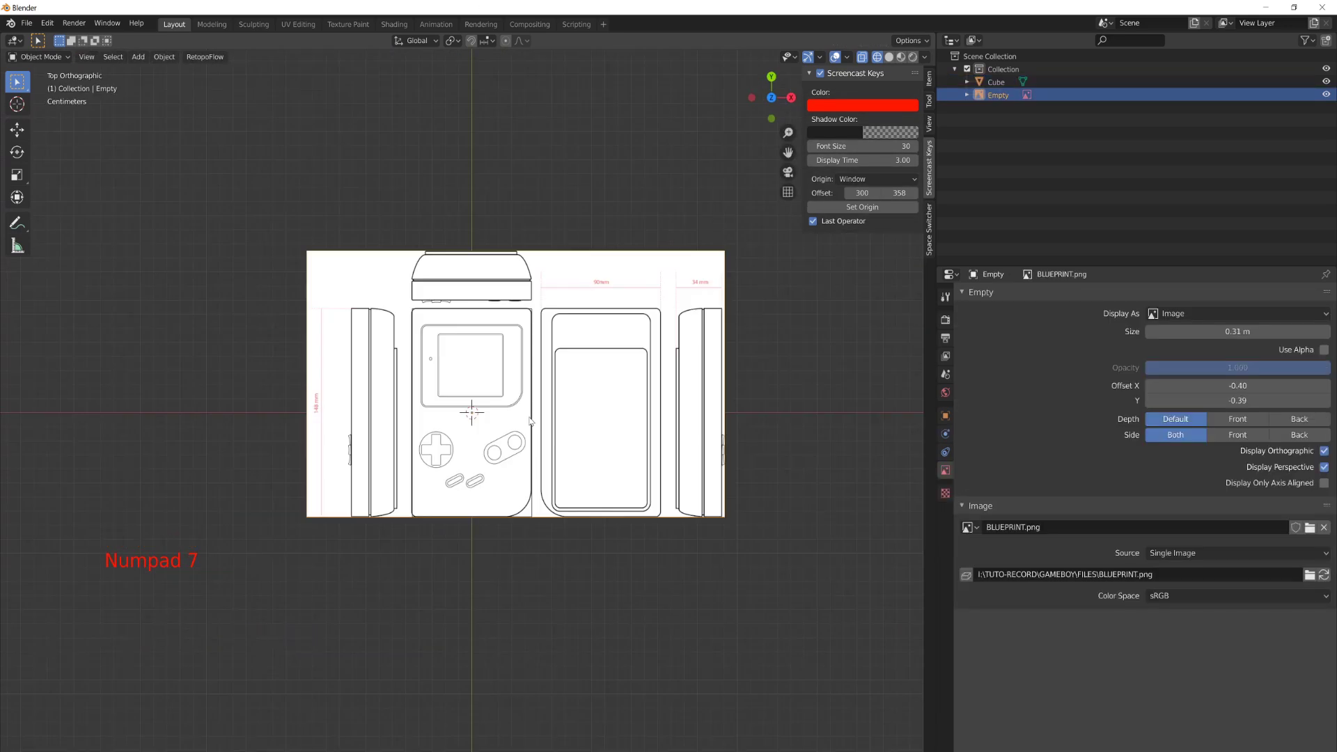
key("KP_3")
key("KP_1")
Duplicate the blueprint image in place and rotate the copy 90° around the Y axis.
middle_click_drag(530, 421, 610, 454)
left_click(680, 407)
key("KP_7")
key("shift+d")
right_click(627, 434)
type("r")
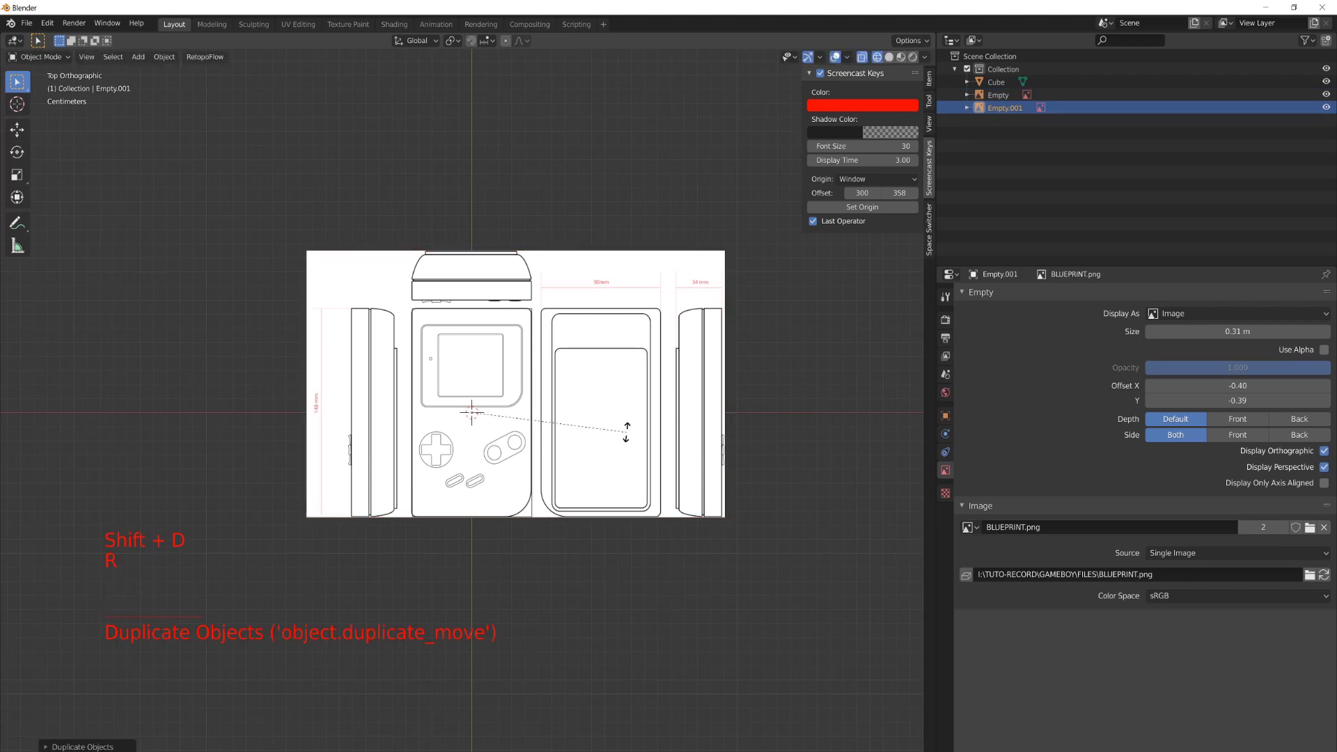
type("y90")
key("Return")
In the right view, move the upright blueprint copy down along Z about 0.07 m so its side profile matches the cube.
key("KP_3")
key("g")
key("z")
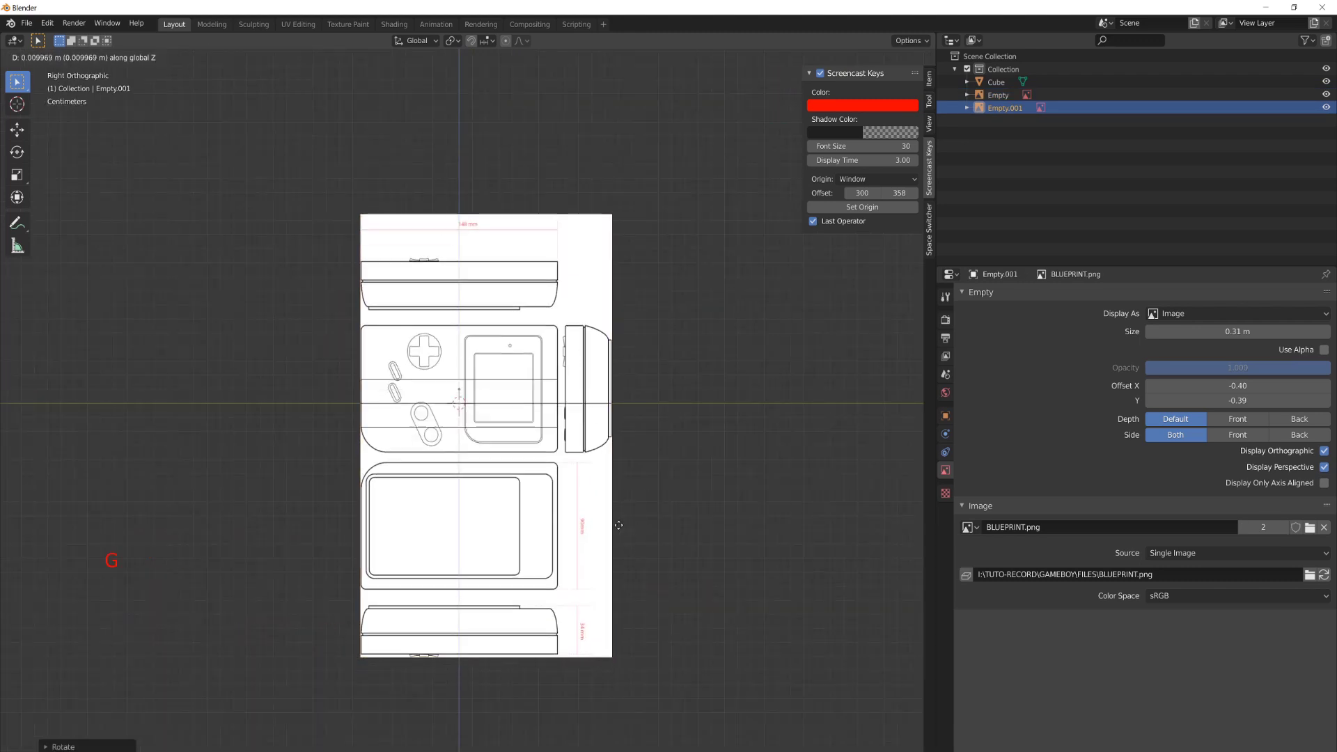
key("shift")
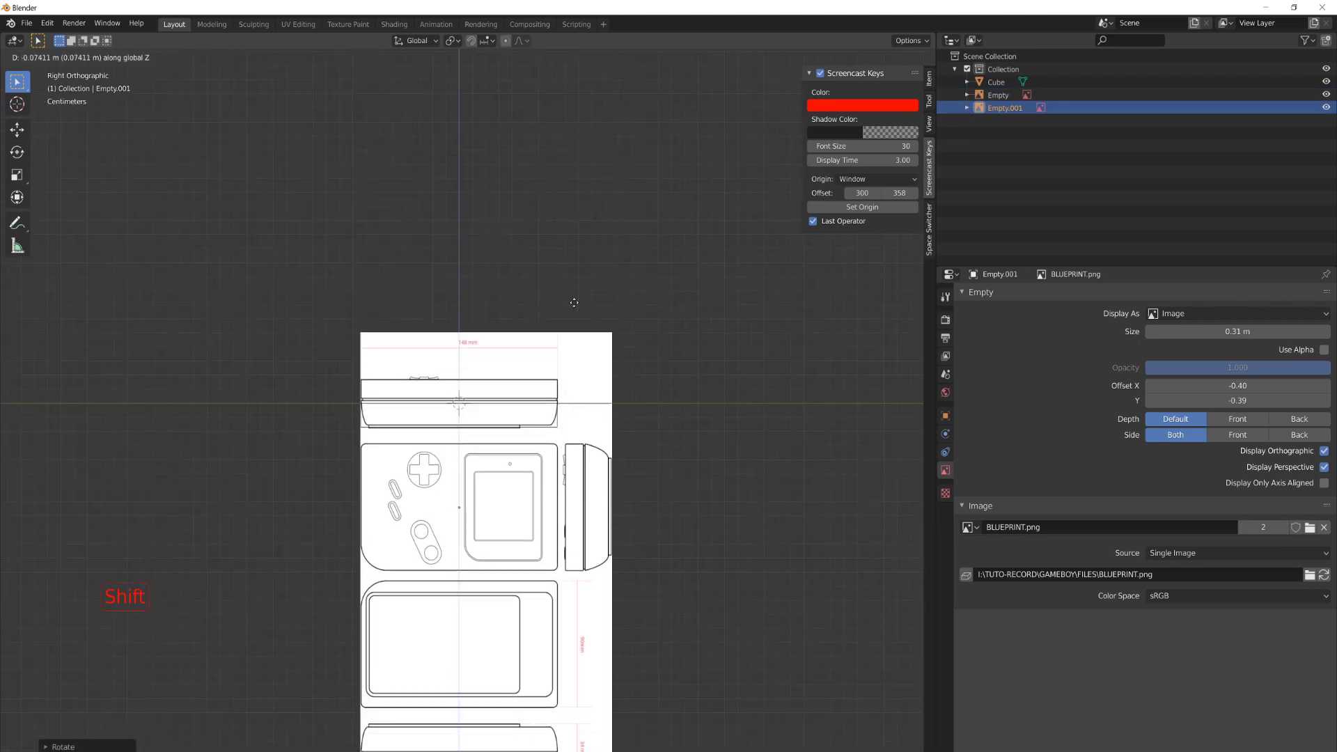
left_click(554, 293)
Move the upright blueprint copy along X until it stands beside the cube.
scroll(553, 293, "up", 2)
middle_click_drag(408, 291, 556, 326, "alt")
key("g")
key("x")
left_click(316, 299)
Add a horizontal loop cut to the cube in Edit Mode, placed at the console's seam line in the side view.
middle_click_drag(316, 298, 475, 337)
double_click(475, 338)
key("Tab")
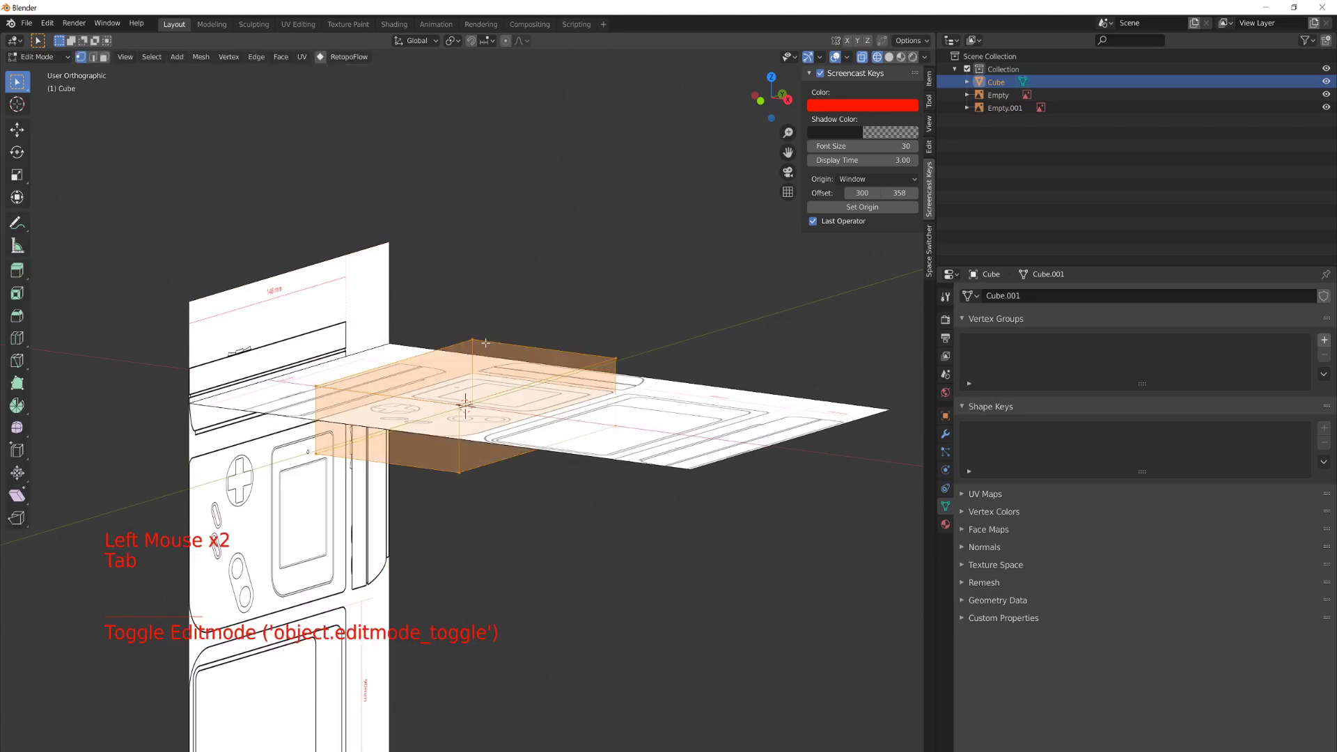
key("KP_3")
scroll(513, 335, "up", 4)
scroll(514, 334, "up", 1)
middle_click_drag(513, 334, 437, 338, "shift")
key("ctrl+r")
left_click(705, 446)
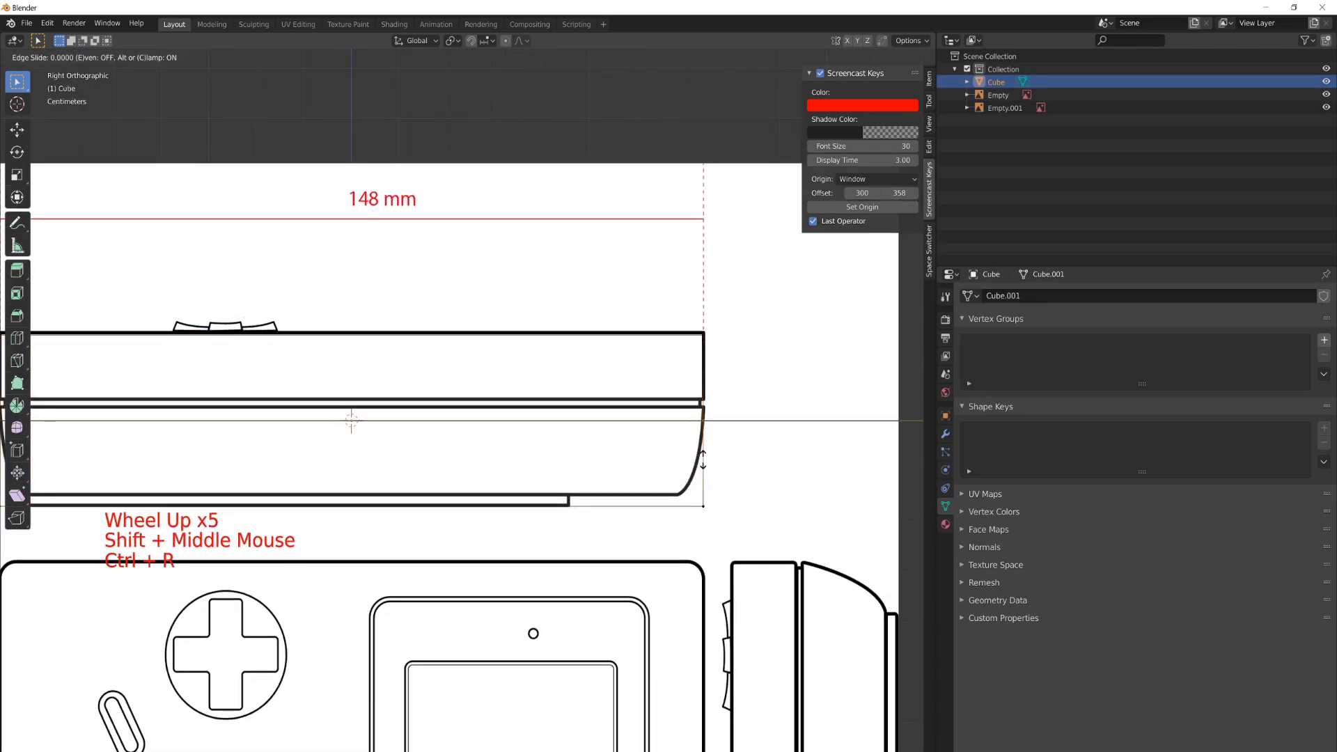
left_click(709, 444)
Select the part of the cube from the seam upward and separate it into its own object.
scroll(626, 419, "down", 3)
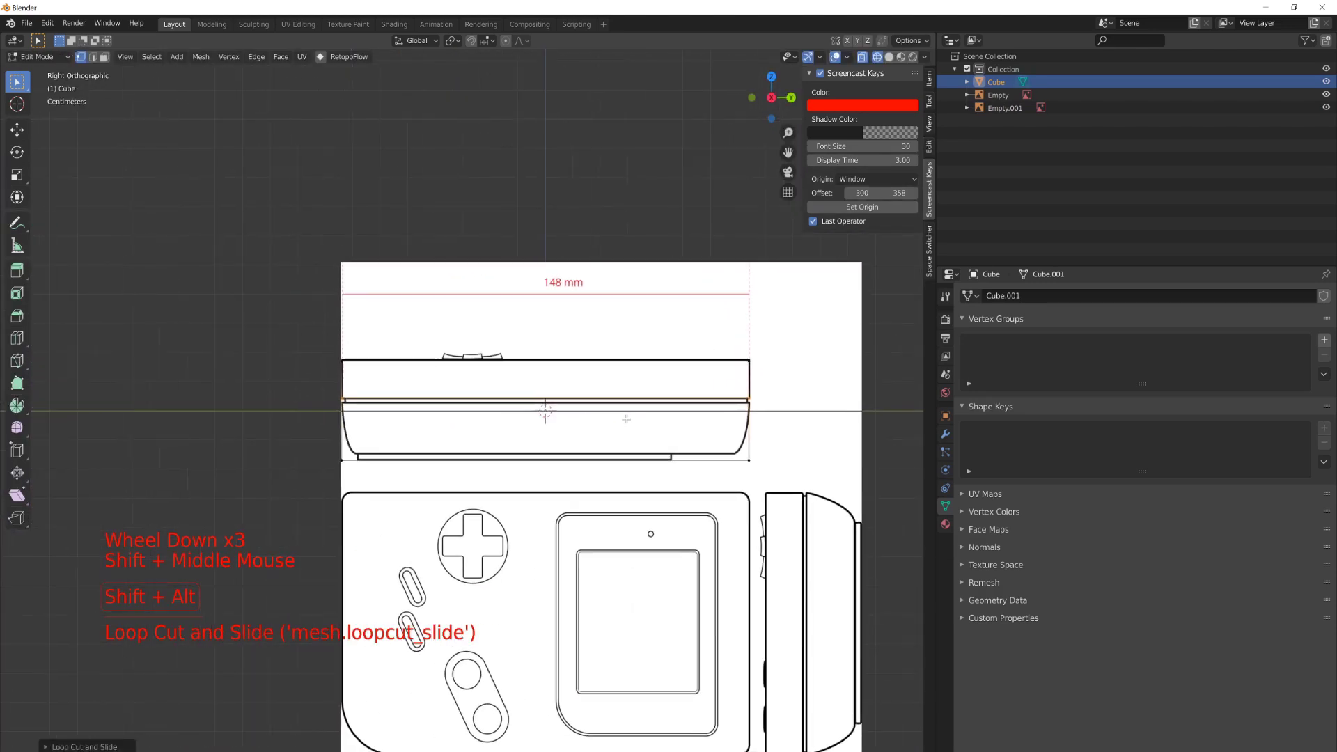
left_click_drag(306, 329, 852, 414)
middle_click_drag(585, 382, 536, 324)
key("p")
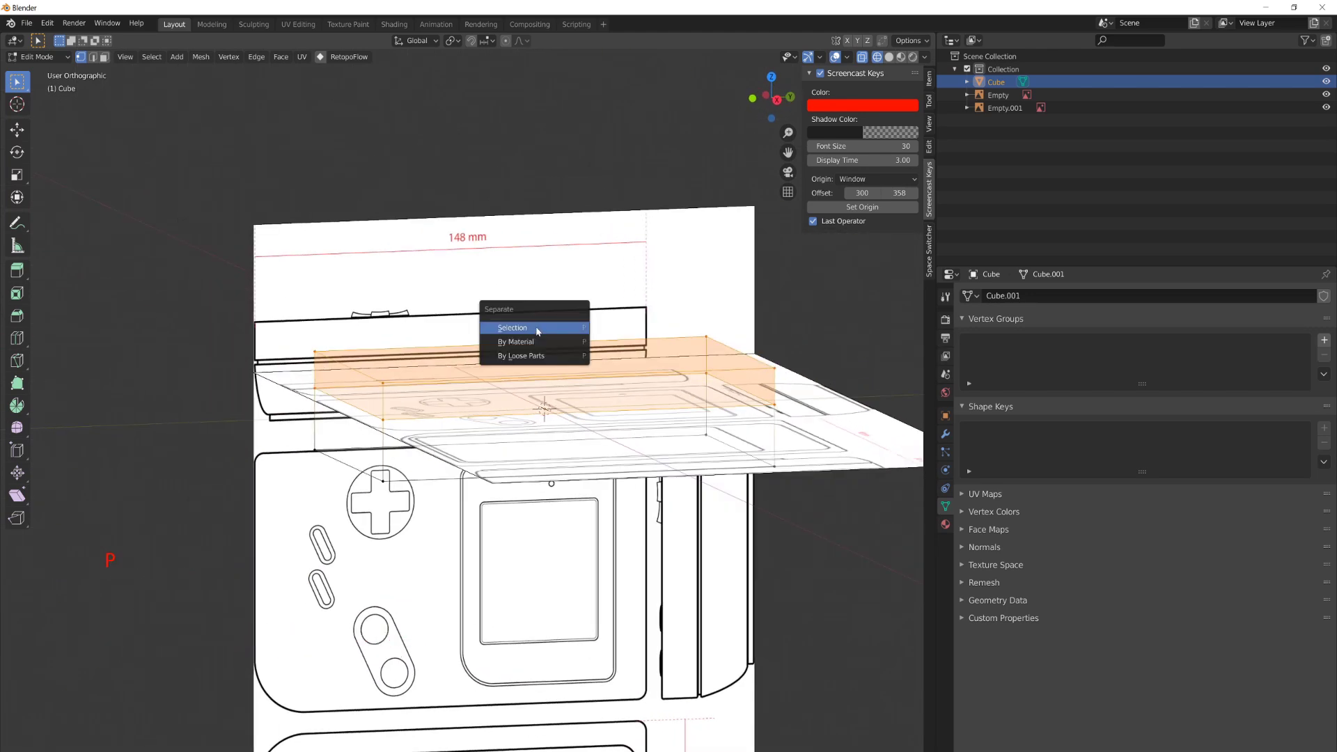
left_click(536, 323)
Return to Object Mode, select both cube parts together and display their transform and dimension values.
key("Tab")
left_click(405, 383)
left_click(405, 383)
middle_click_drag(404, 383, 486, 407)
key("Tab")
scroll(440, 411, "up", 1)
key("a")
key("Tab")
left_click(655, 515, "shift")
left_click(929, 80)
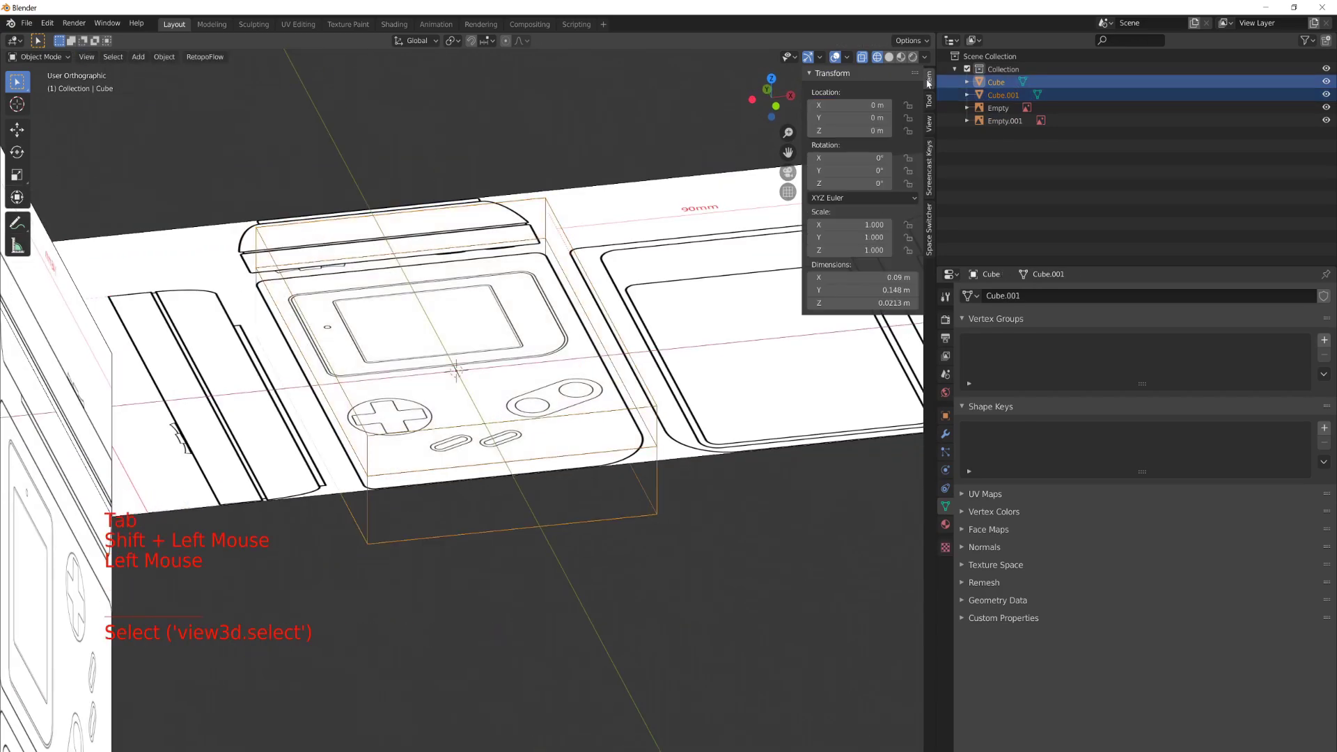
Edit both cube parts and delete the upper part's lower vertex loop, keeping only its top face.
middle_click_drag(529, 390, 575, 368)
key("Tab")
key("KP_7")
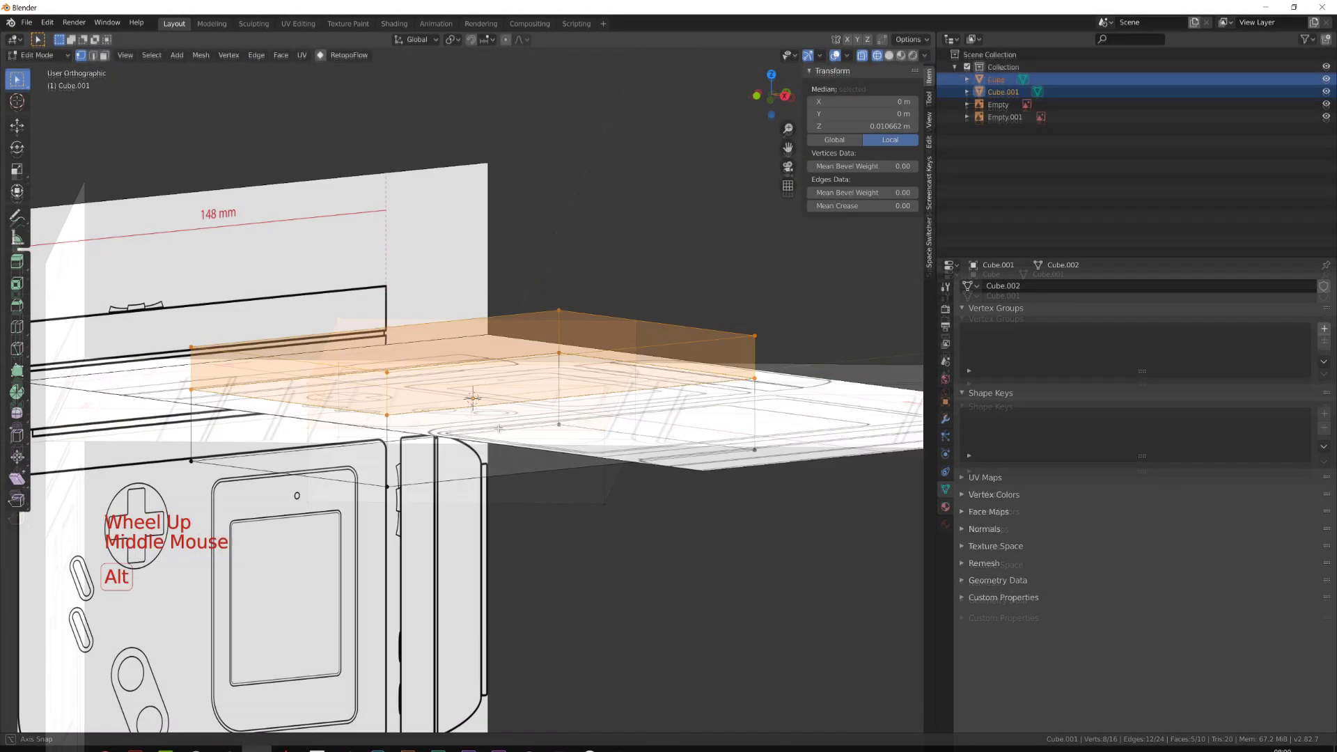
middle_click_drag(418, 487, 397, 443)
key("a")
key("a")
key("a")
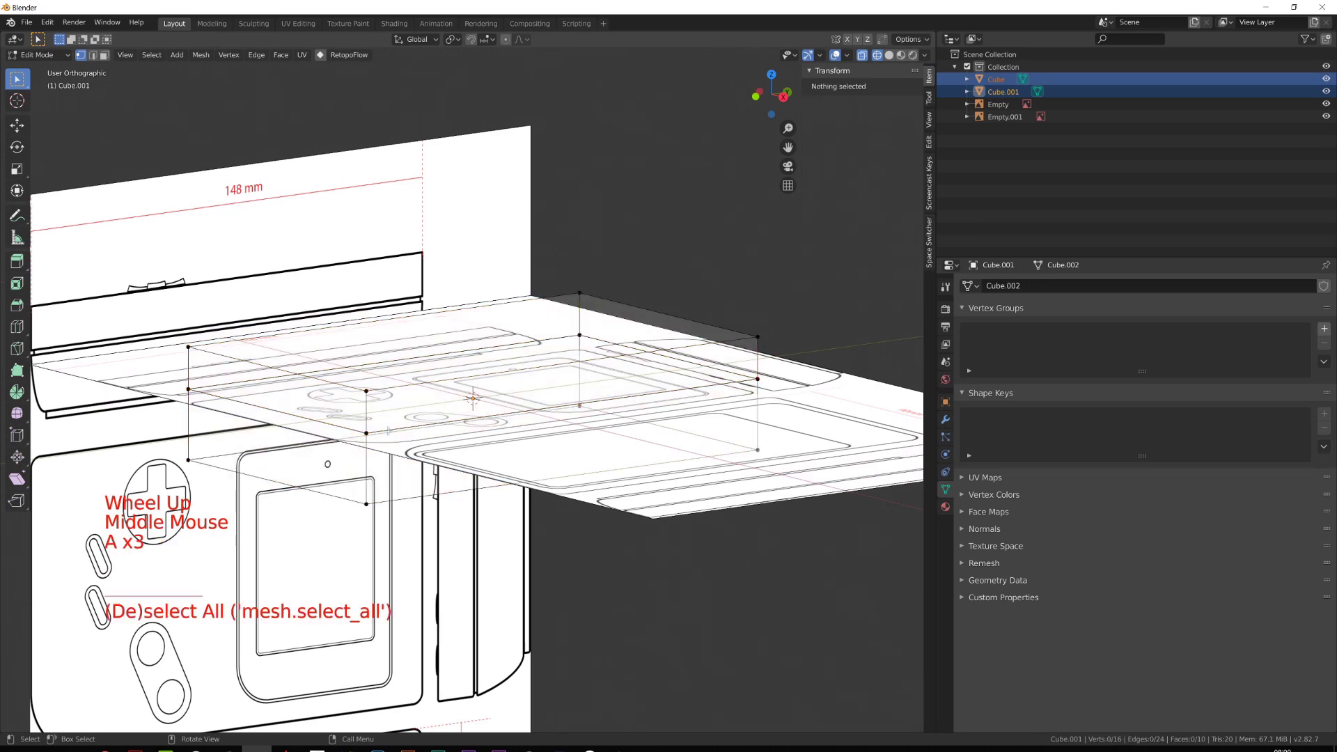
key("1")
left_click(389, 432, "alt")
key("x")
left_click(389, 430)
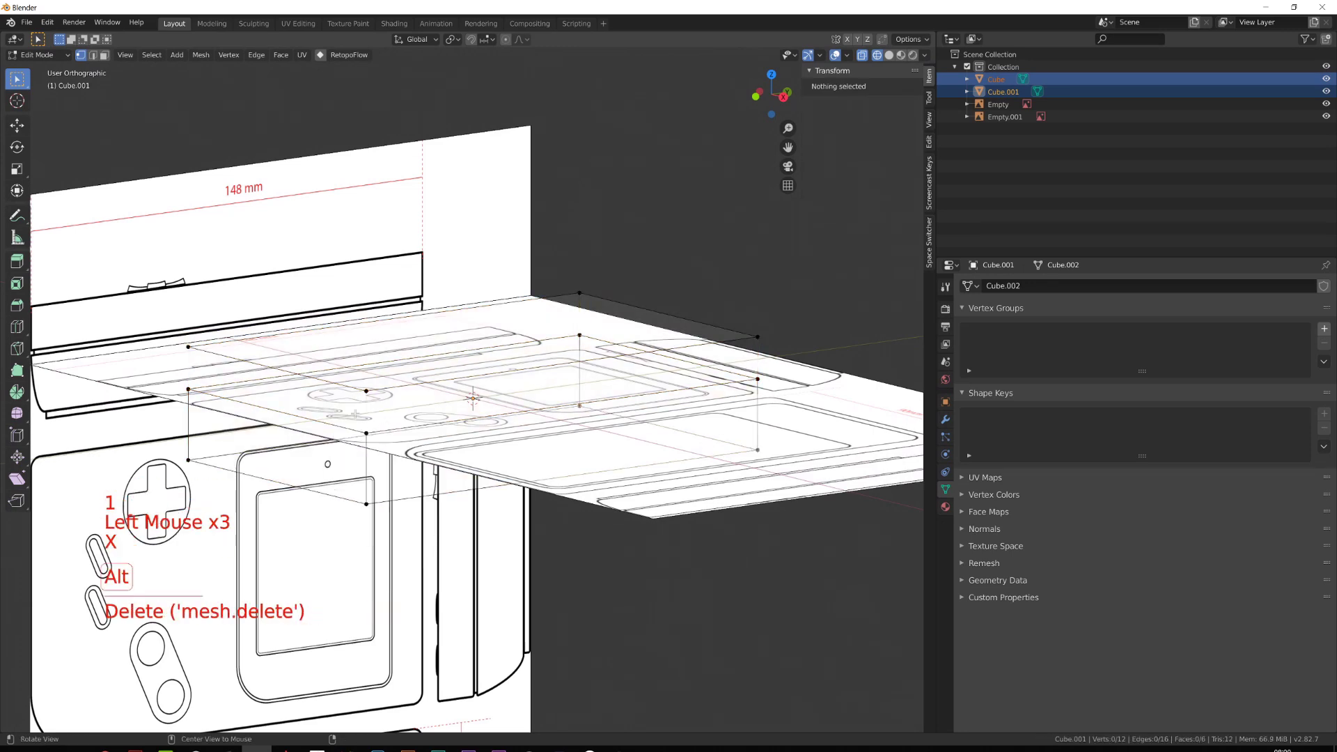
Leave the shared Edit Mode, then select only the upper piece and edit its remaining face by itself.
middle_click_drag(389, 429, 360, 427)
key("a")
key("a")
key("l")
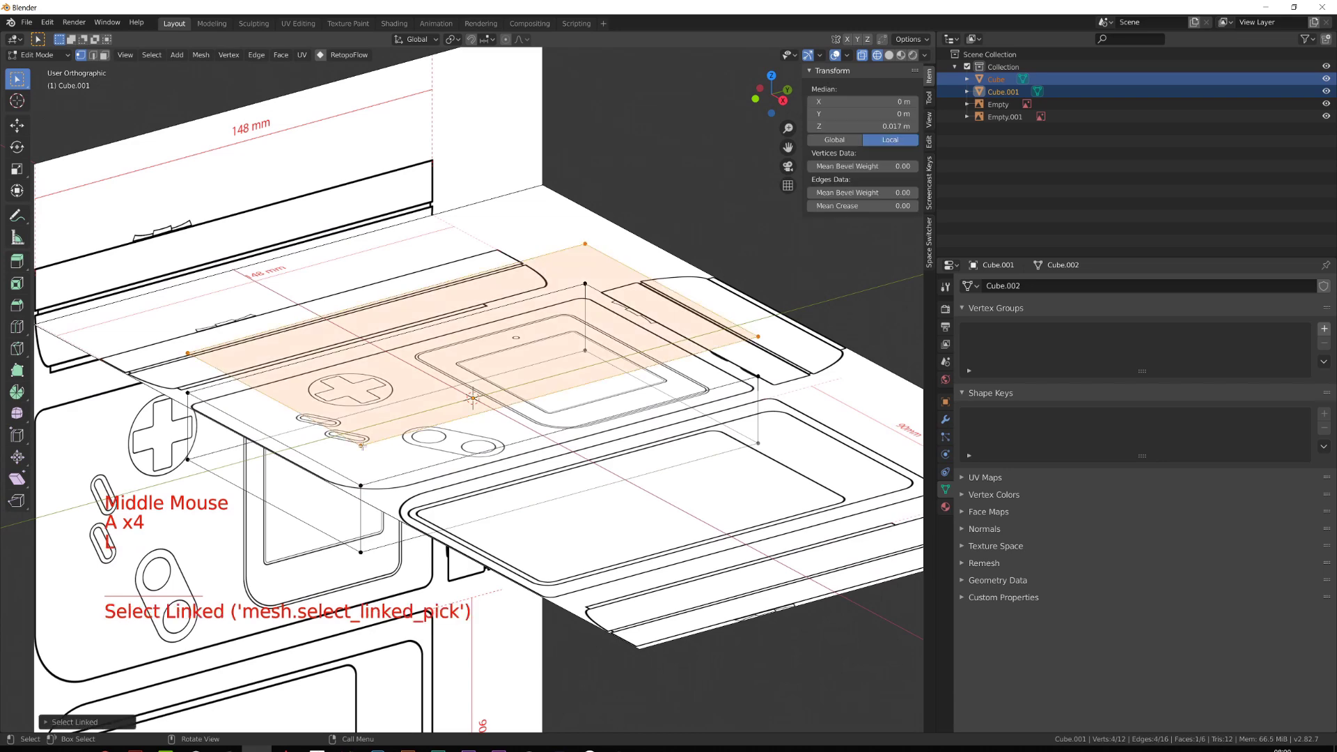
key("Tab")
left_click(362, 445)
left_click(362, 445)
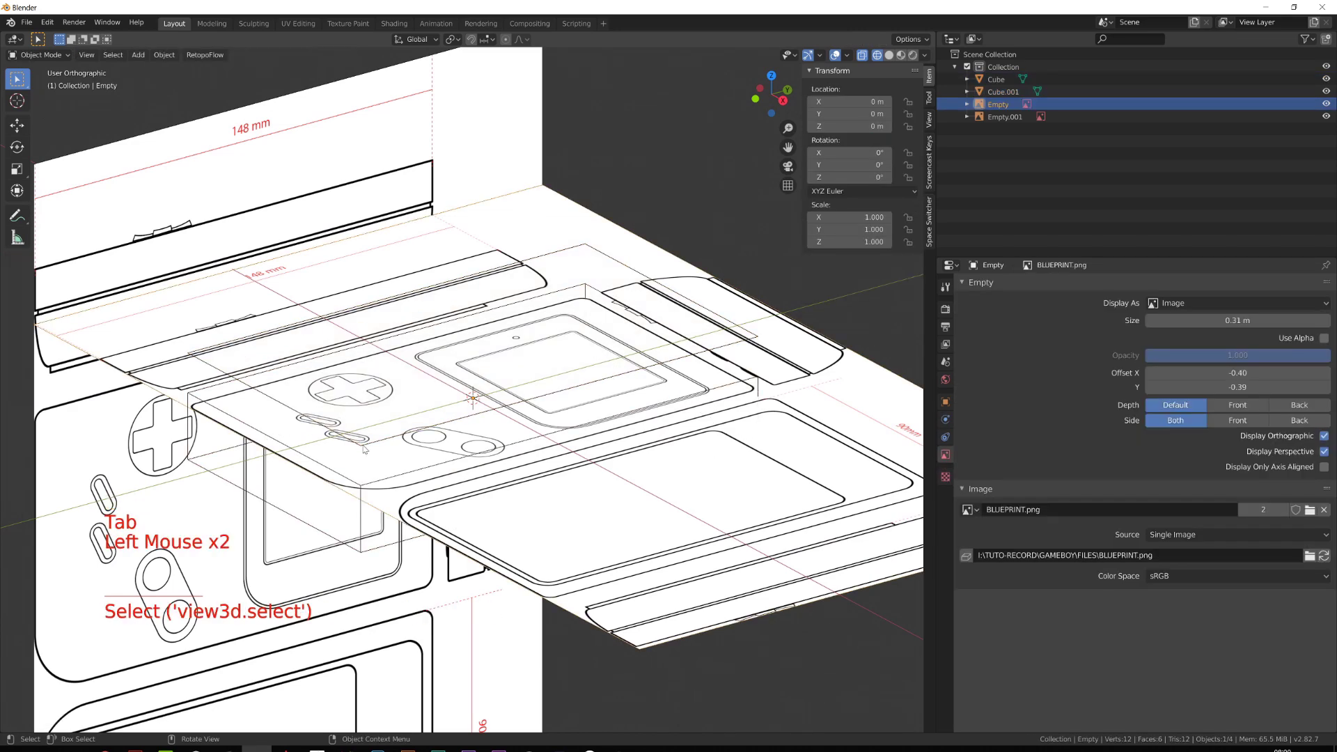
left_click(350, 440)
key("Tab")
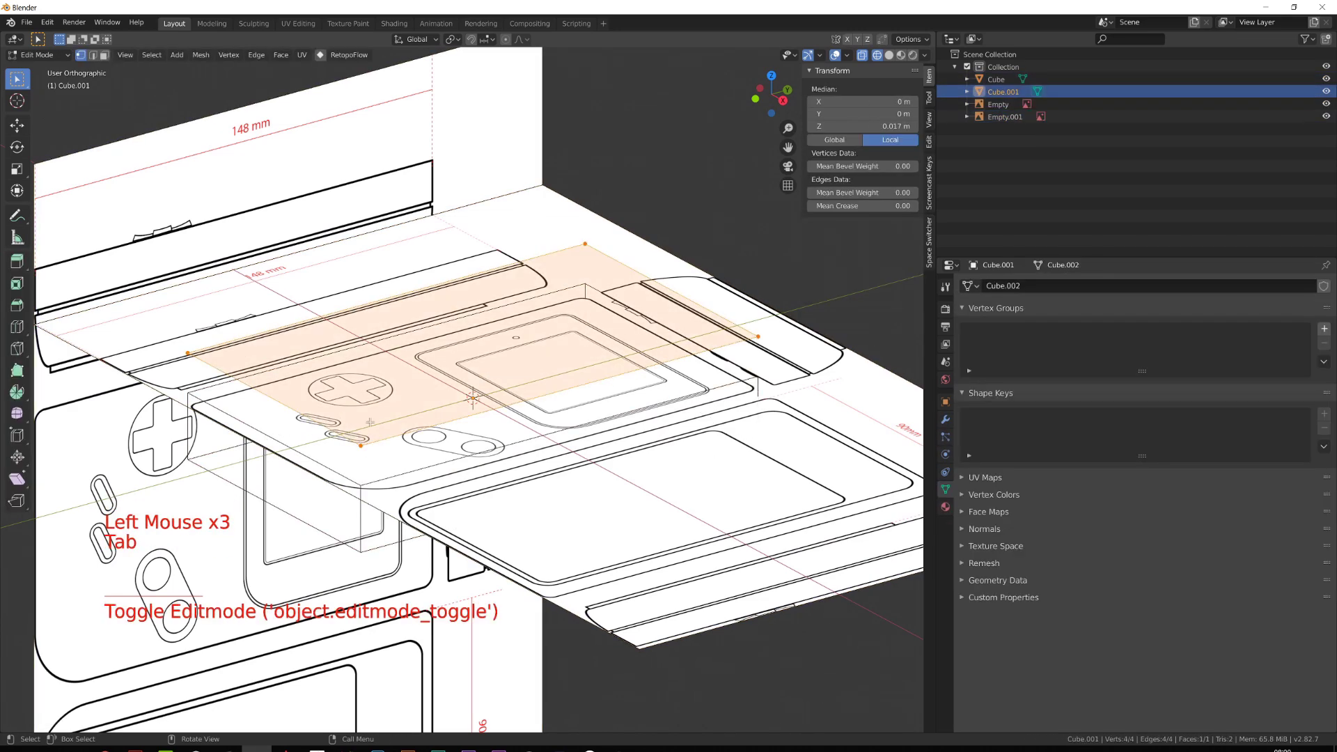
Show the selectability toggles in the Outliner and make both blueprint images unselectable.
left_click(1306, 39)
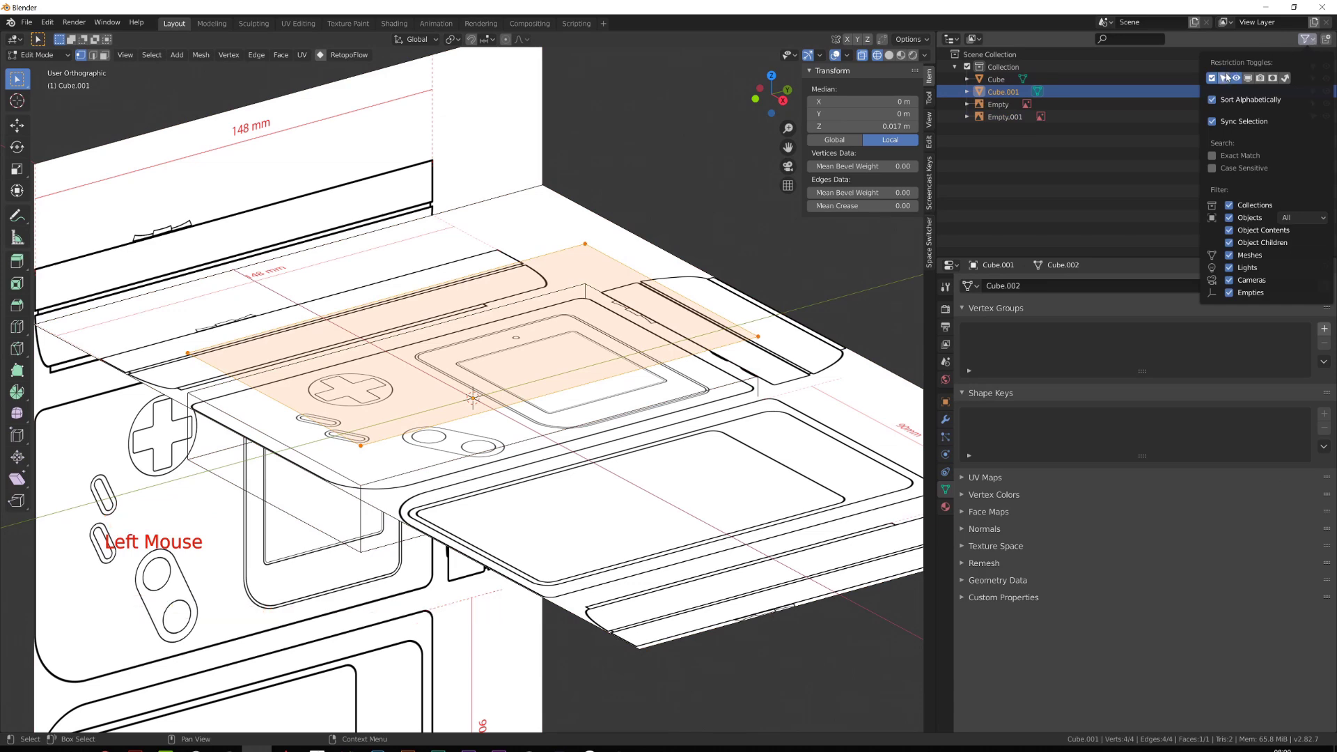
left_click(1313, 104)
left_click(1313, 117)
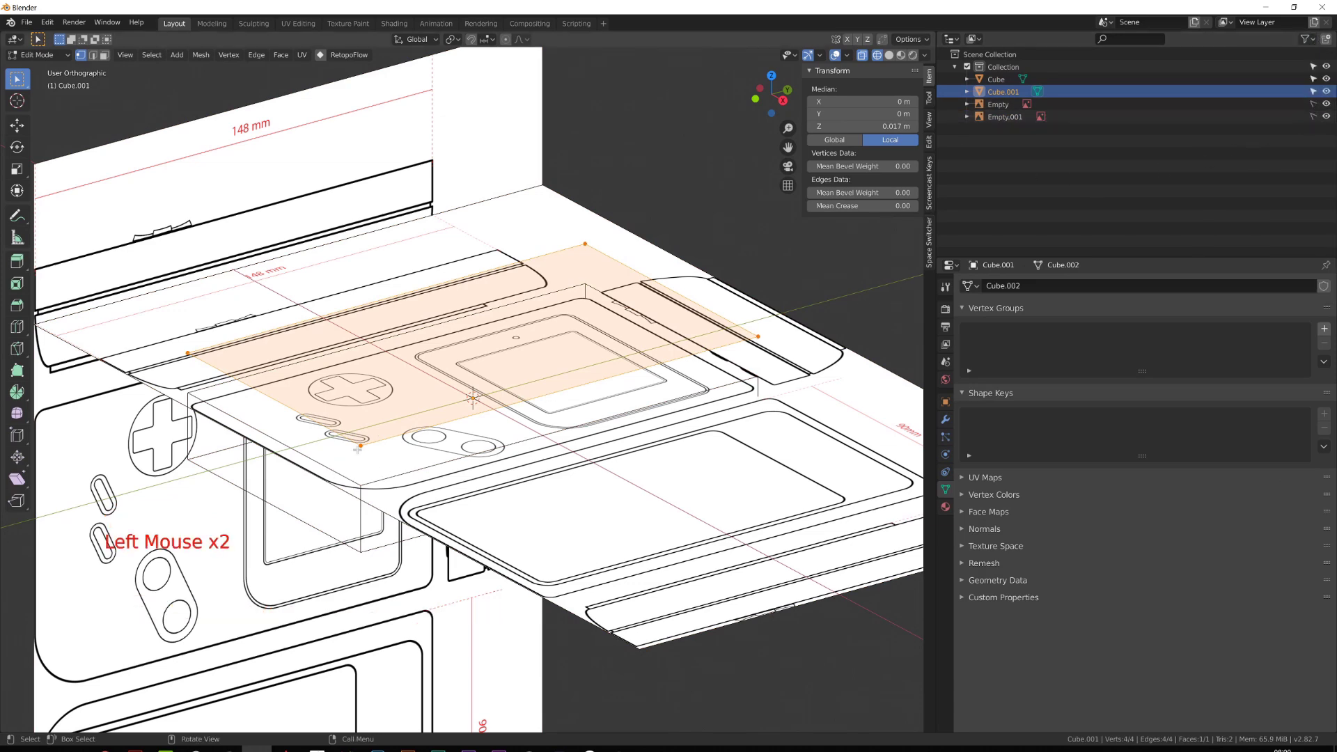
In the top view, vertex-bevel the face's two upper corners and lower-left corner with a 0.00267 m offset and four segments.
key("KP_7")
middle_click_drag(473, 435, 476, 446, "shift")
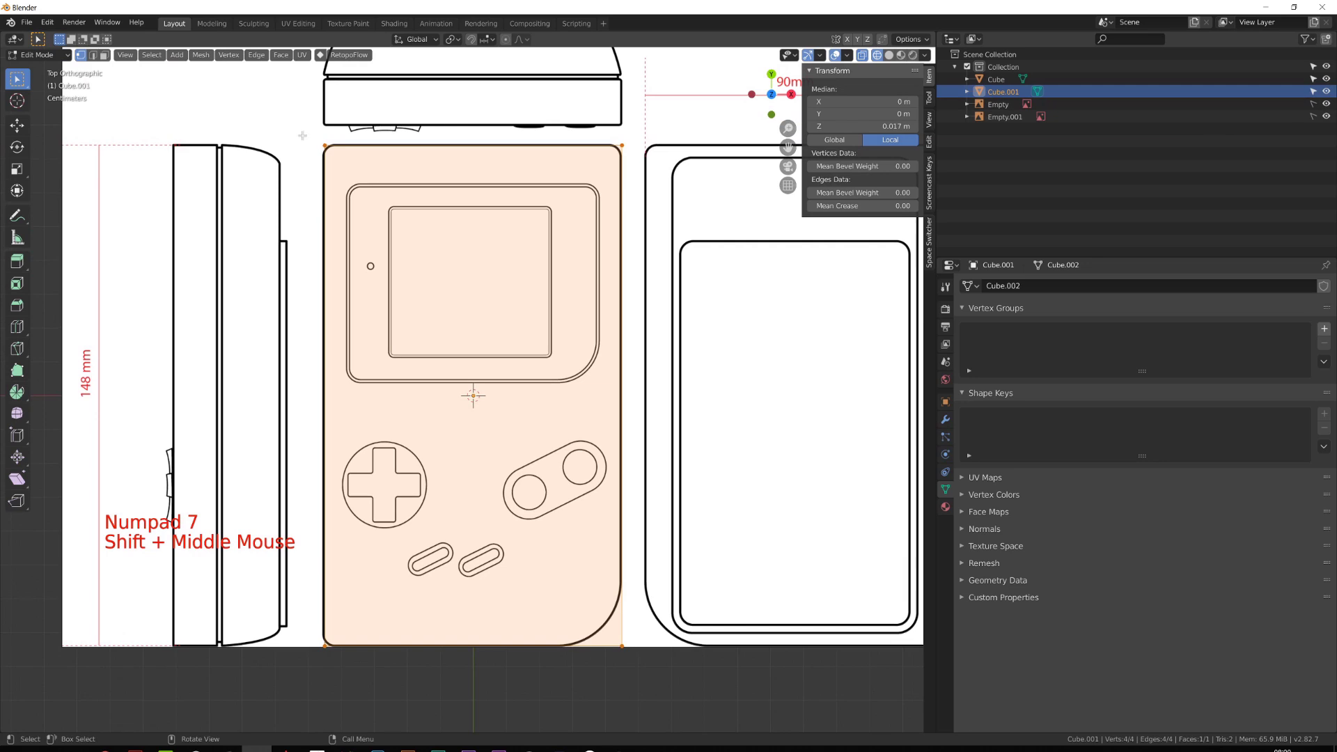
left_click_drag(302, 135, 343, 163)
left_click(622, 146, "shift")
left_click(325, 646, "shift")
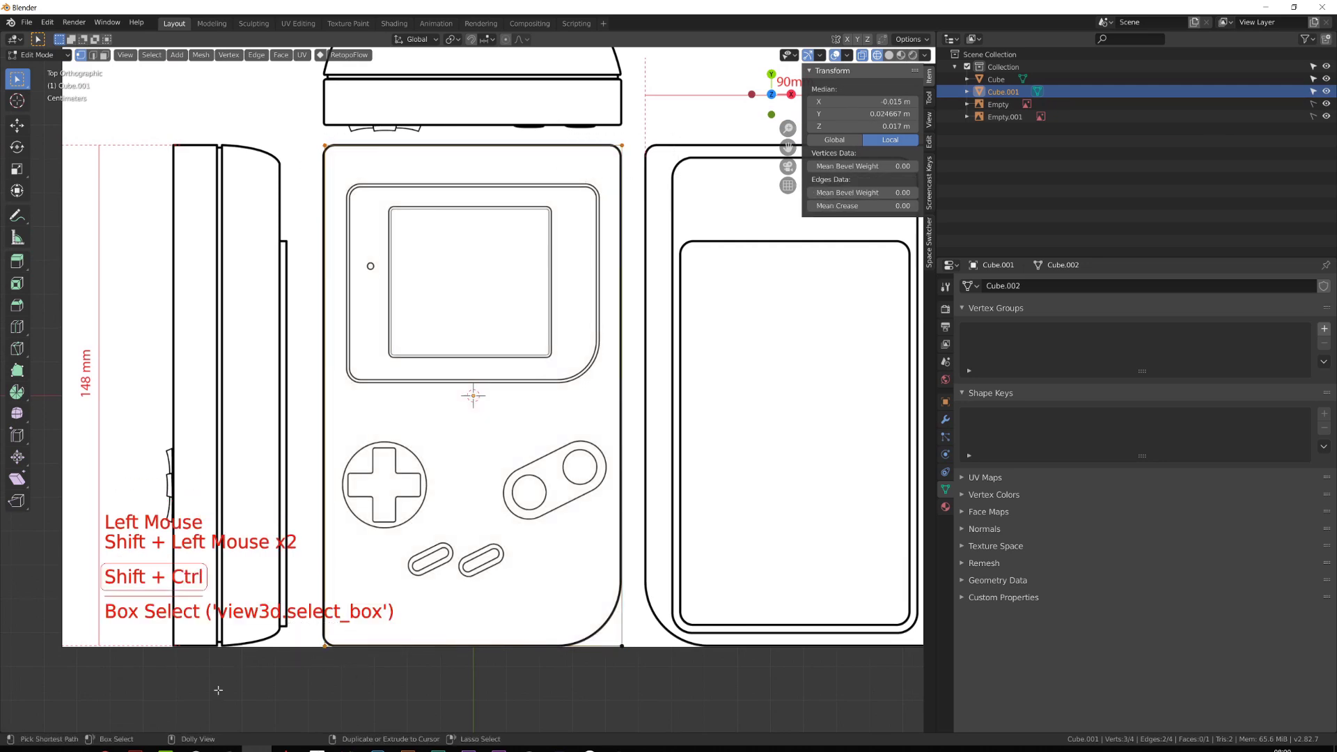
key("shift+ctrl+b")
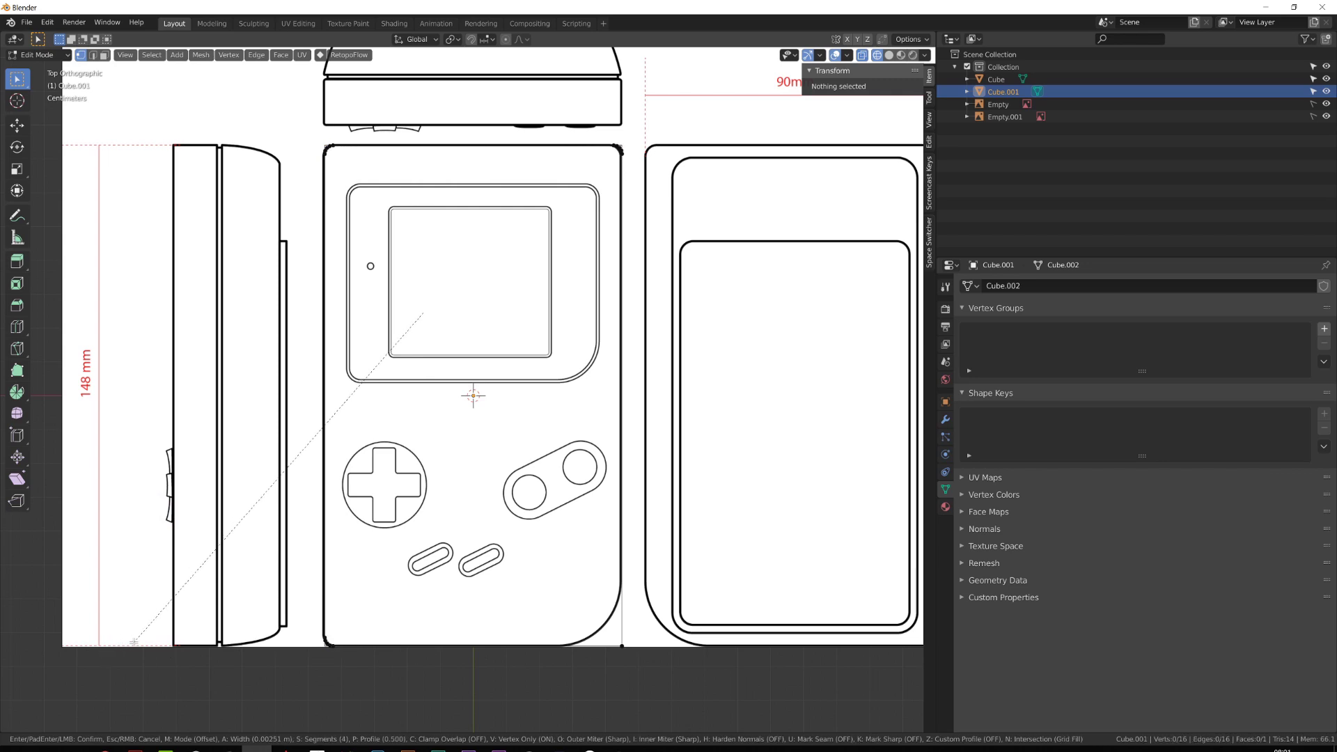
left_click(134, 642)
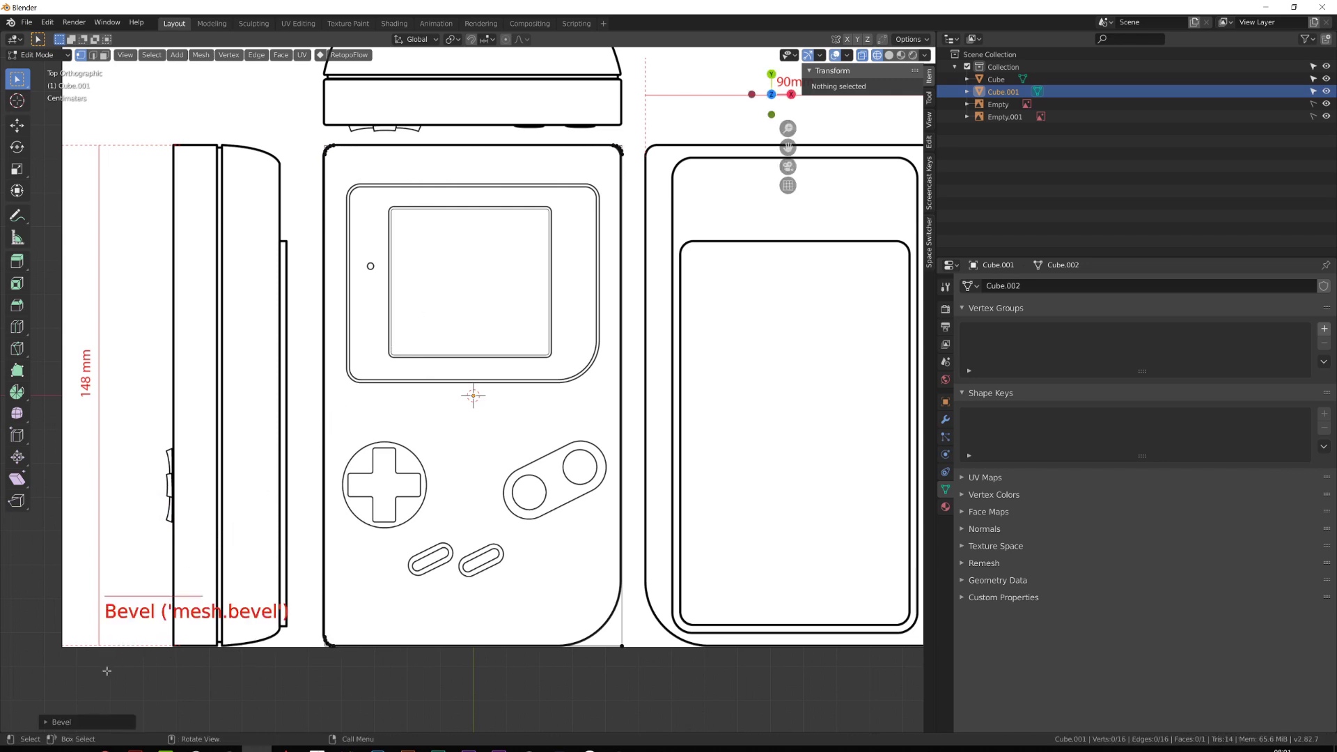
left_click(44, 724)
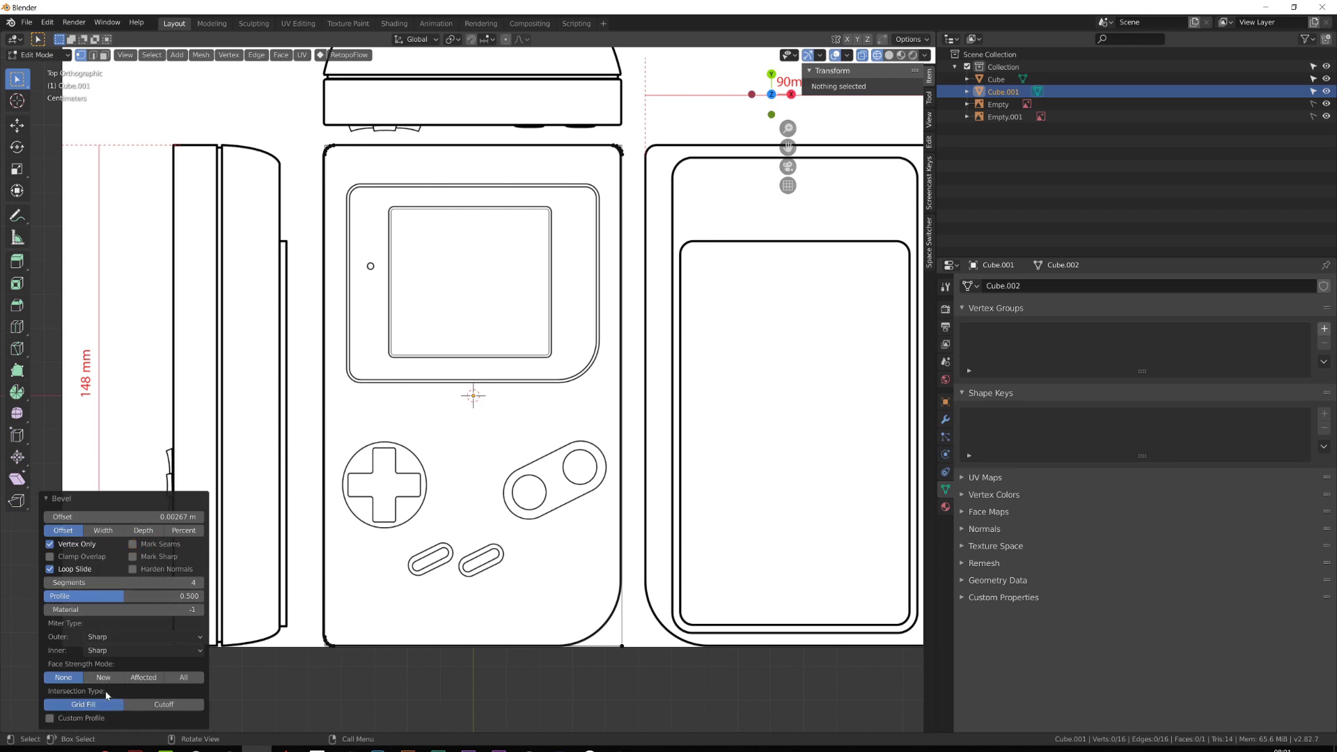
Vertex-bevel the face's lower-right corner with a 0.0196 m offset and four segments to follow the blueprint's large curve.
left_click(621, 645)
key("shift+ctrl+b")
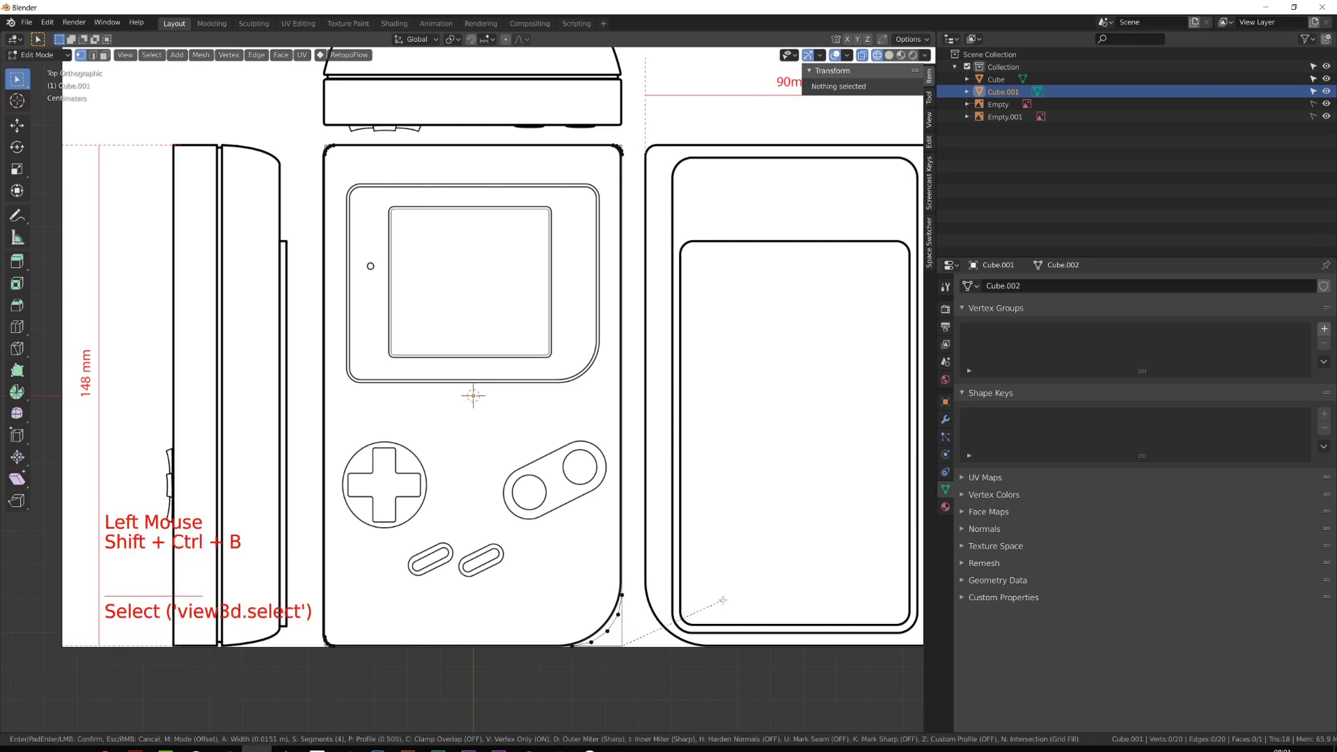
left_click(737, 599)
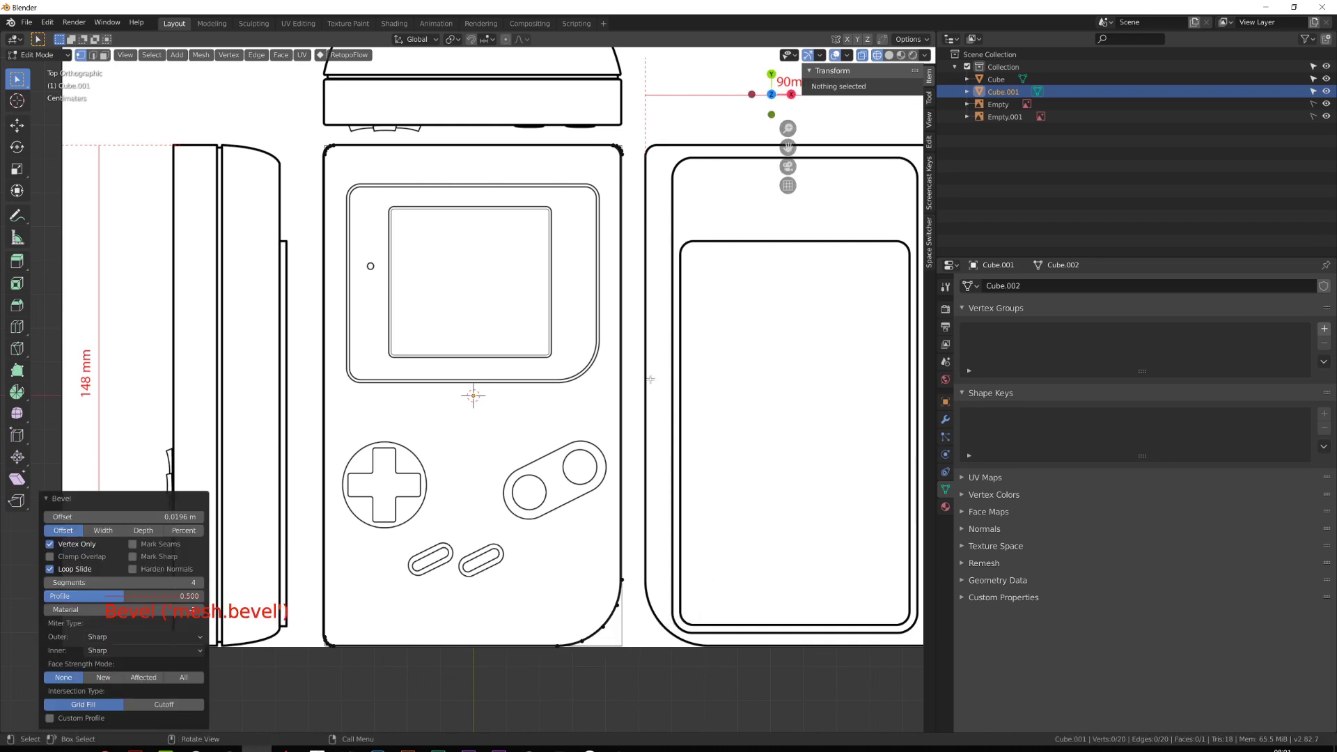
key("a")
scroll(558, 418, "down", 3)
middle_click_drag(558, 418, 557, 388)
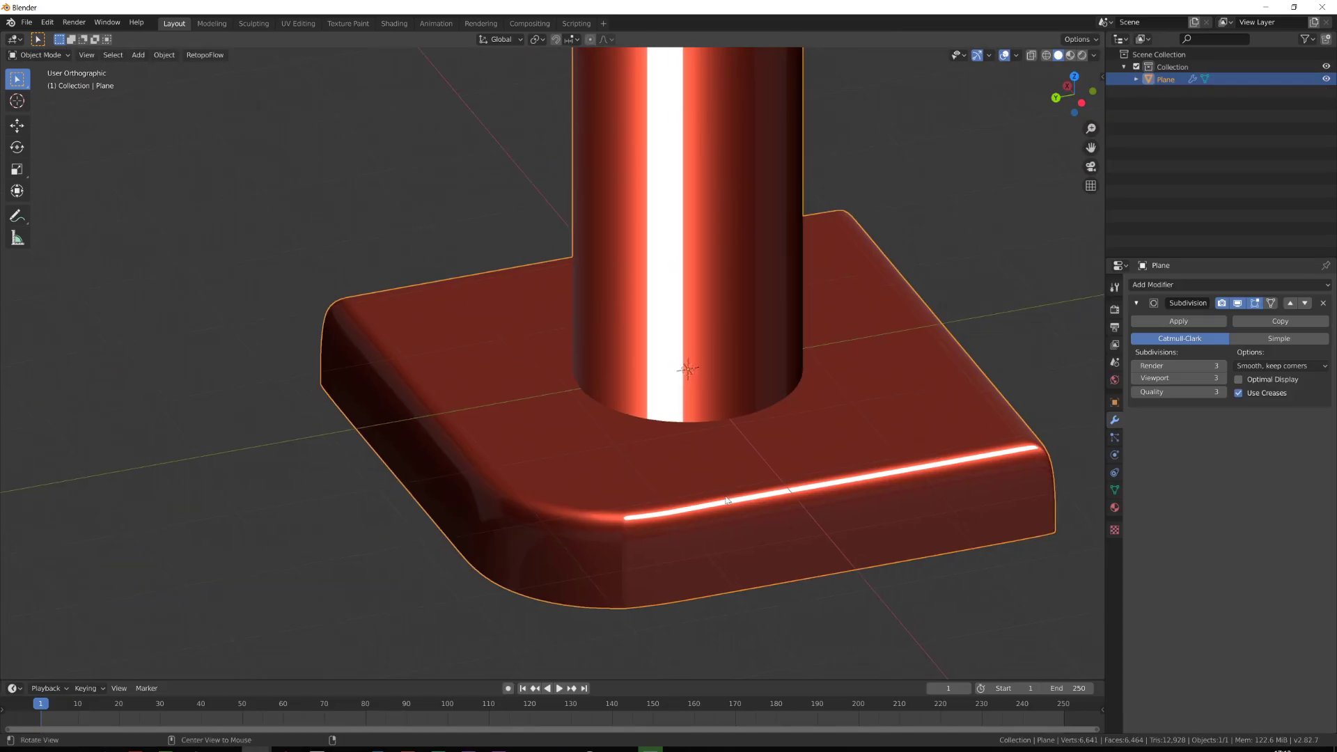
In Edit Mode on the red example mesh, add a loop cut across the base's rounded corner and slide it by a factor of -0.480.
key("Tab")
middle_click_drag(529, 445, 544, 480)
key("ctrl+r")
left_click(543, 480)
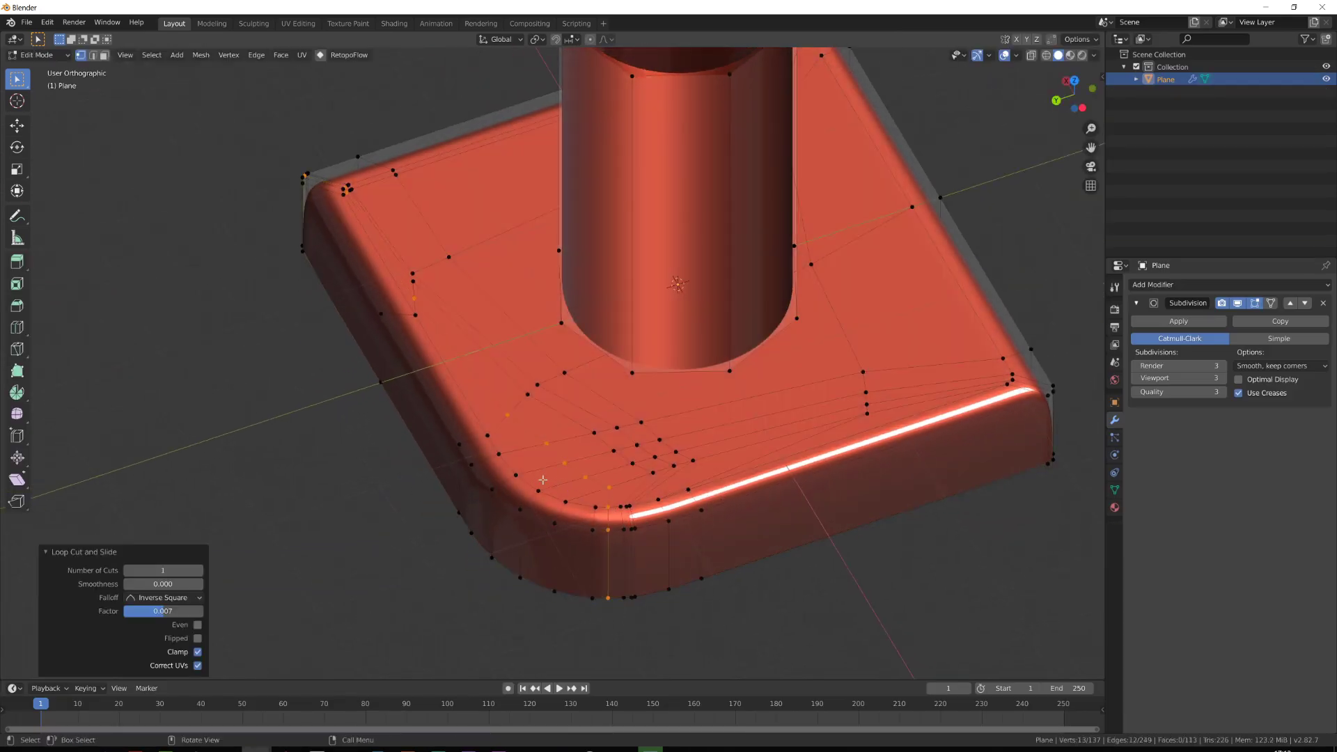
key("g")
key("g")
left_click(552, 516)
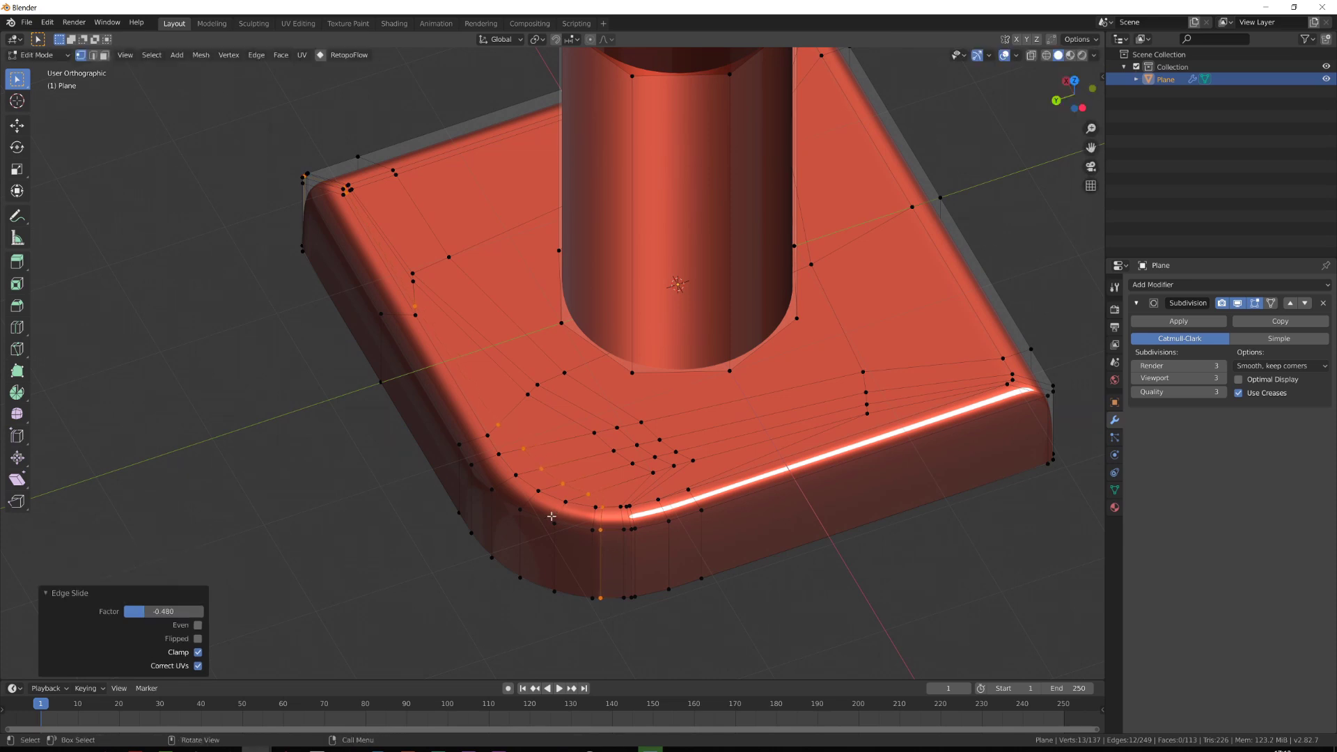
Add a loop cut around the base's upper rim and another down its rounded corner, then check the shading in Object Mode.
key("ctrl+r")
left_click(526, 495)
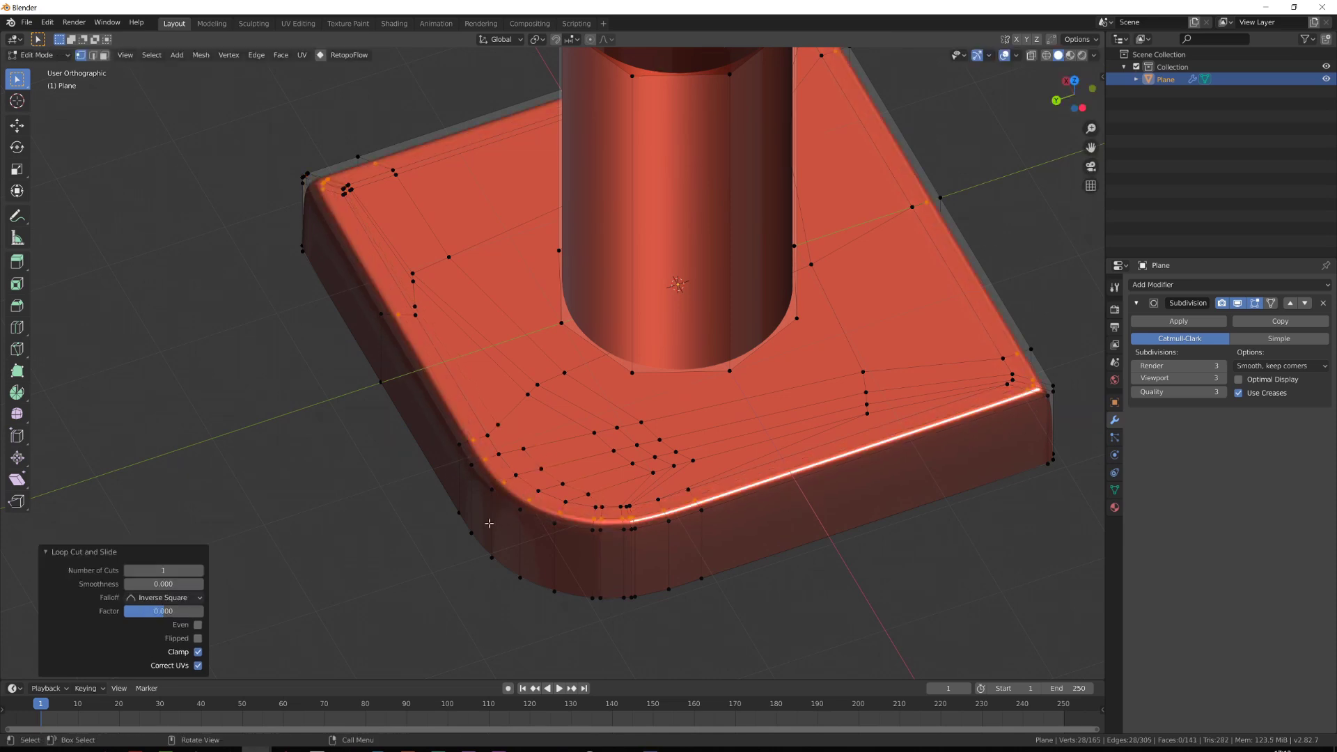
key("ctrl+r")
left_click(507, 504)
left_click(507, 505)
key("g")
key("g")
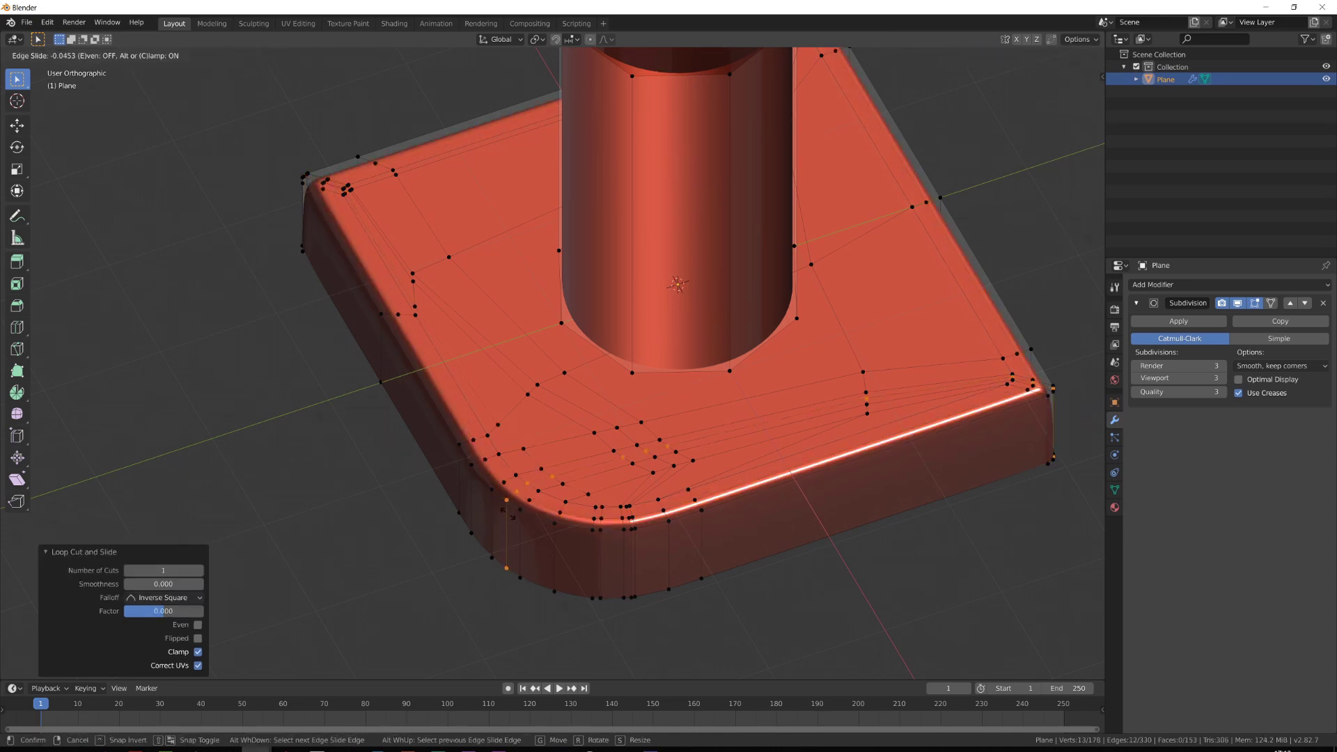
left_click(514, 519)
key("Tab")
middle_click_drag(579, 555, 615, 424)
Add two horizontal loop cuts around the example mesh's cylinder in Edit Mode.
key("Tab")
key("ctrl+r")
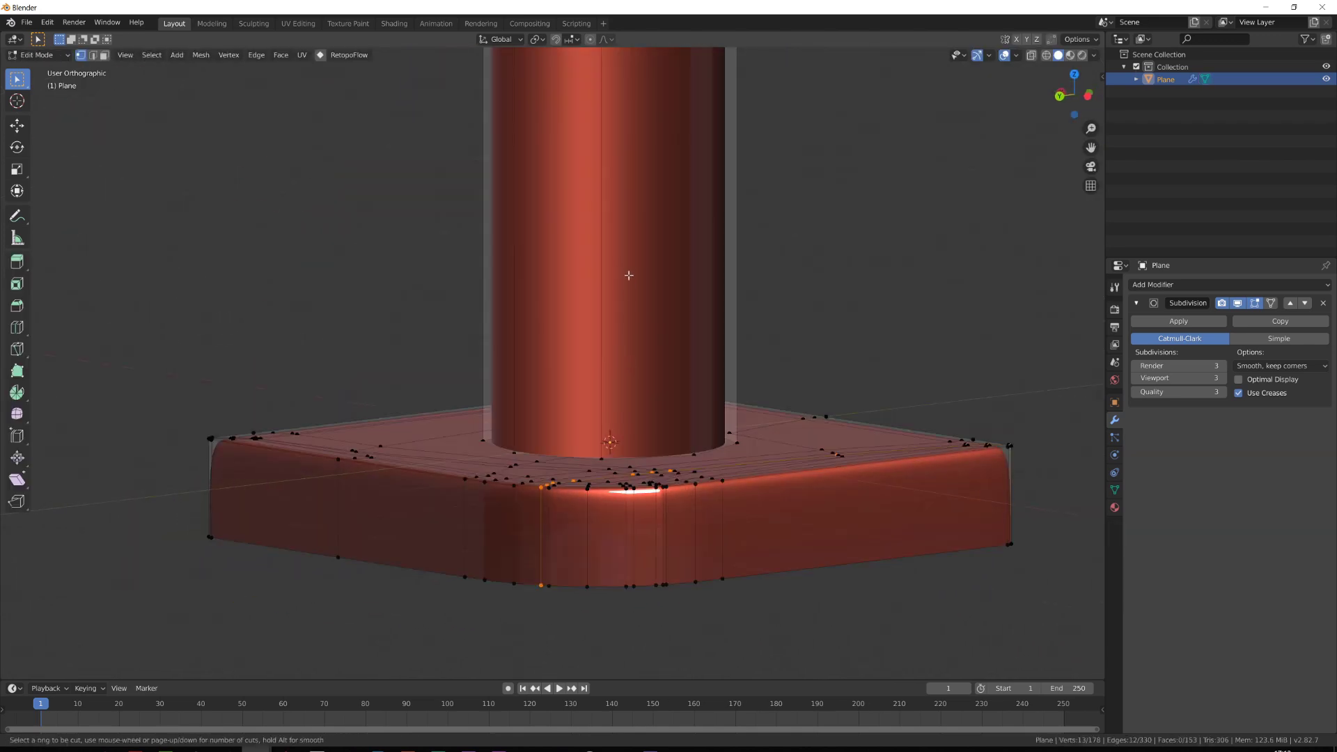
left_click(602, 250)
left_click(597, 331)
scroll(597, 329, "down", 6)
key("ctrl+r")
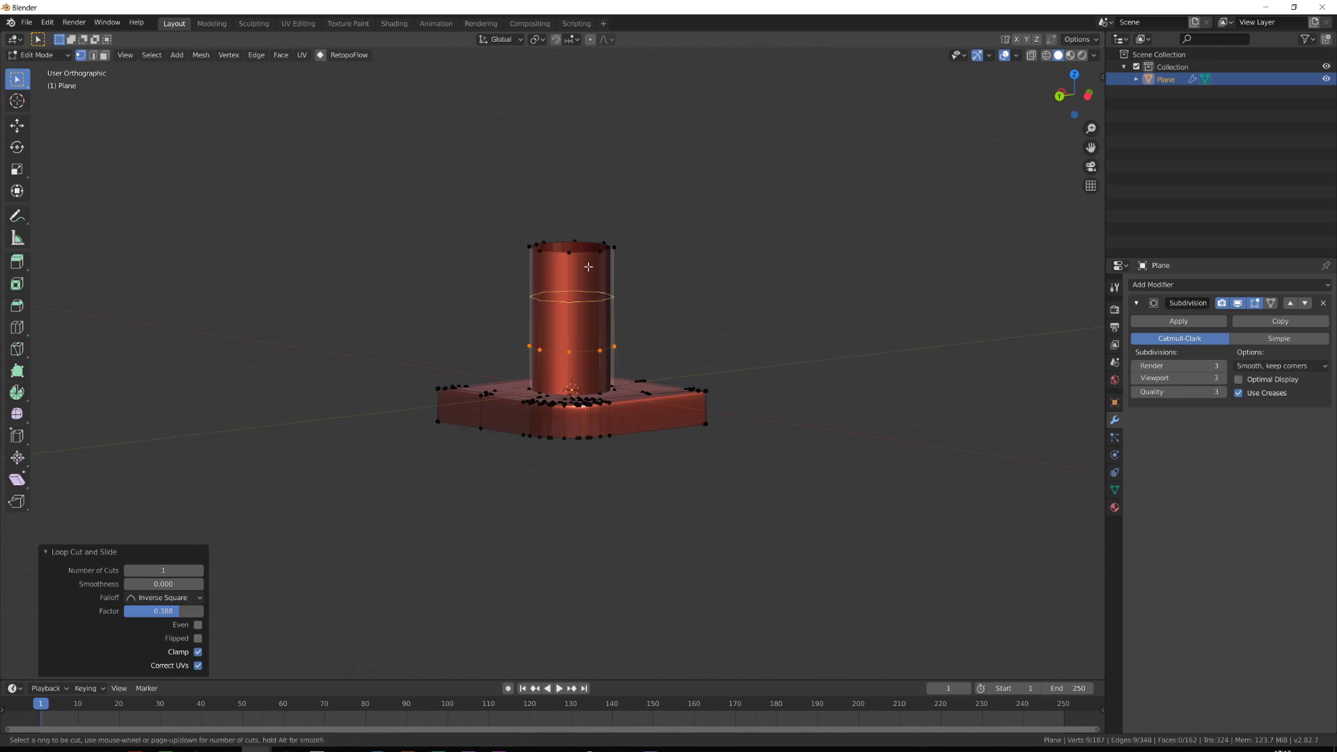
left_click(576, 268)
left_click(575, 276)
Add two vertical loop cuts along the cylinder, then return to Object Mode to check its shading.
key("ctrl+r")
left_click(564, 256)
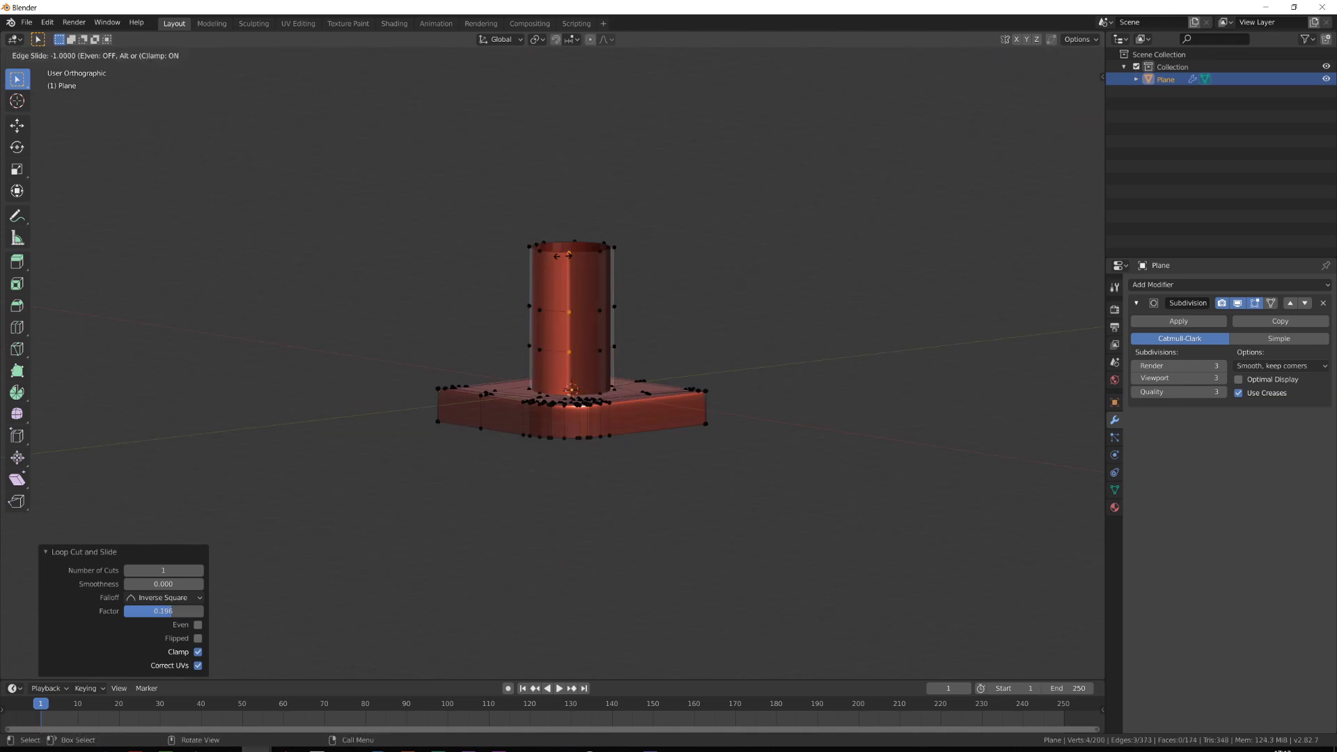
left_click(570, 255)
key("ctrl+r")
left_click(562, 257)
left_click(565, 259)
key("Tab")
scroll(600, 325, "up", 3)
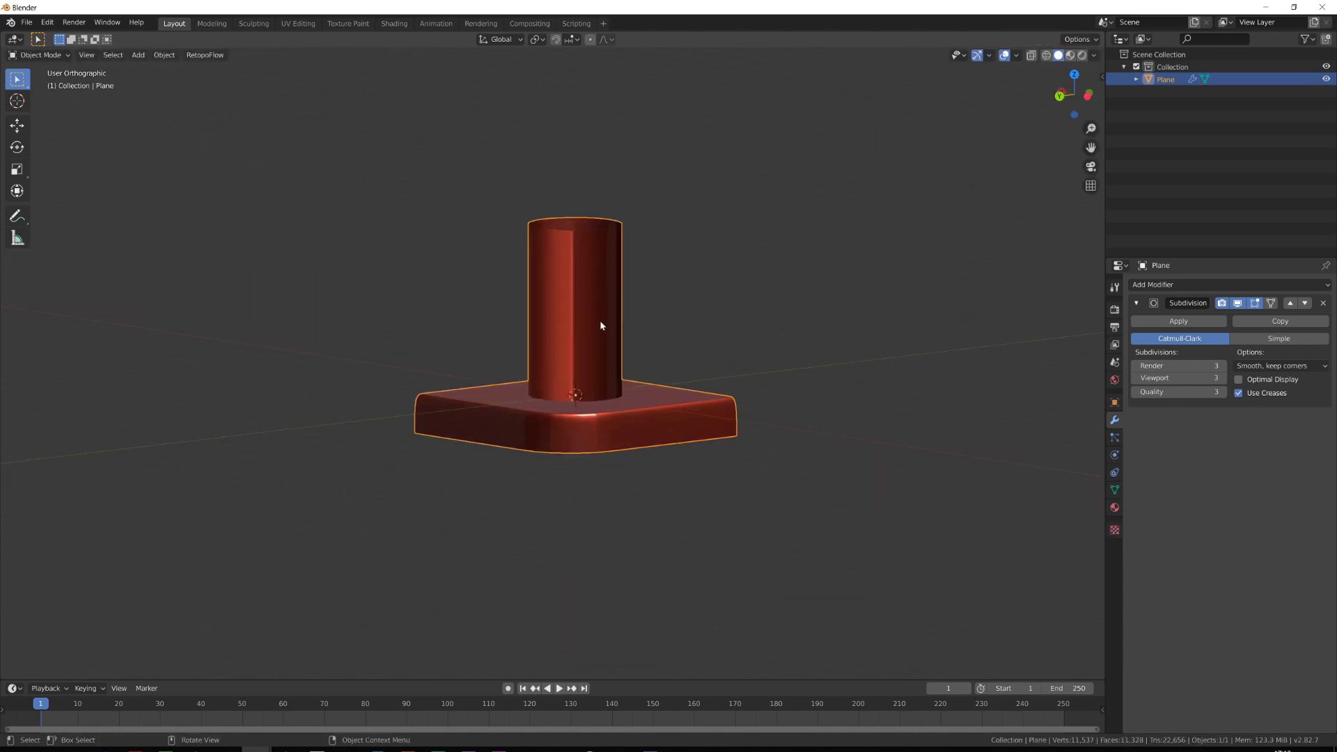
In Edit Mode on the finished Game Boy model, clear the selection and select the edge loop around the first small slanted button.
middle_click_drag(600, 325, 453, 463)
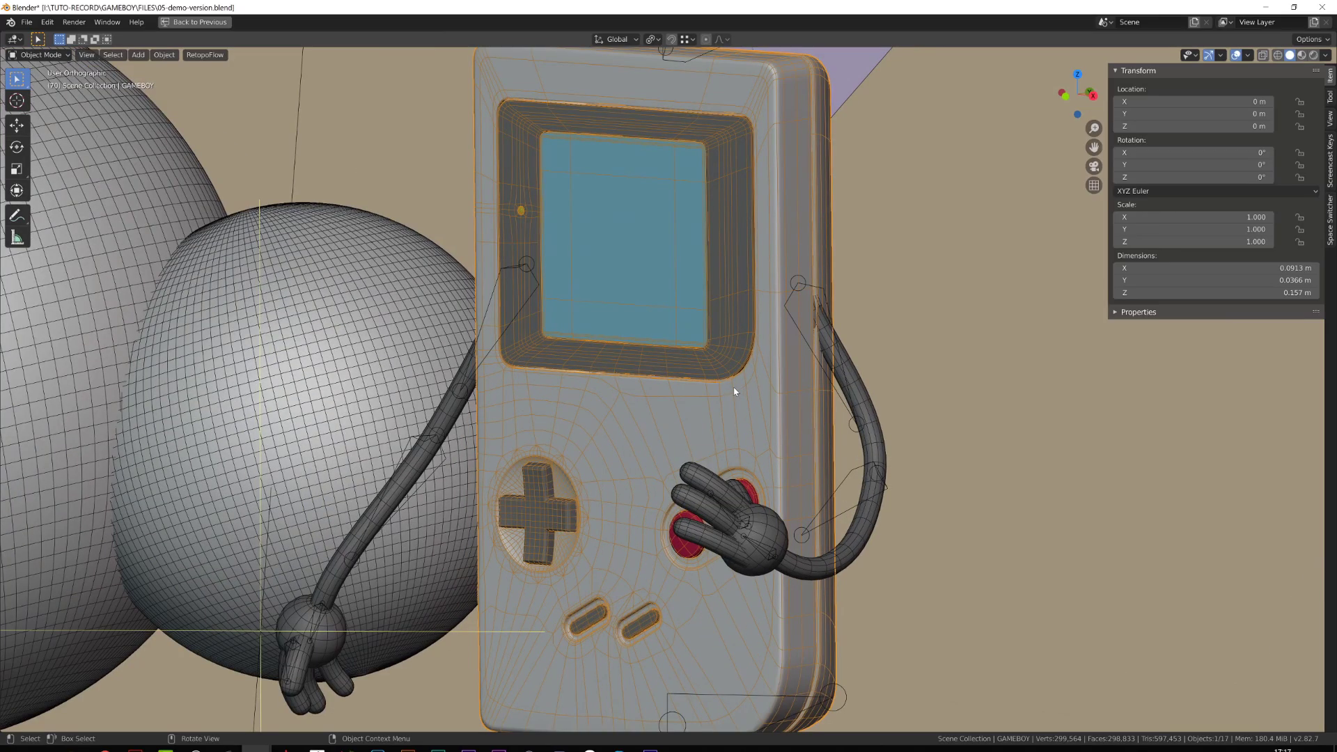
middle_click_drag(735, 391, 655, 404)
key("Tab")
key("alt+a")
scroll(626, 453, "up", 4)
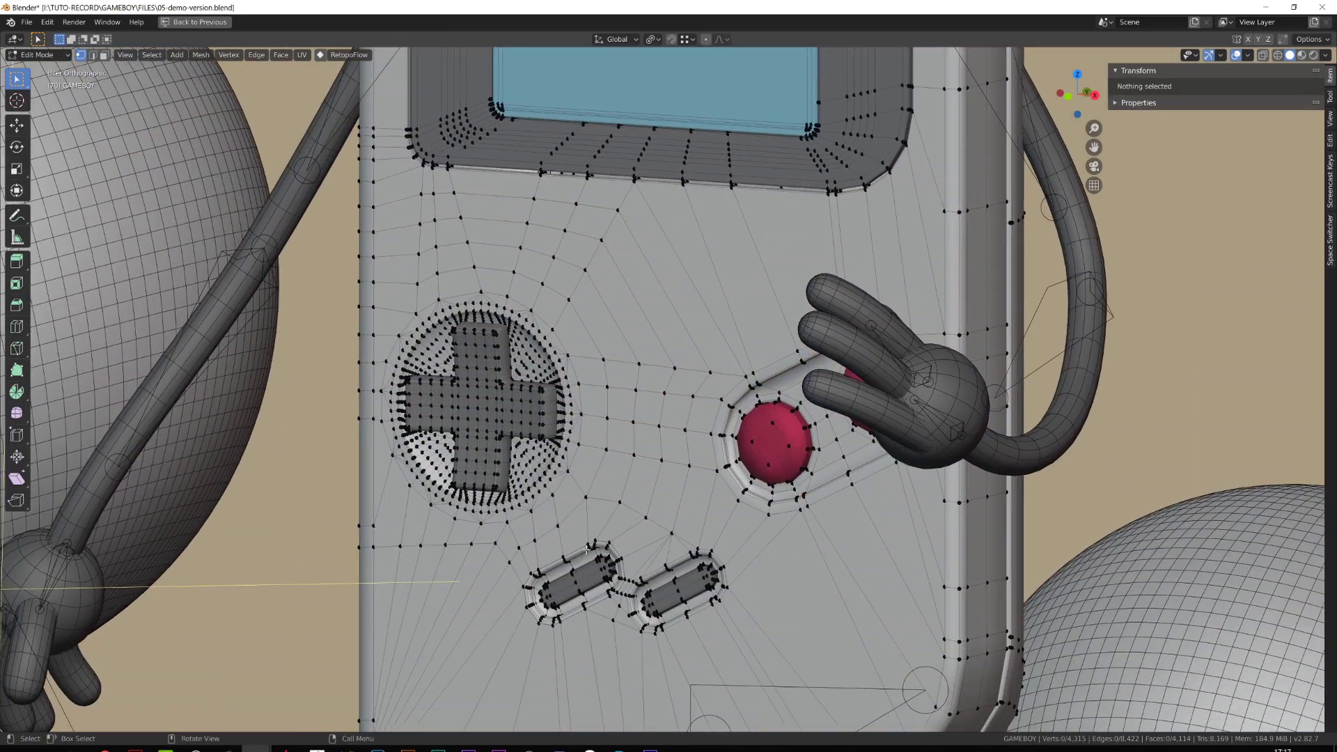
left_click(575, 552, "alt")
key("1")
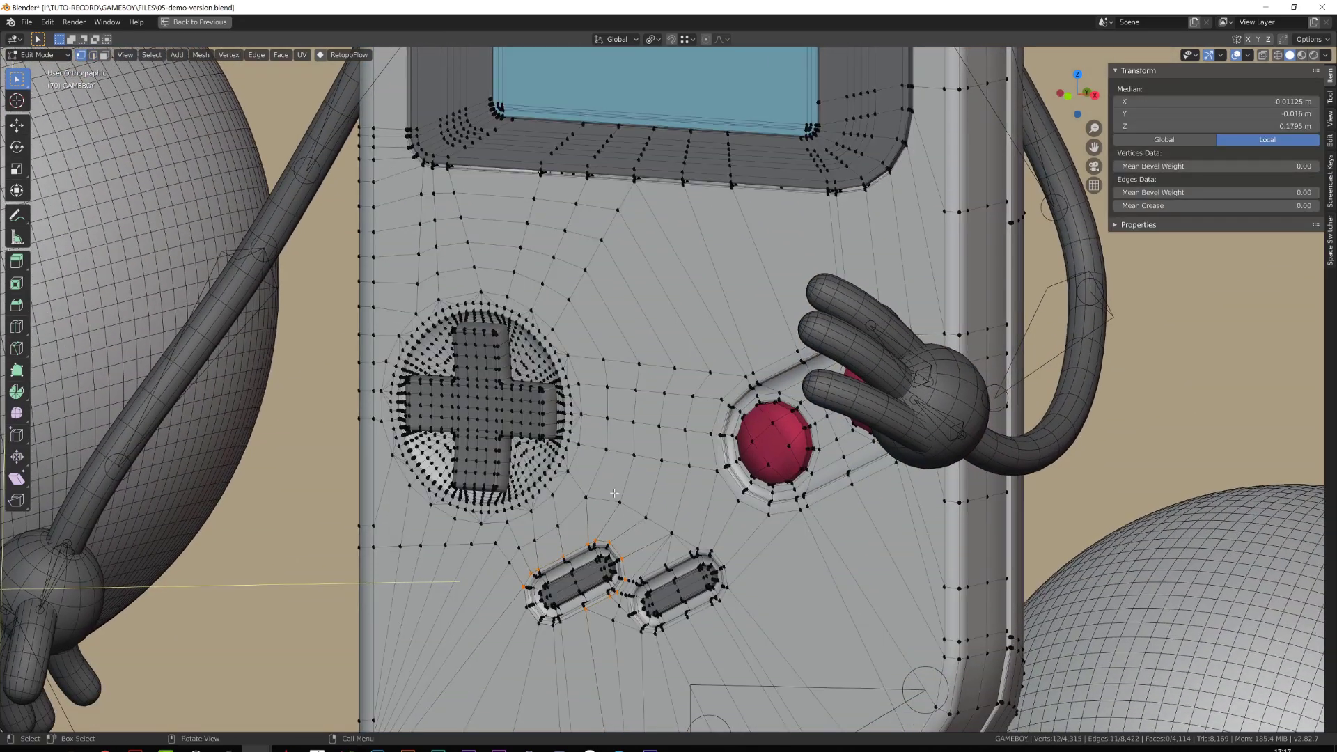
Select the edge loop around the two red buttons' recess, and the loop along the front face's outer border.
left_click(746, 377)
left_click(722, 400, "shift")
left_click(710, 435, "shift")
scroll(711, 435, "down", 2)
middle_click_drag(710, 435, 737, 440)
left_click(728, 451, "shift")
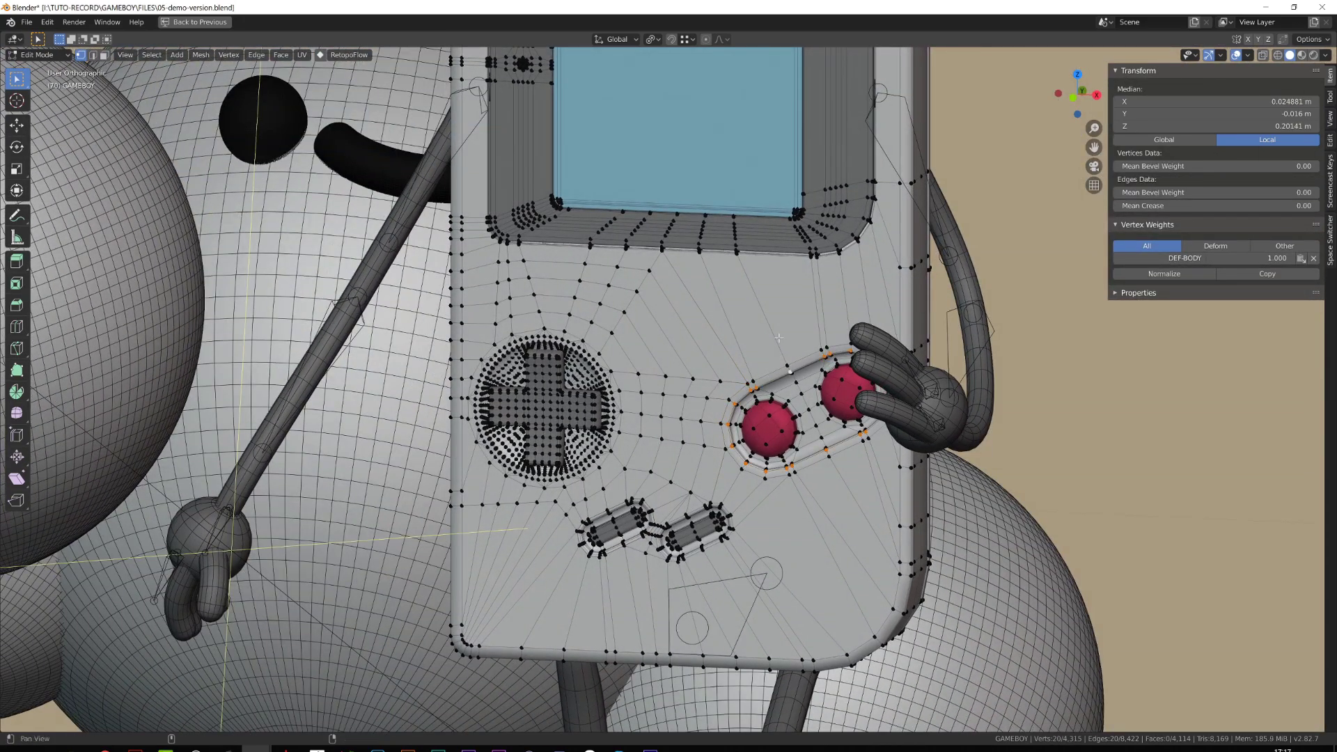
middle_click_drag(779, 339, 825, 311, "shift")
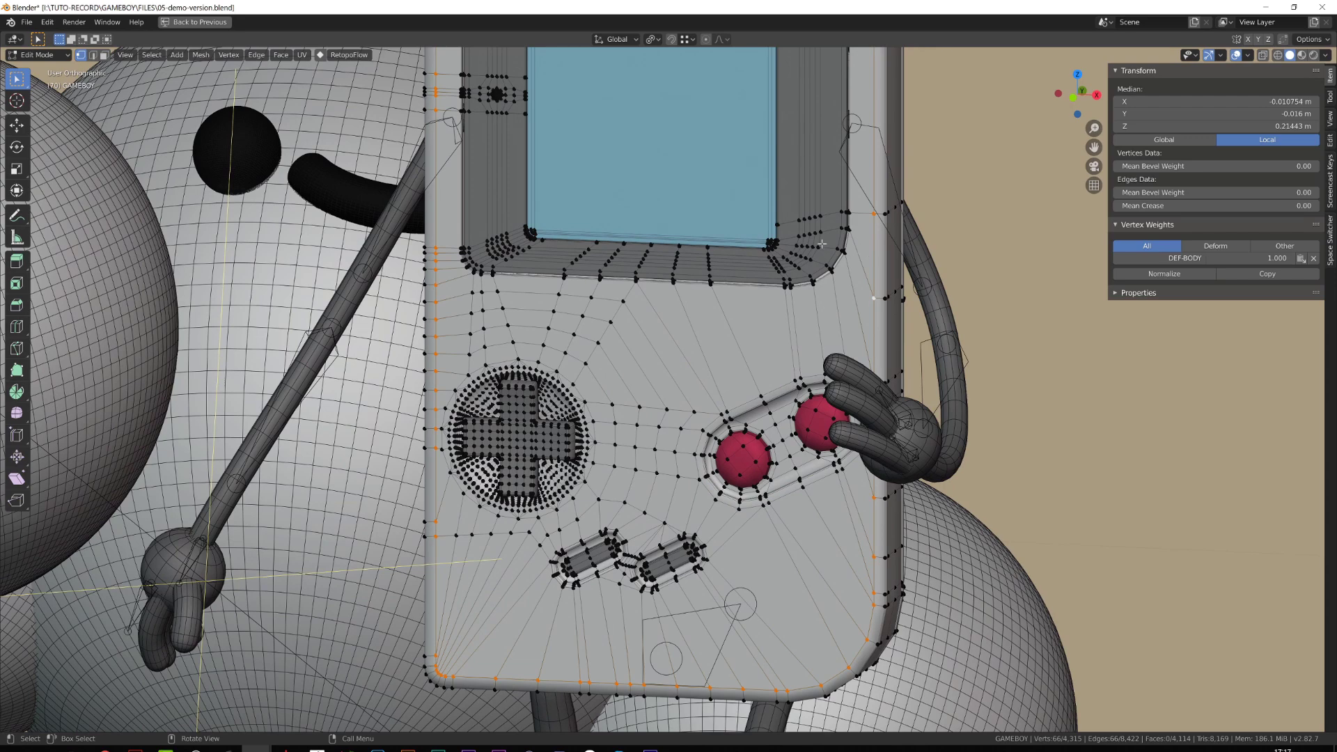
Examine the edge flow between the screen frame, the D-pad and the small slanted buttons, and return to Object Mode.
scroll(517, 392, "down", 3)
scroll(635, 351, "up", 4)
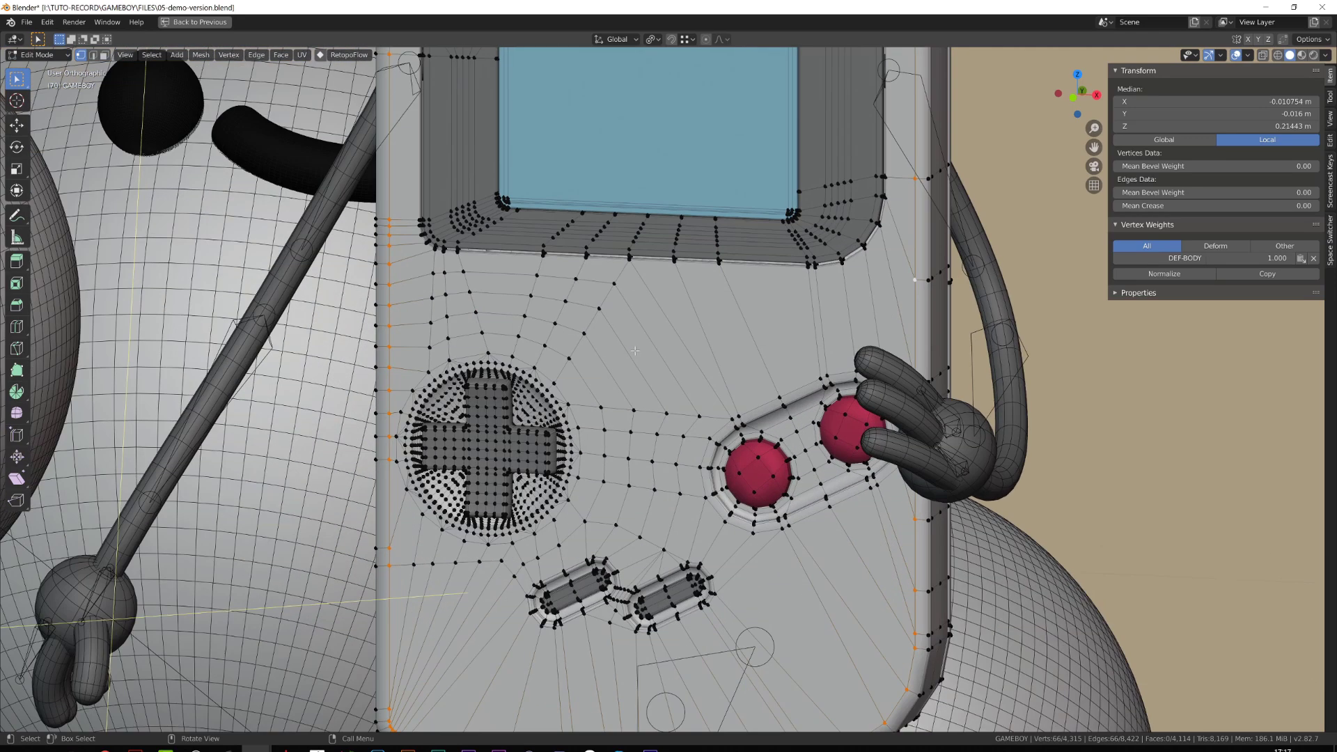
scroll(515, 255, "down", 2)
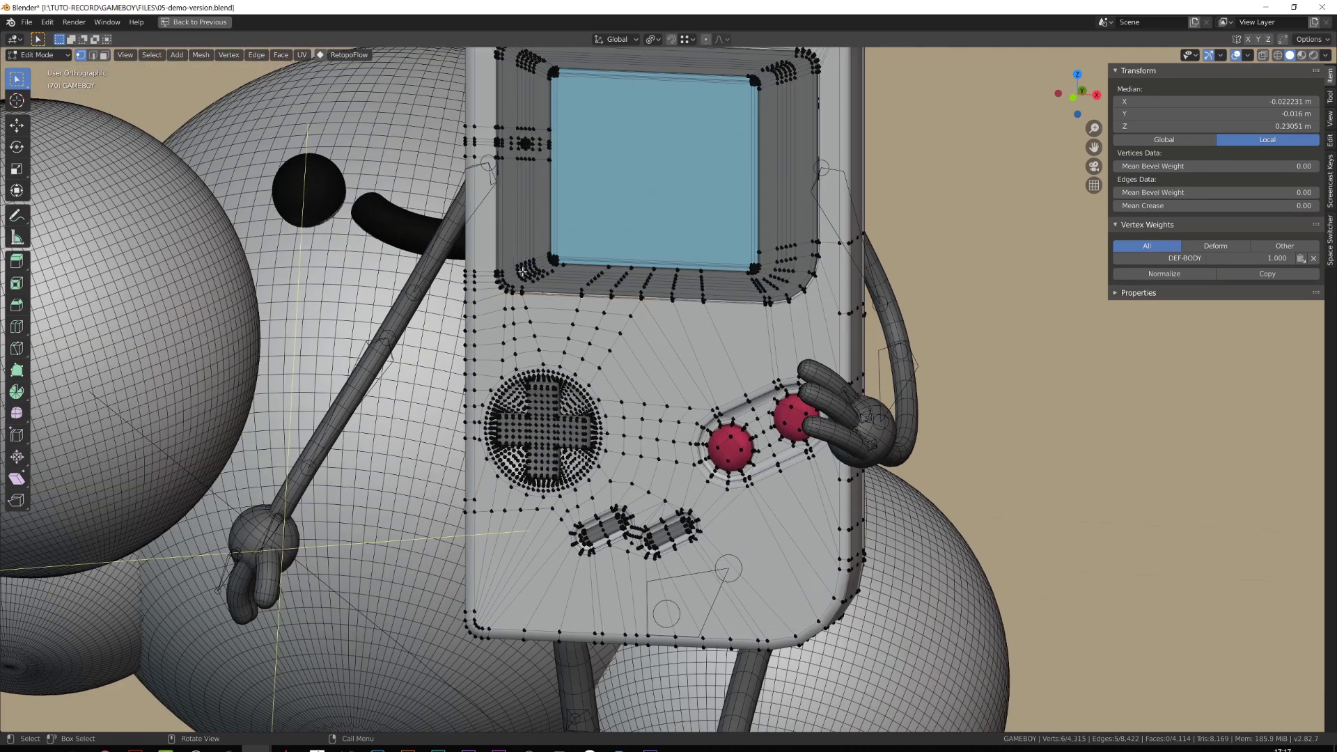
scroll(538, 392, "up", 3)
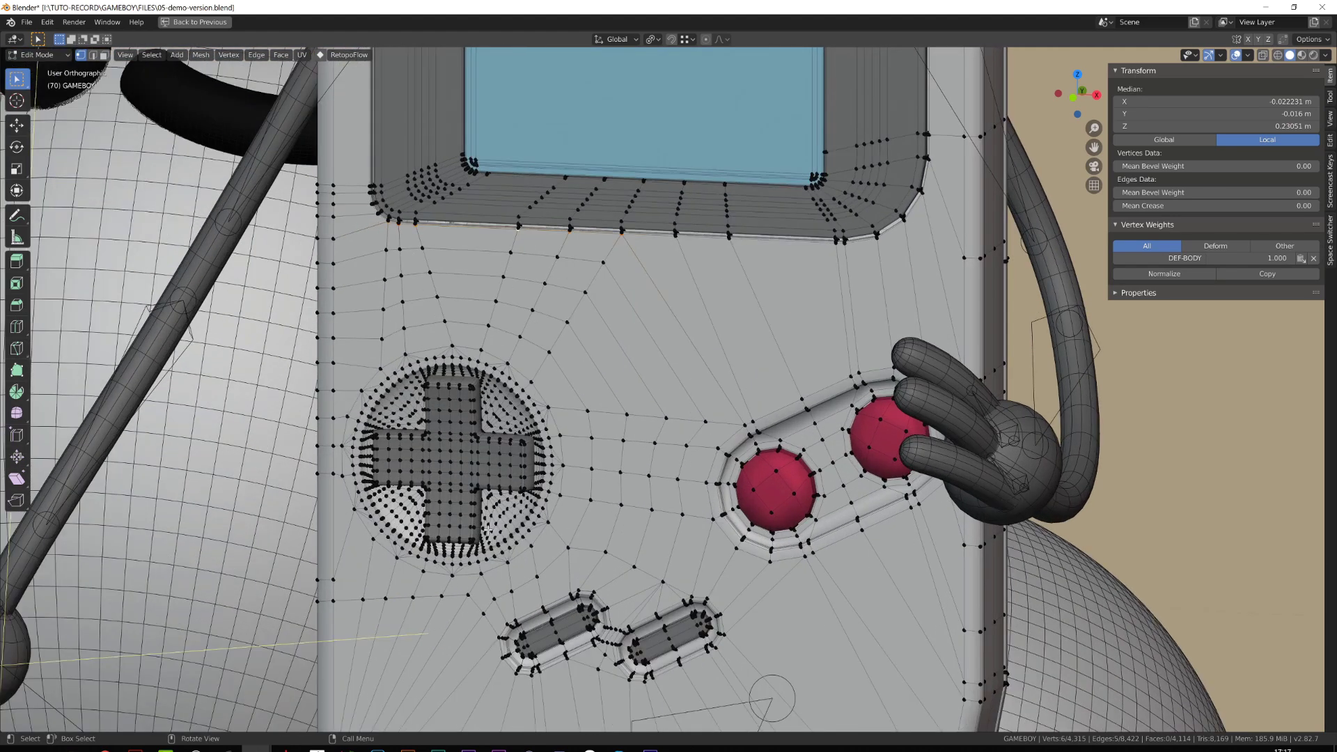
left_click(472, 561, "alt")
left_click(535, 614, "alt")
scroll(536, 592, "down", 2)
mouse_move(537, 577)
left_mouse_down("alt")
mouse_move(516, 577)
mouse_move(552, 565)
left_mouse_up("alt")
scroll(552, 564, "down", 2)
key("Tab")
middle_click_drag(551, 564, 588, 560)
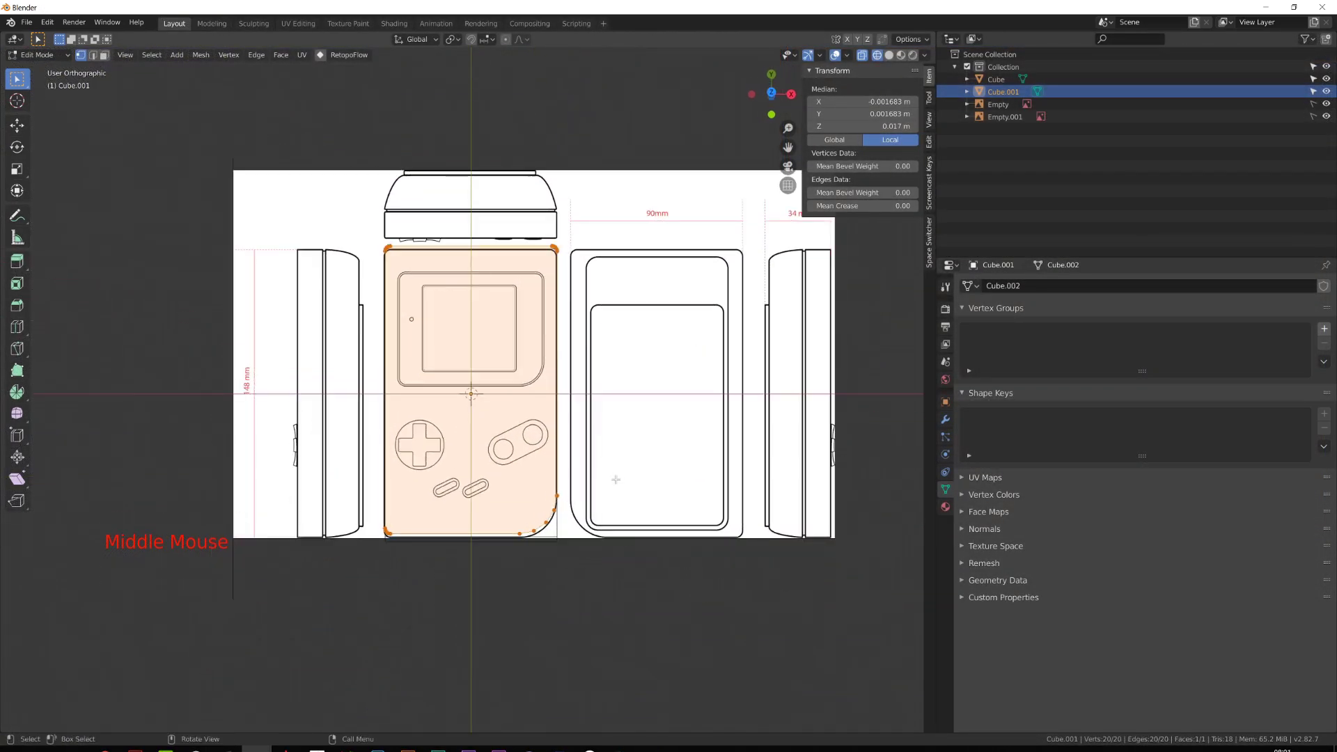
From the top view, inset the console's front face by about 0.002 m and delete the inner face with the Faces option.
key("KP_7")
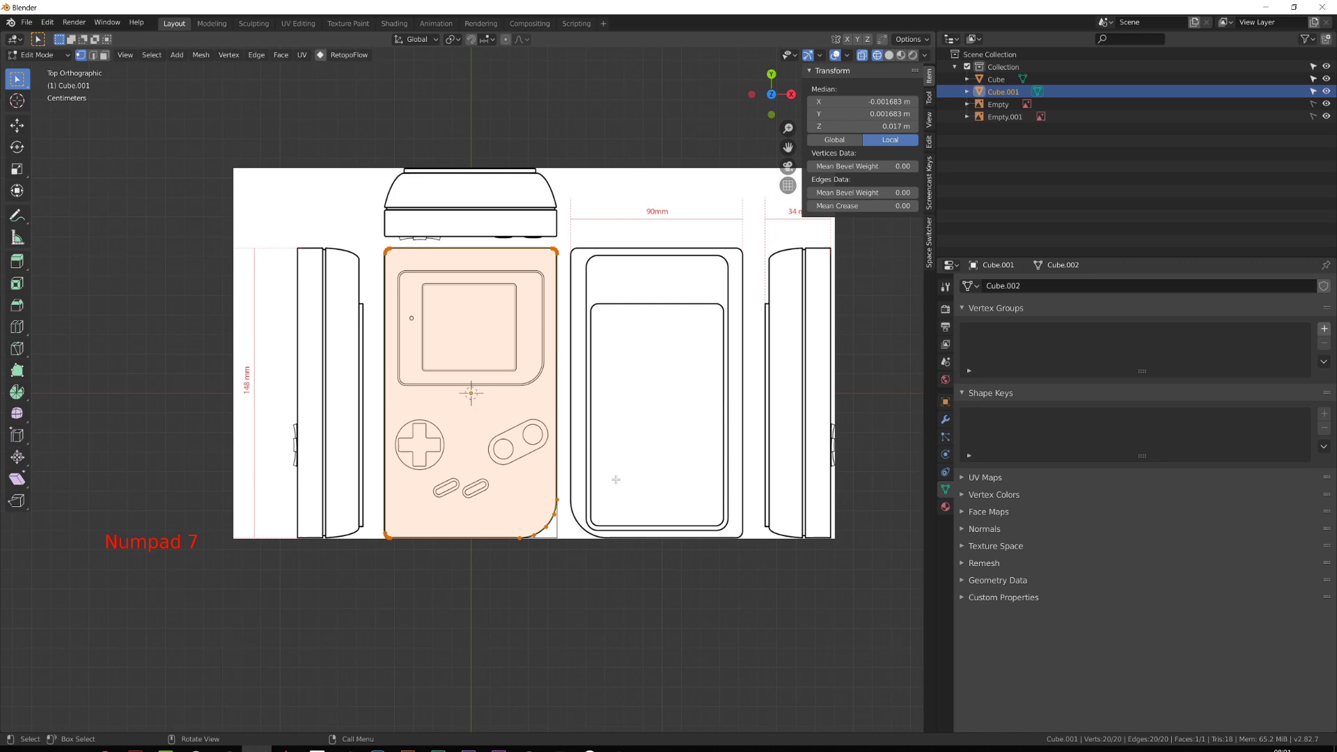
scroll(616, 479, "up", 4)
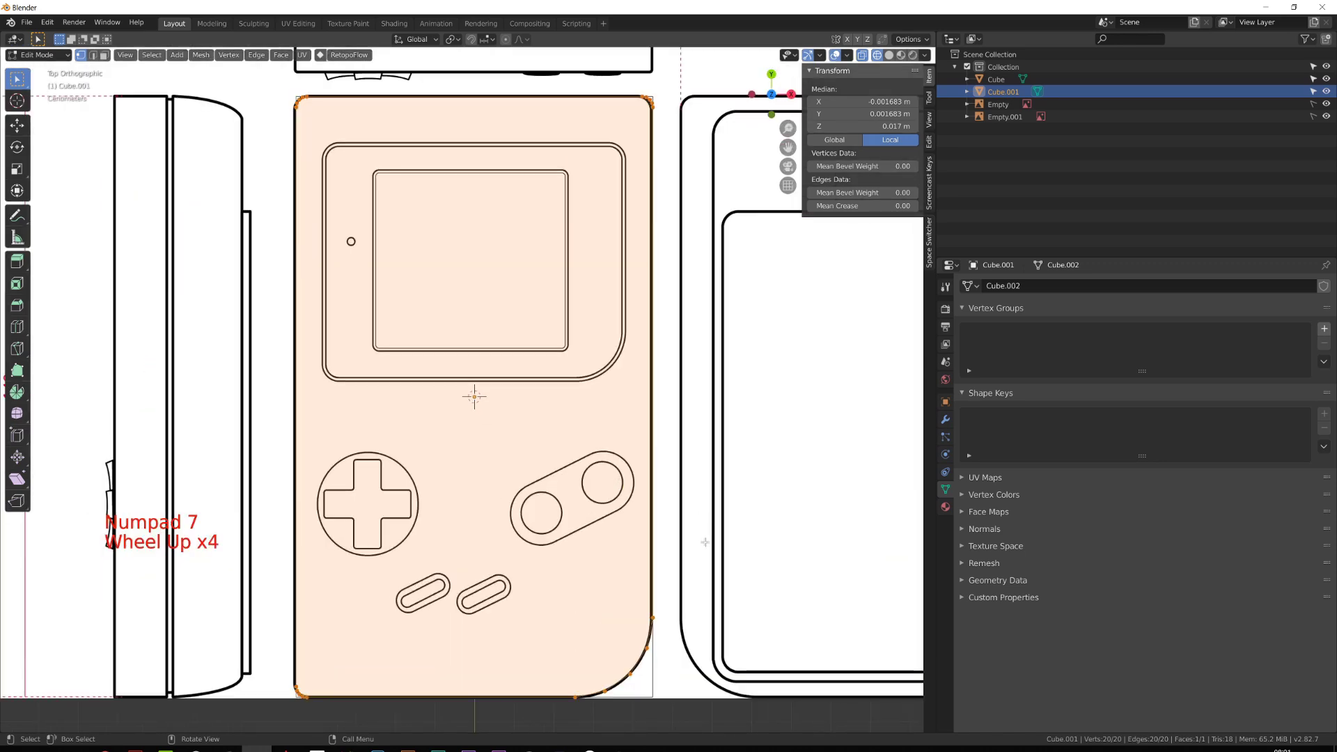
key("i")
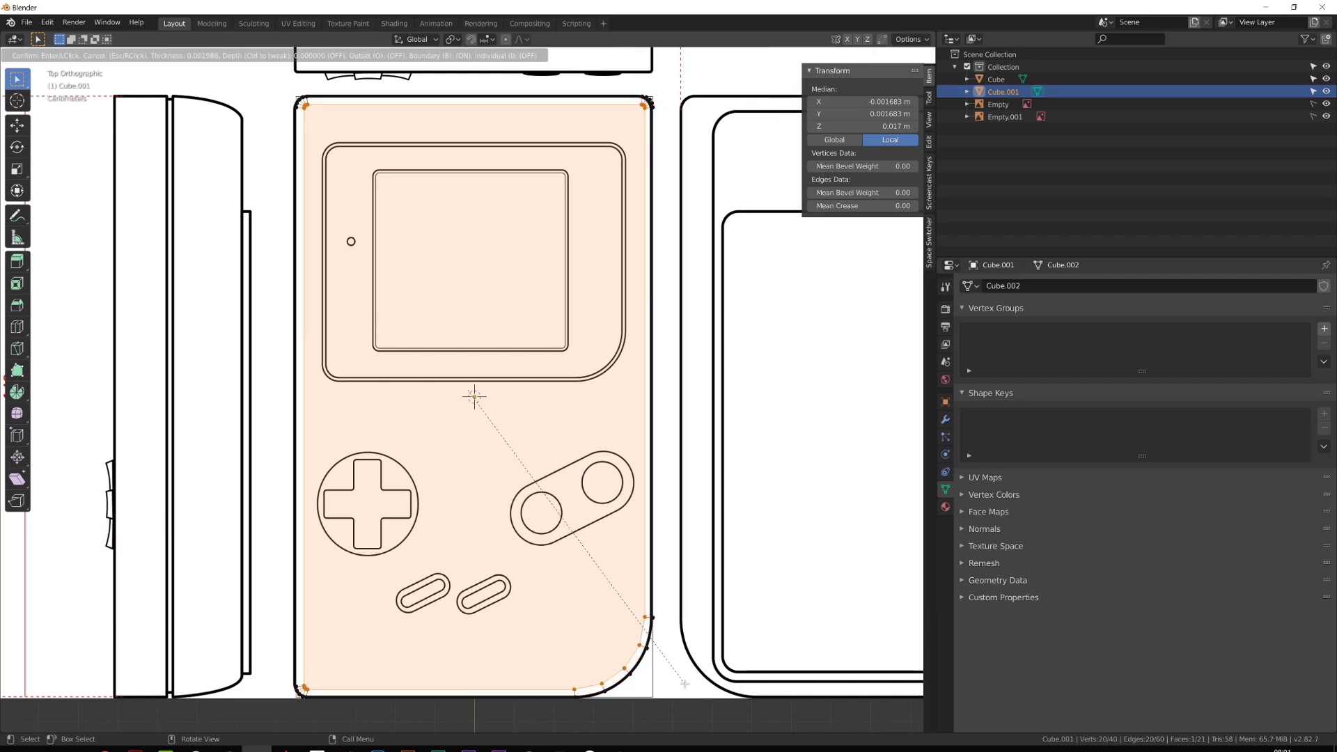
left_click(684, 682)
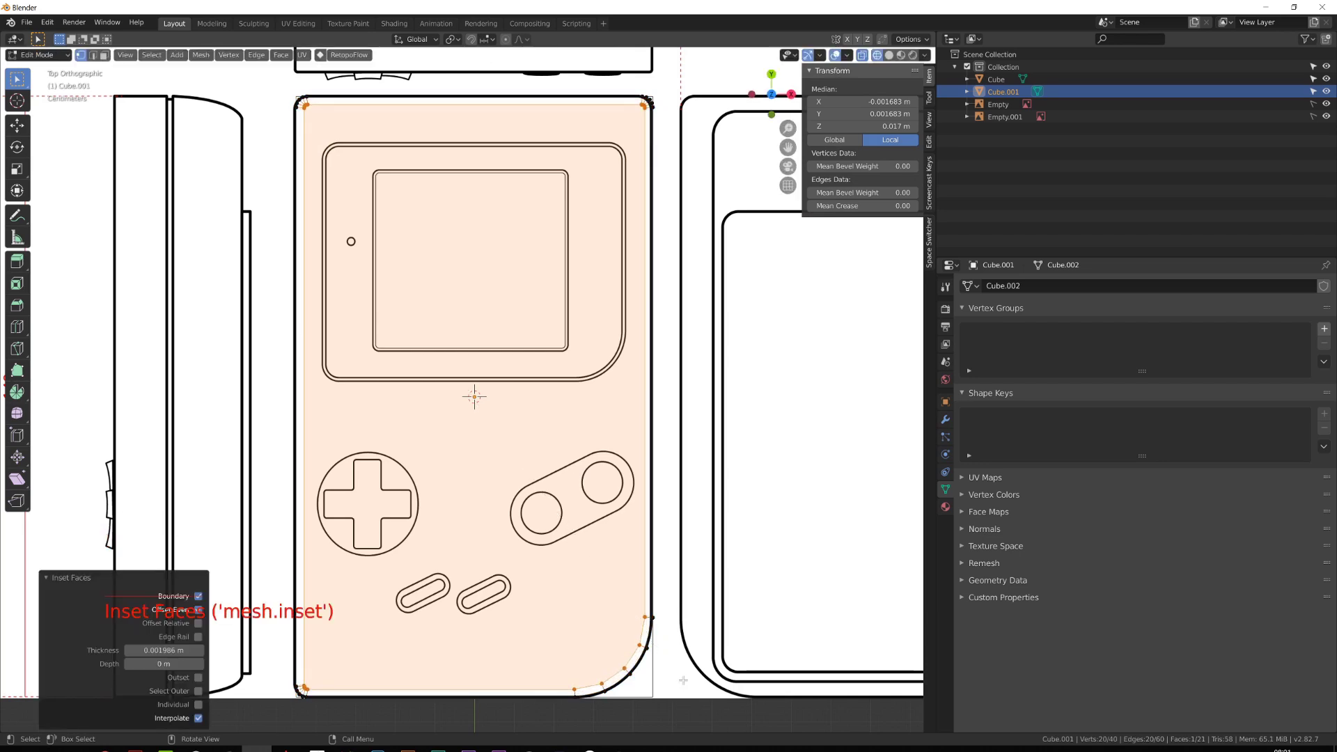
key("x")
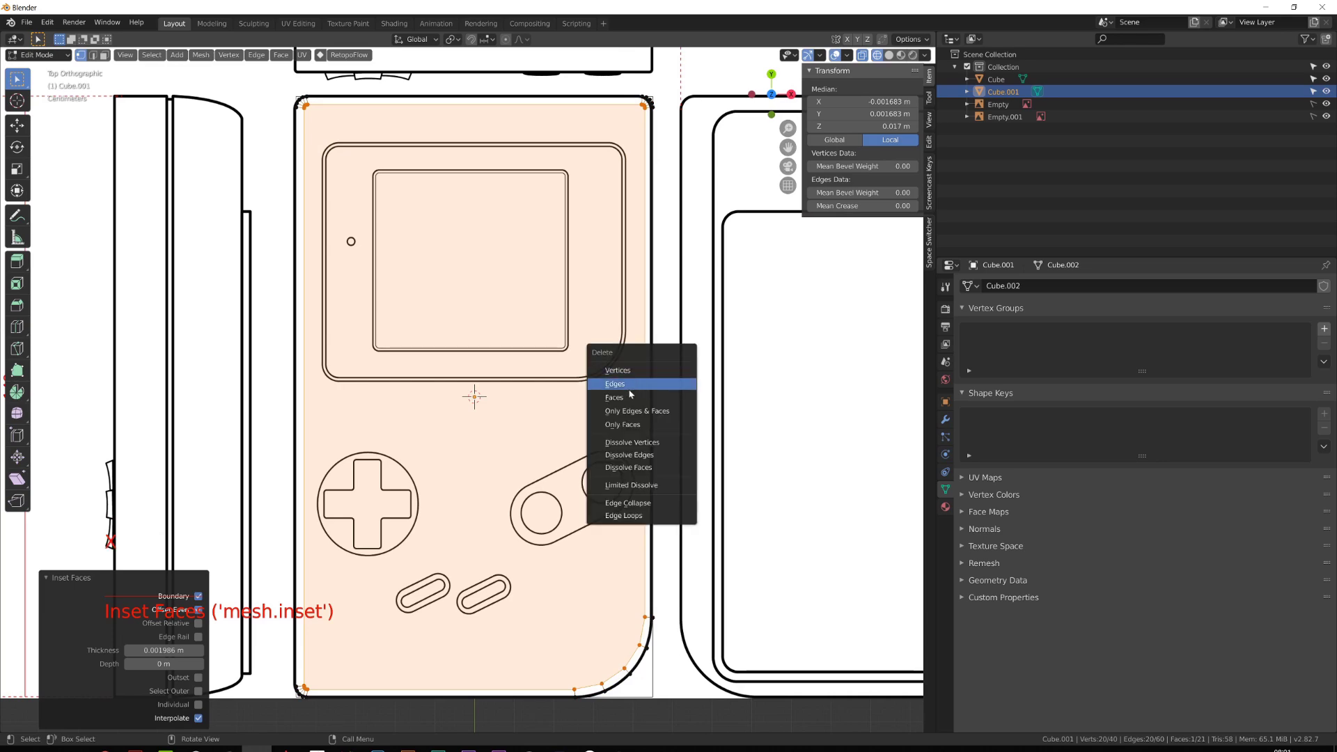
left_click(621, 392)
Duplicate the whole outline ring and move the copy -0.0127 m along Z to the shell's seam in the side-view blueprint.
key("a")
scroll(621, 391, "down", 3)
middle_click_drag(621, 390, 608, 348)
scroll(607, 363, "up", 2)
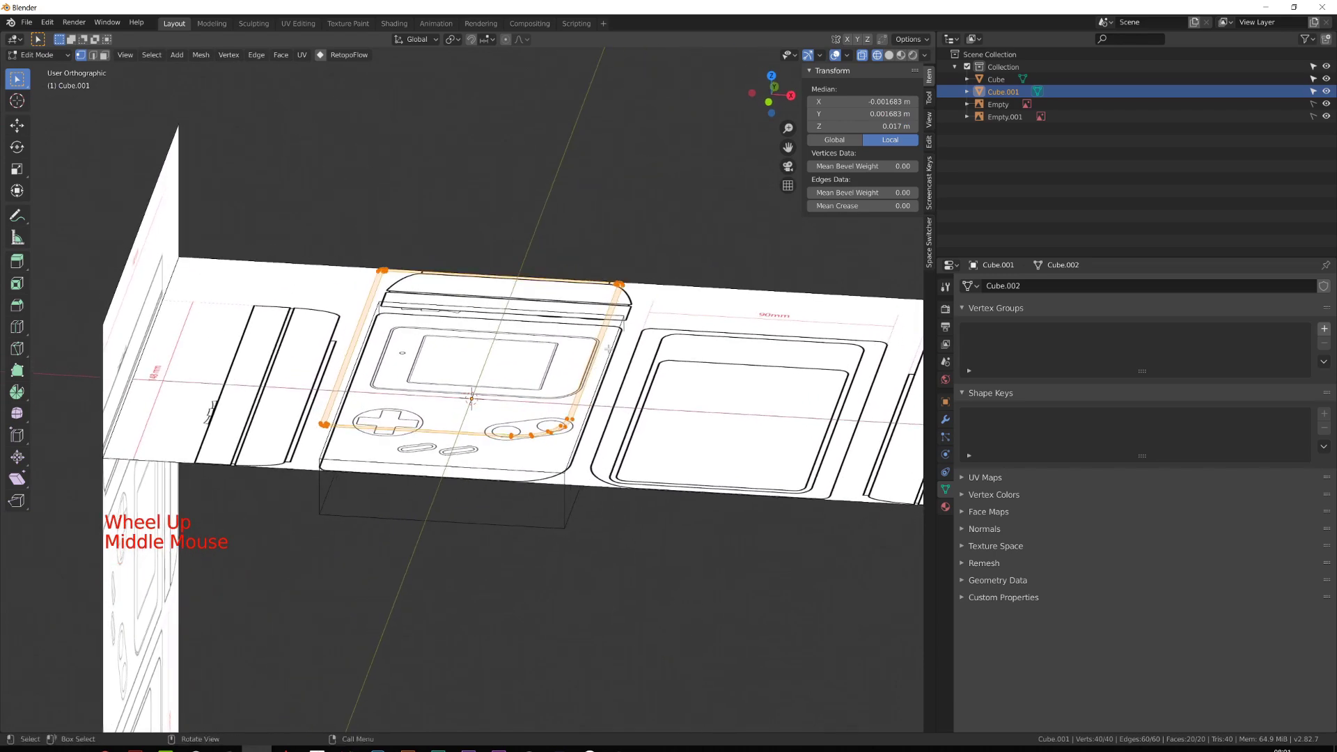
key("KP_3")
scroll(625, 340, "up", 2)
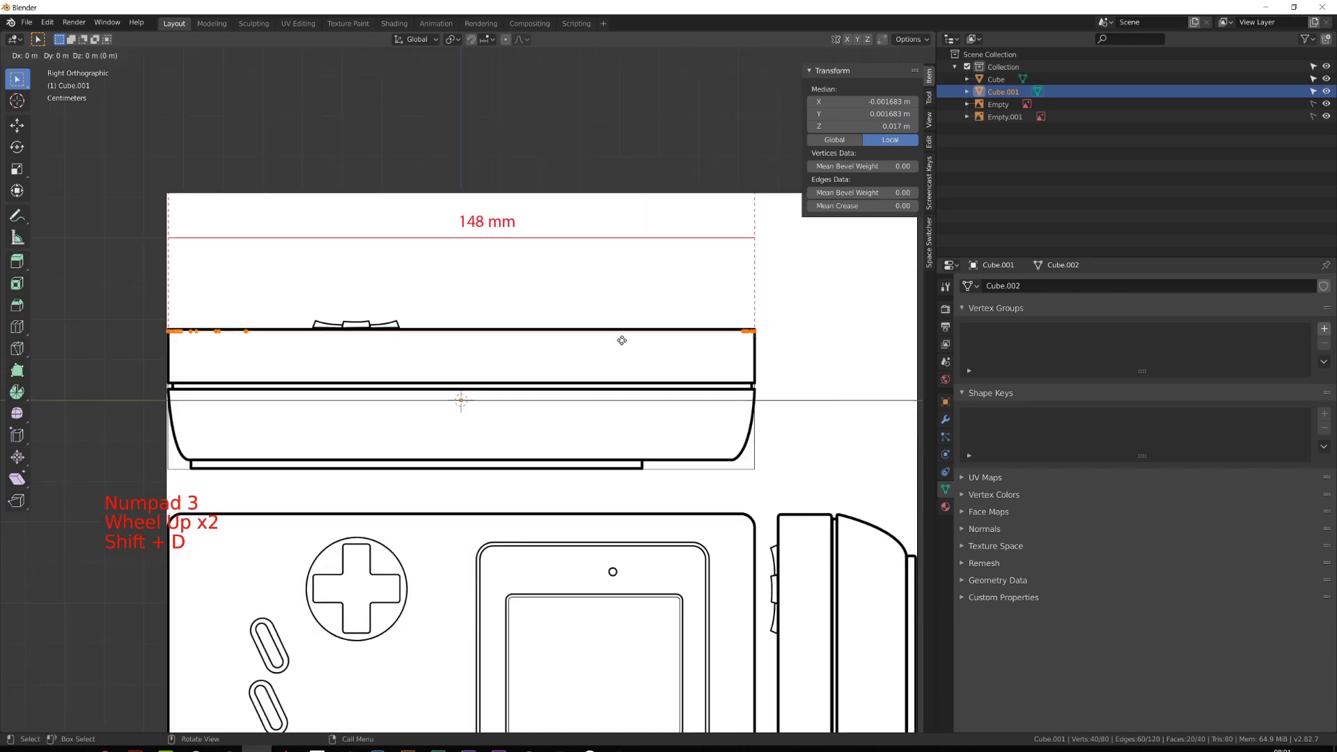
key("z")
key("shift")
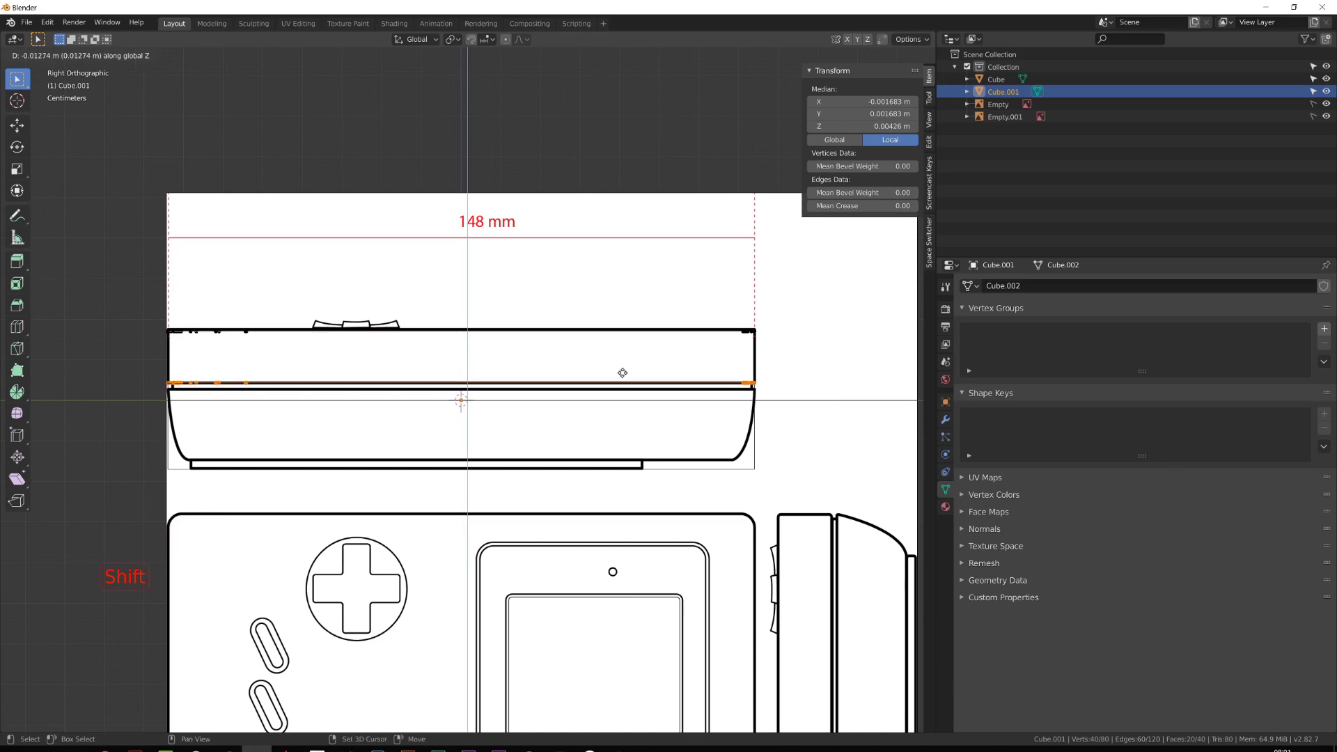
left_click(623, 372)
Select the outer vertex of both rings where the straight edge meets the large rounded corner.
middle_click_drag(238, 452, 309, 498)
middle_click_drag(308, 498, 328, 478, "shift")
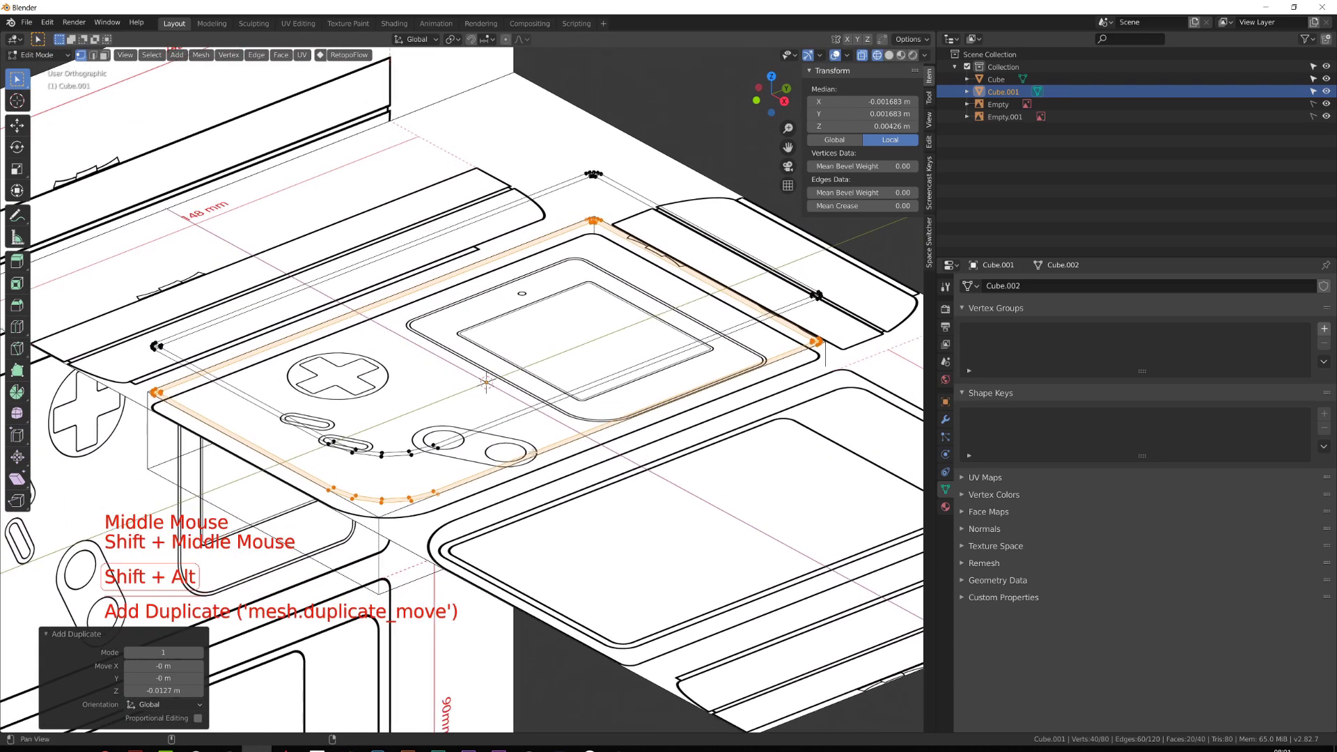
left_click(325, 494)
left_click(331, 445, "shift")
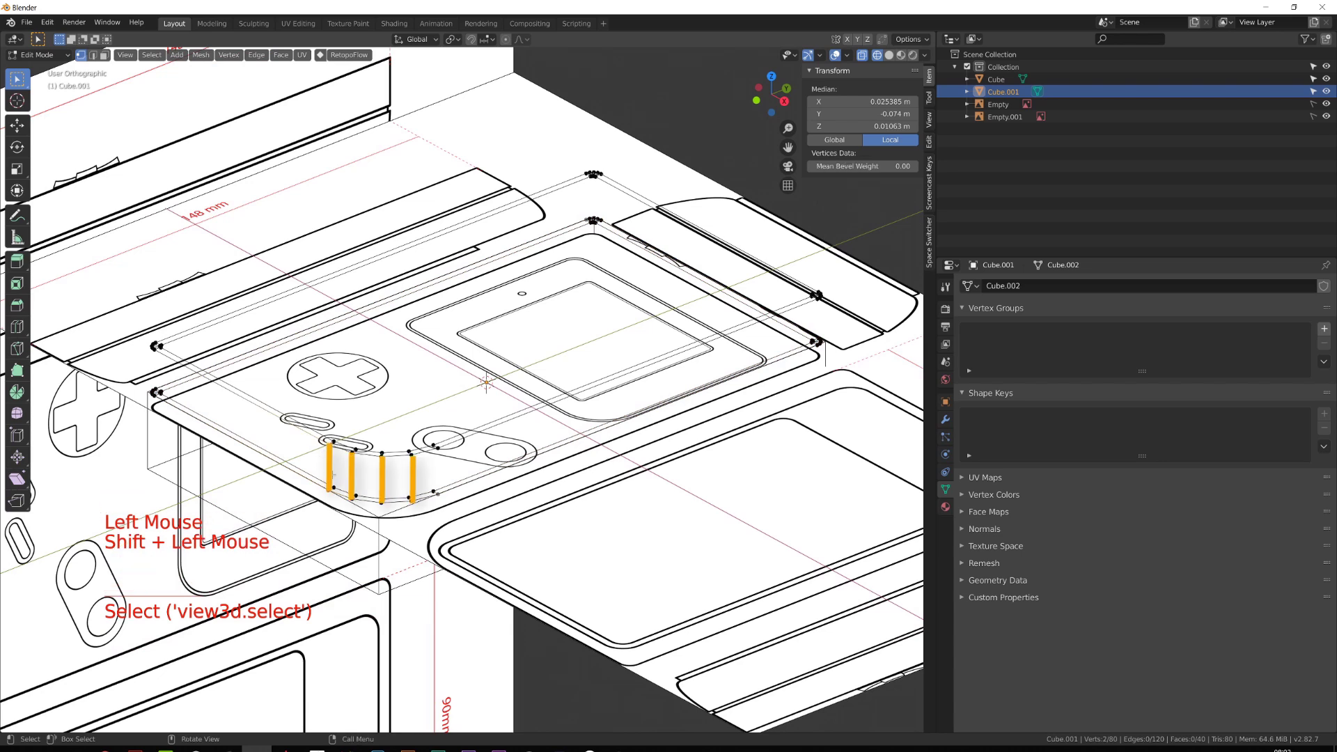
left_click(331, 475)
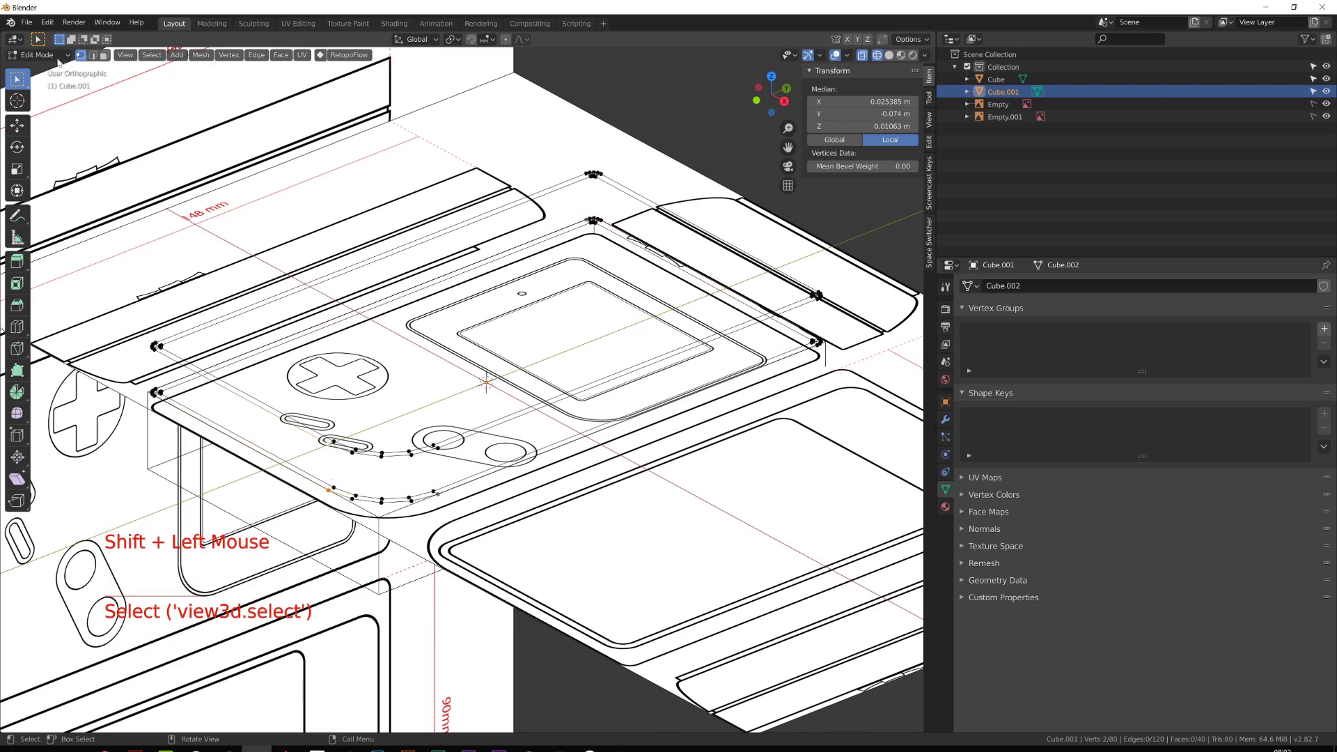
Search the add-ons in the preferences for F2 and check that Mesh: F2 is enabled.
left_click(47, 21)
left_click(60, 203)
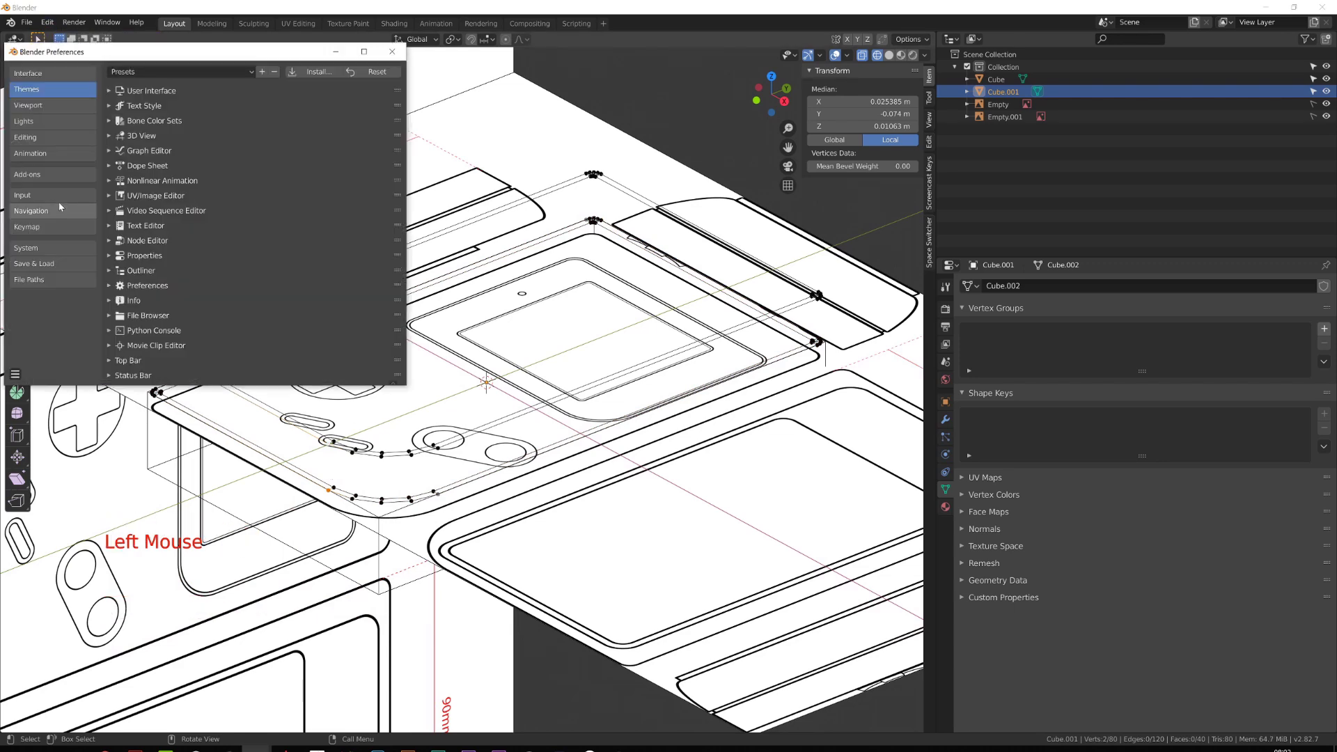
left_click(42, 174)
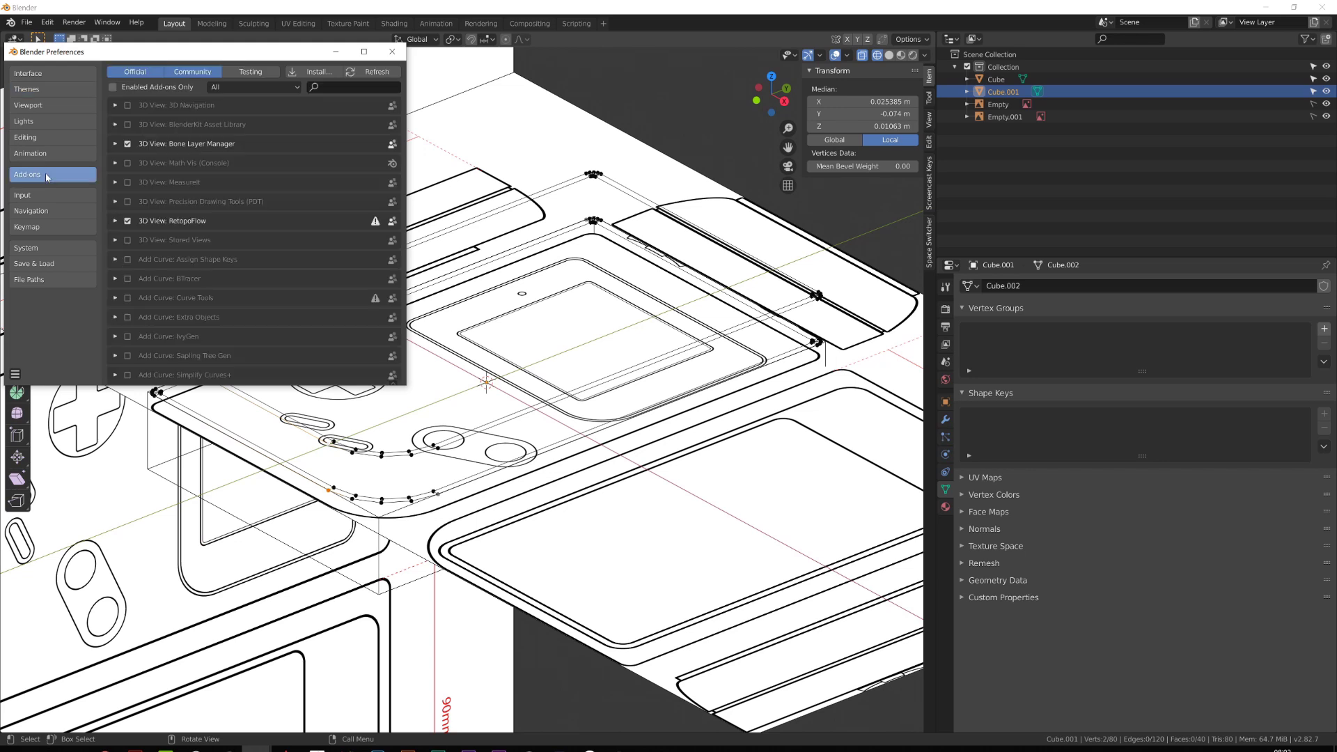
type("F2")
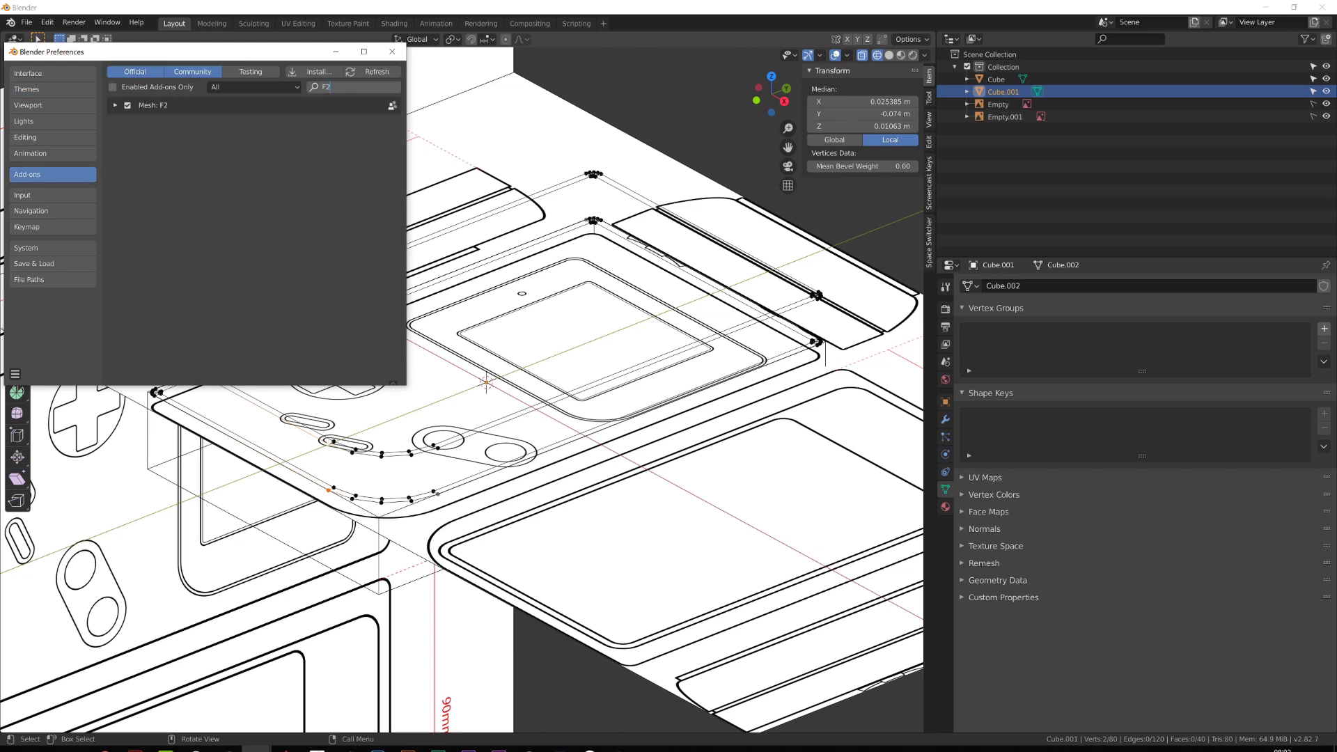
key("Return")
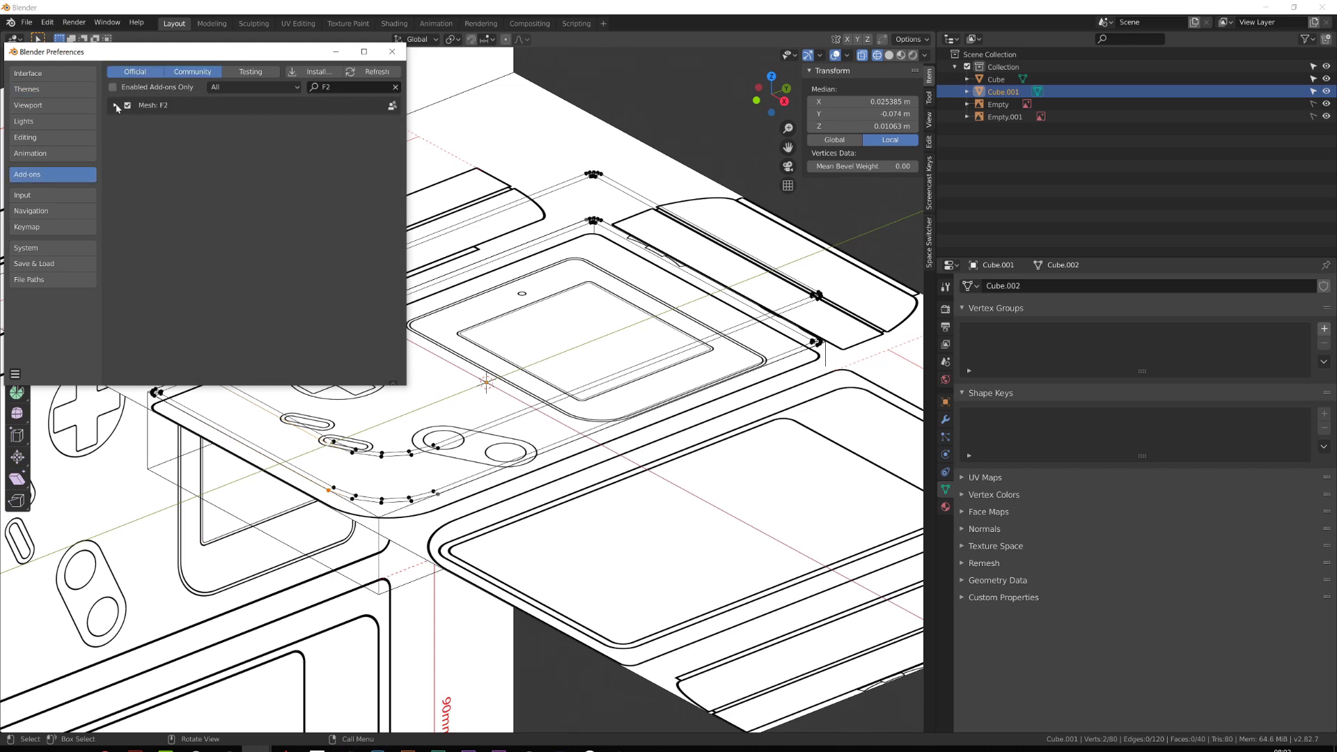
left_click(116, 106)
left_click(395, 52)
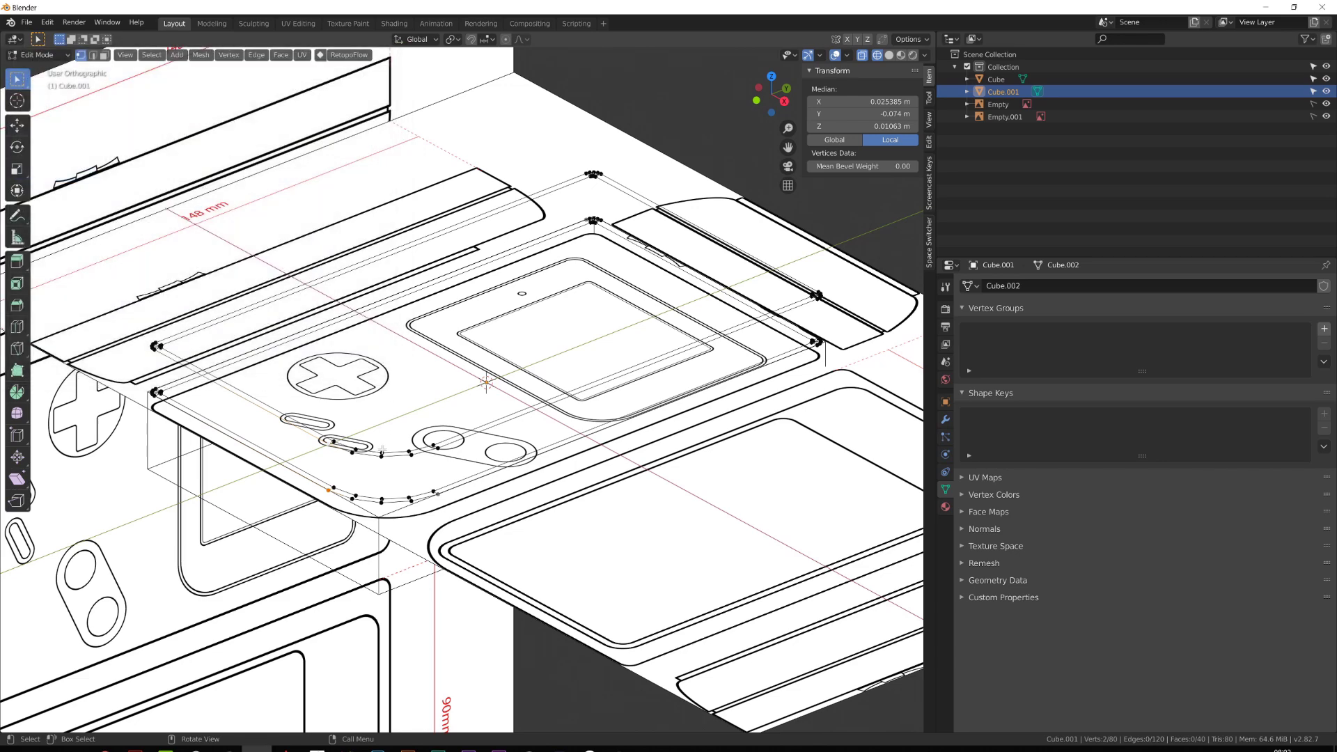
Isolate the outline in Local View and fill the outer side faces between the two rings all the way around with F2.
key("KP_Divide")
middle_click_drag(374, 447, 313, 453, "shift")
scroll(314, 453, "up", 2)
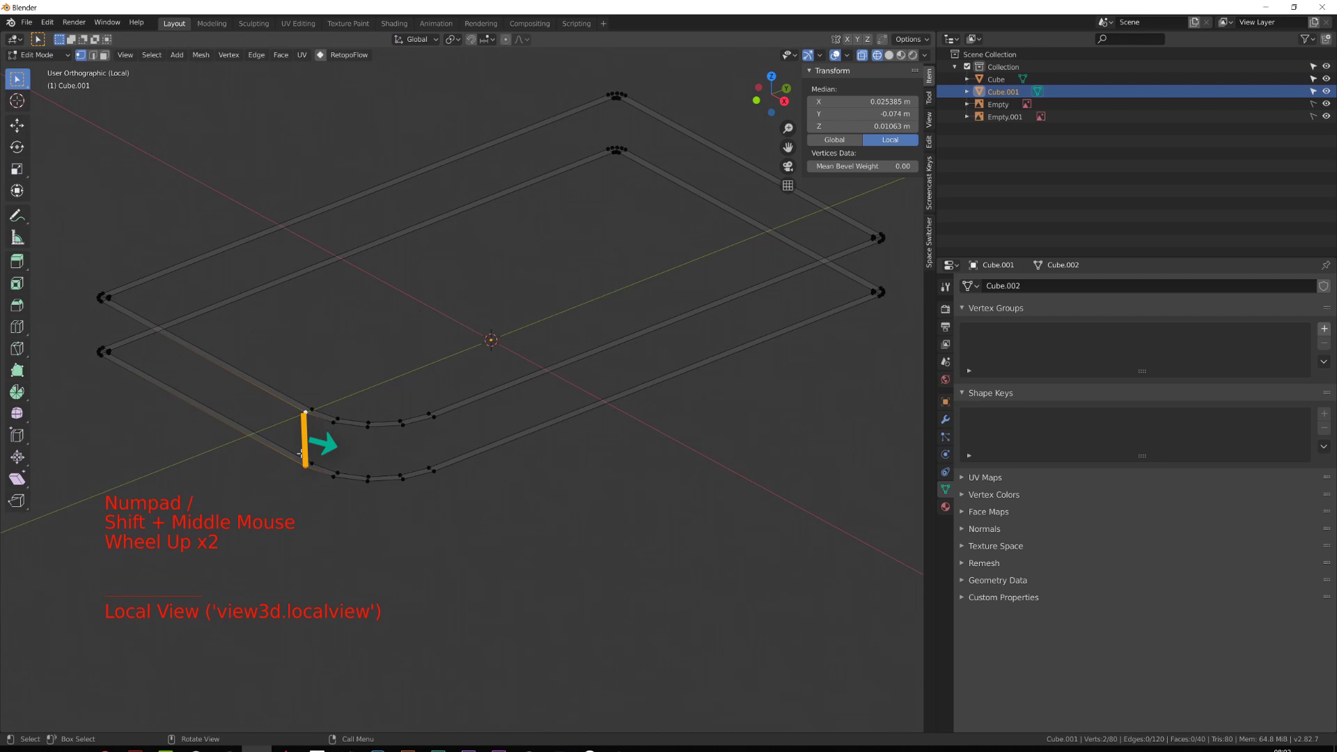
key("f")
key("f")
key("f")
key("f")
key("f")
key("f")
key("f")
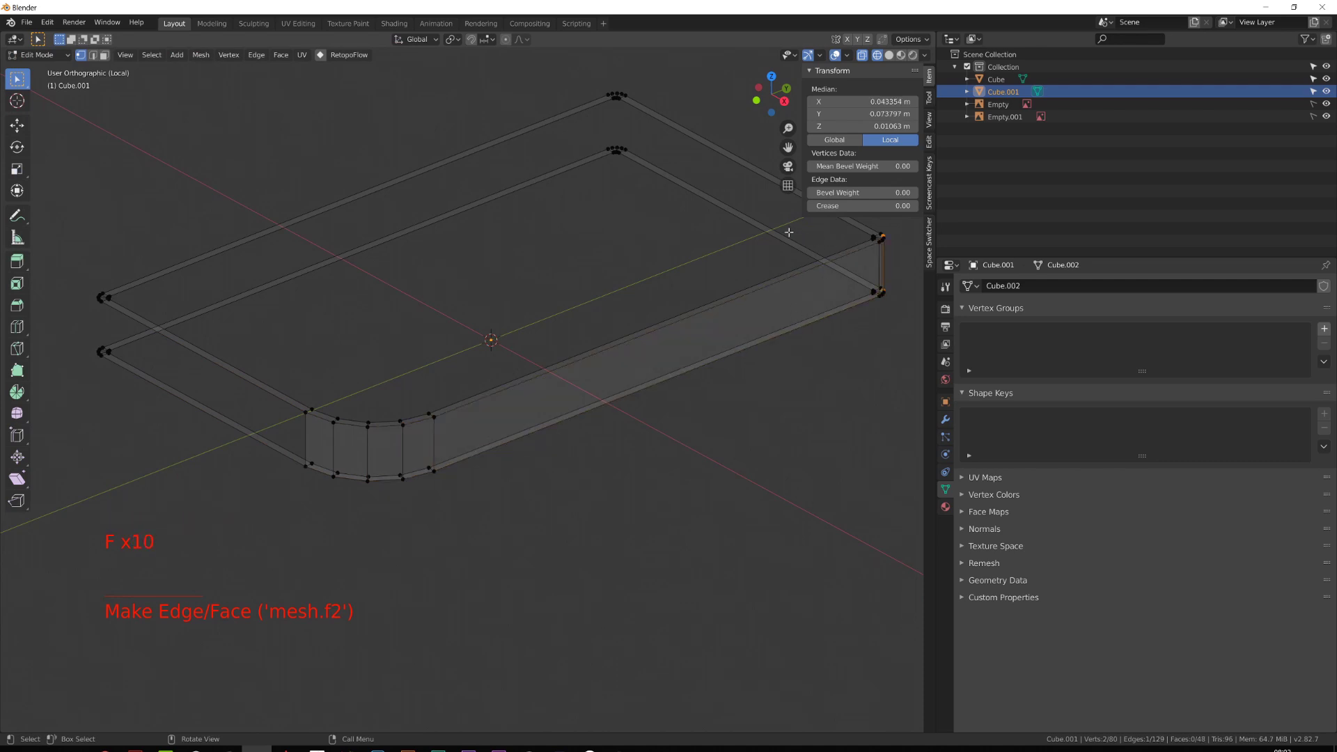
key("f")
key("f")
key("f")
key("f")
key("f")
key("f")
key("f")
key("f")
key("f")
key("f")
key("f")
key("f")
key("f")
key("f")
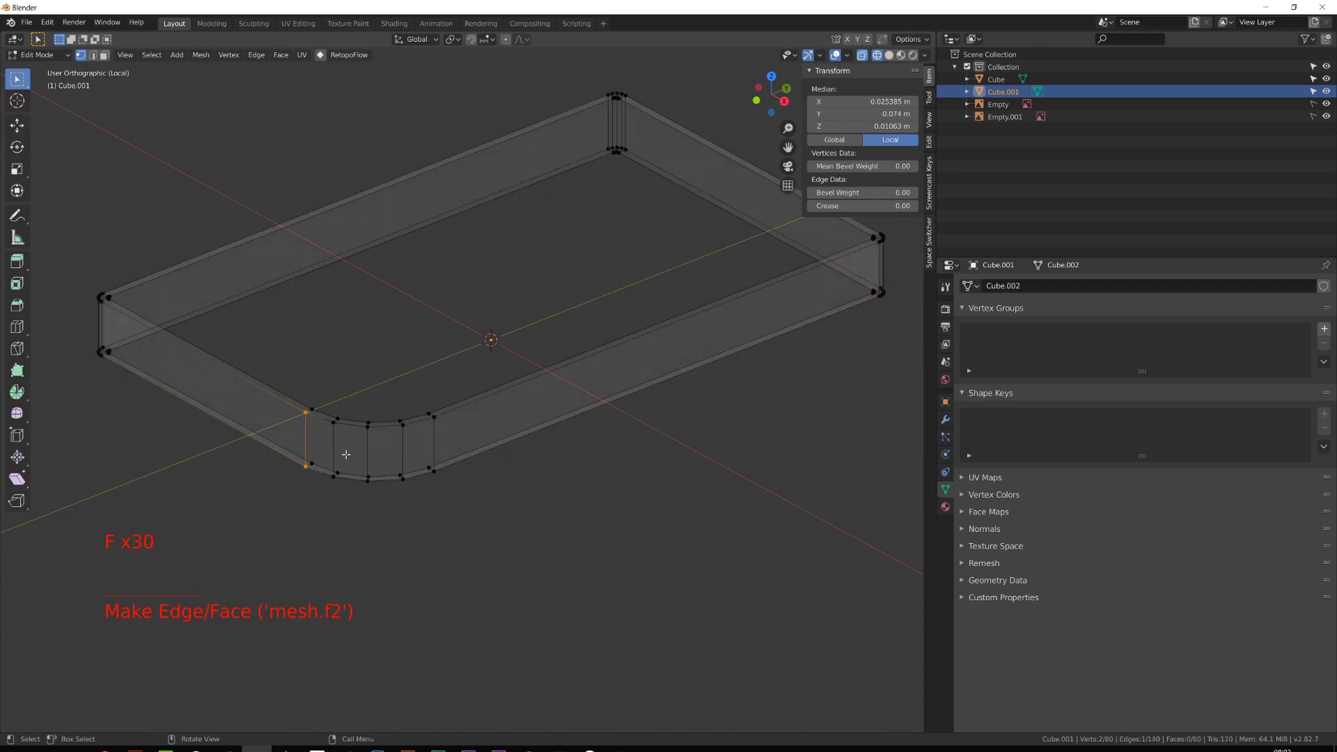
key("f")
key("f")
Select the whole outline mesh and recalculate its normals to the outside.
key("a")
key("shift+n")
scroll(411, 473, "up", 2)
middle_click_drag(411, 474, 459, 482)
Display the outline's face normals to check their direction, and hide them again.
left_click(848, 56)
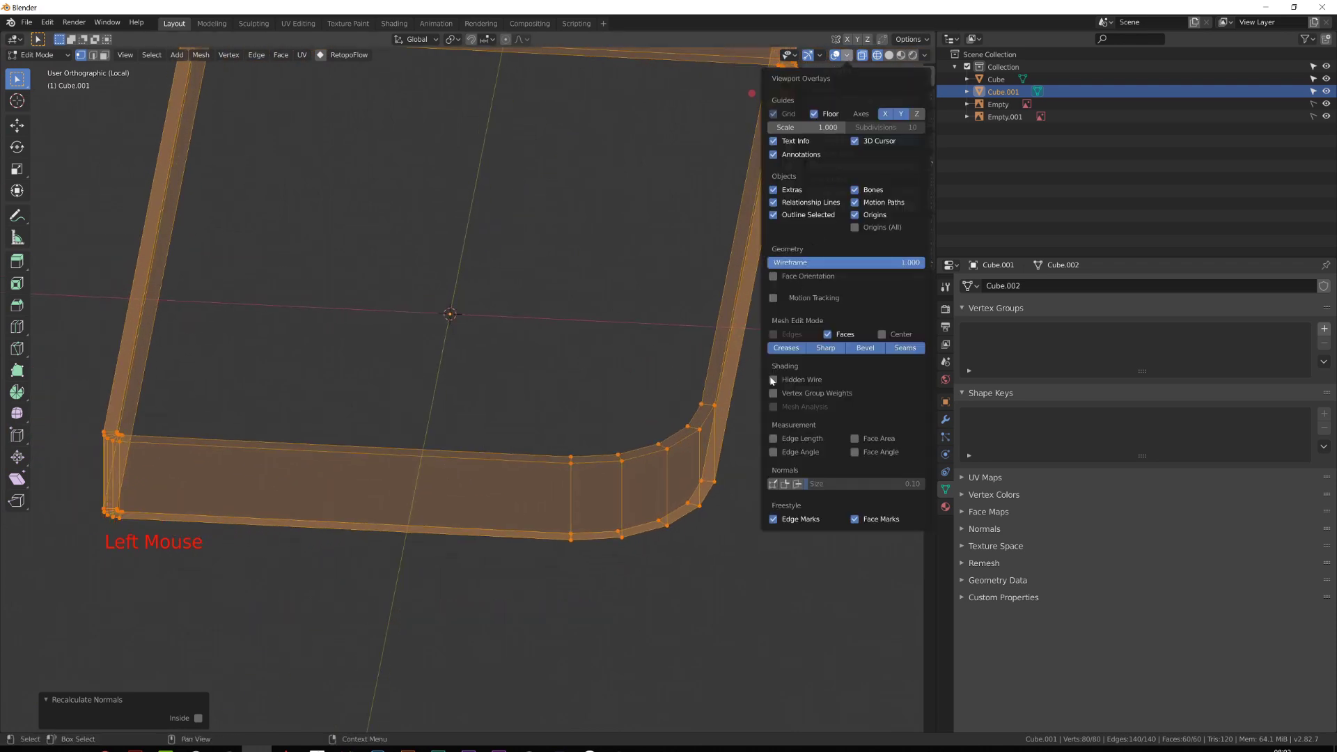
left_click(798, 484)
left_click(798, 484)
In Object Mode, enable the Face Orientation overlay with Solid shading and inspect the direction of the outline's walls.
key("Tab")
left_click(849, 55)
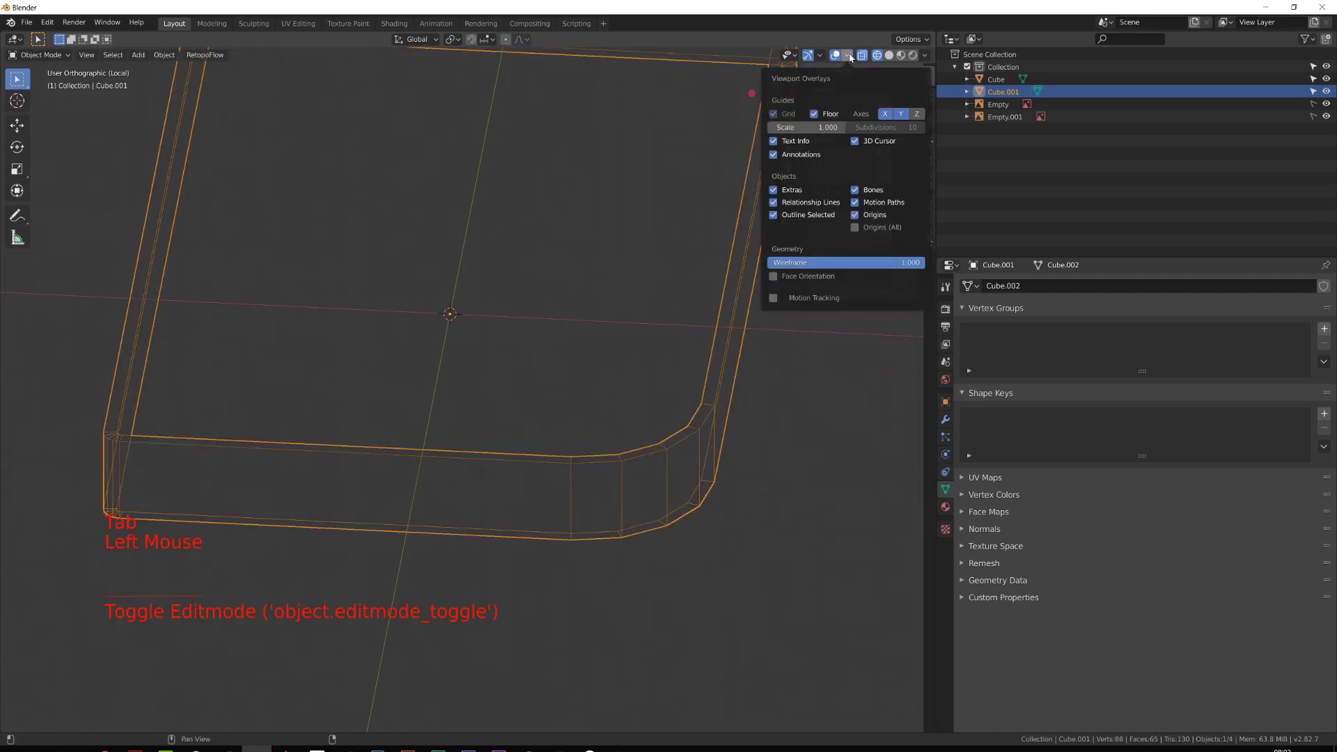
left_click(774, 276)
scroll(655, 380, "down", 2)
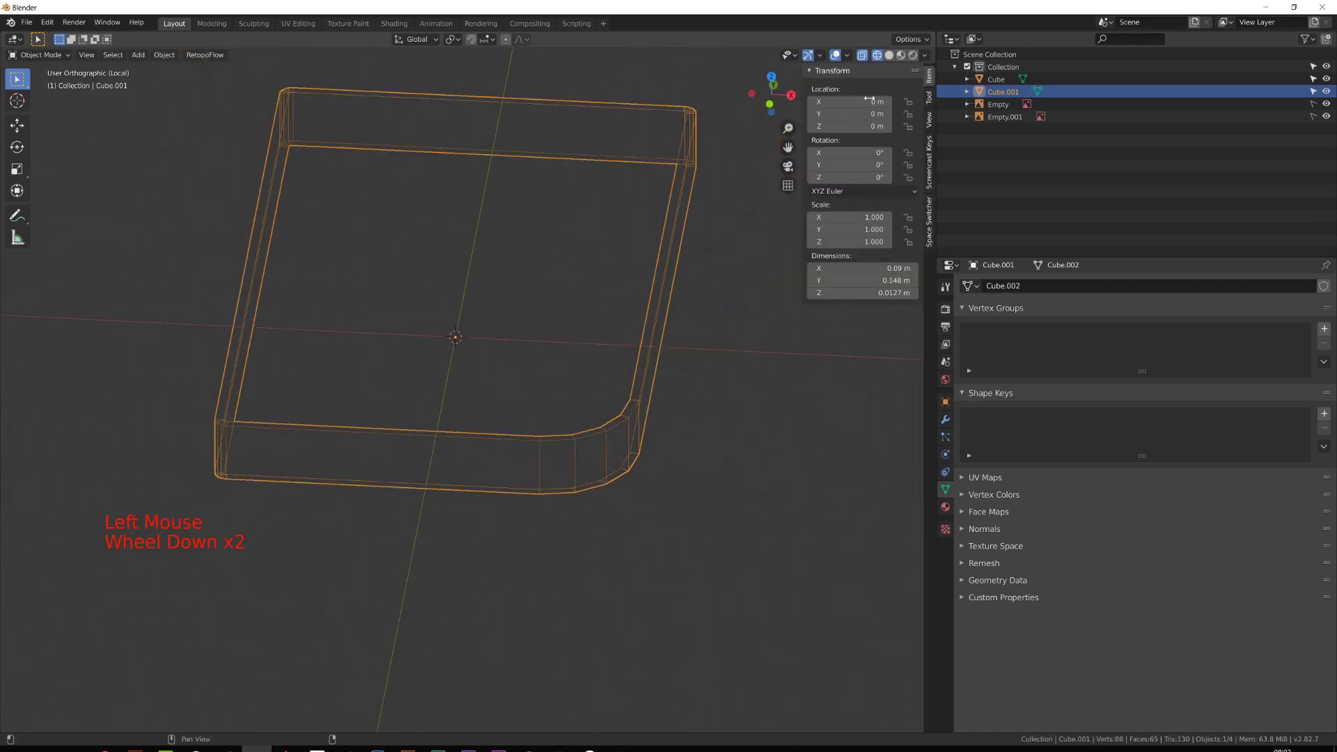
left_click(889, 55)
mouse_move(544, 327)
middle_mouse_down()
mouse_move(617, 324)
mouse_move(599, 318)
middle_mouse_up()
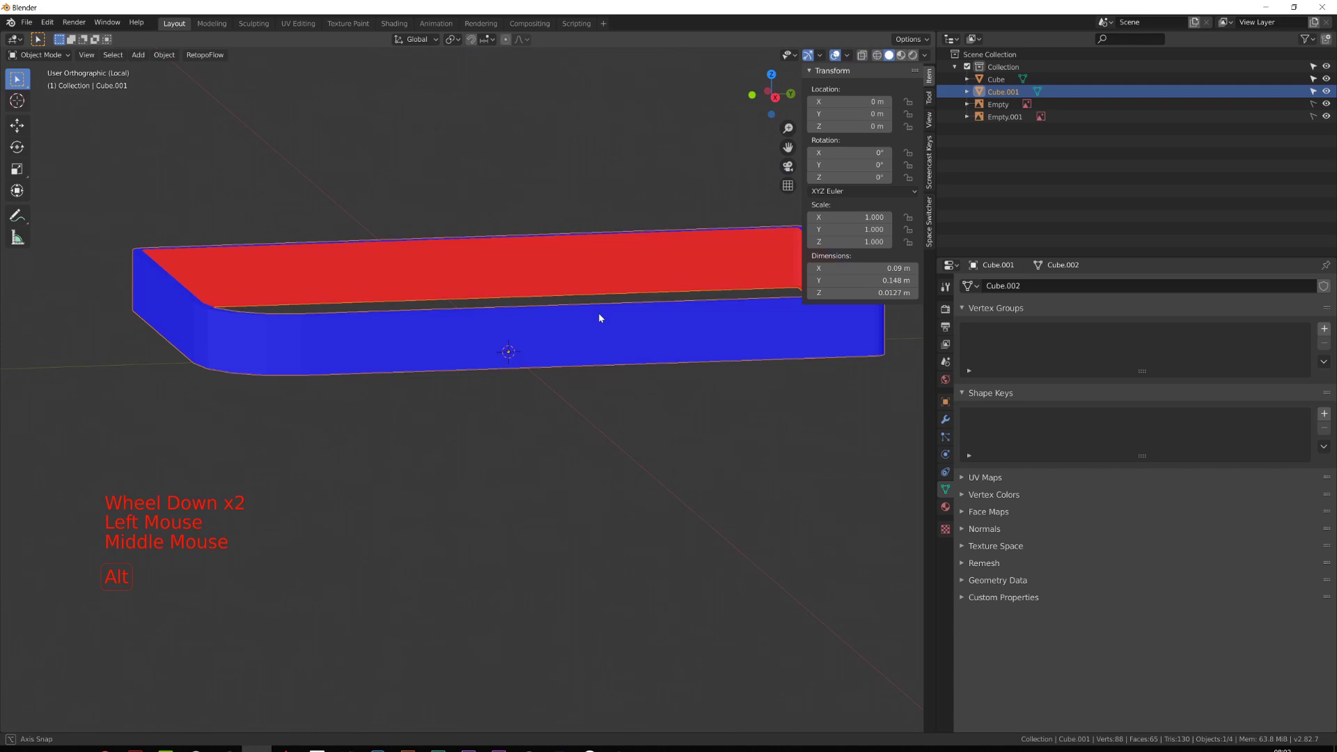
middle_click_drag(599, 314, 671, 326)
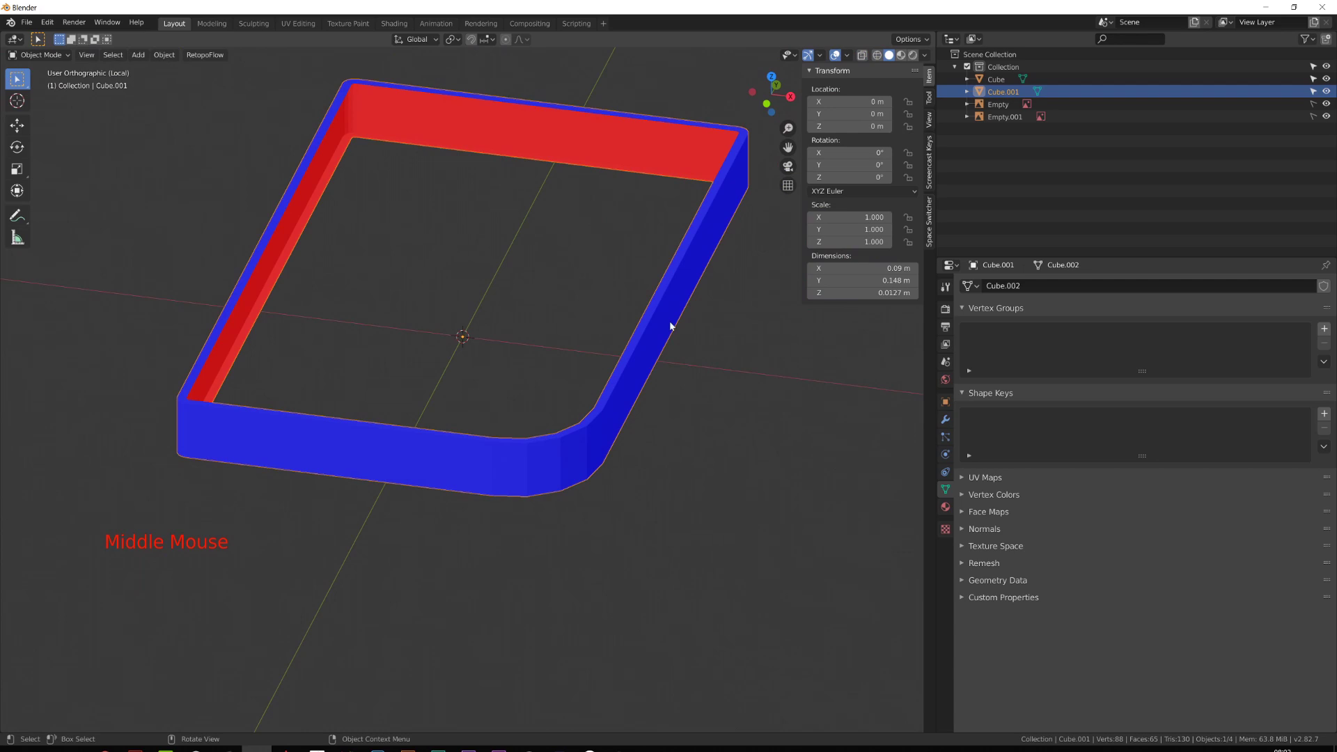
Turn off the Face Orientation overlay.
left_click(847, 55)
left_click(774, 277)
mouse_move(658, 381)
middle_mouse_down()
mouse_move(640, 405)
mouse_move(664, 395)
mouse_move(599, 453)
middle_mouse_up()
Return to Edit Mode and leave Local View to show the outline over the blueprints from the top.
key("Tab")
key("KP_1")
key("KP_7")
key("KP_Divide")
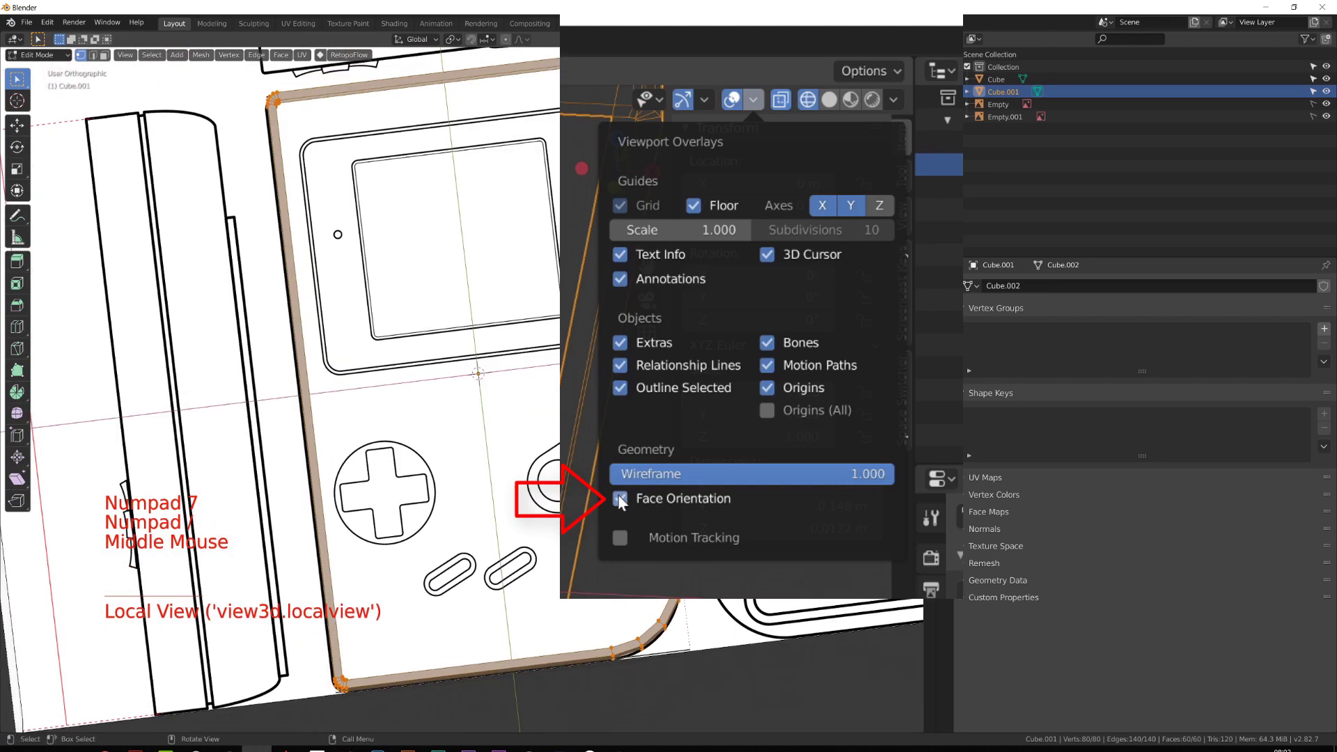
key("KP_7")
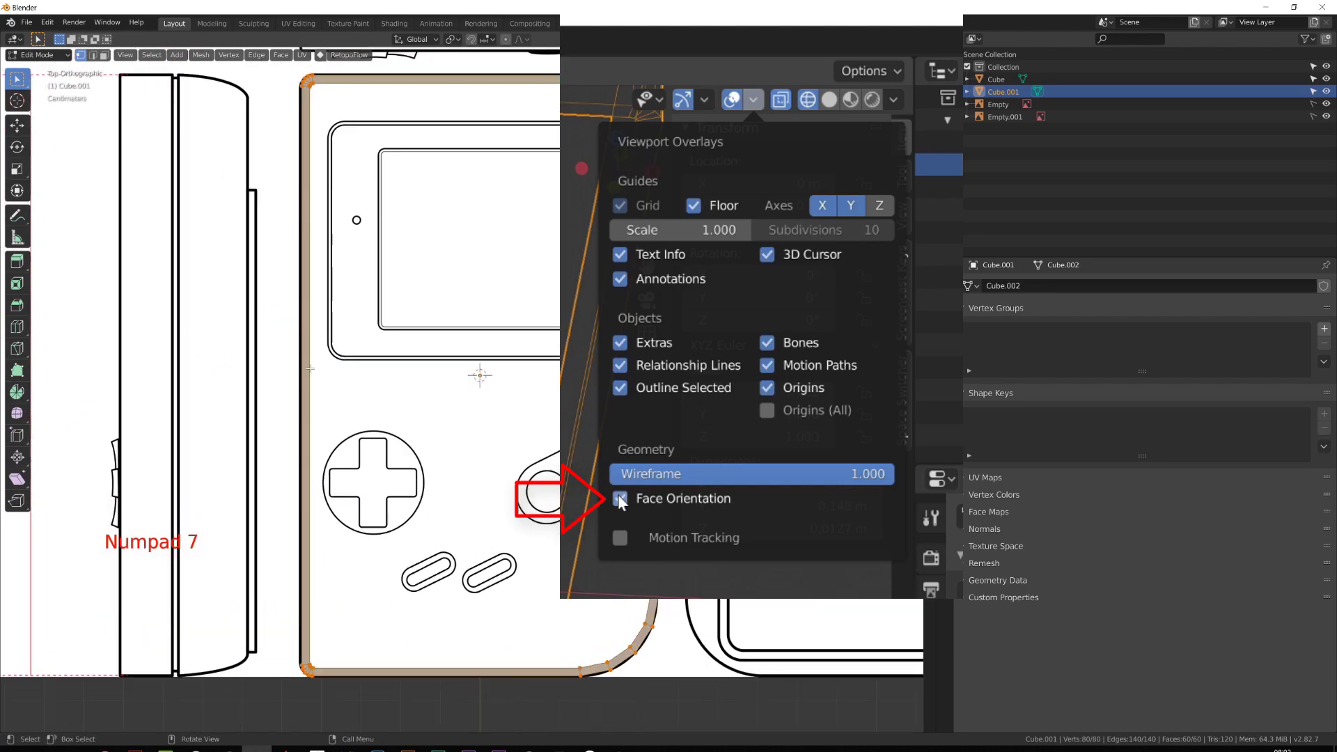
left_click(311, 369, "alt")
scroll(700, 421, "down", 2)
middle_click_drag(700, 422, 625, 328)
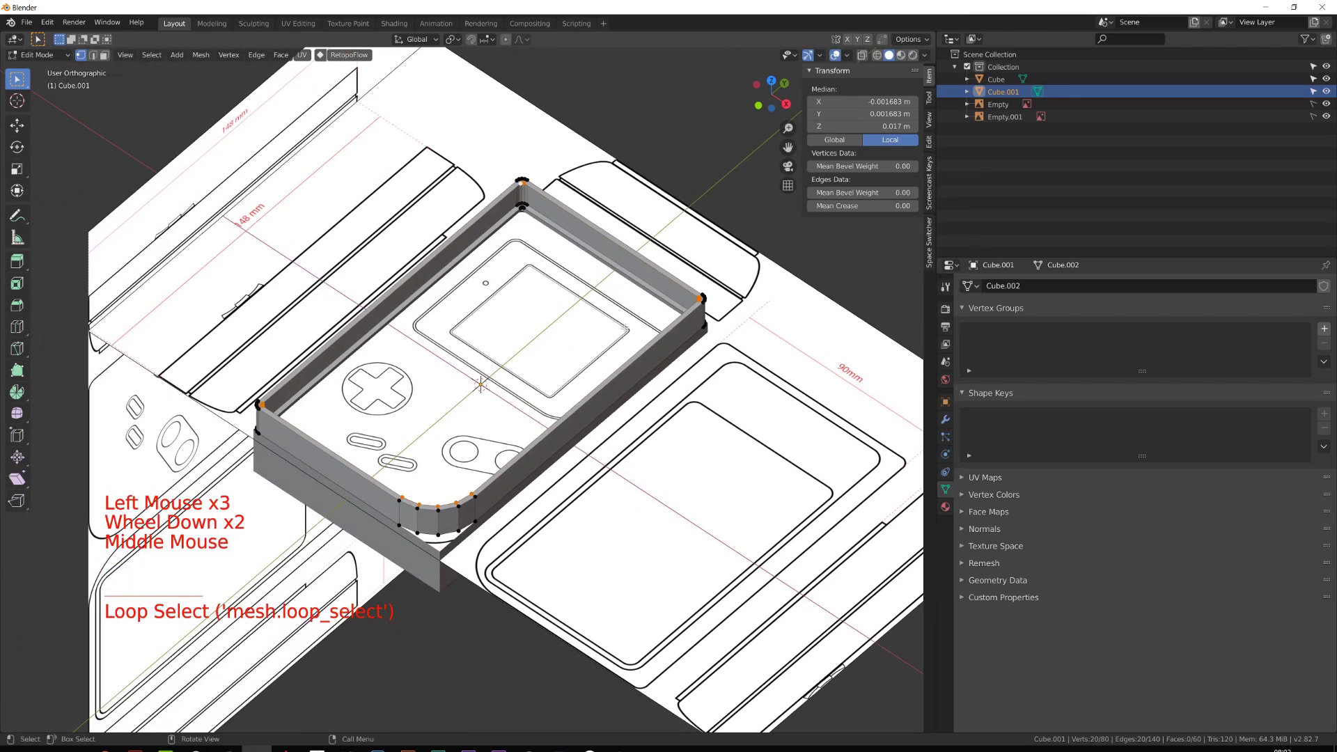
scroll(422, 427, "up", 2)
middle_click_drag(390, 431, 463, 411)
key("shift+a")
left_click(484, 386)
scroll(529, 418, "down", 4)
key("s")
left_click(484, 393)
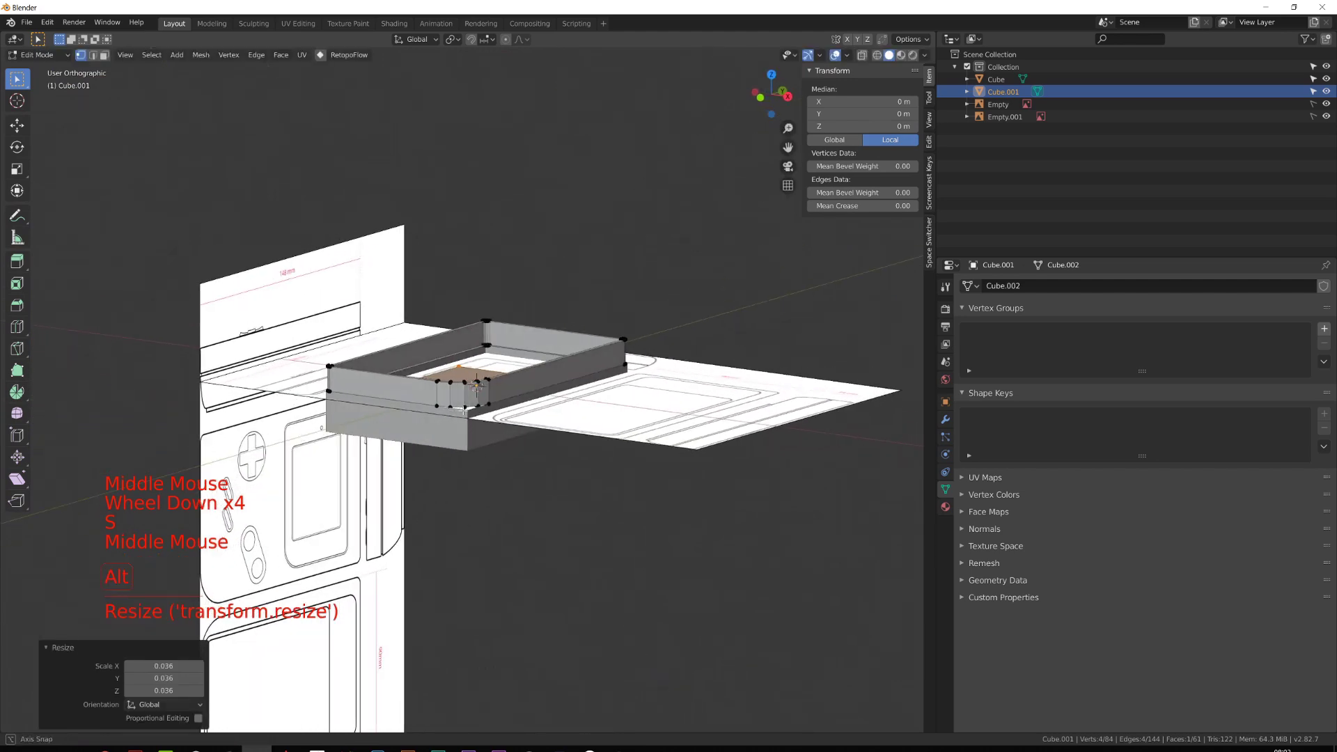
middle_click_drag(463, 411, 492, 423, "alt")
key("g")
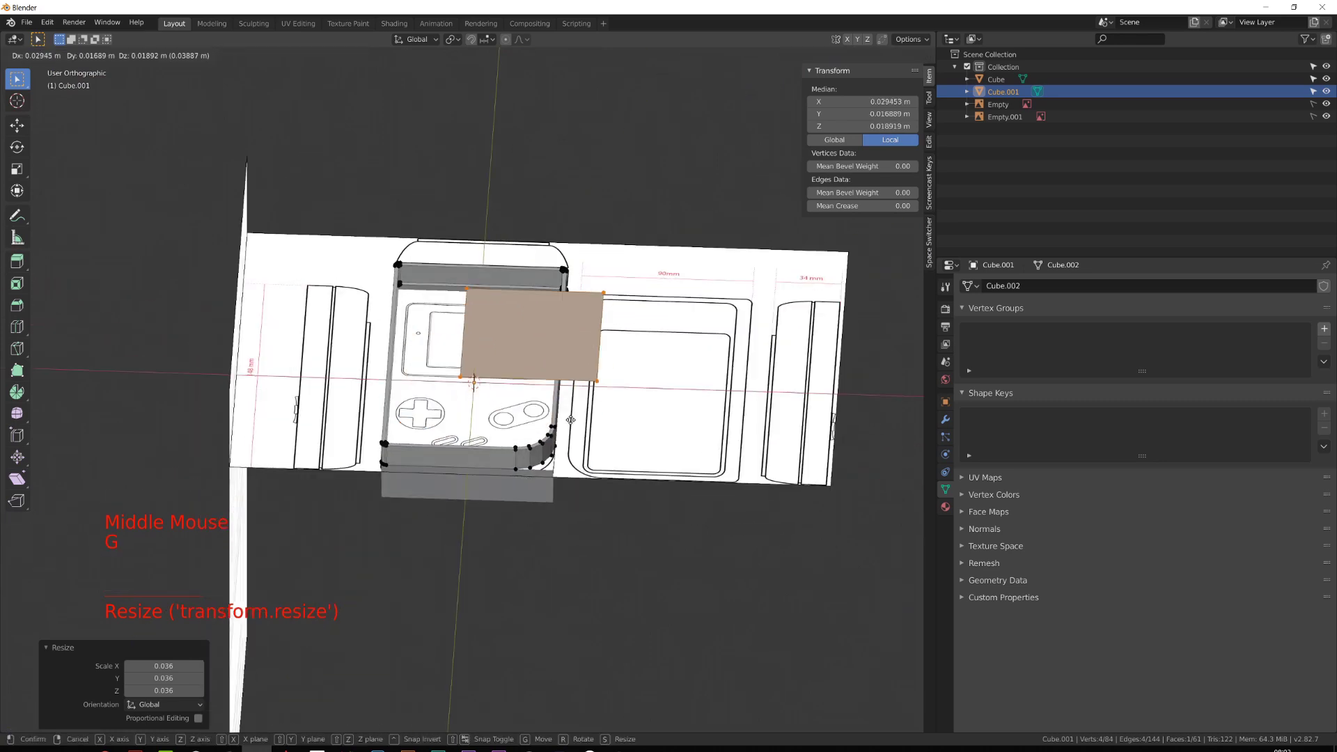
right_click(539, 431)
key("x")
left_click(548, 414)
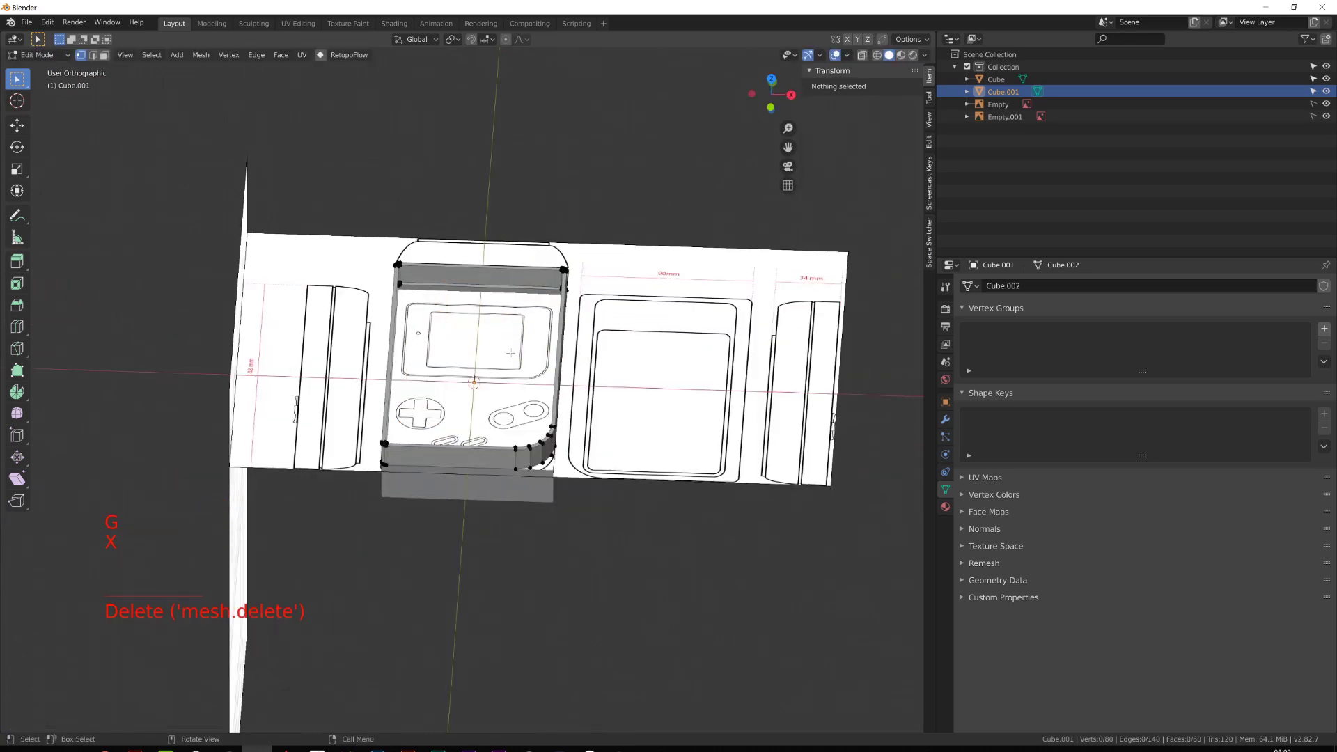
Select the upper edge loop of the shell outline and snap the 3D cursor to it, checking its height from the front.
triple_click(457, 267)
scroll(461, 292, "up", 1)
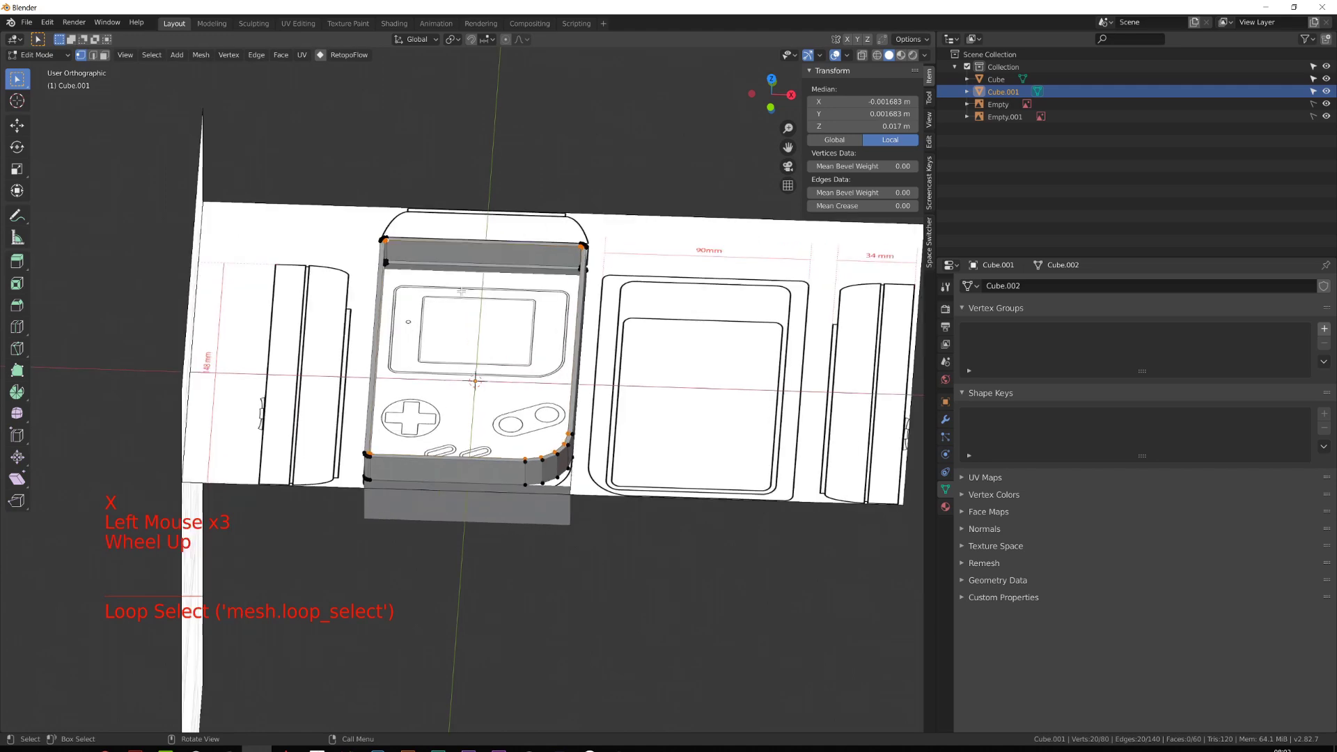
scroll(461, 292, "up", 2)
middle_click_drag(461, 292, 464, 347)
key("shift+s")
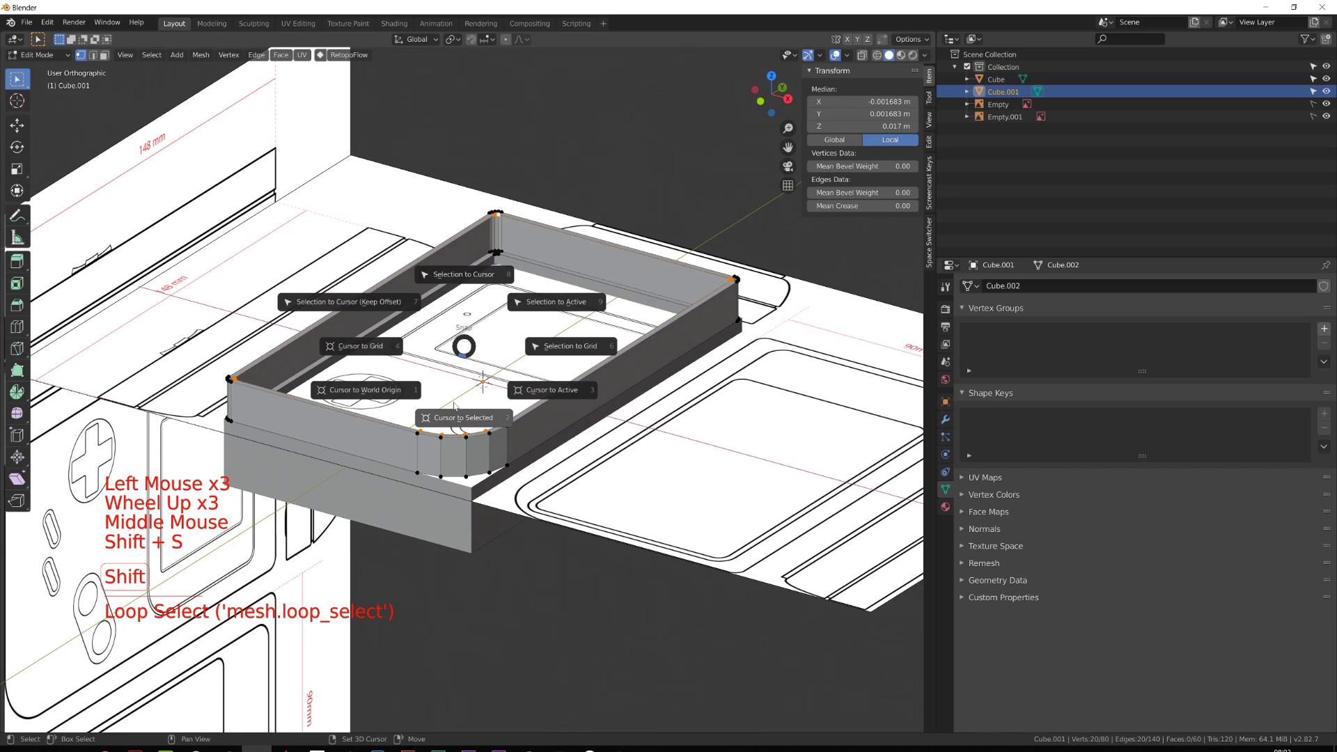
left_click(454, 418)
middle_click_drag(439, 422, 465, 406)
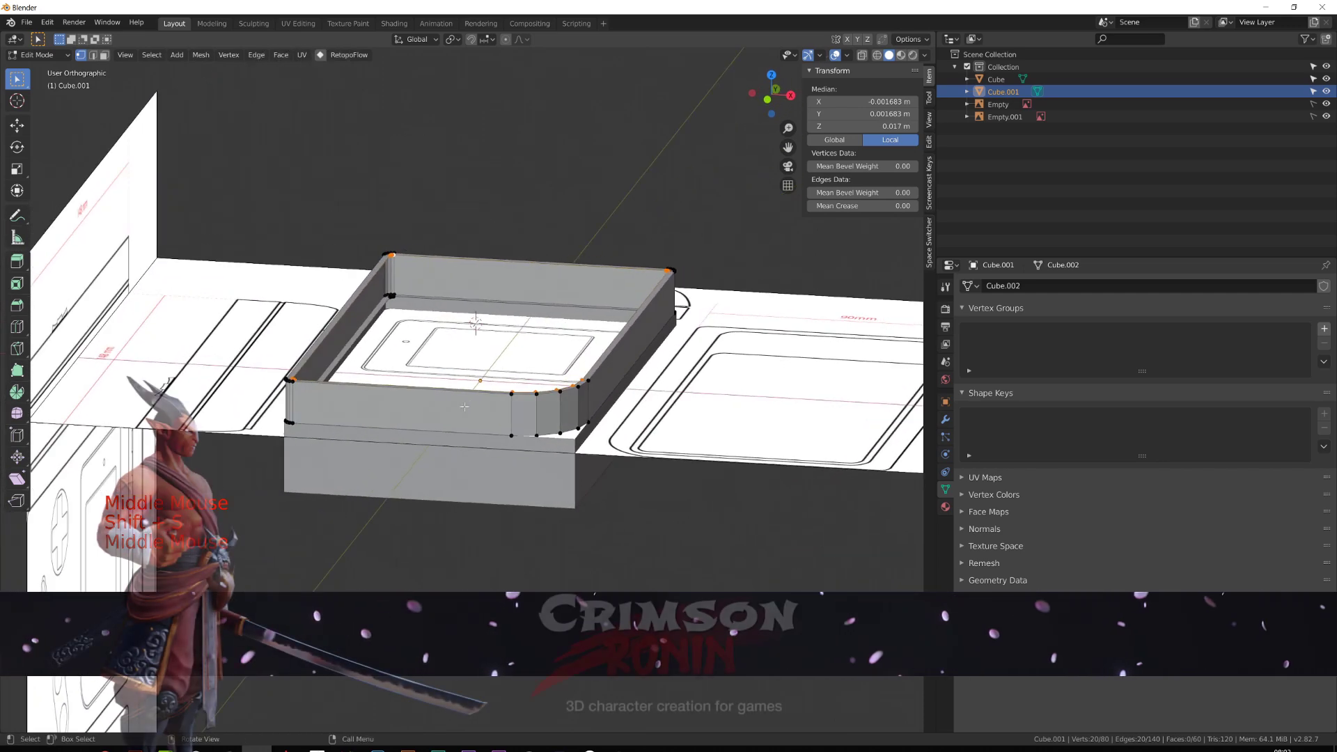
key("KP_1")
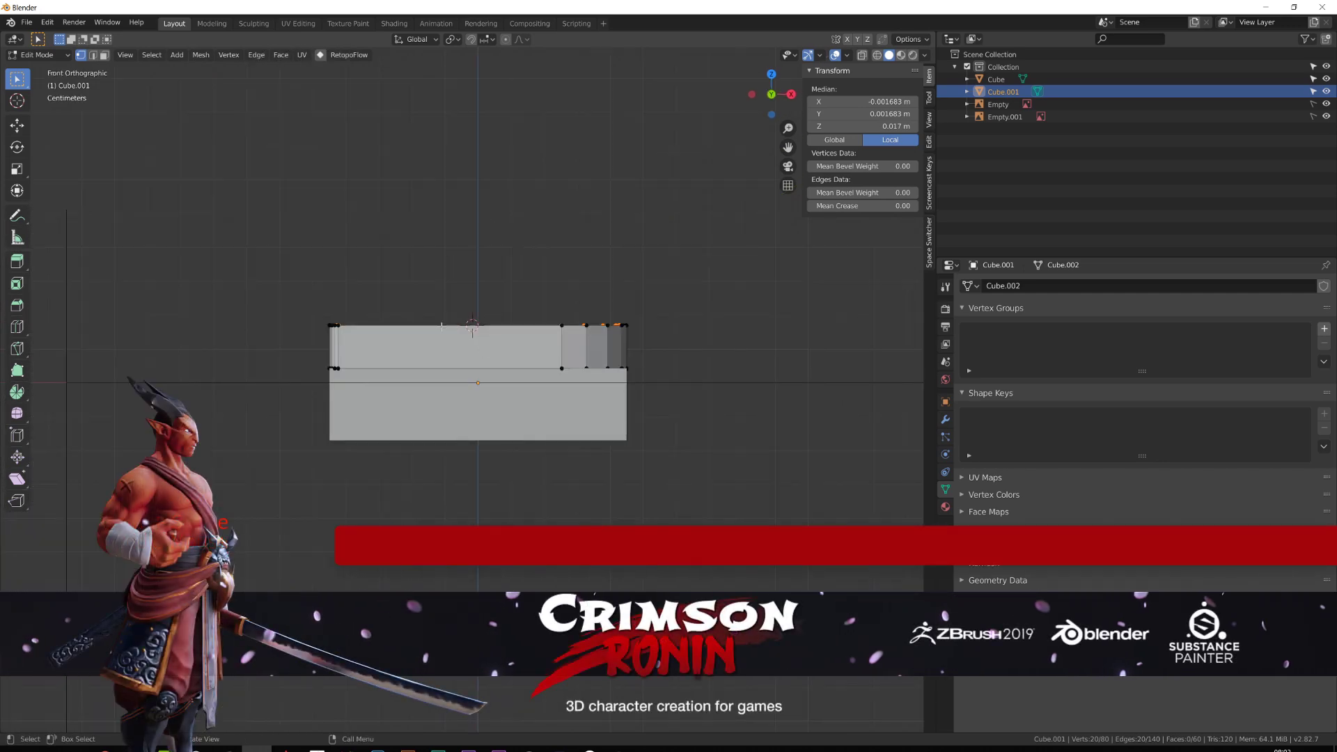
In top view, add a plane at the 3D cursor and scale it down to roughly the screen bezel's width.
key("KP_7")
scroll(408, 328, "up", 2)
key("shift+a")
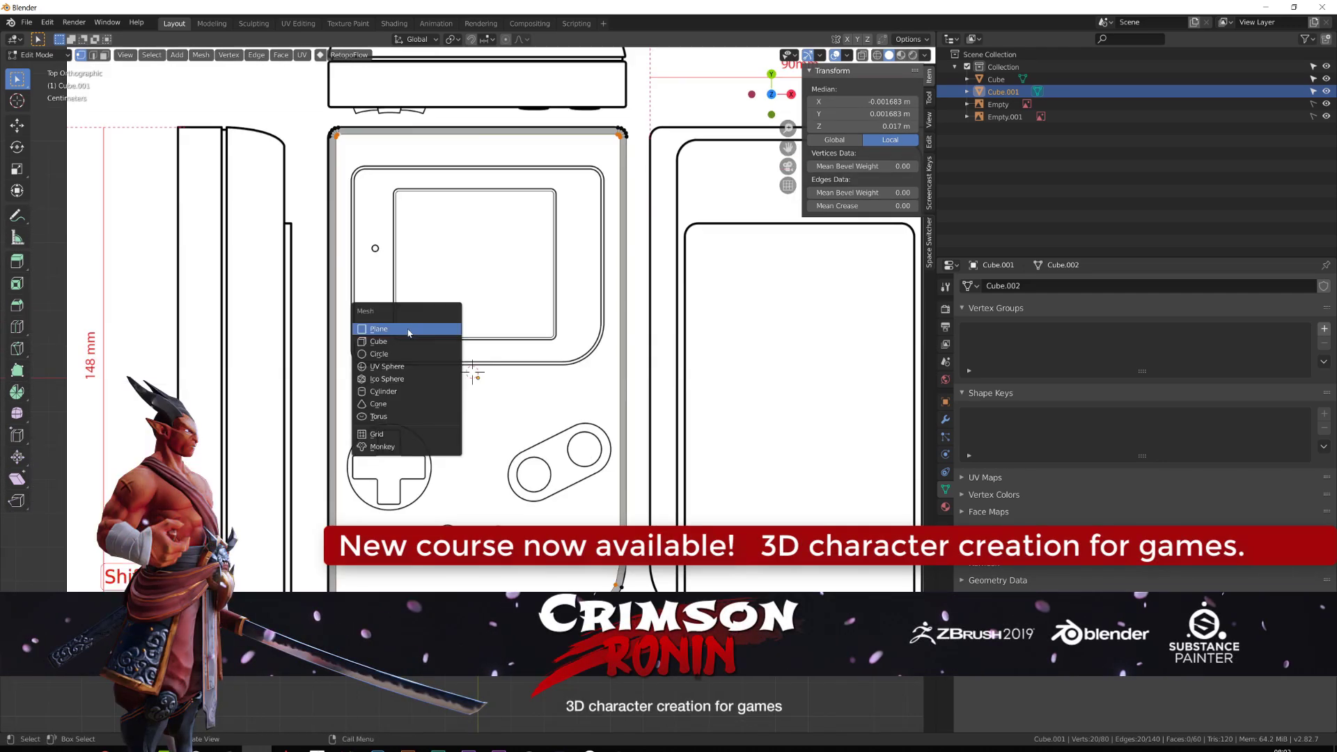
left_click(408, 328)
key("s")
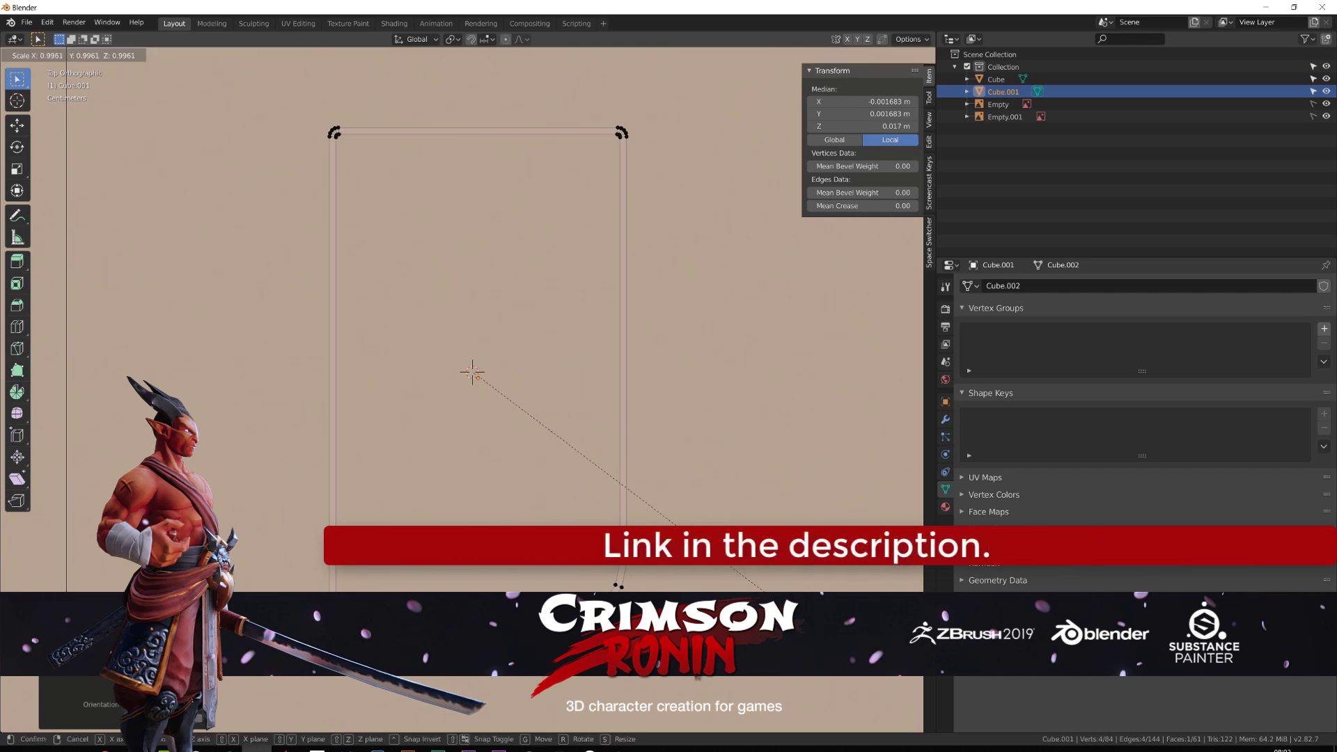
key("s")
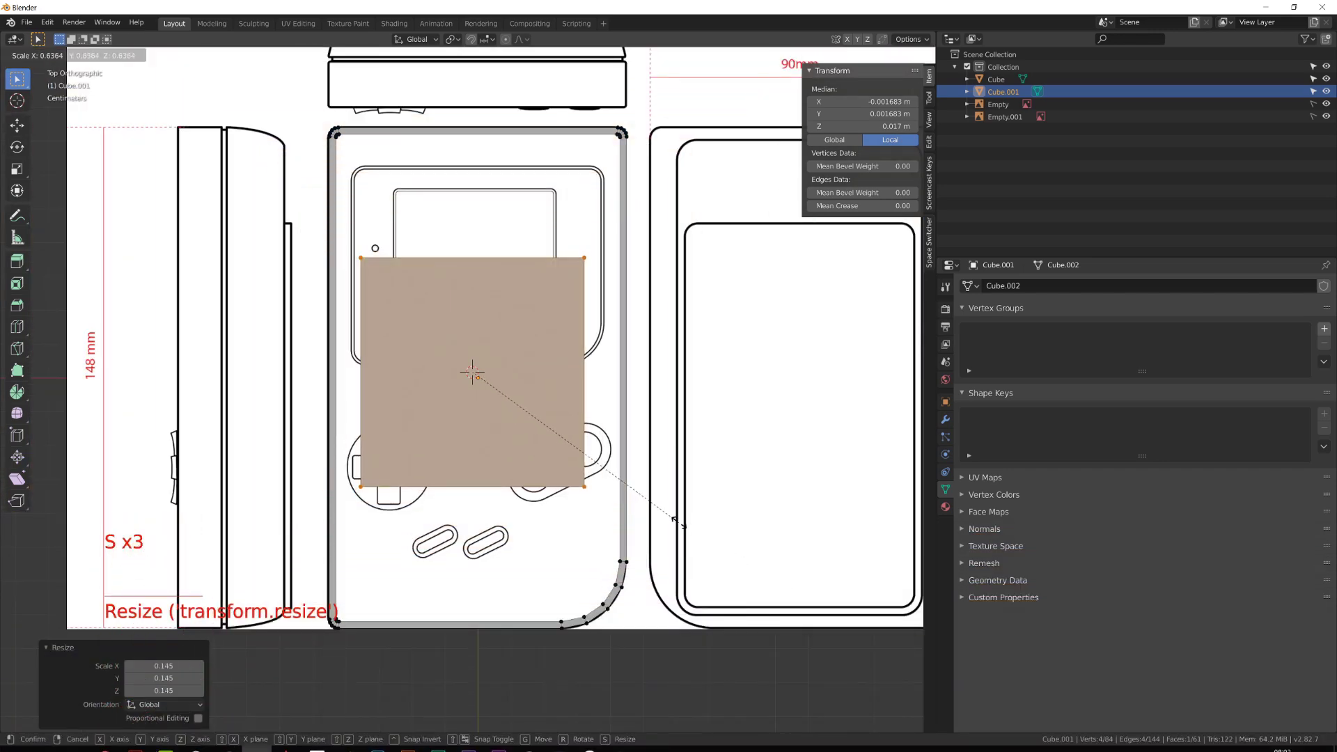
key("shift")
left_click(847, 710)
Move the plane along Y to the bezel's upper line and its right edge along X to the bezel's right side.
middle_click_drag(474, 425, 465, 536, "shift")
scroll(465, 537, "up", 2)
key("g")
key("y")
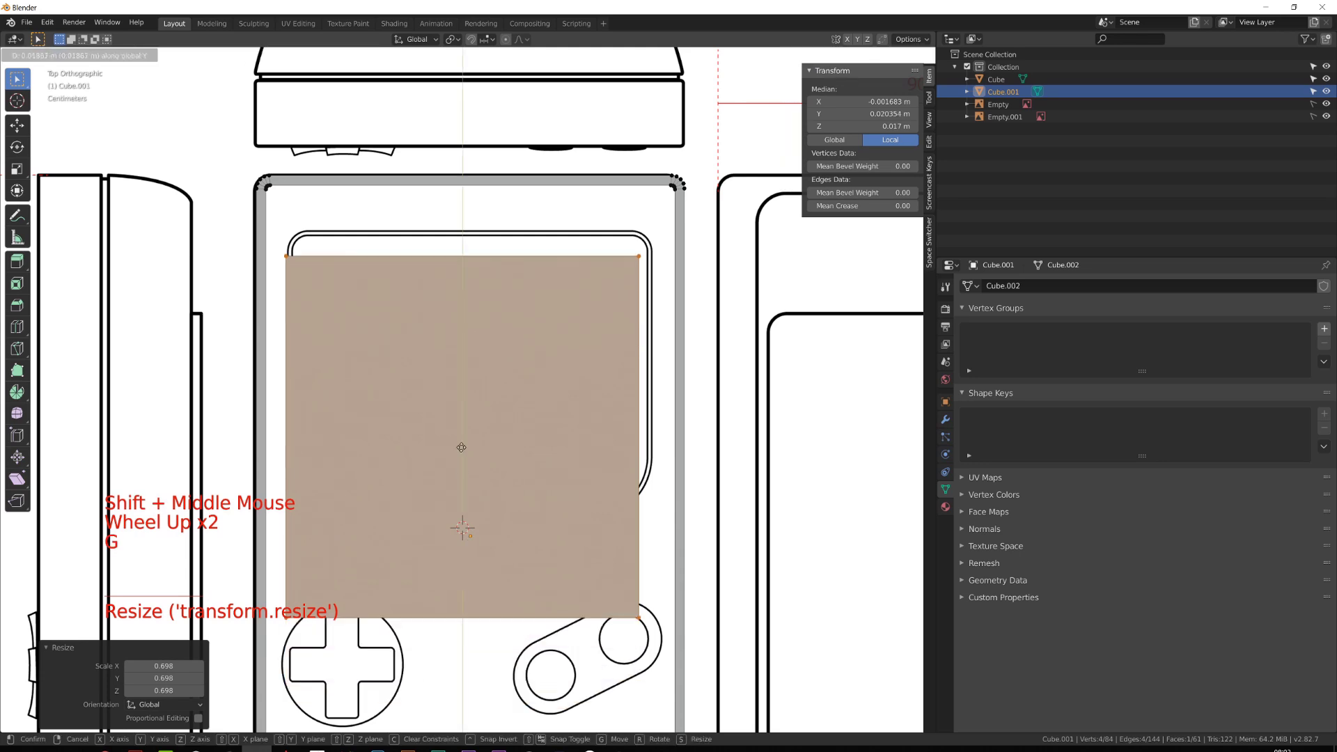
left_click(459, 425)
left_click_drag(609, 218, 277, 580)
key("g")
key("x")
left_click(641, 623)
Enable X-ray and move the plane's lower edge along Y and its left edge along X onto the bezel outline.
key("alt+z")
key("g")
key("y")
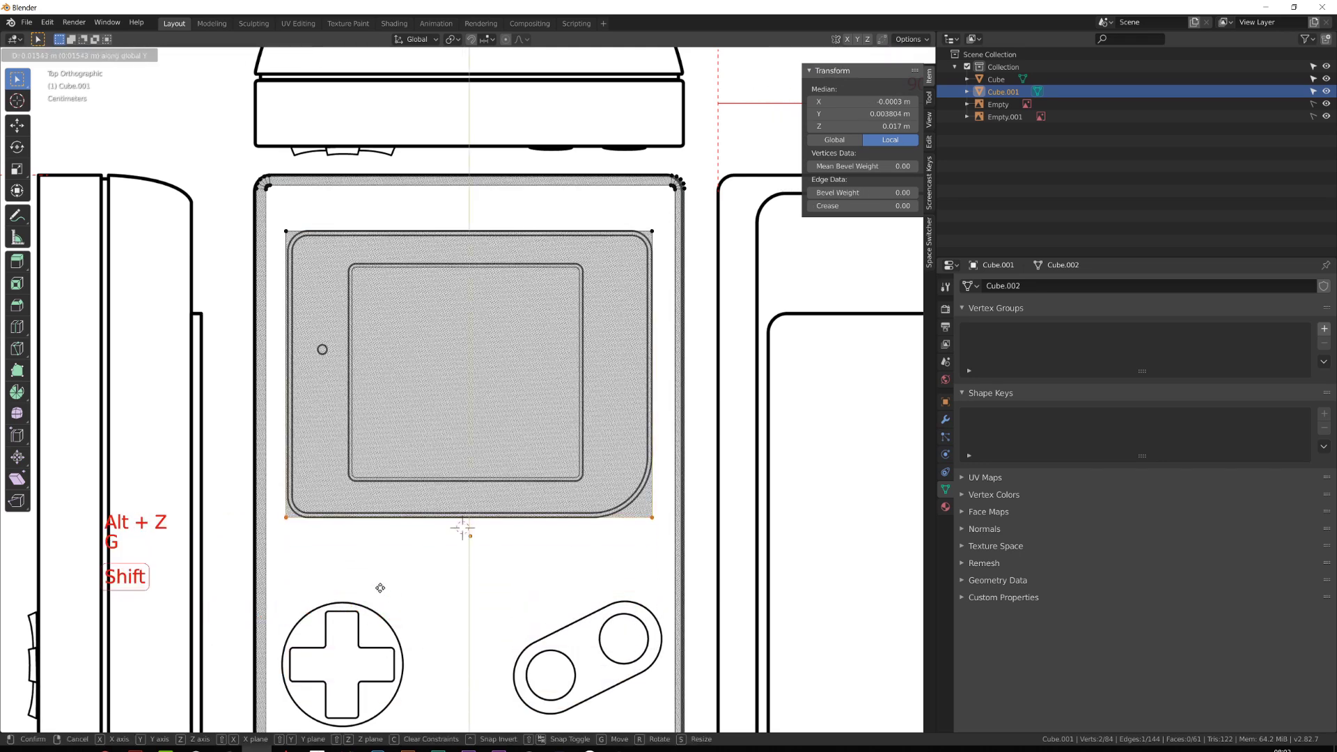
left_click(378, 586)
left_click_drag(269, 206, 293, 567)
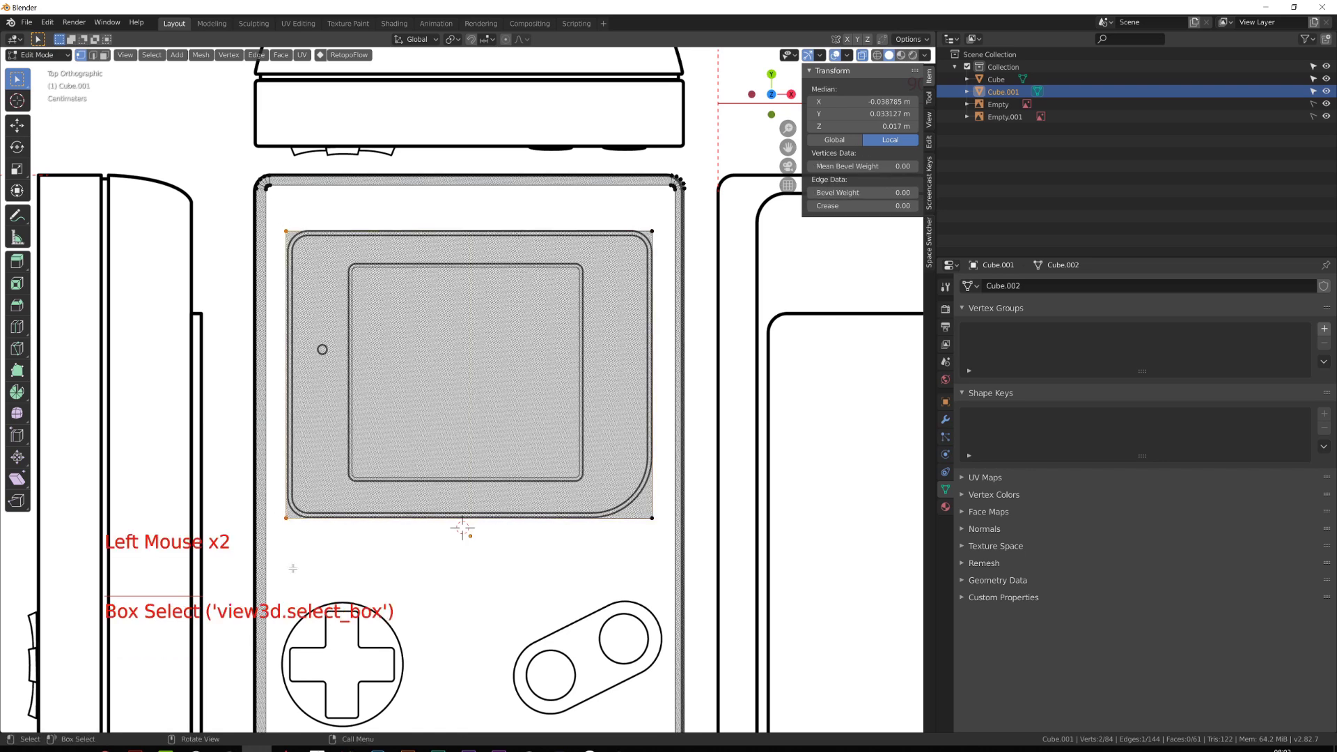
key("g")
key("x")
left_click(304, 573, "shift")
Vertex-bevel the bezel plane's three small corners and its larger lower-right corner with 4 segments to match the blueprint.
left_click(652, 233, "shift")
key("ctrl+shift+b")
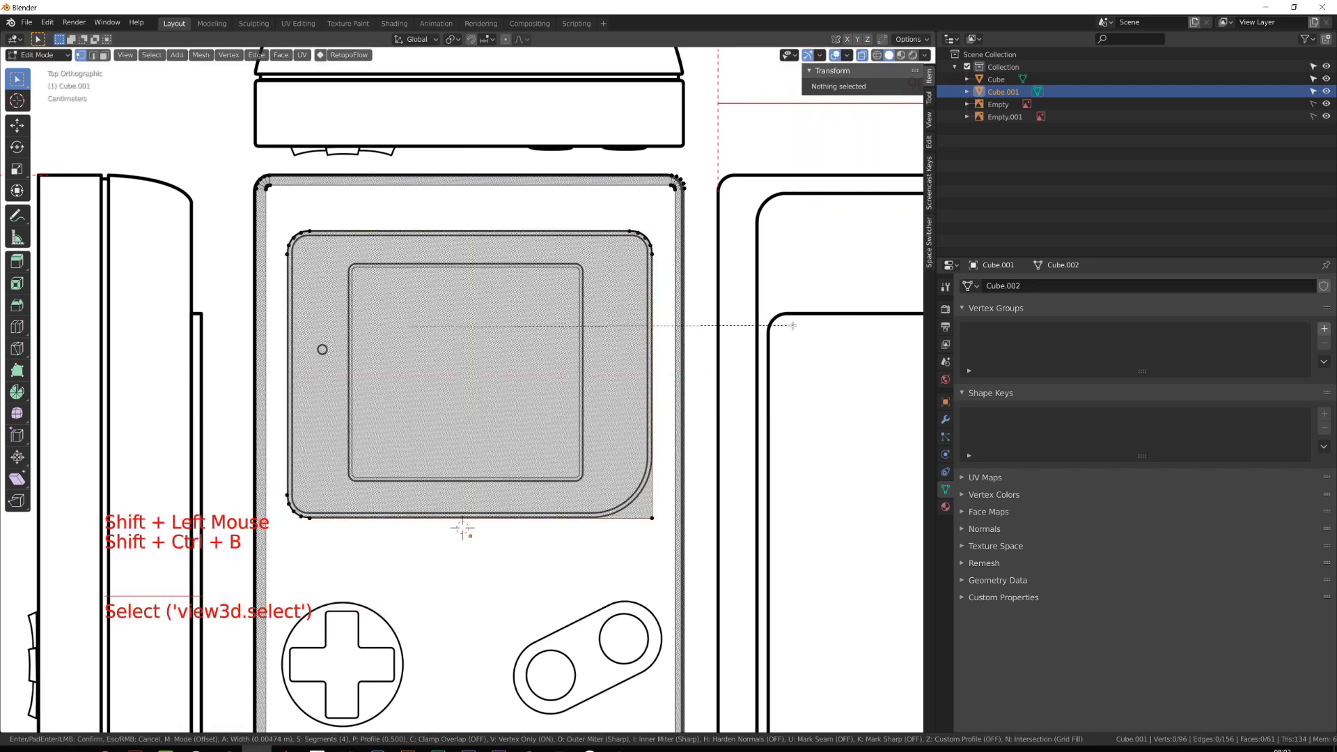
left_click(801, 327)
left_click(653, 517)
key("ctrl+shift+b")
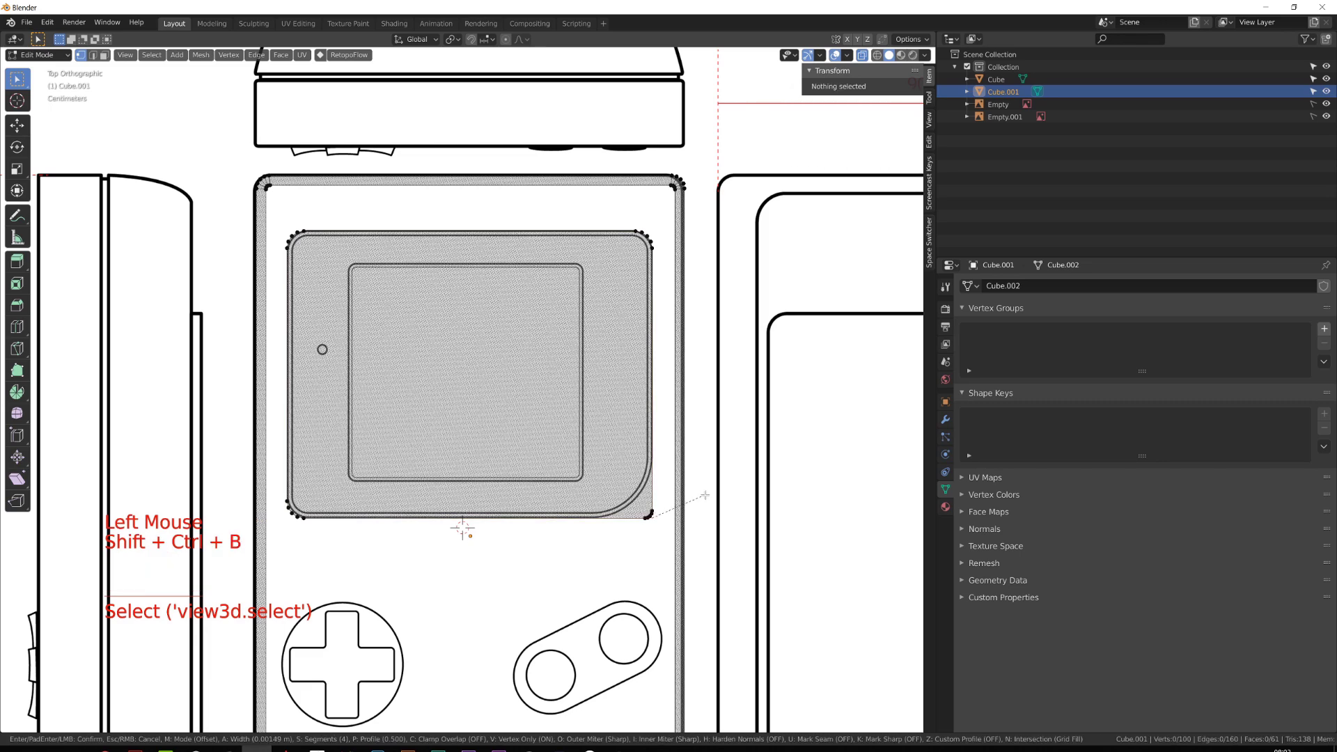
left_click(762, 507)
Inset the bezel face 0.001147 m to the blueprint's inner line, inset it once more, and select its outermost edge loop.
left_click(631, 501, "alt")
scroll(631, 501, "up", 2)
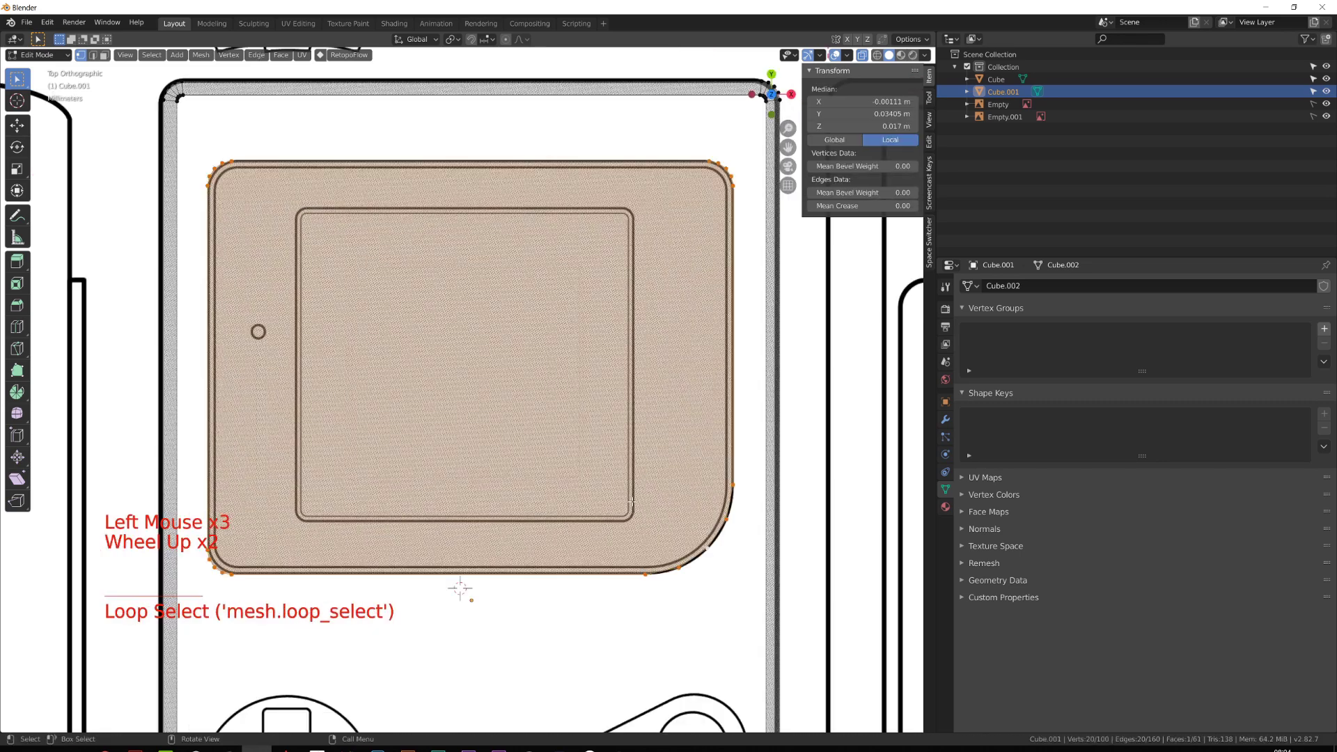
middle_click_drag(743, 630, 717, 611, "shift")
key("i")
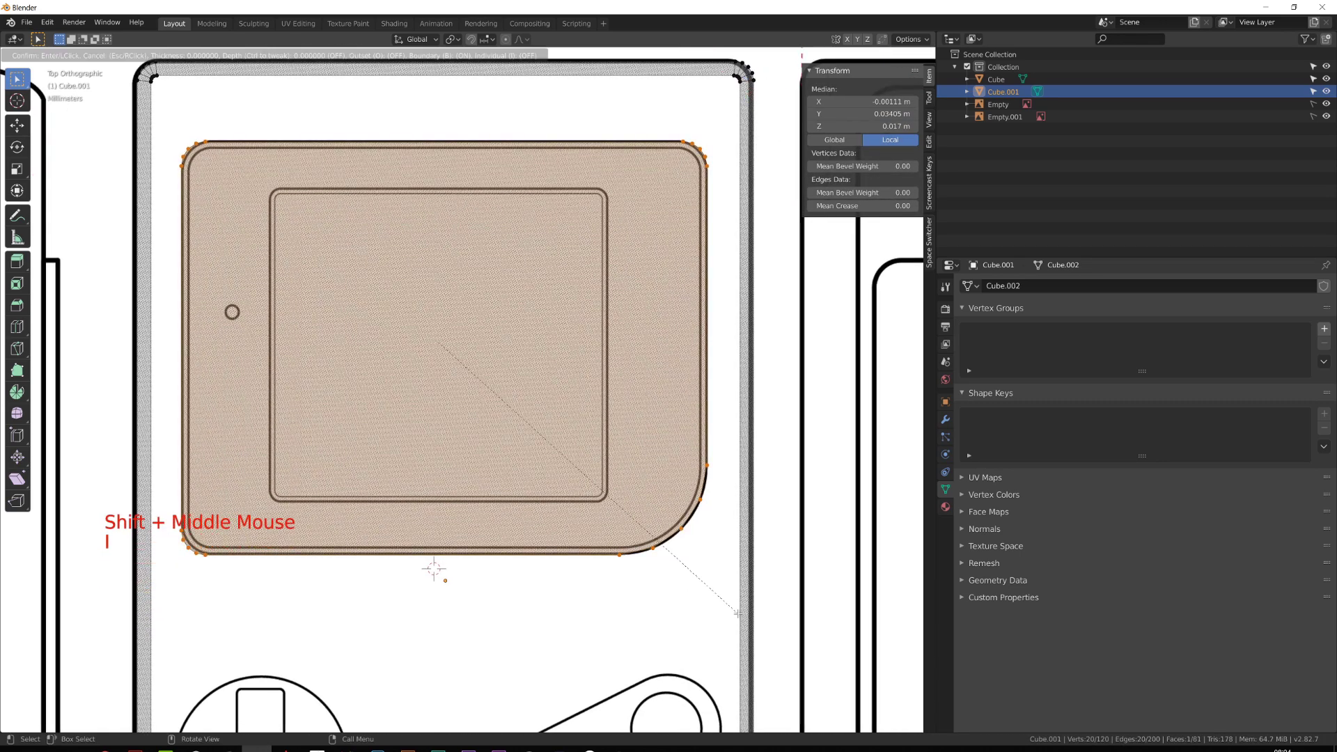
left_click(729, 611)
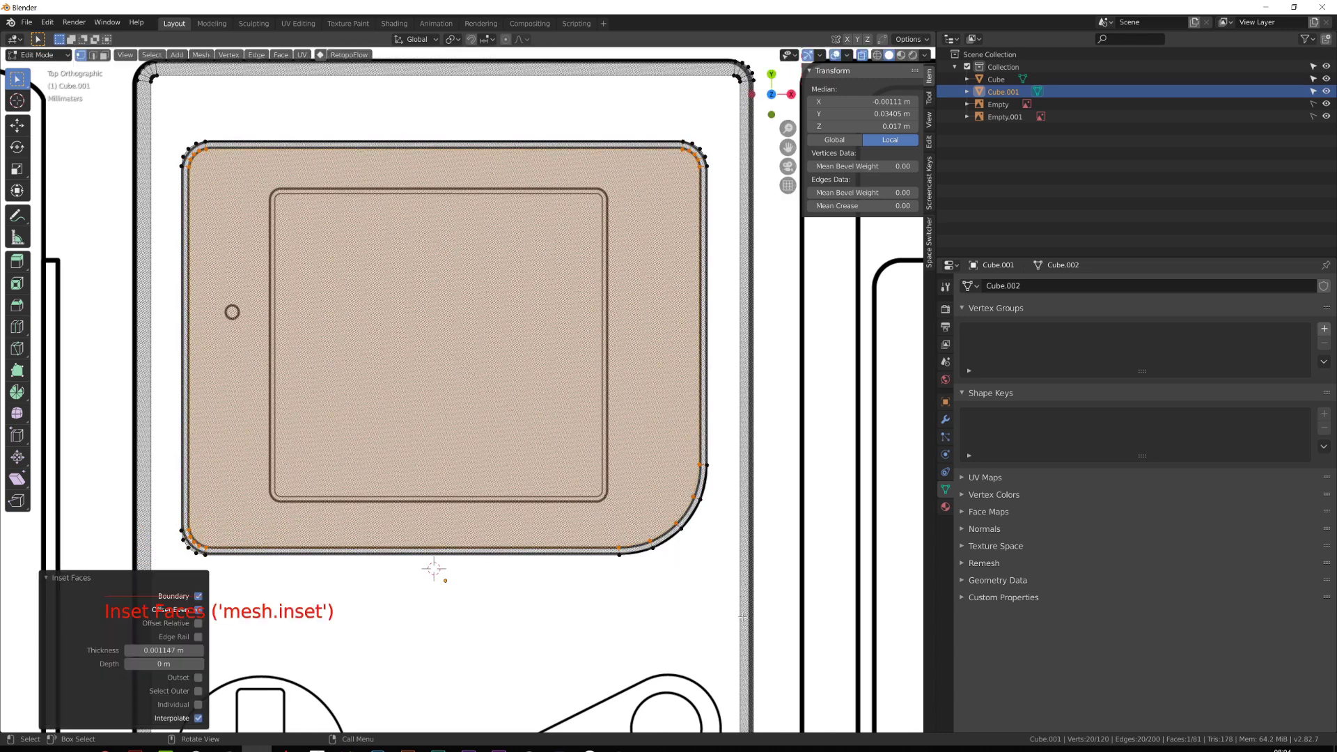
left_click(722, 476, "alt")
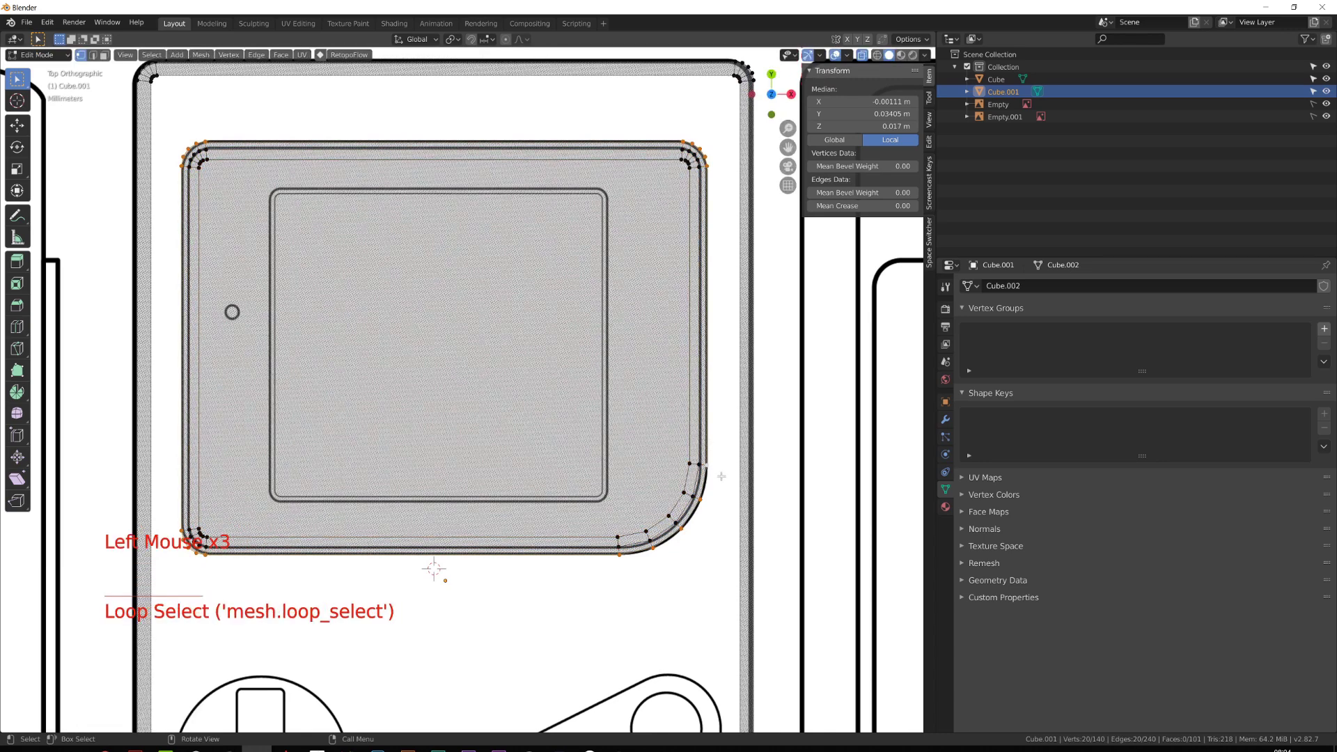
middle_click_drag(722, 476, 721, 443, "shift")
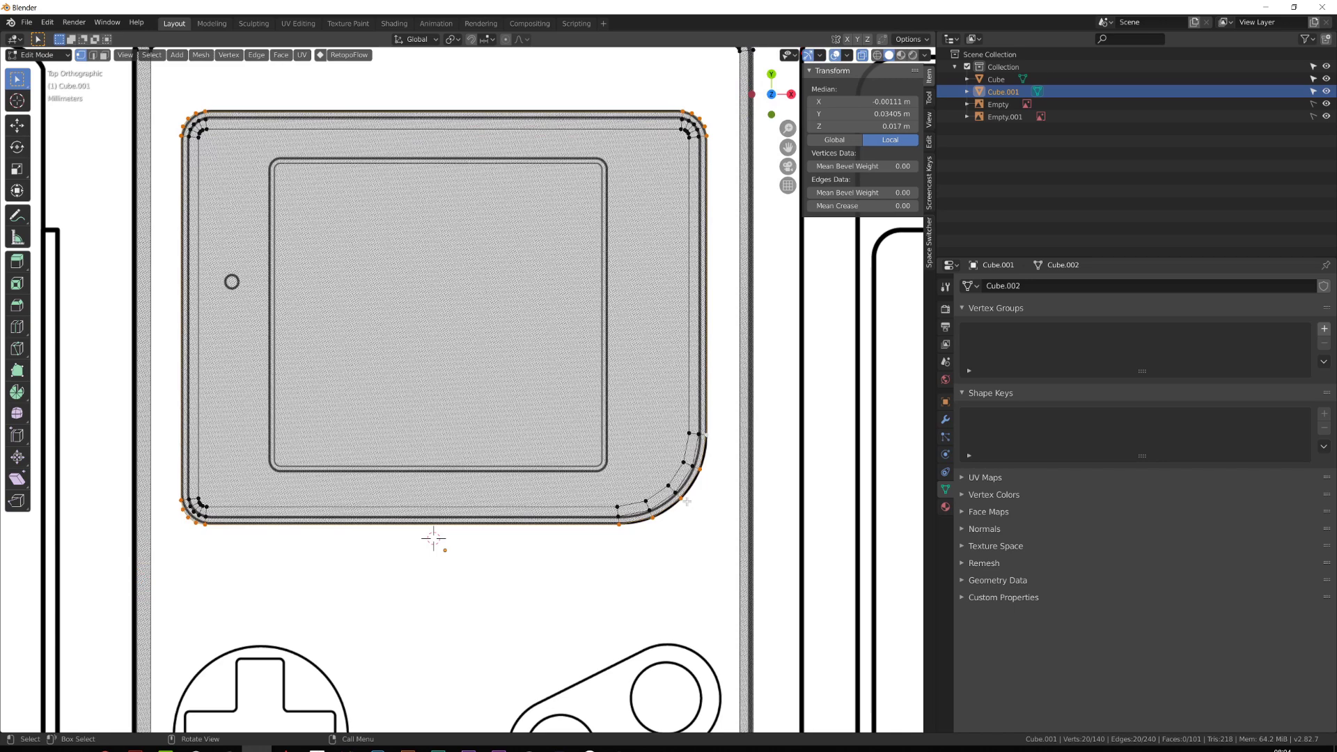
key("g")
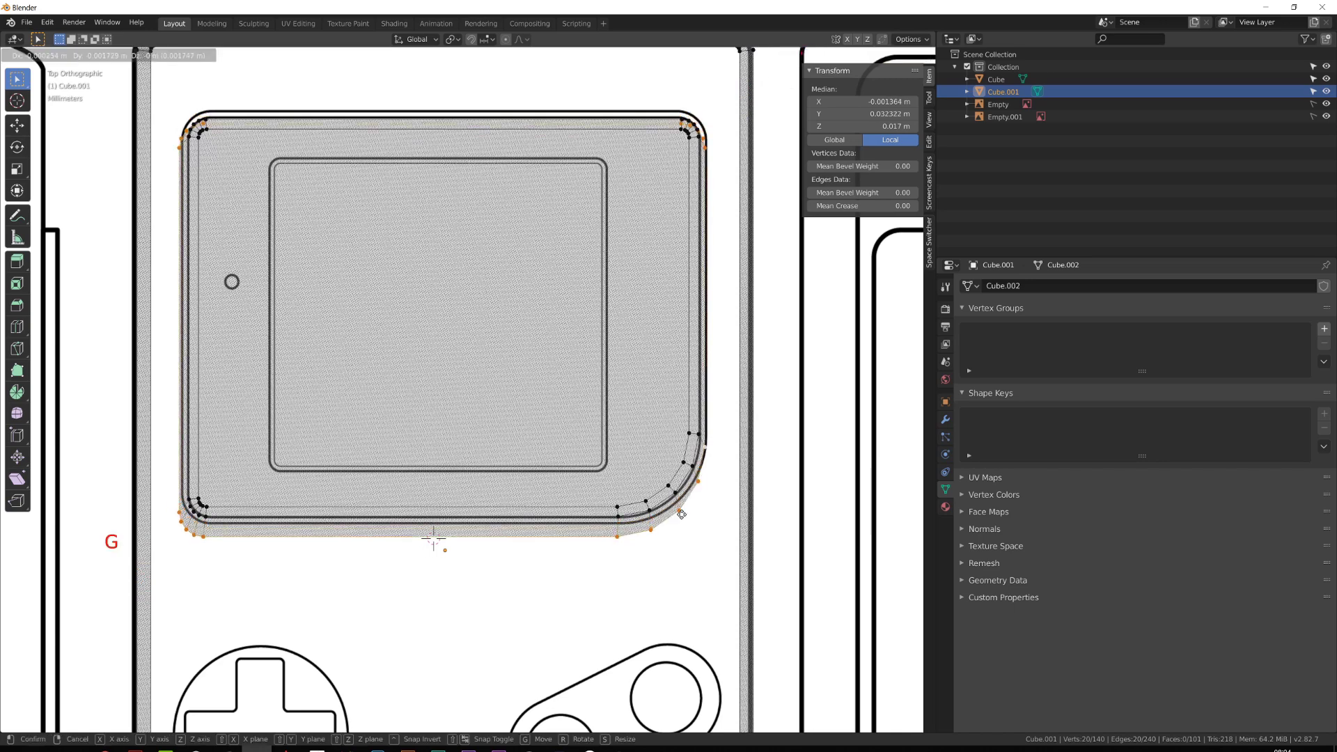
right_click(697, 502)
key("s")
right_click(709, 511)
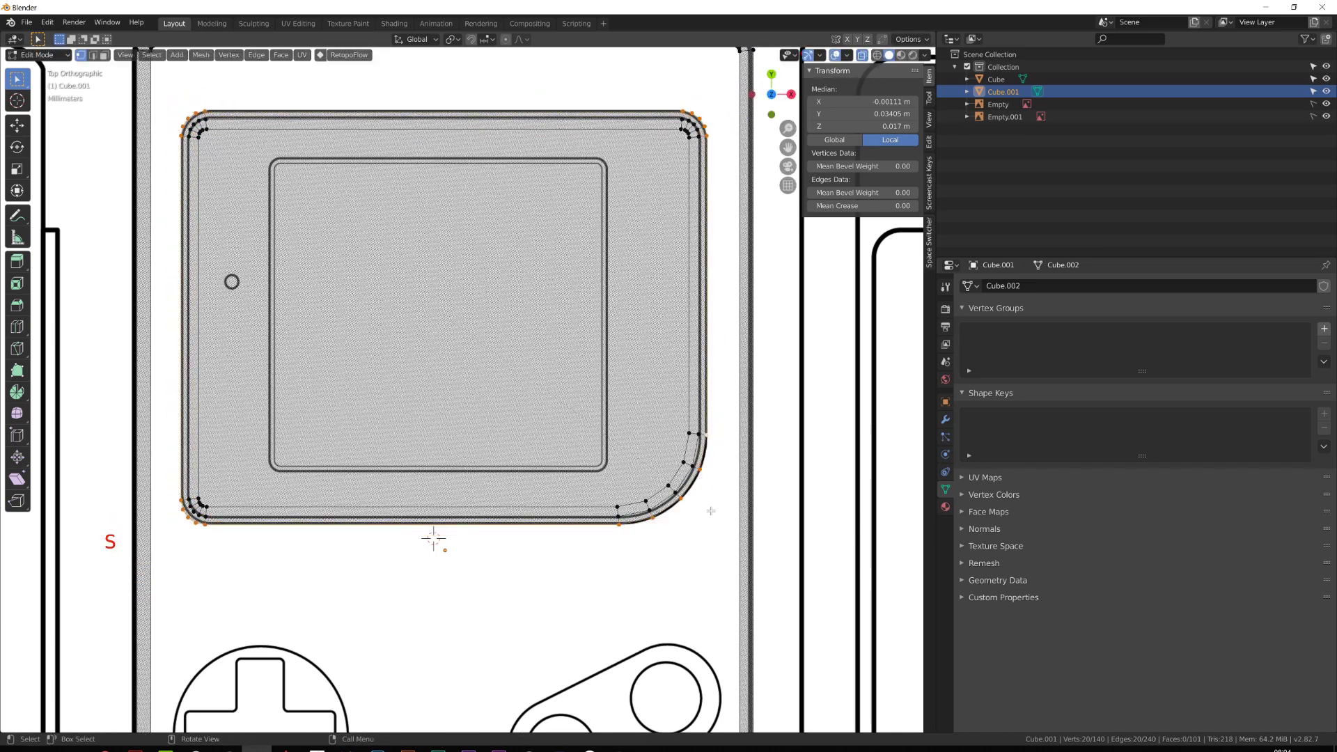
Edge-slide the bezel's outermost loop outward beyond the blueprint line with clamping off, using a factor of about -1.87.
key("g")
key("g")
key("alt")
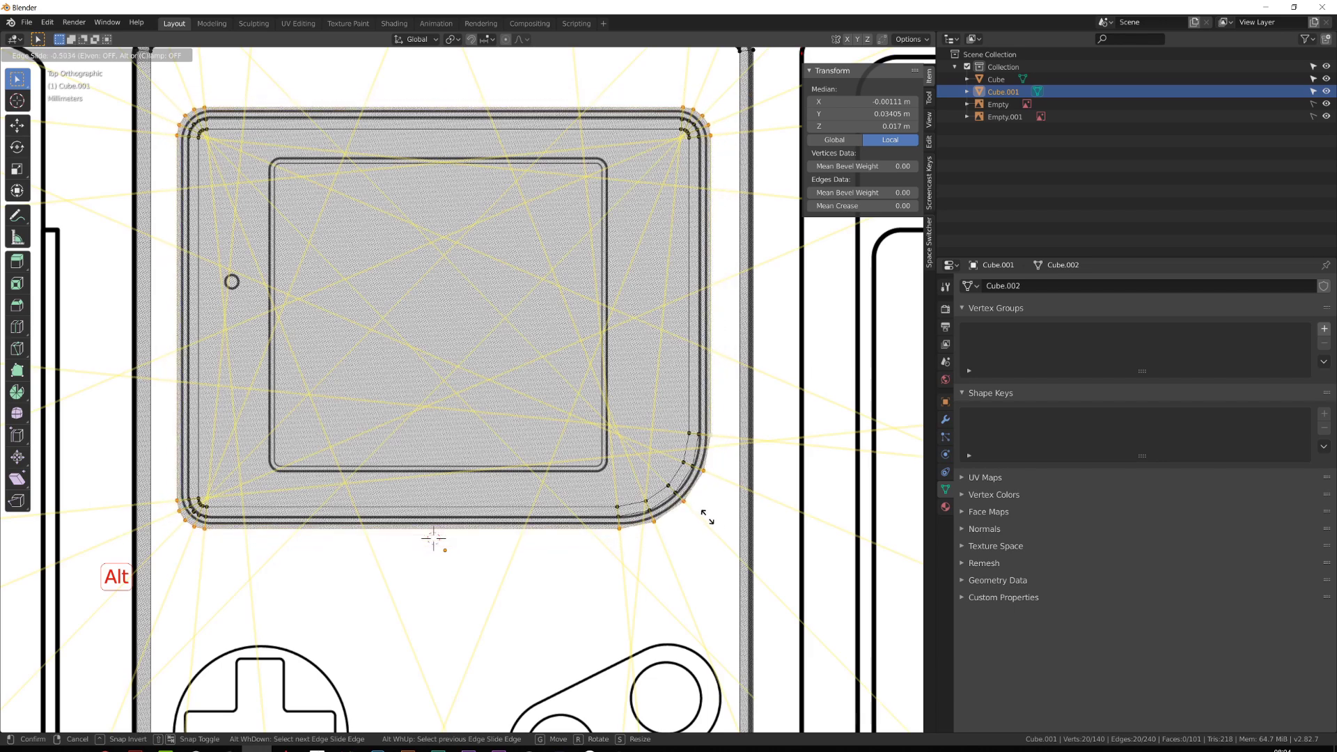
left_click(708, 525)
Insert one loop cut in the bezel's outer ring of faces and slide it onto the blueprint's outer bezel line.
key("ctrl+r")
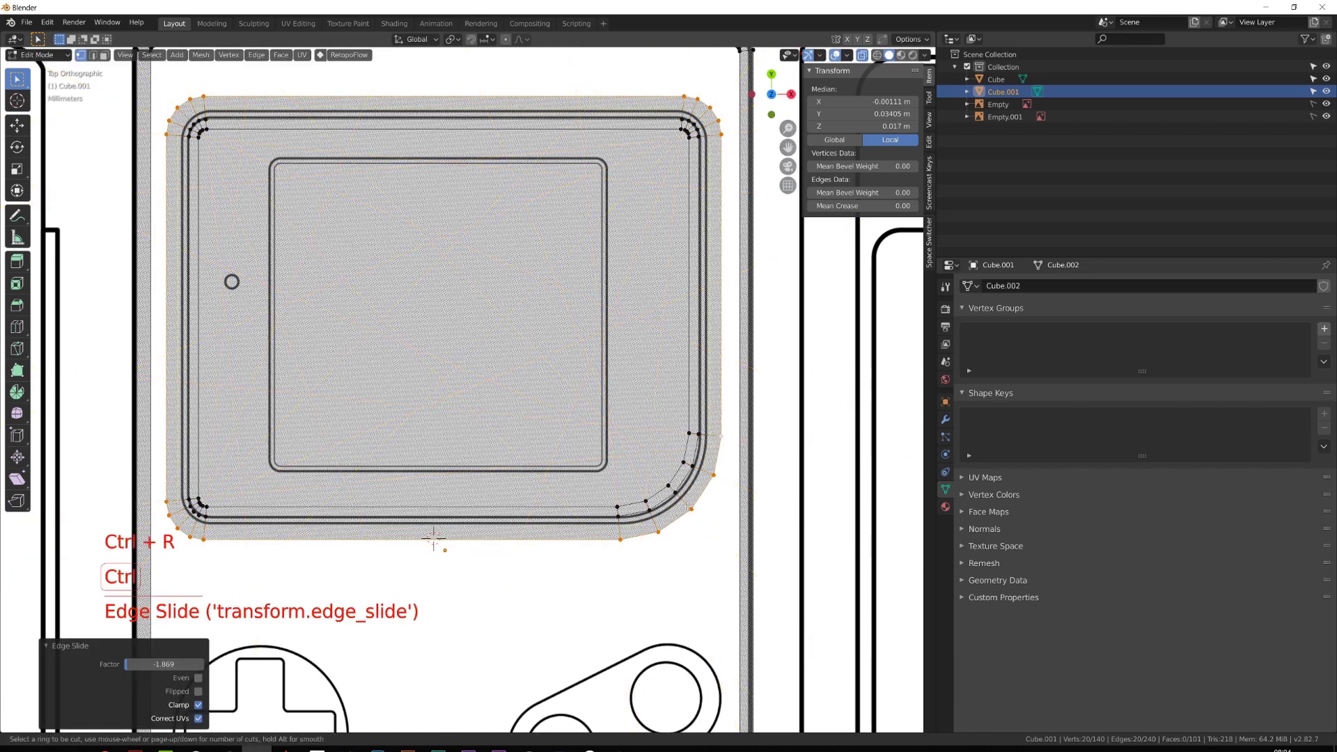
left_click(673, 504)
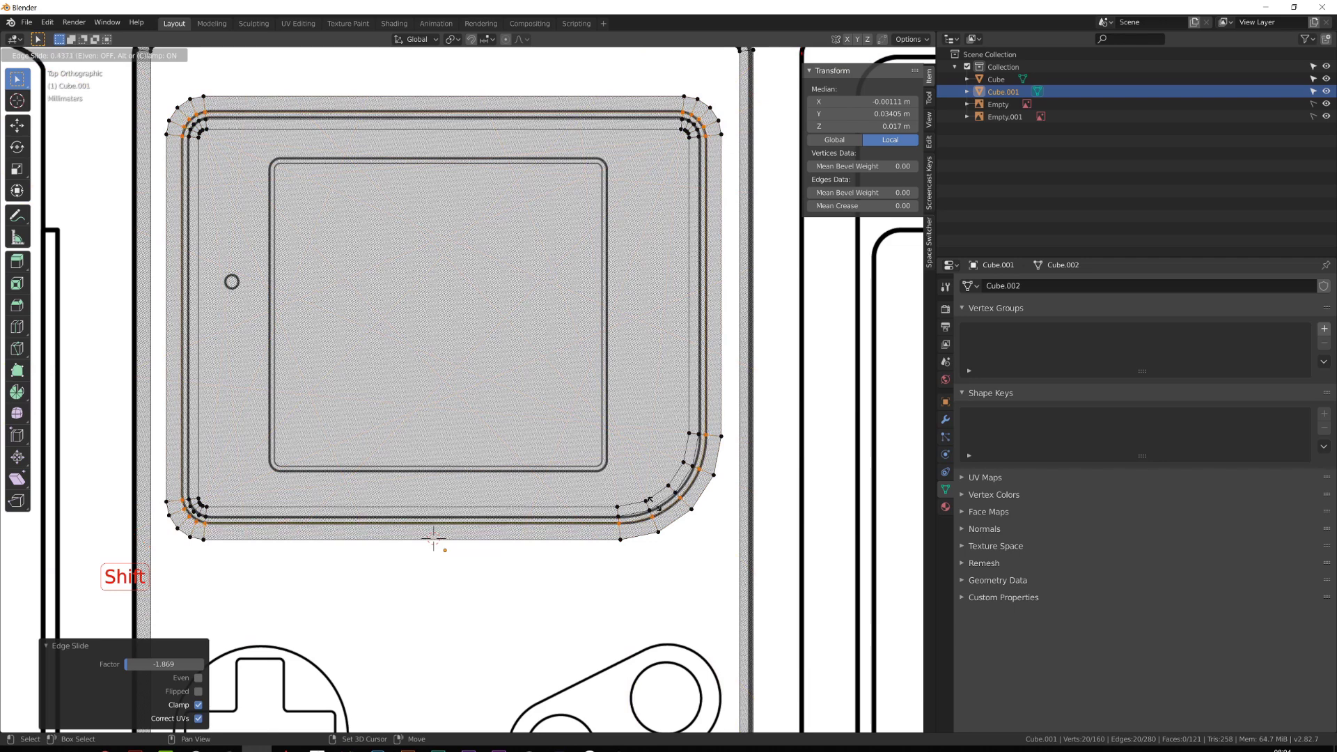
left_click(703, 568)
Delete the narrow face loop between the two bezel lines and check the resulting gap in Object Mode.
scroll(703, 568, "up", 1)
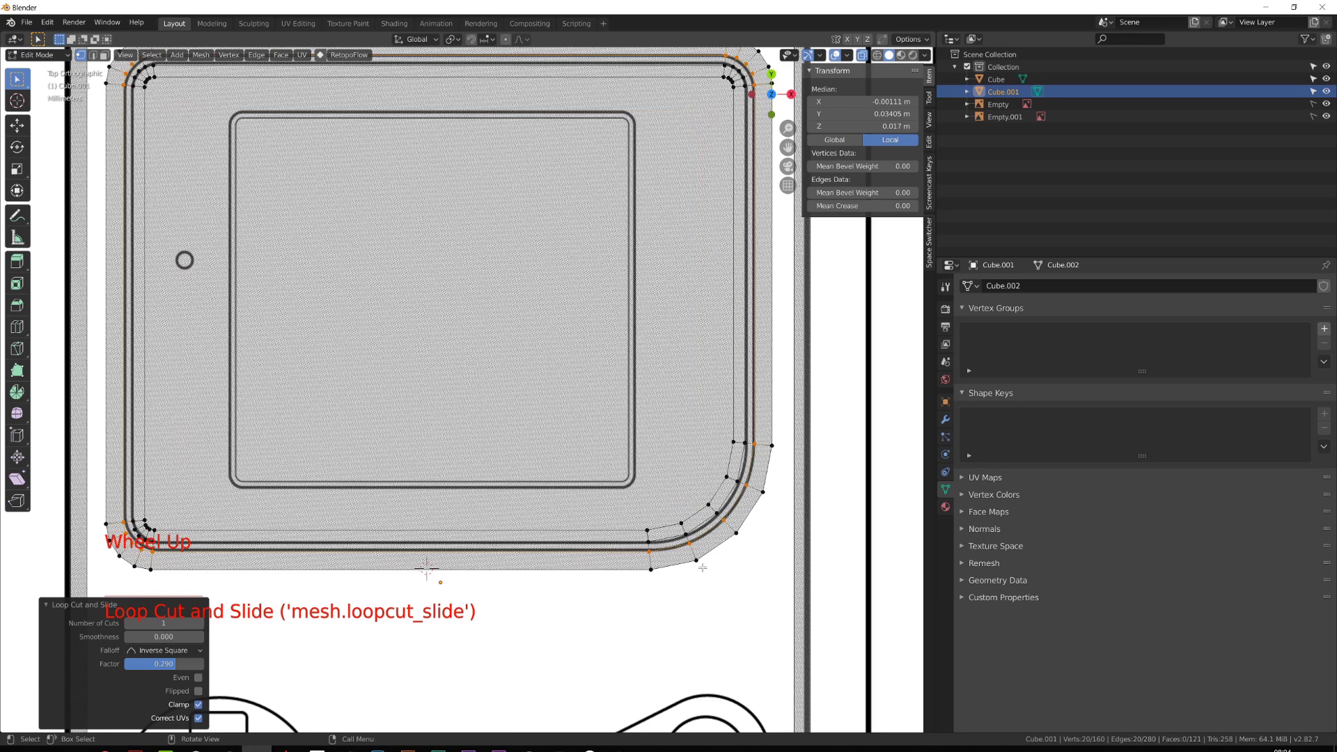
key("3")
left_click(705, 531, "alt")
key("x")
left_click(705, 547)
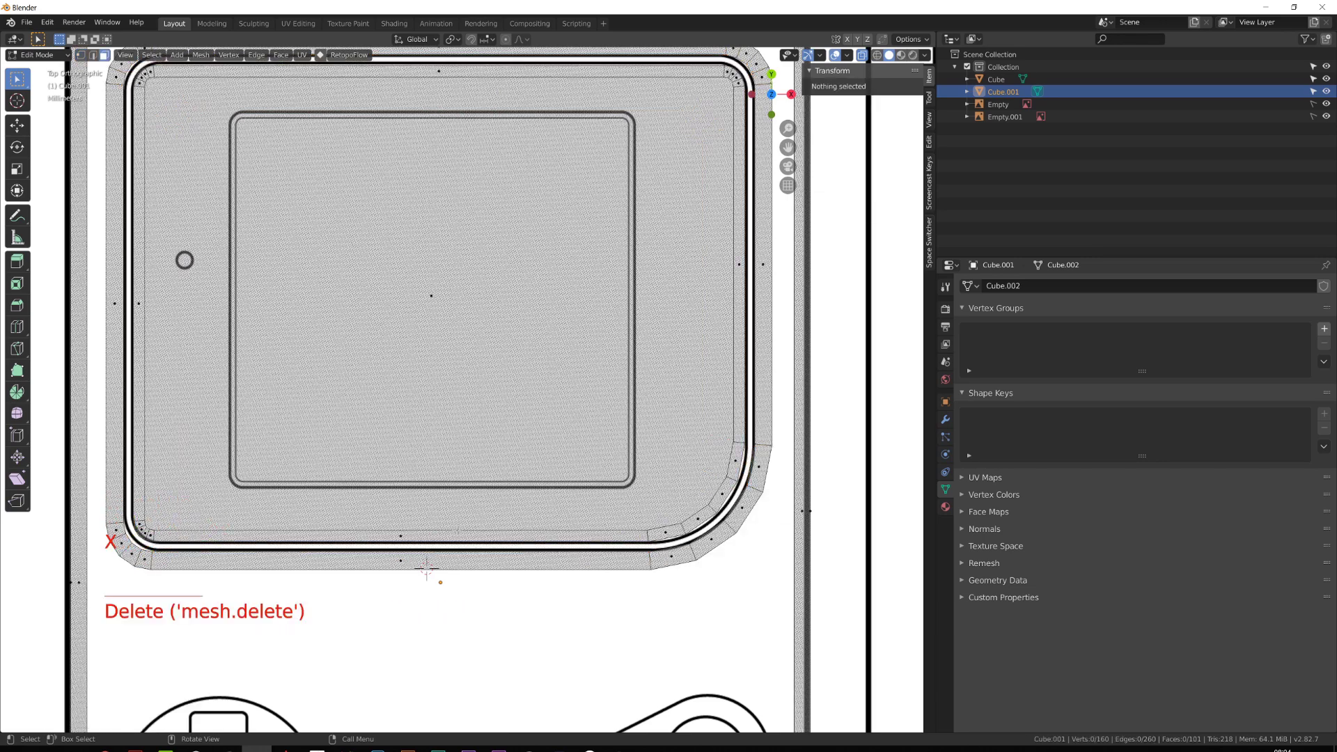
scroll(458, 530, "down", 2)
key("Tab")
scroll(350, 235, "up", 2)
key("Tab")
scroll(303, 240, "up", 1)
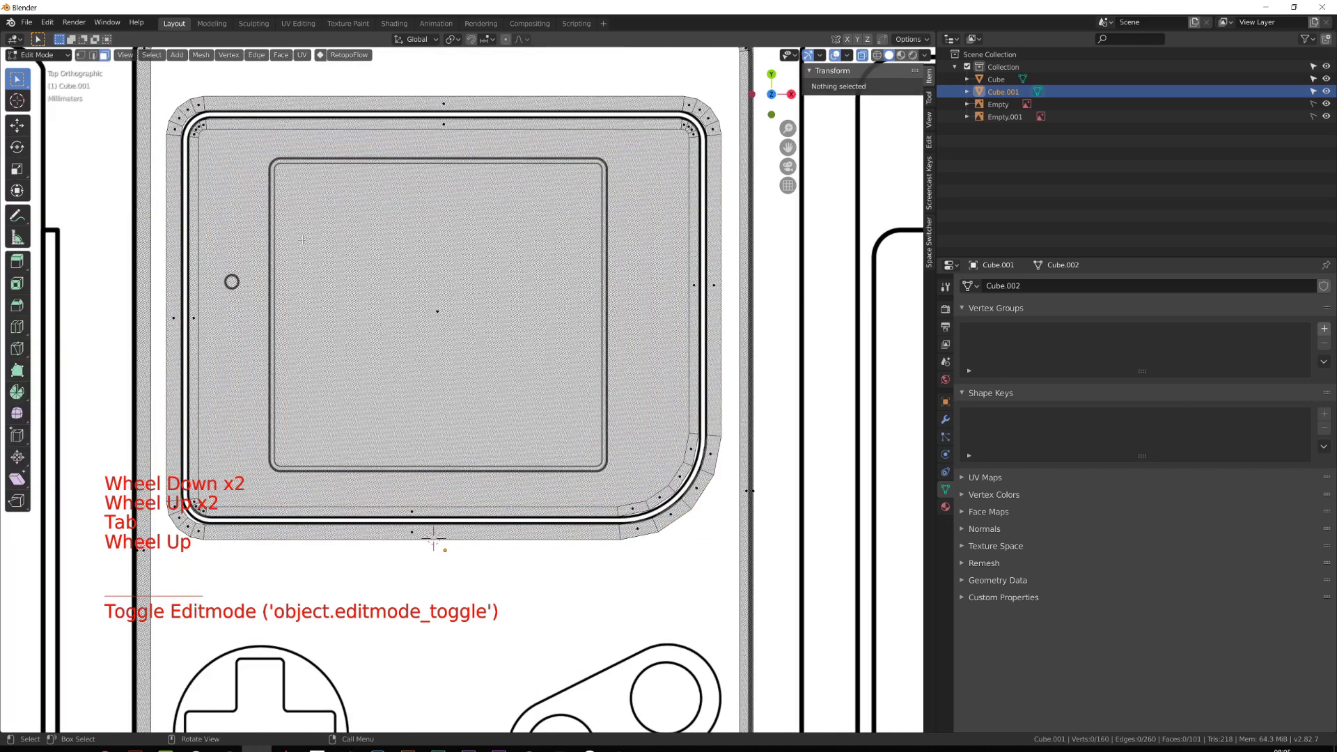
Add a second plane at the 3D cursor, scale it to about the screen window's size and move it along Y to the window's upper line.
scroll(303, 239, "down", 1)
left_click(447, 325)
key("shift+a")
left_click(448, 325)
scroll(558, 446, "down", 5)
key("s")
left_click(476, 452)
key("s")
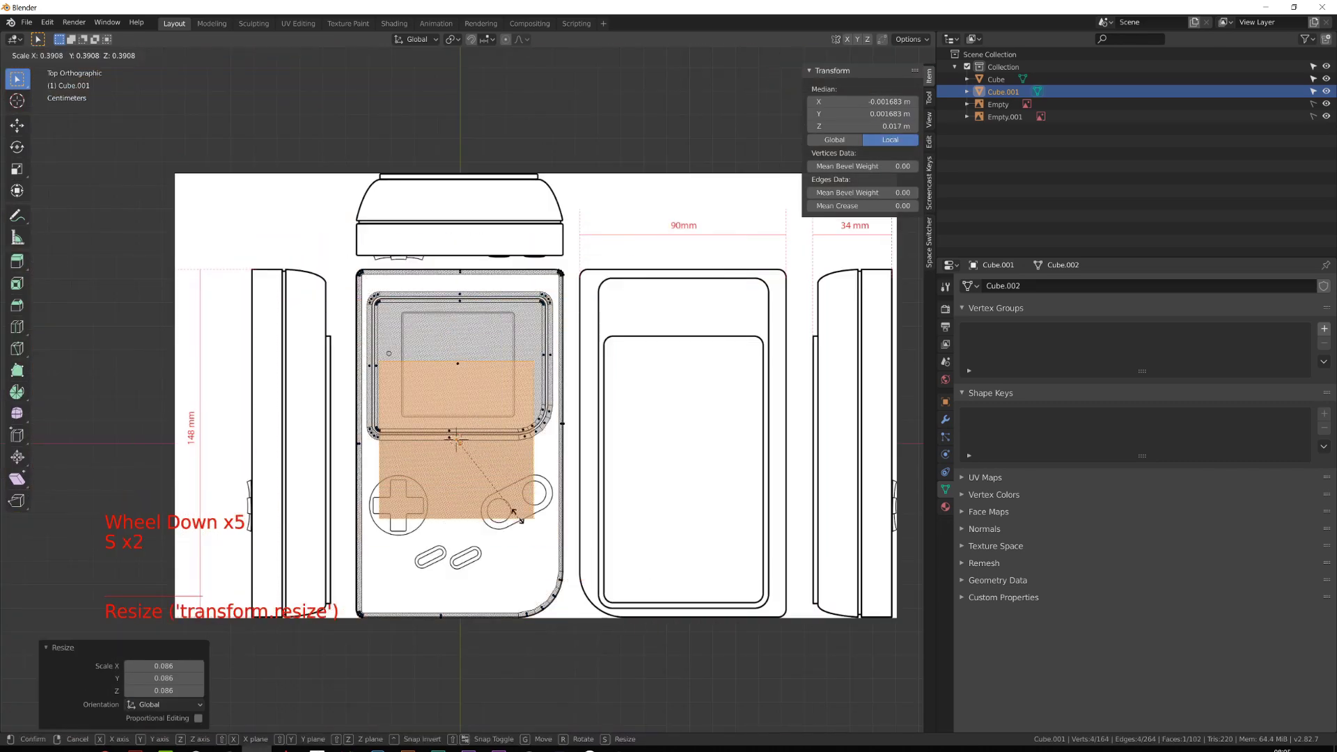
left_click(495, 489)
scroll(481, 512, "up", 5)
key("g")
key("y")
left_click(493, 322)
Delete the large face inside the bezel's inner ring, keeping the new screen plane.
left_click(298, 322)
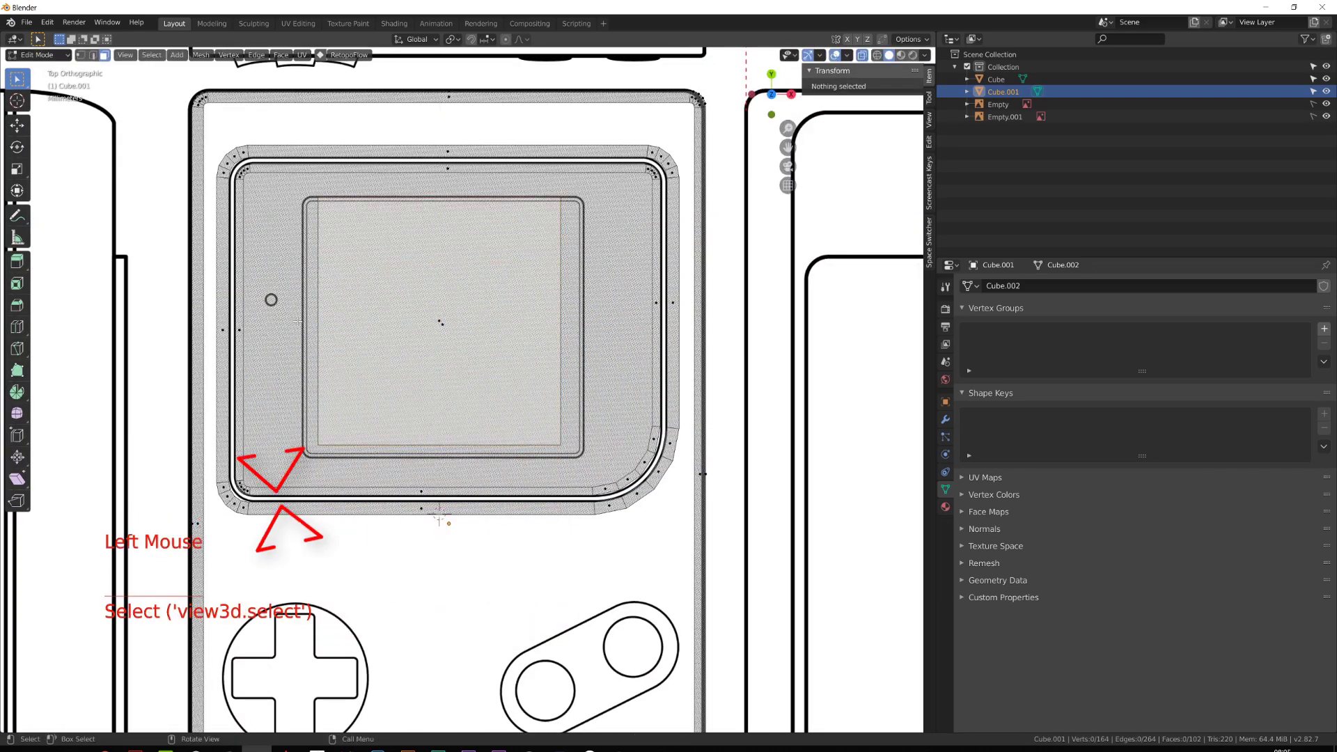
left_click(298, 322)
left_click(298, 321)
left_click(349, 327)
key("x")
left_click(415, 328)
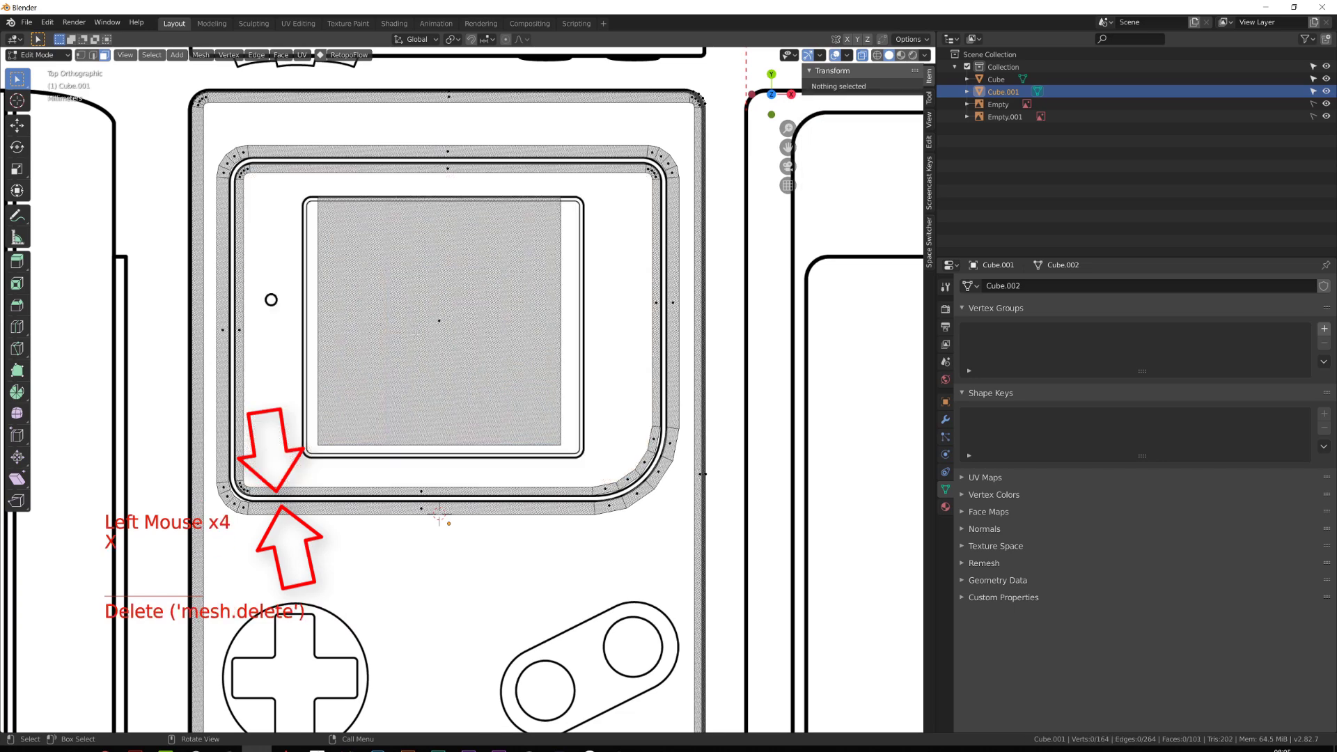
left_click(416, 334)
left_click(416, 335)
left_click(416, 335)
In vertex mode, move the screen plane's left edge along X onto the screen window's left line.
key("1")
left_click_drag(291, 187, 355, 450)
key("t")
key("x")
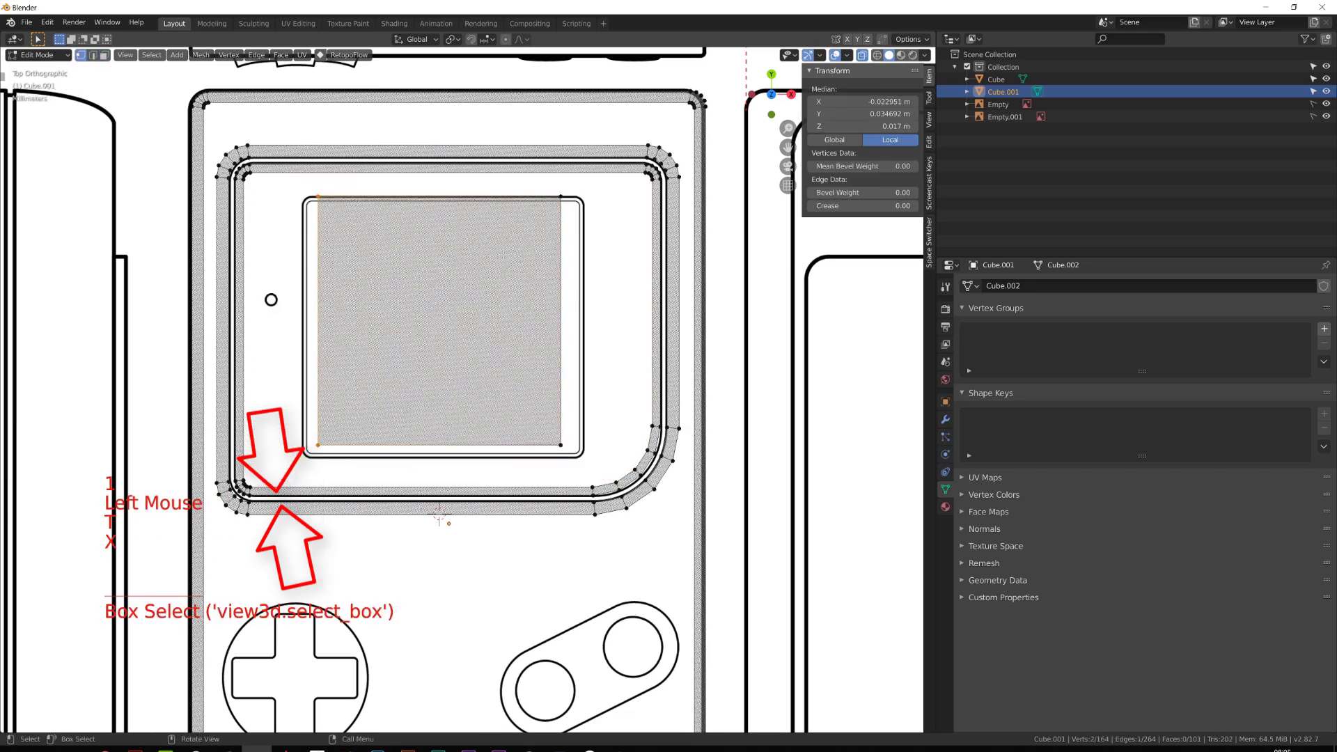
key("g")
key("x")
left_click(355, 284)
Move the screen plane's right edge along X and its lower edge along Y onto the screen window's lines.
left_click_drag(537, 180, 583, 456)
key("g")
key("x")
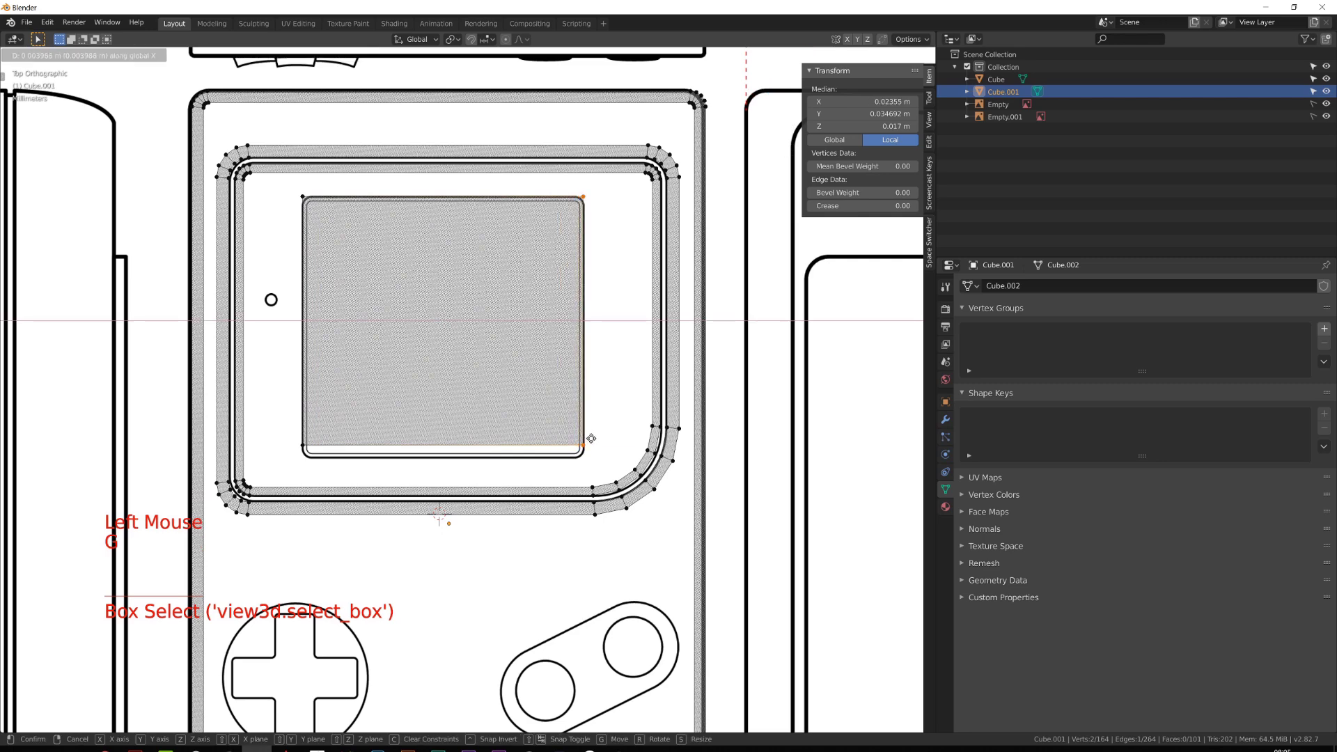
left_click(591, 438)
left_click_drag(278, 431, 601, 463)
key("g")
key("y")
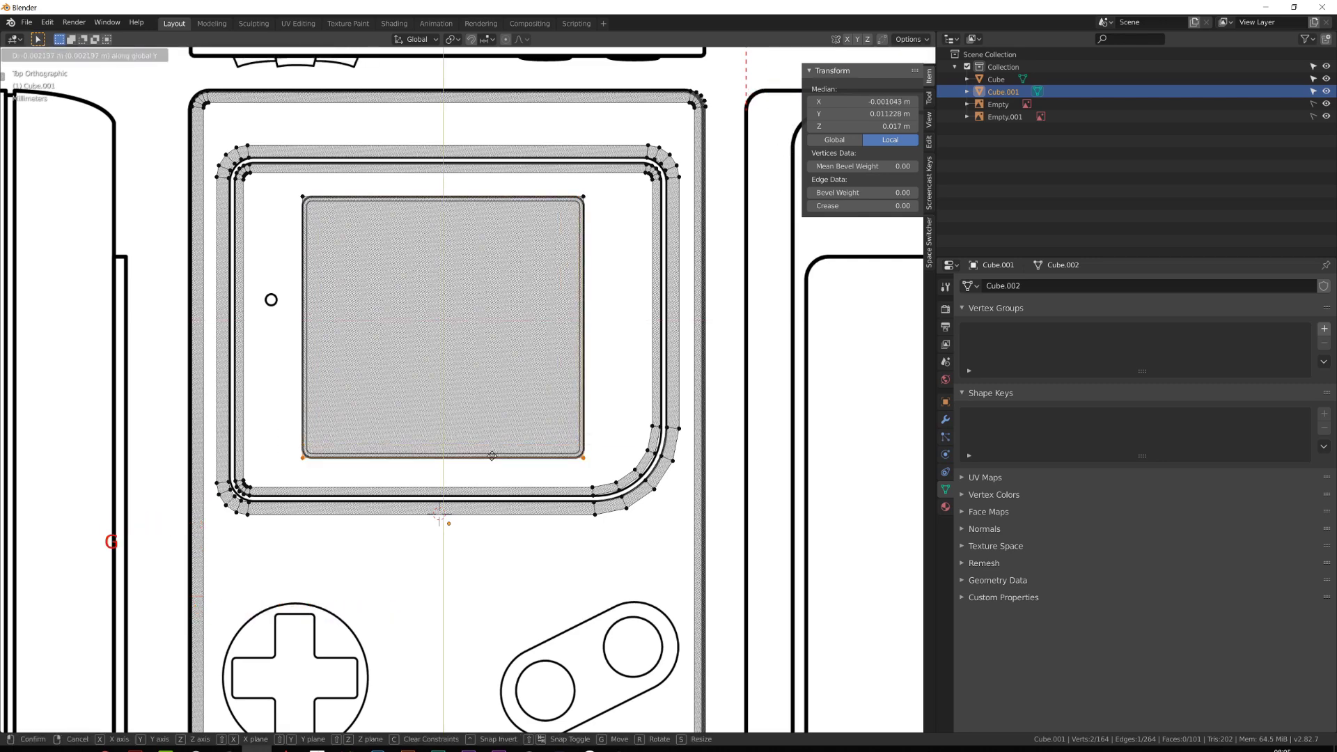
scroll(492, 456, "up", 1)
left_click(492, 457)
Round the screen plane's four corners with a vertex-only bevel of 4 segments and about 0.00173 m offset.
left_click_drag(285, 182, 606, 474)
key("ctrl+b")
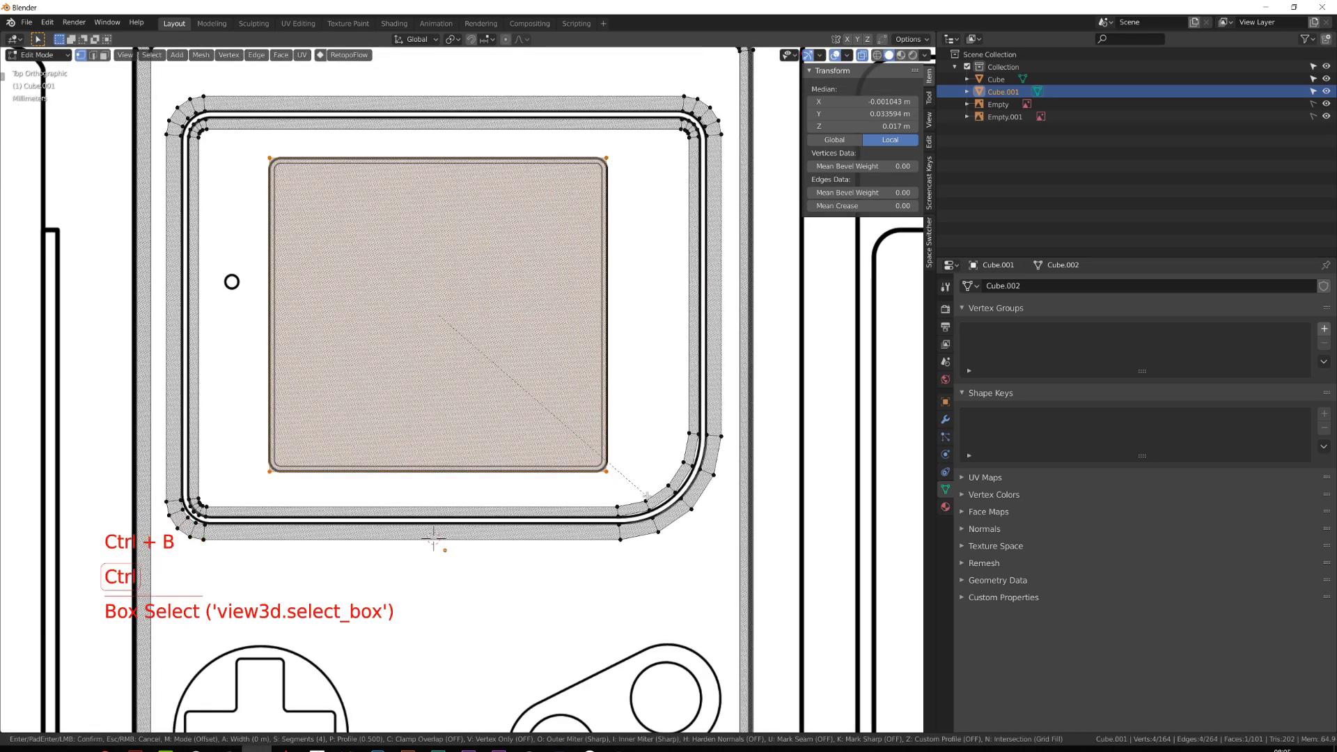
right_click(647, 498)
key("ctrl+shift+b")
right_click(632, 332)
key("s")
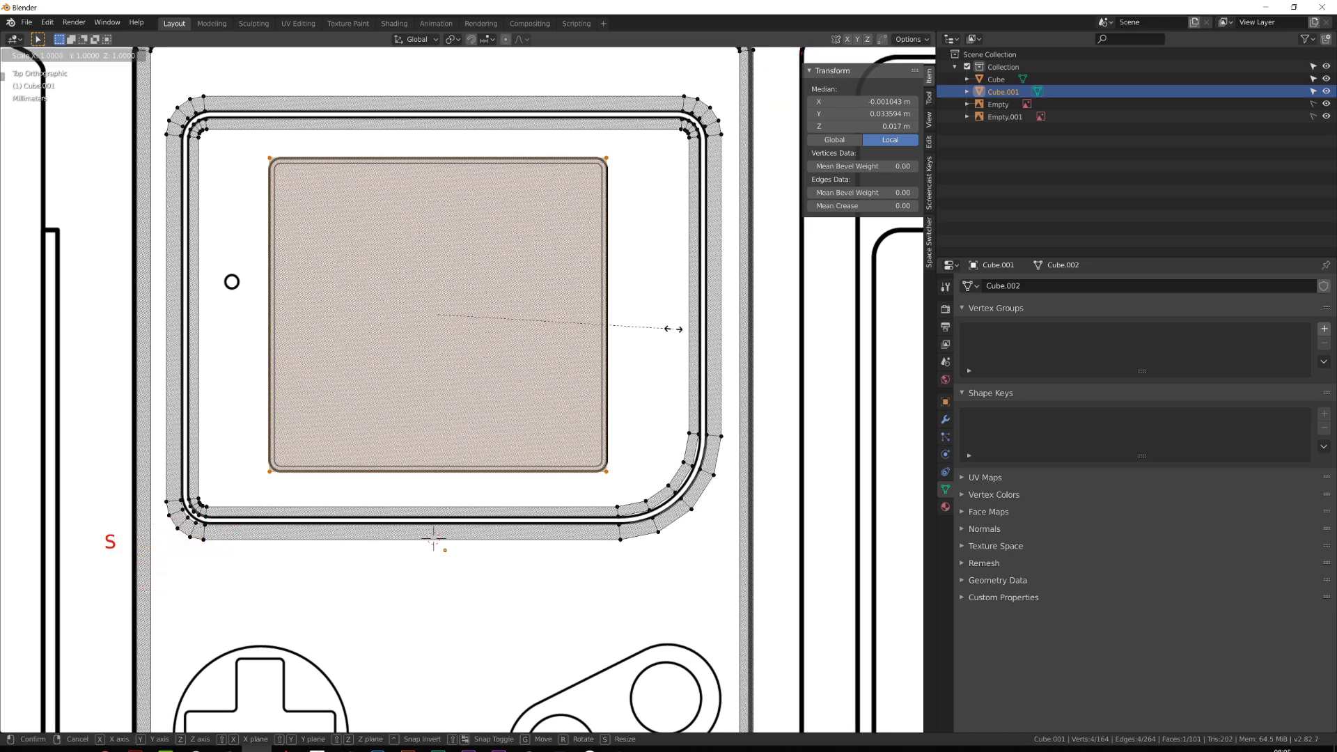
left_click(673, 329)
key("shift+ctrl+b")
left_click(632, 354)
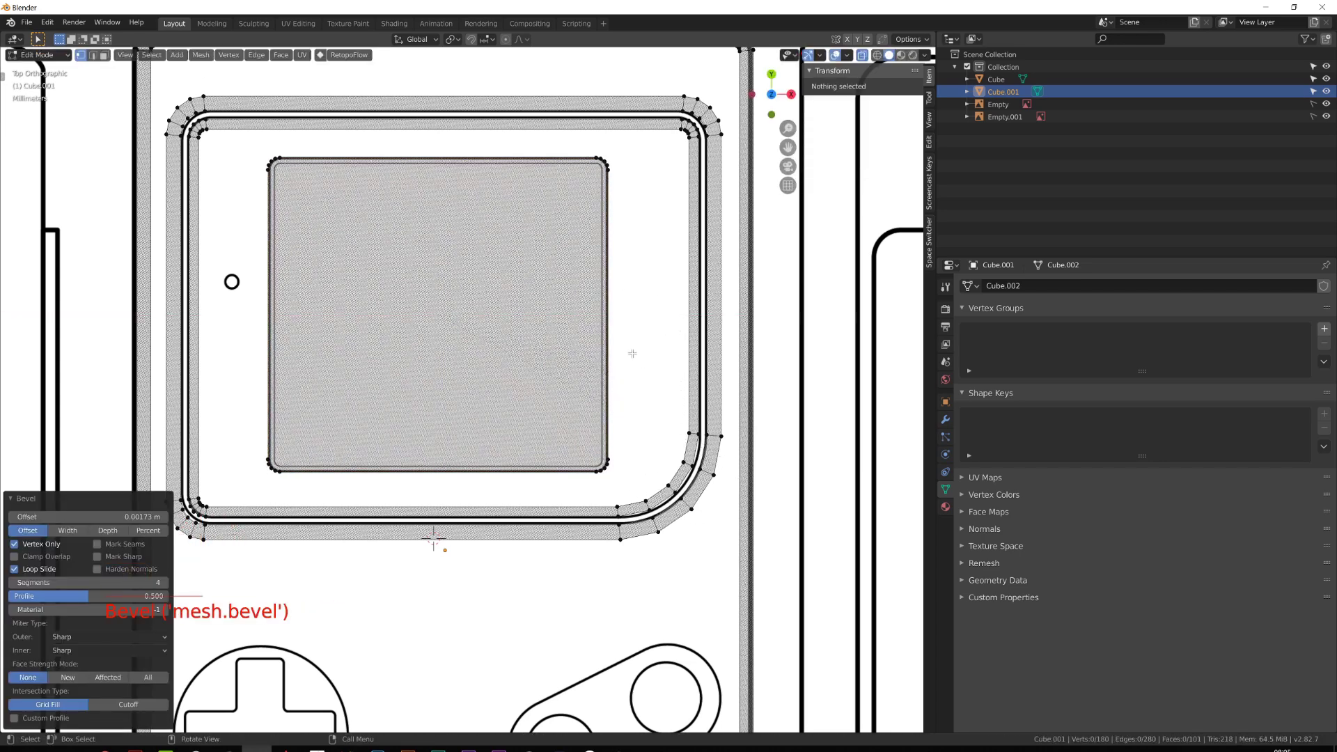
Inset the rounded screen face twice, the first time by about 0.0008 m, following the window's double outline.
key("3")
double_click(461, 307)
scroll(681, 439, "up", 1)
key("i")
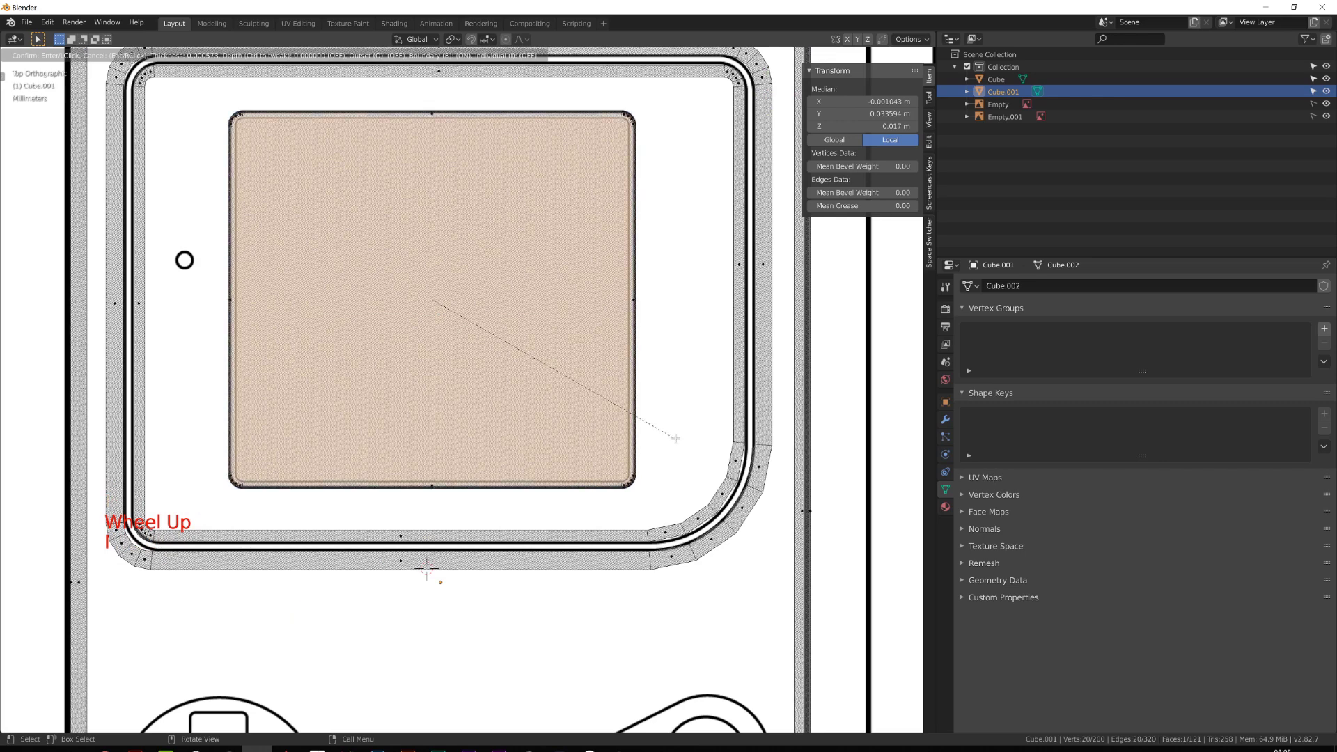
left_click(698, 443)
key("i")
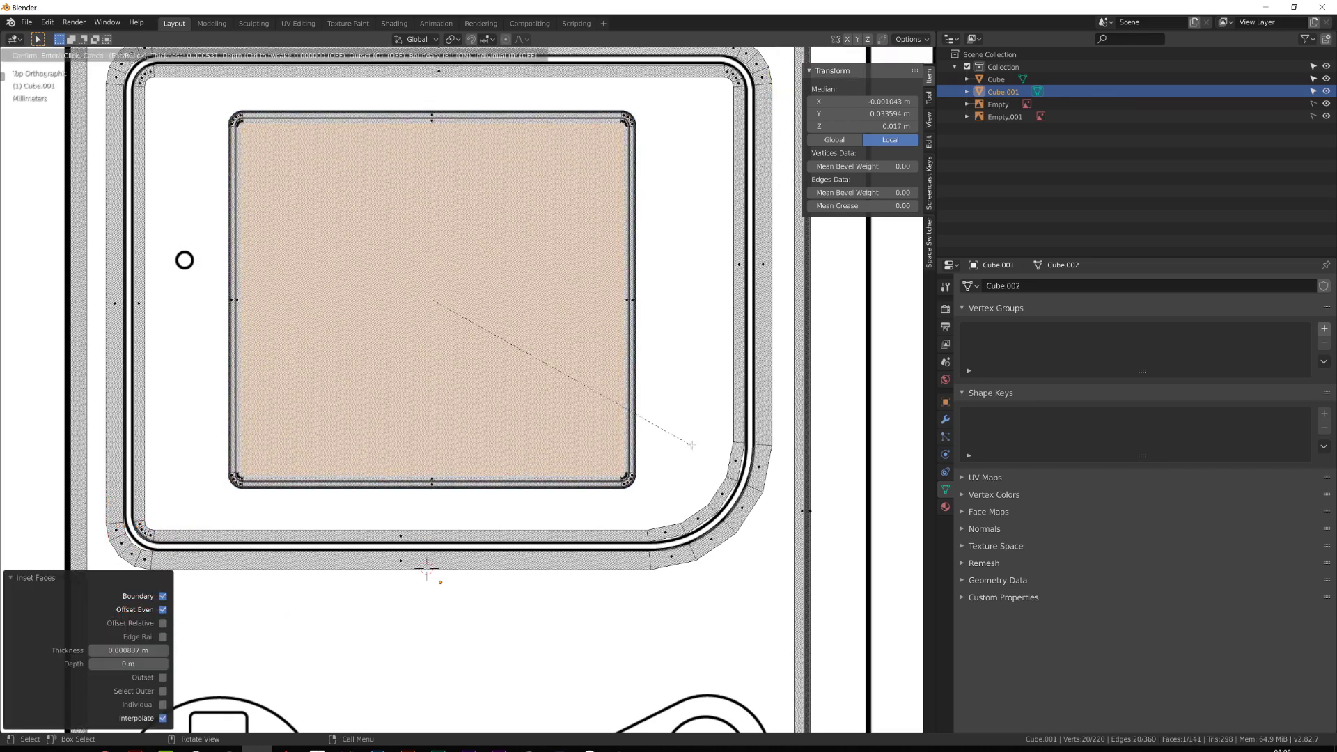
left_click(692, 446)
Slide the screen's outermost edge loop outward beyond the window outline with clamping off, creating a wider border around the window.
middle_click_drag(644, 363, 623, 404, "shift")
key("2")
double_click(618, 382)
left_click(612, 381)
double_click(612, 382)
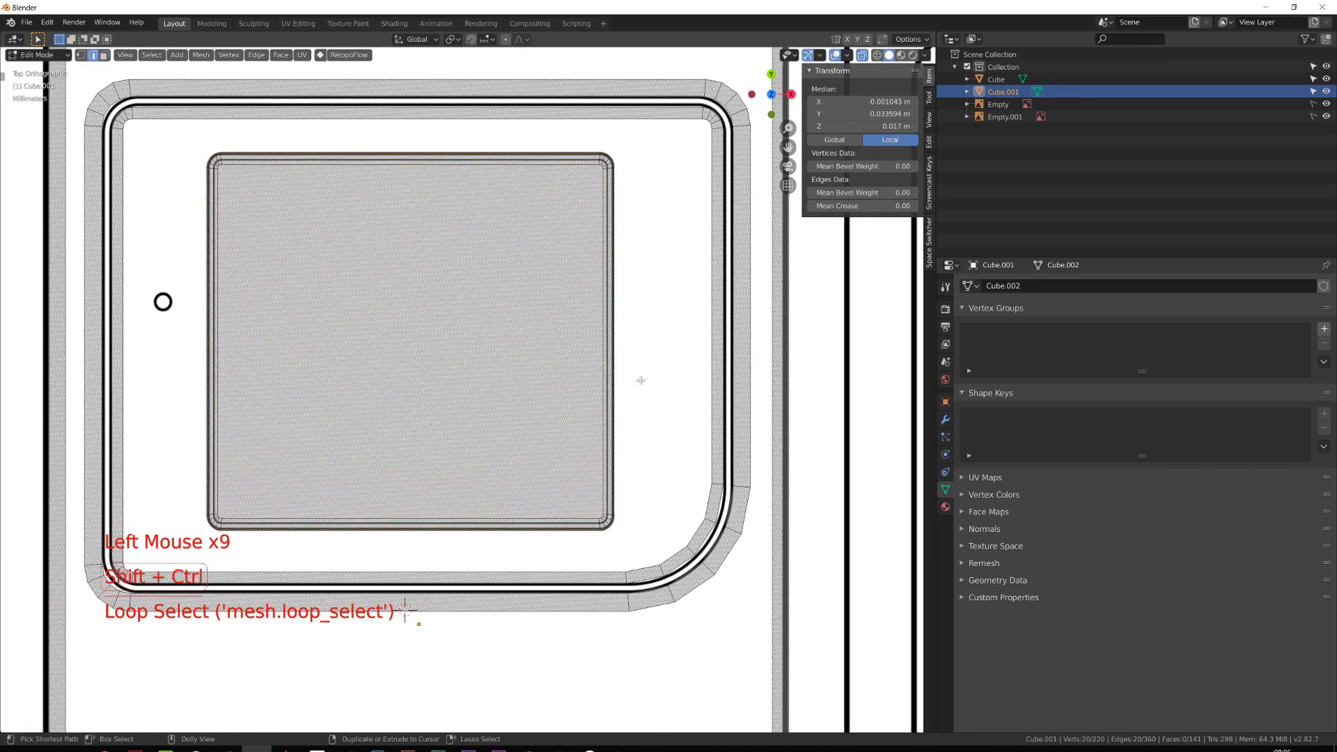
key("g")
key("g")
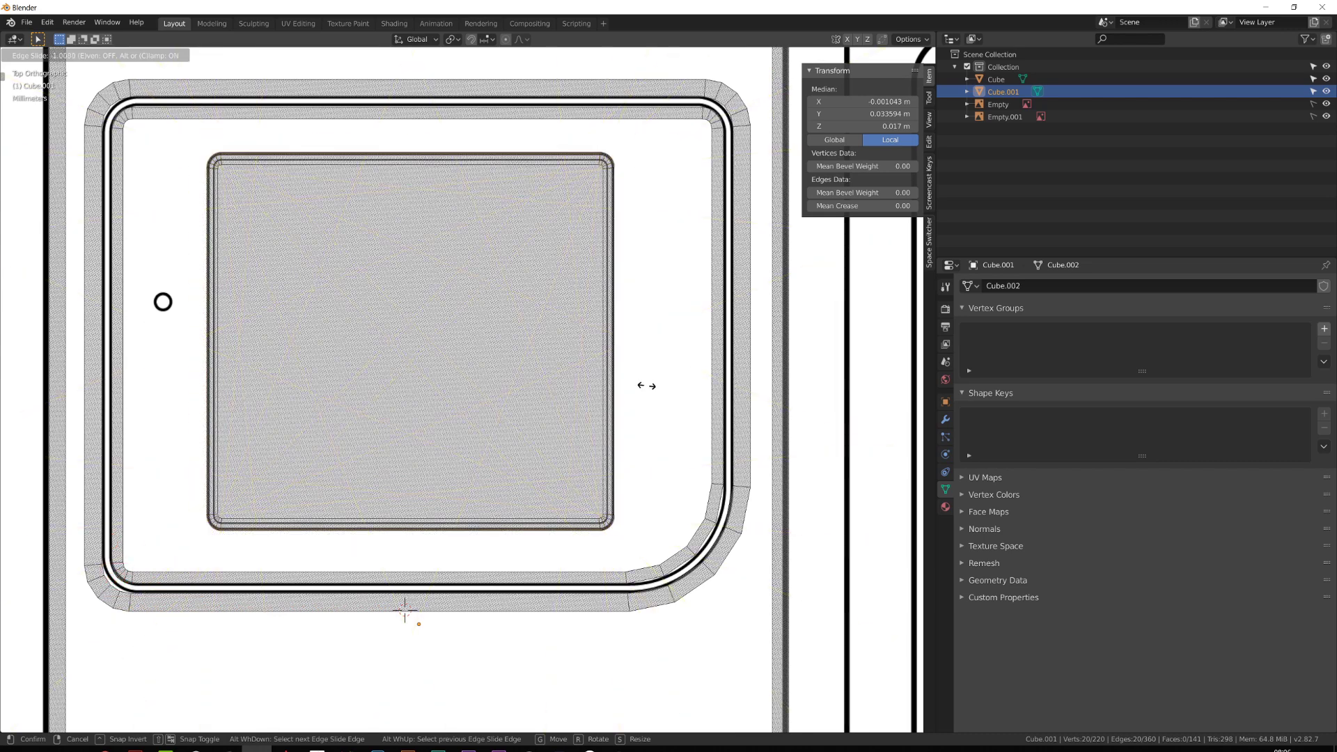
key("c")
left_click(648, 388)
Add a loop cut around the screen's widened border near the window's outer line and delete the narrow face loop between the two window lines.
key("ctrl+r")
left_click(622, 514)
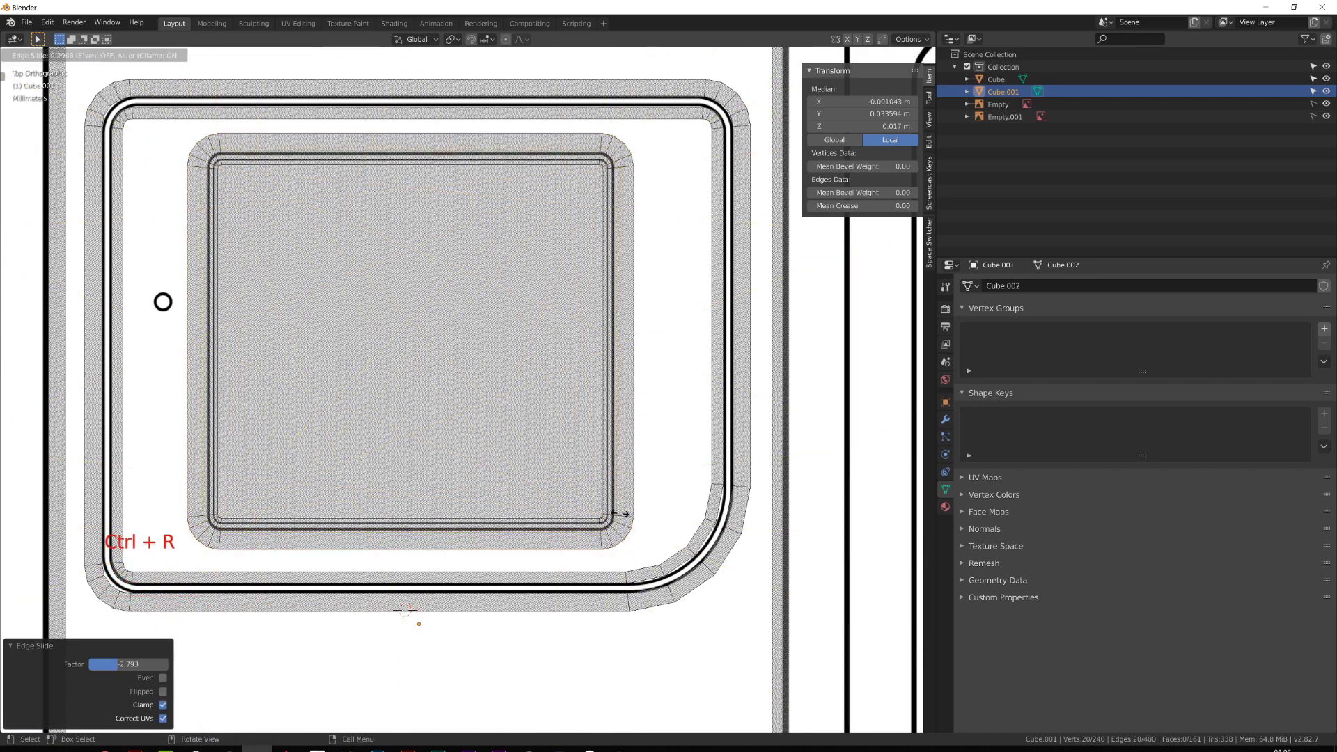
key("KP_Enter")
key("3")
triple_click(405, 610)
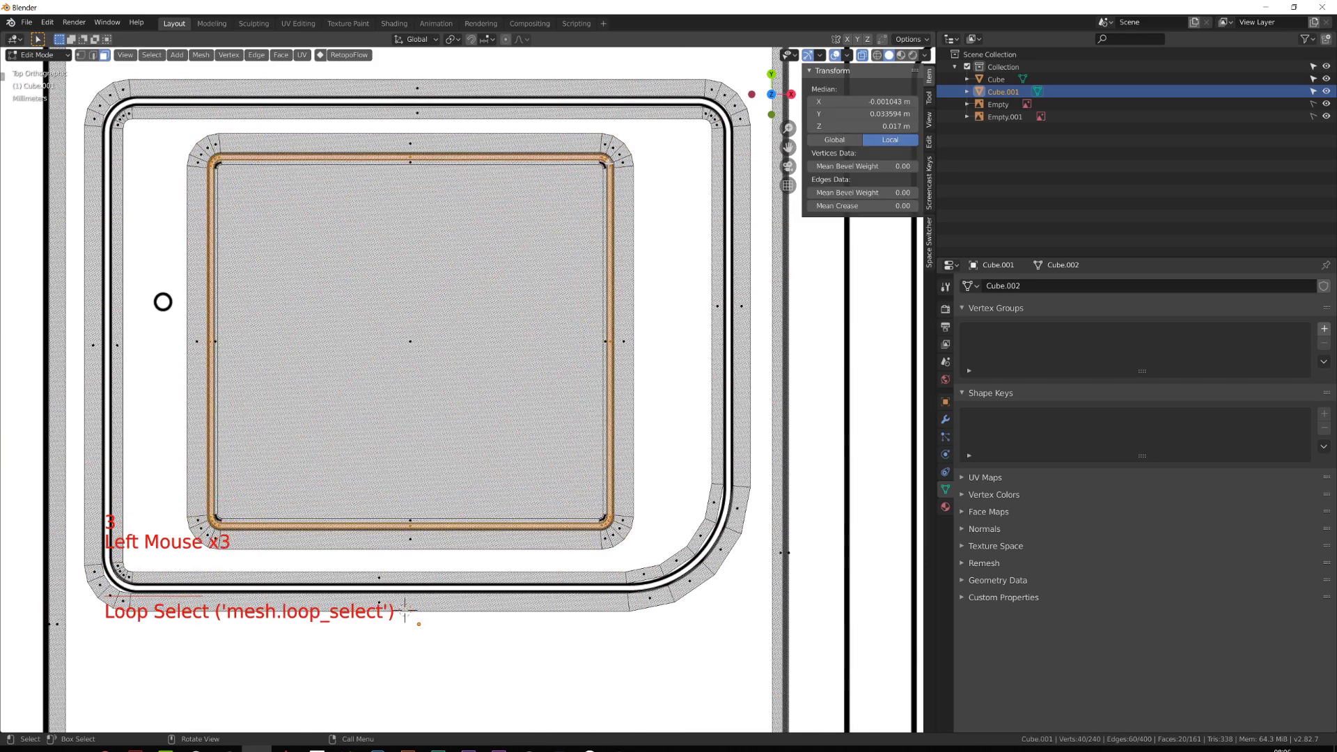
key("x")
left_click(608, 163)
Place the 3D cursor at the centre of the small LED circle beside the screen window.
middle_click_drag(342, 313, 543, 379, "shift")
scroll(544, 379, "up", 4)
scroll(544, 379, "down", 7)
scroll(543, 379, "up", 3)
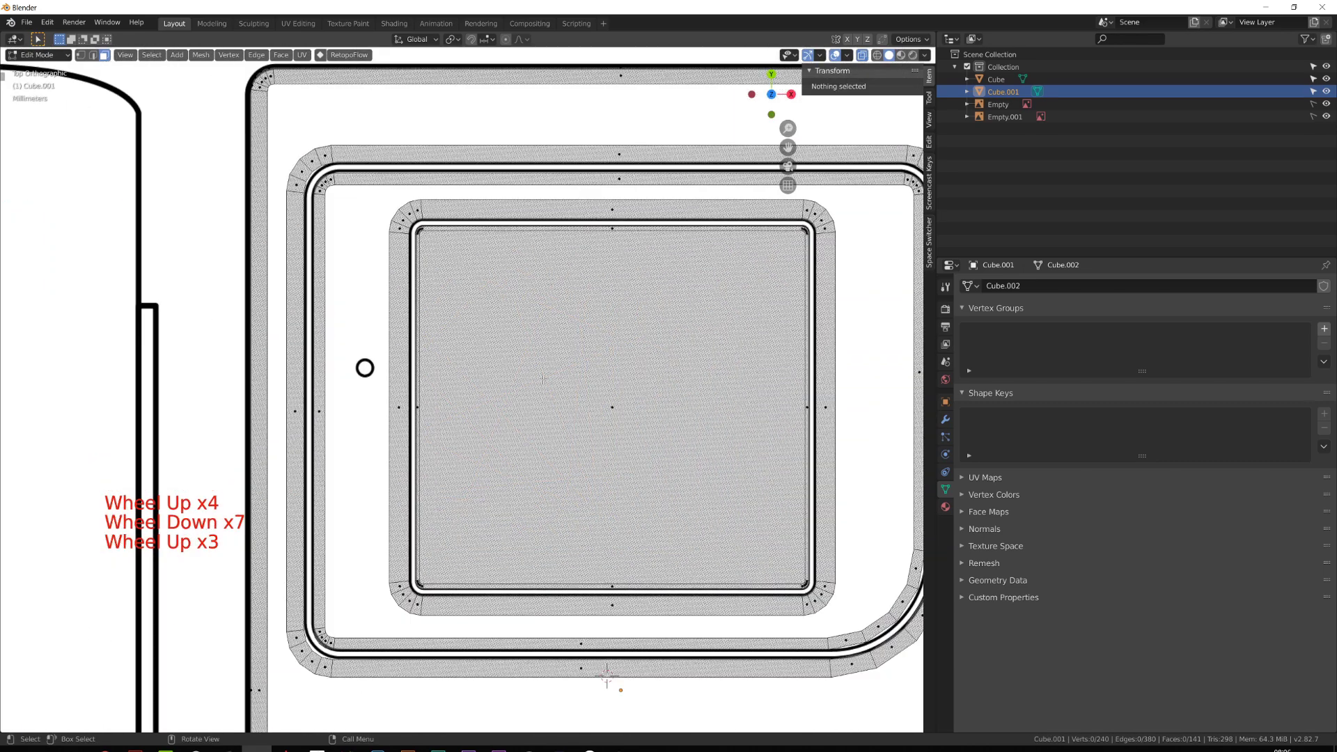
scroll(254, 343, "up", 7)
scroll(286, 349, "down", 1)
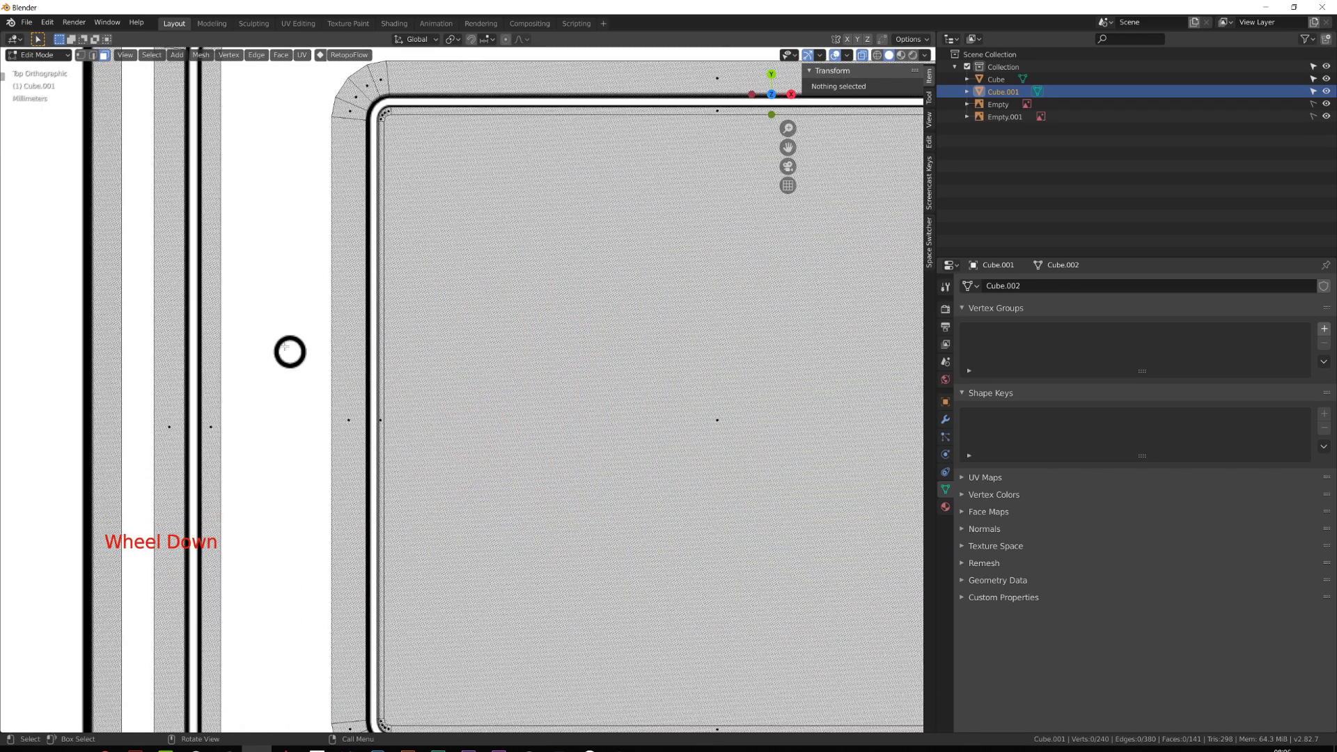
left_click(286, 348, "shift")
right_click(288, 351, "shift")
right_click(290, 311, "shift")
right_click(260, 387, "shift")
right_click(288, 351, "shift")
right_click(290, 352, "shift")
right_click(290, 352, "shift")
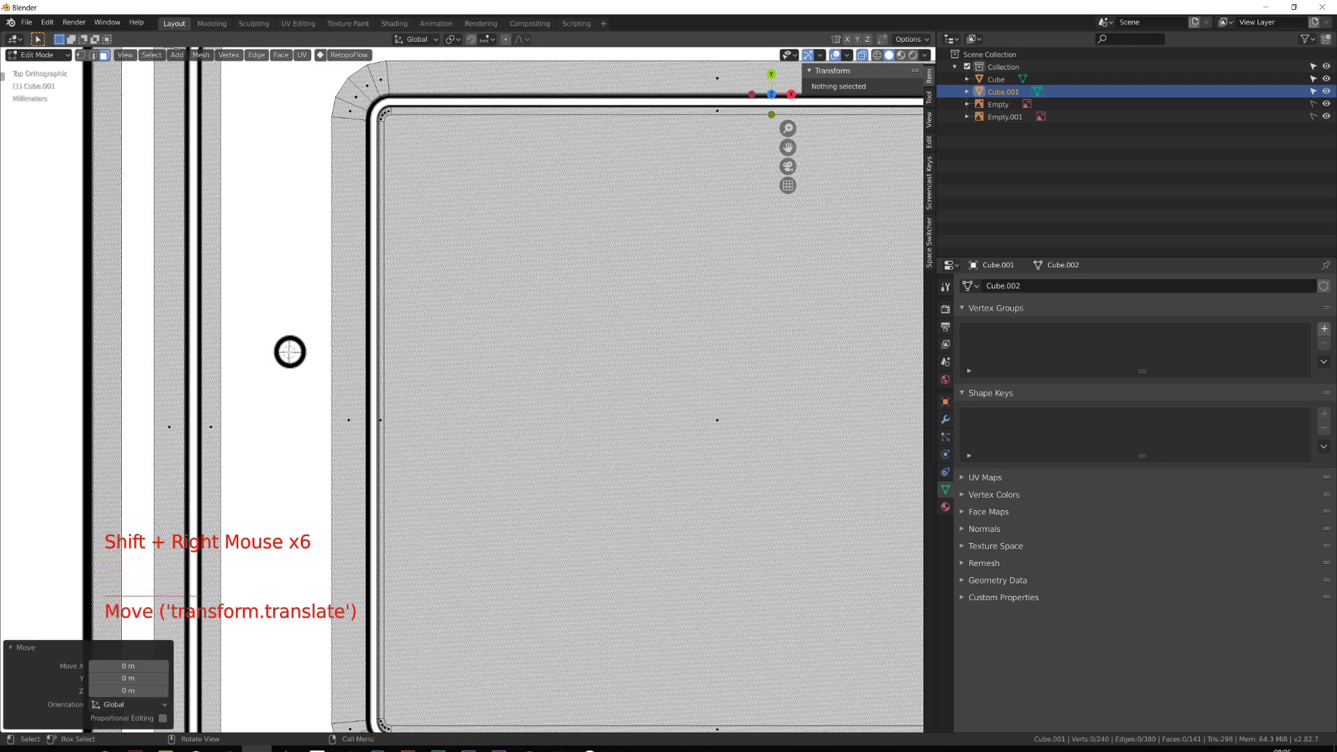
Add an 8-vertex circle at the 3D cursor and scale it down towards the LED outline.
key("shift+a")
left_click(278, 375)
left_click(234, 571)
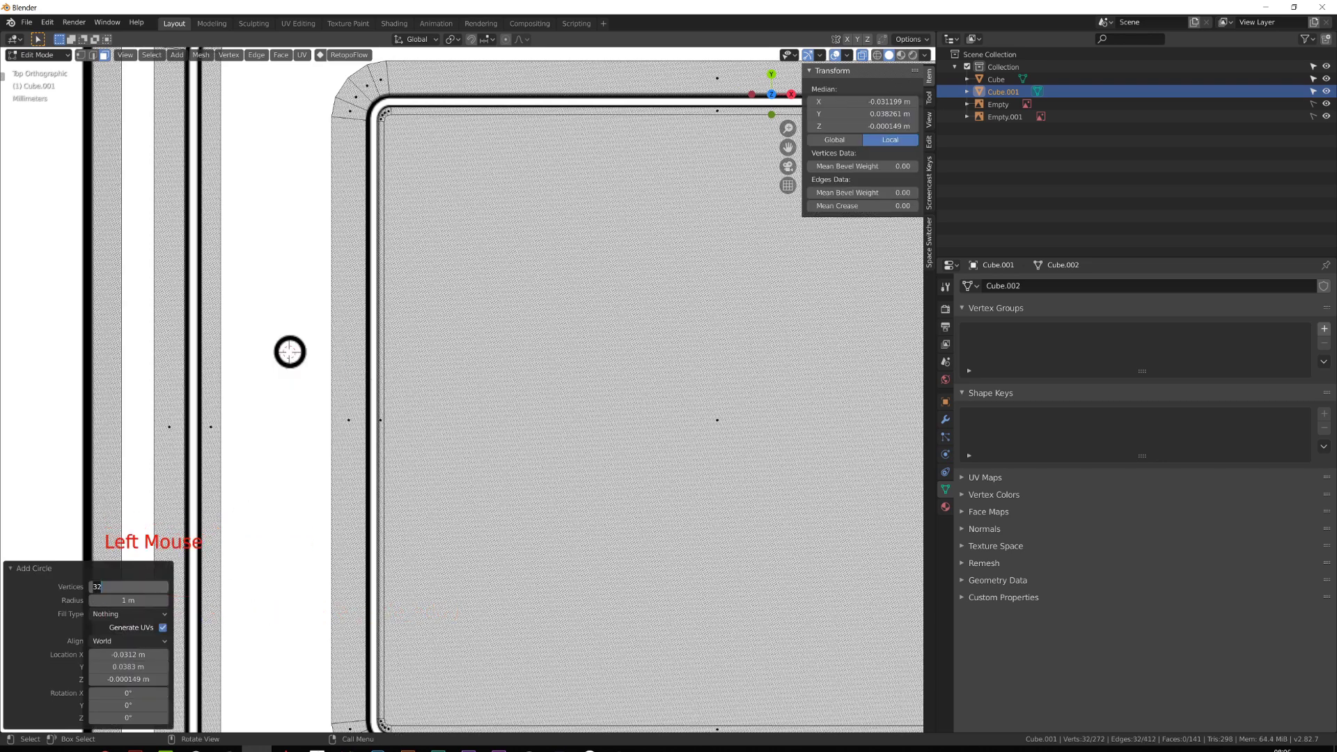
scroll(407, 379, "down", 11)
key("s")
key("s")
left_click(489, 432)
scroll(489, 432, "up", 7)
key("1")
key("s")
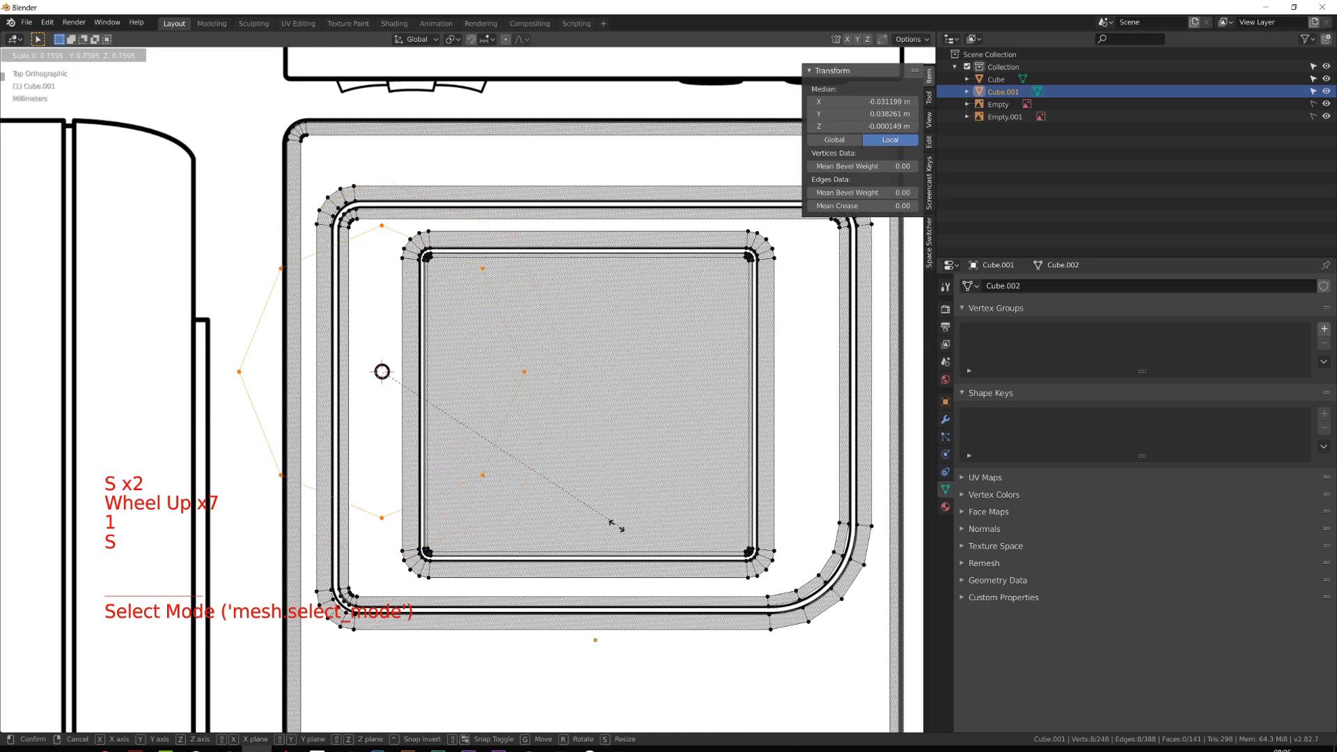
left_click(436, 405)
Scale the circle further and move it so that it is centred on and matches the LED outline.
scroll(437, 406, "up", 8)
key("s")
right_click(708, 496)
middle_click_drag(360, 441, 513, 467, "shift")
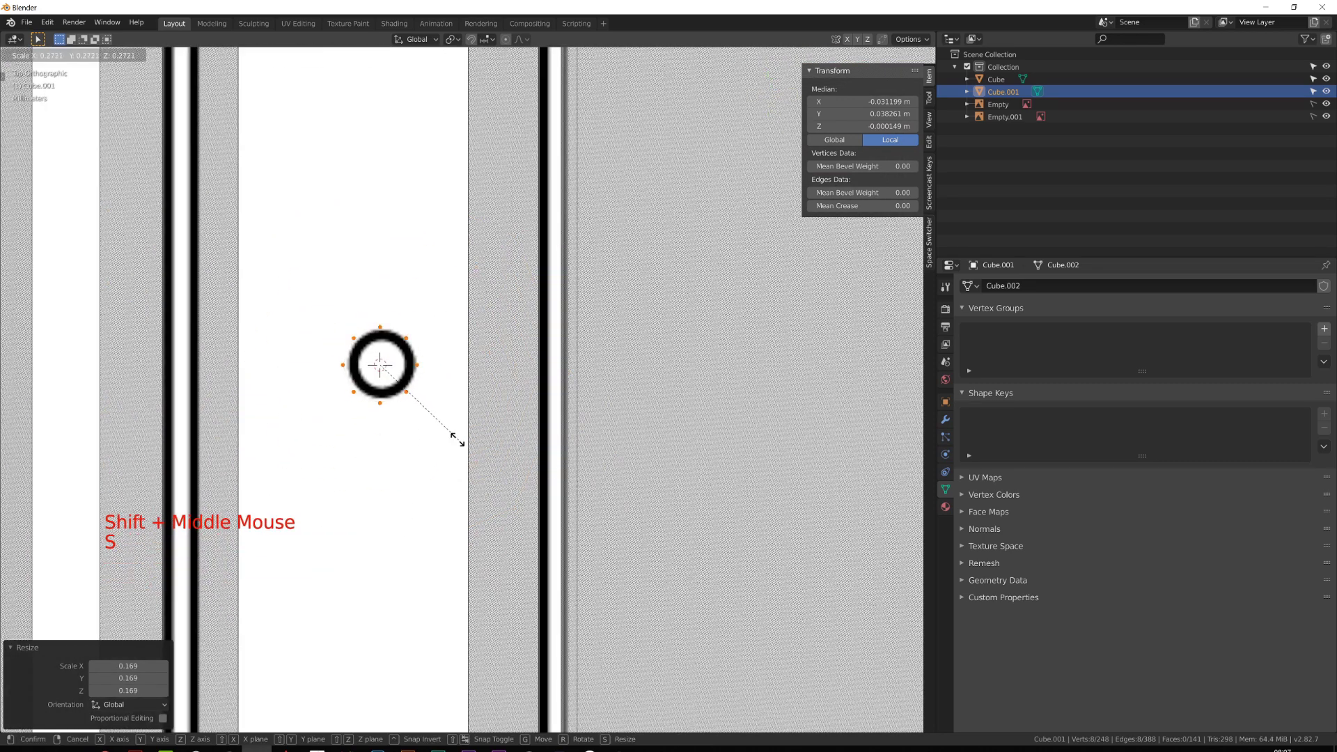
left_click(449, 432)
scroll(390, 401, "up", 2)
key("g")
left_click(341, 377)
key("s")
left_click(430, 415)
Extrude the LED circle's edge and scale the new edge to form a flat ring of faces.
key("e")
key("s")
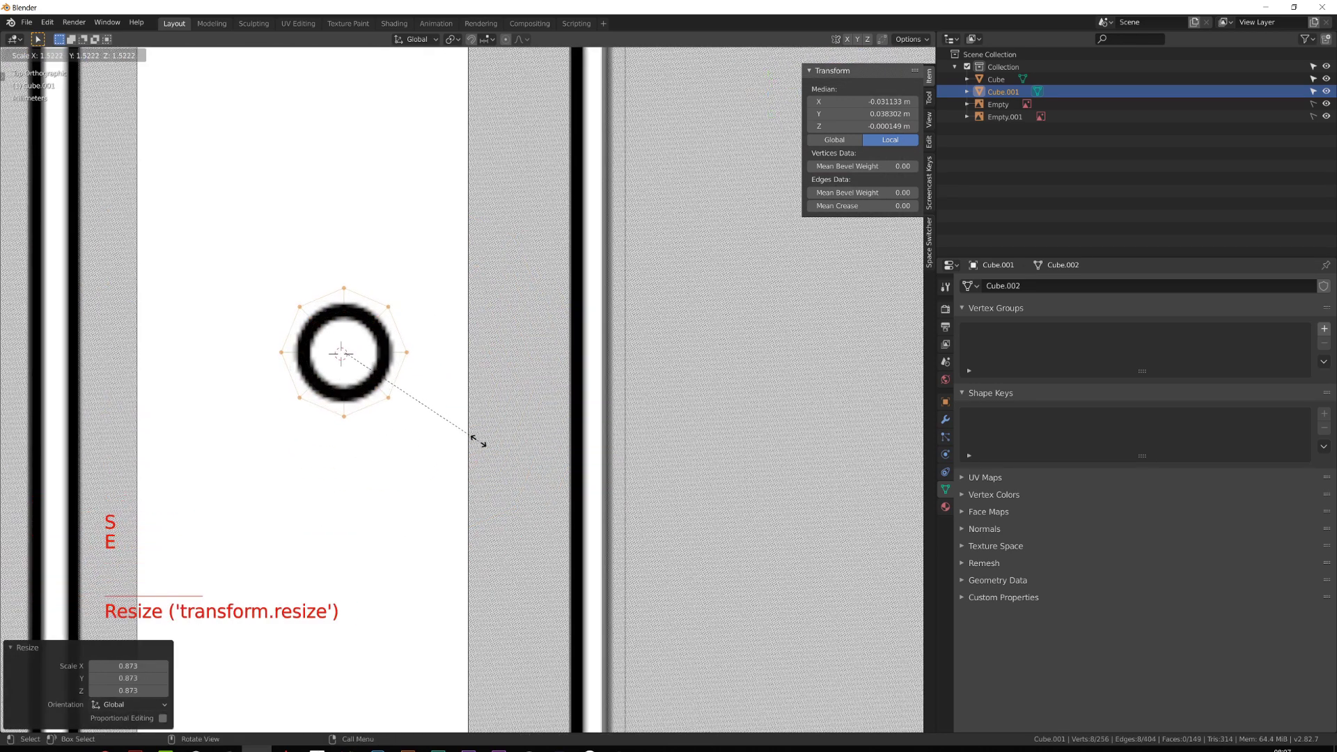
left_click(394, 392)
Switch to Object Mode and turn on the Face Orientation overlay to check the shell's normals.
key("a")
key("Tab")
left_click(846, 55)
left_click(773, 277)
scroll(468, 389, "down", 11)
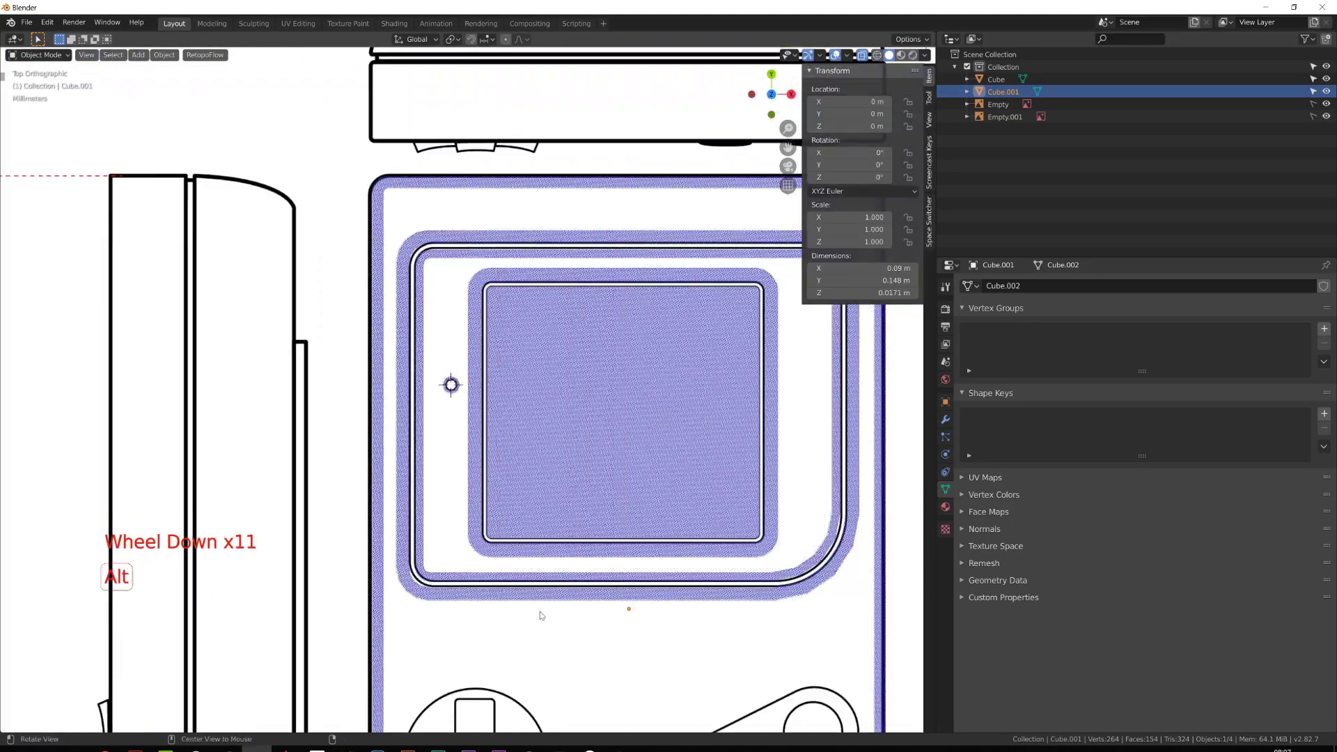
middle_click_drag(542, 615, 445, 376)
scroll(508, 427, "up", 4)
Select the whole LED ring in Edit Mode, isolate the shell in local view and try moving the ring up along Z from the front.
key("Tab")
mouse_move(446, 376)
middle_mouse_down()
mouse_move(418, 354)
mouse_move(432, 364)
middle_mouse_up()
key("alt+a")
key("l")
key("KP_Divide")
scroll(494, 397, "up", 3)
middle_click_drag(493, 397, 504, 358)
key("KP_1")
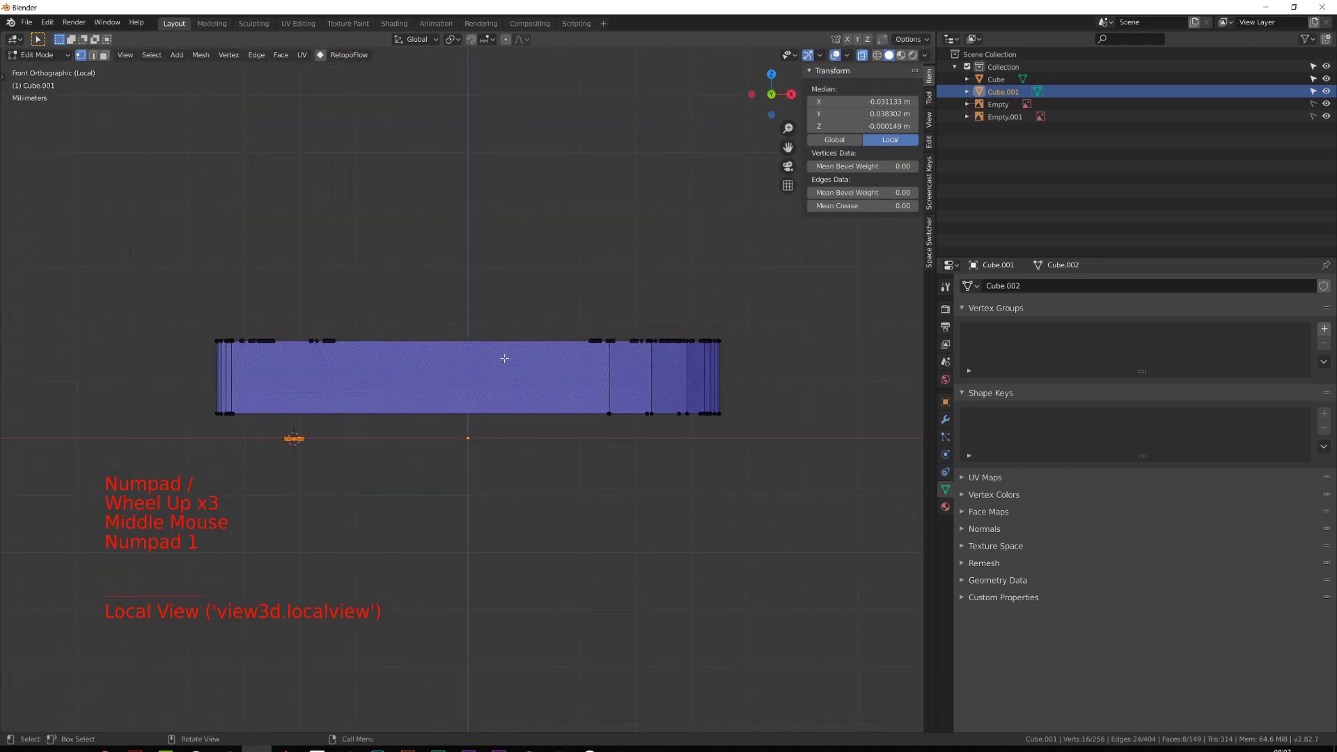
key("g")
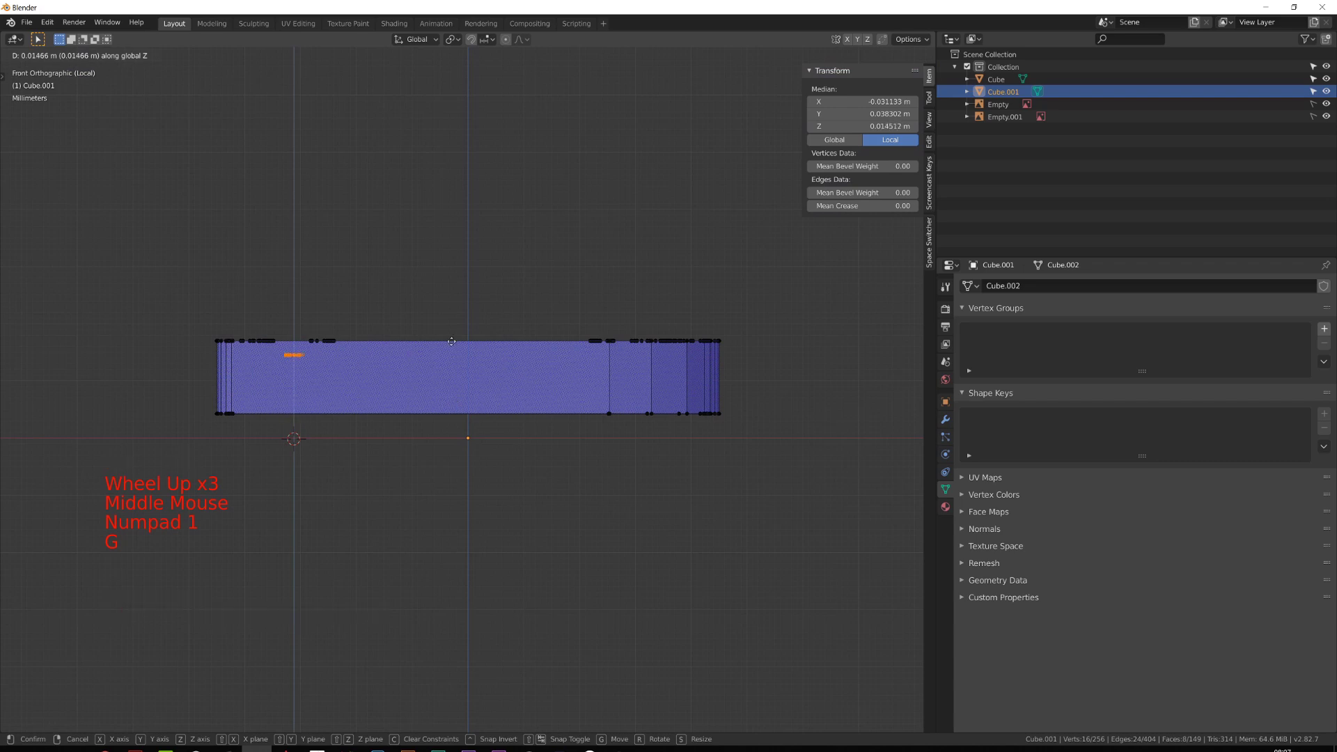
right_click(452, 341)
Snap the LED ring along Z to the height of the shell's front face using vertex snapping, and turn snapping back off.
left_click(471, 40)
left_click(486, 40)
left_click(480, 90)
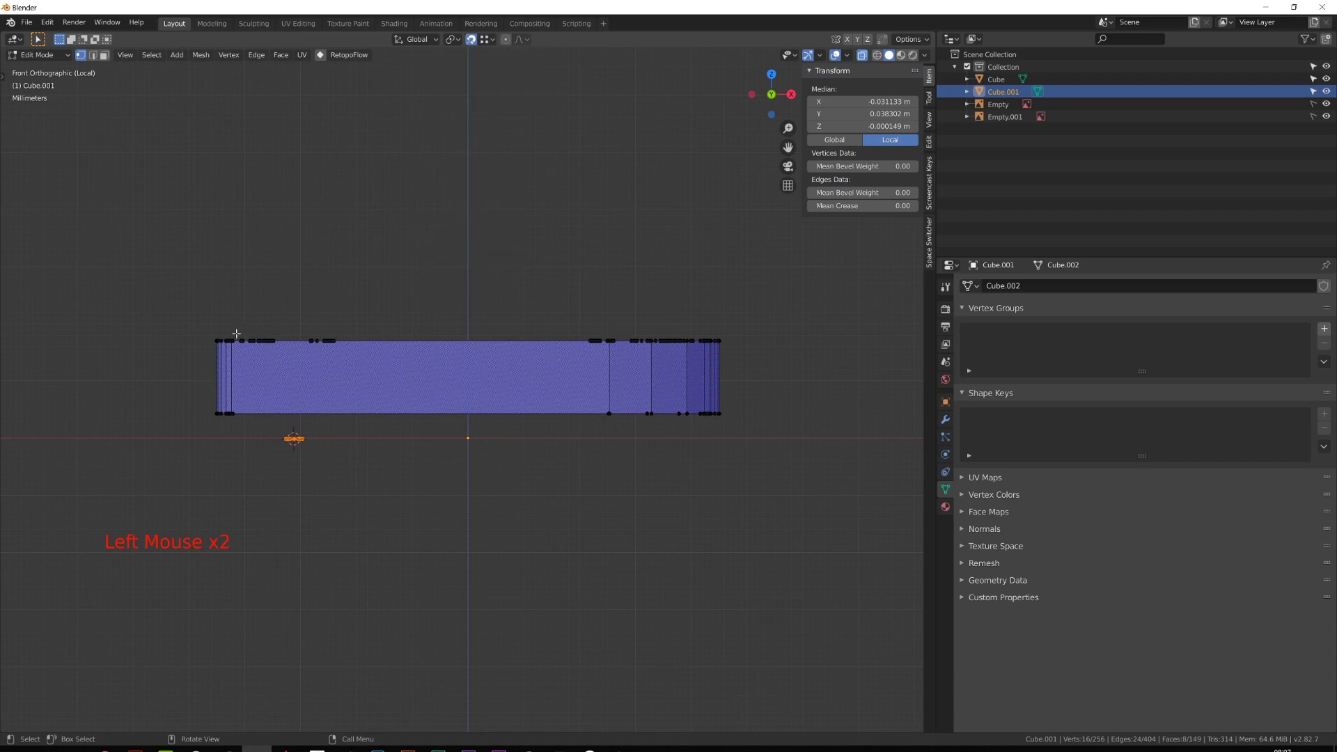
scroll(238, 334, "up", 3)
middle_click_drag(245, 224, 278, 334)
key("g")
left_click(205, 267)
middle_click_drag(279, 334, 307, 313, "shift")
middle_click_drag(553, 390, 510, 354)
left_click(471, 40)
key("Tab")
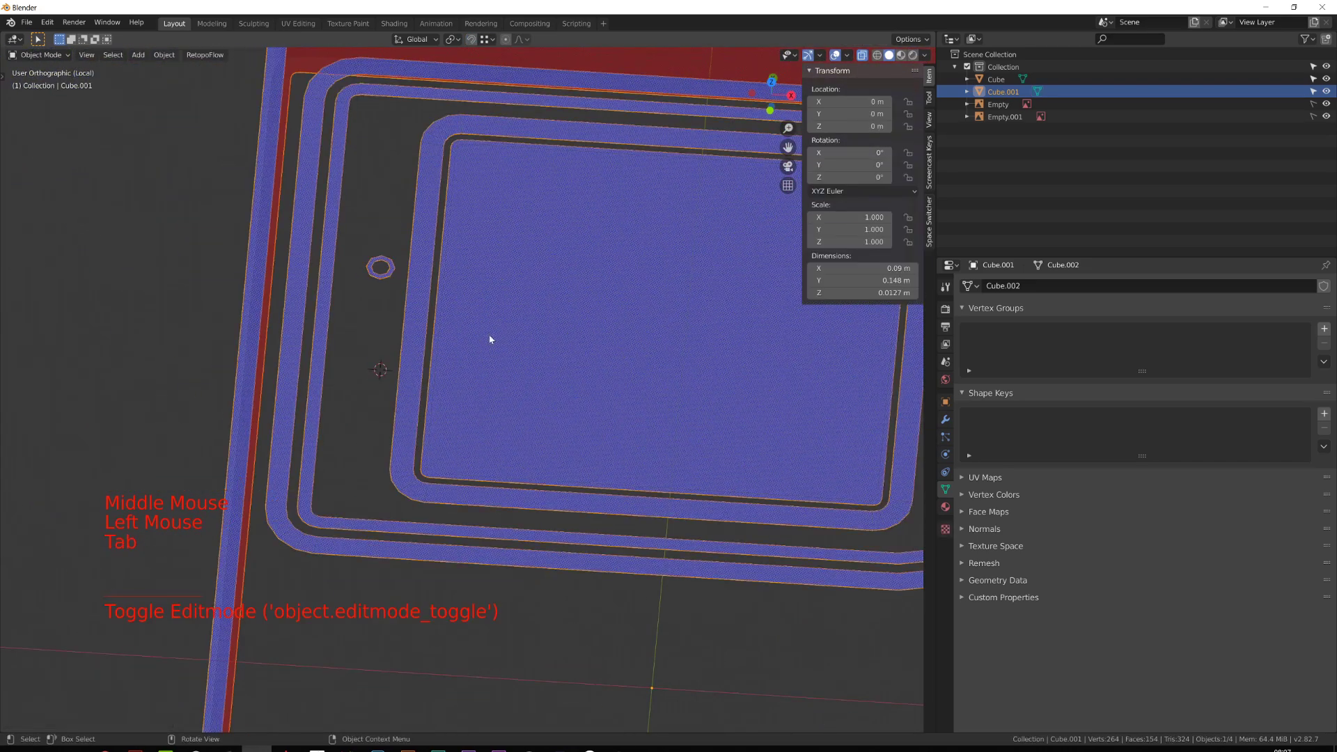
Select the inner edge loop on the shell's open underside and edge-slide it by a factor of about 0.56 in top view.
key("KP_7")
scroll(615, 543, "down", 4)
middle_click_drag(616, 543, 612, 519, "shift")
middle_click_drag(612, 519, 665, 433)
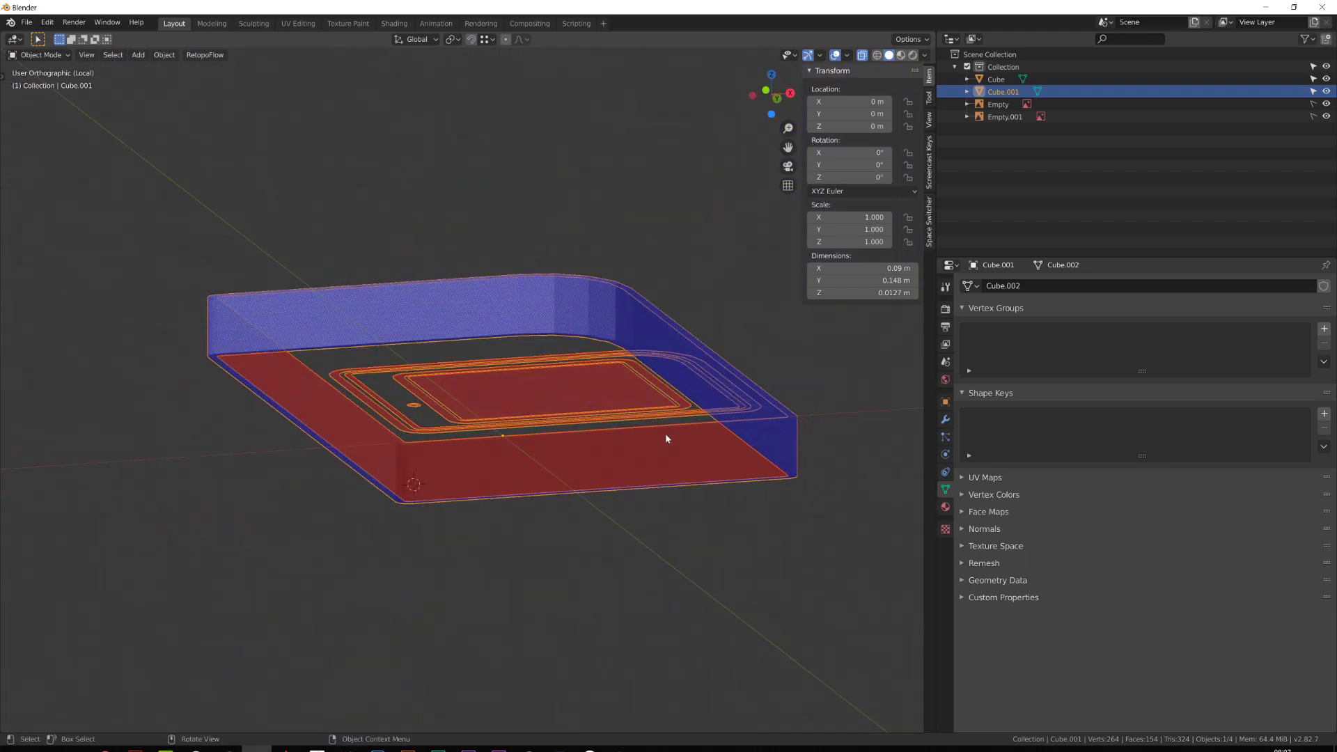
key("Tab")
left_click(676, 390)
key("KP_Divide")
key("KP_3")
scroll(669, 383, "down", 4)
scroll(669, 383, "up", 1)
middle_click_drag(669, 383, 666, 375, "shift")
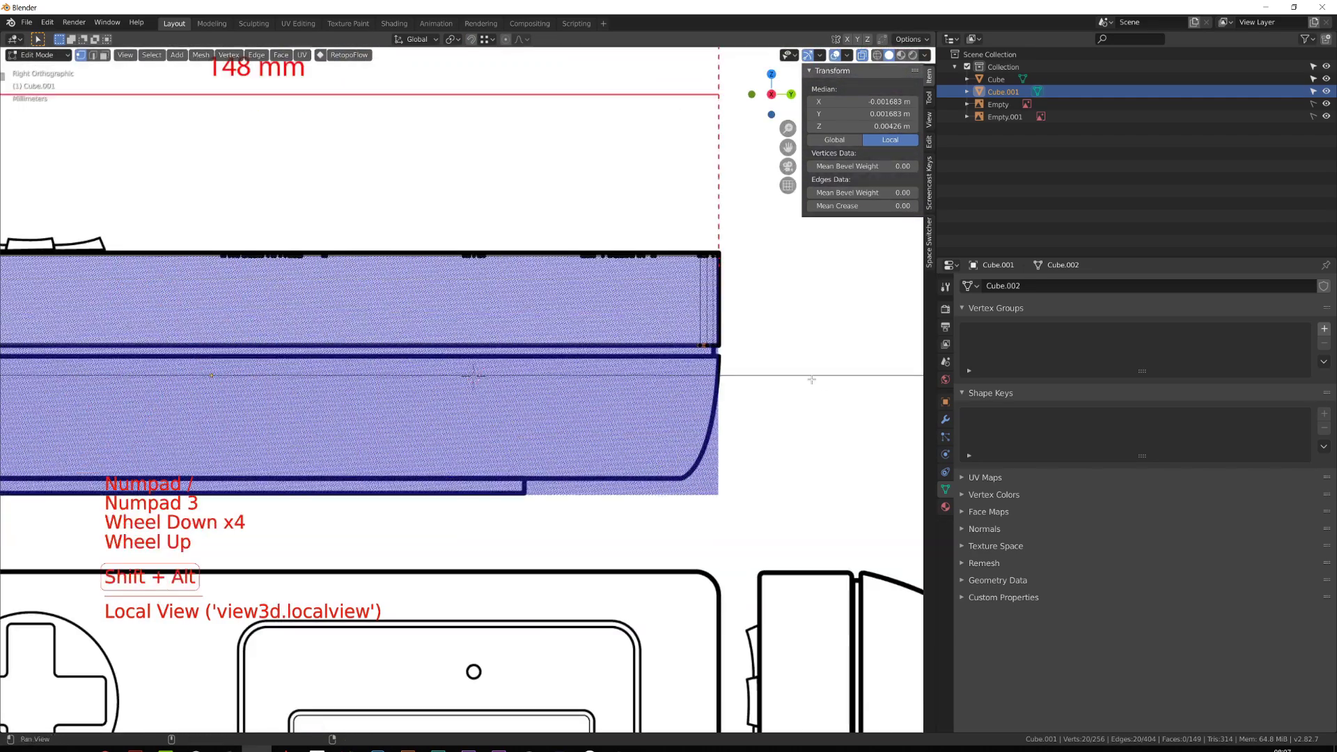
scroll(666, 375, "up", 3)
key("KP_7")
scroll(667, 376, "down", 3)
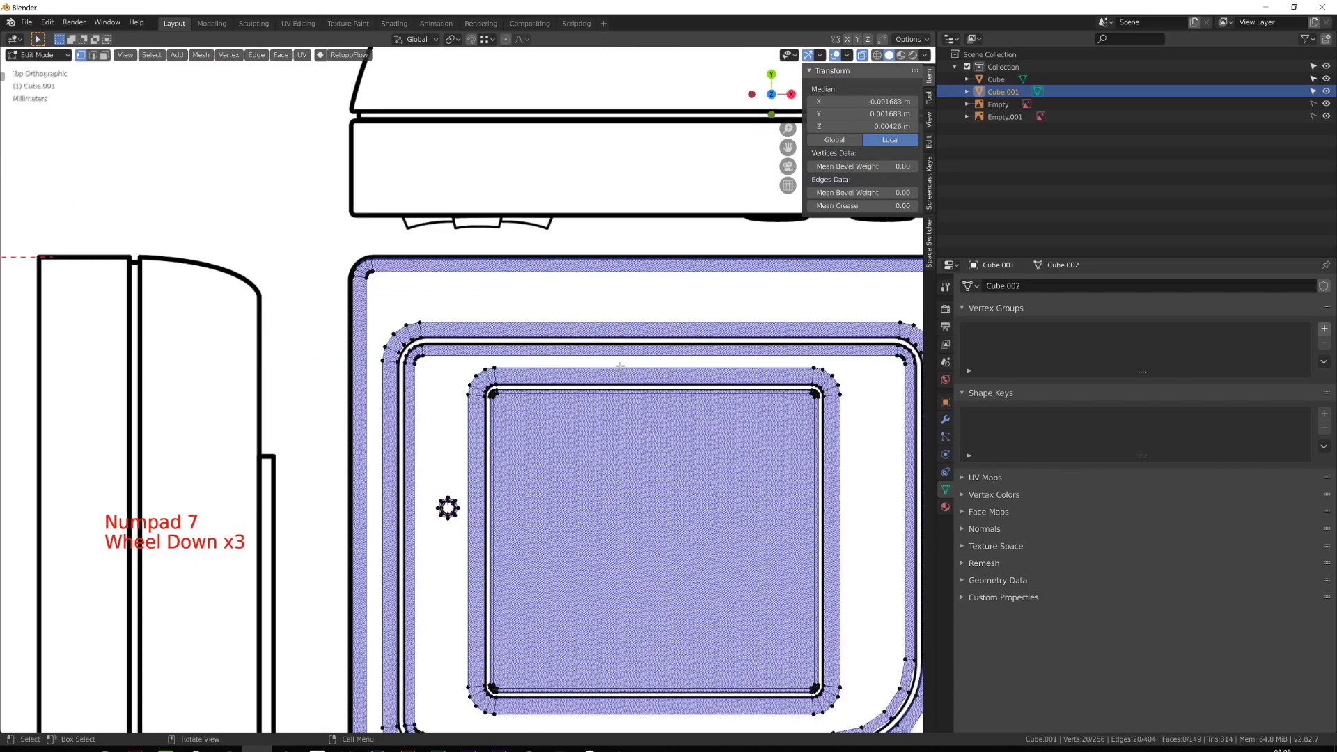
key("g")
key("g")
left_click(575, 327)
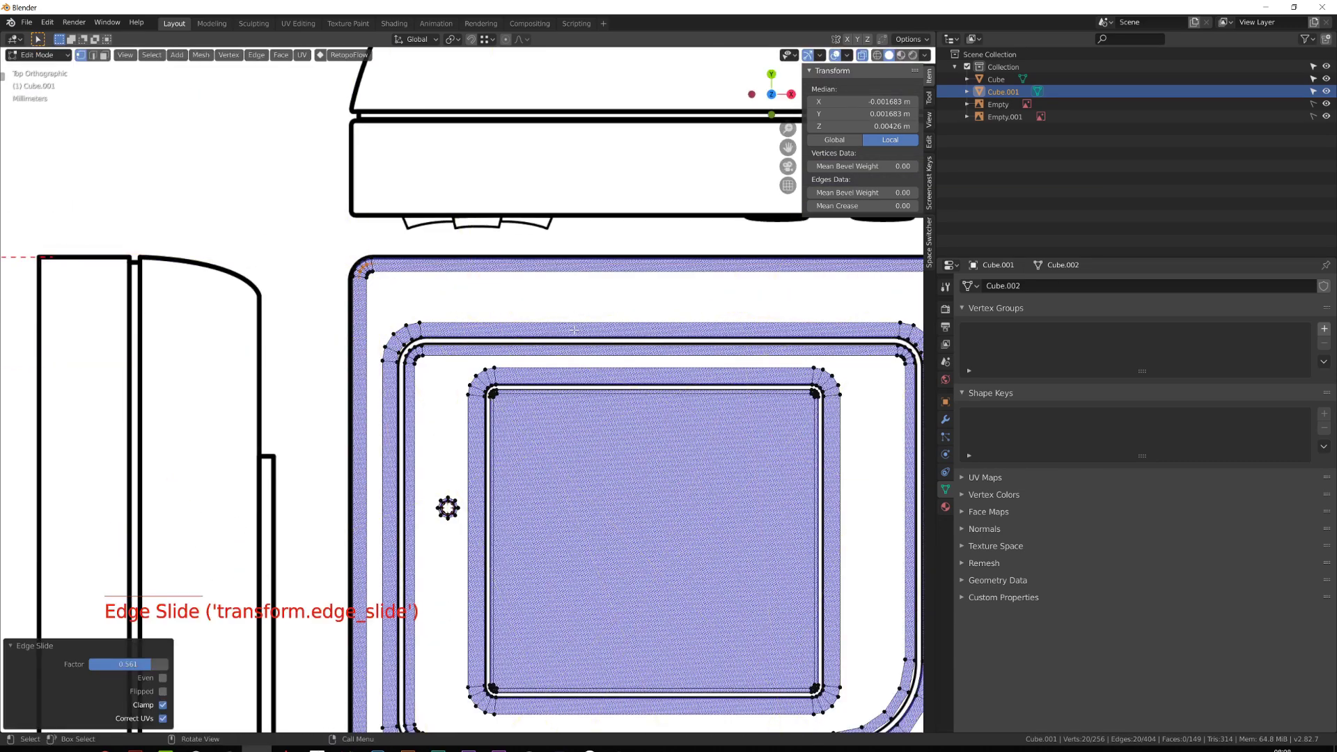
In the right view, extrude the underside edge loop about 0.00162 m down to the joint's lower line and return to Object Mode.
key("KP_3")
scroll(620, 372, "up", 3)
key("e")
left_click(620, 371)
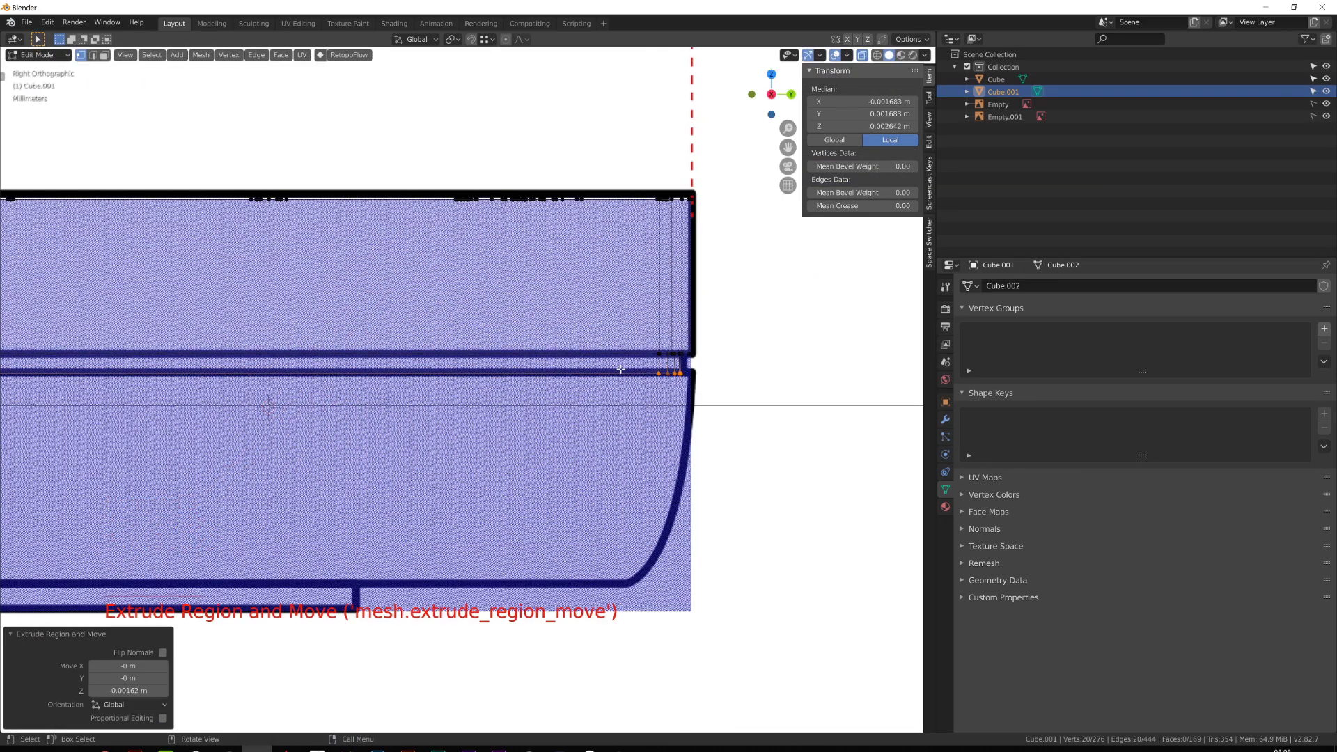
scroll(621, 368, "down", 5)
middle_click_drag(621, 368, 679, 425)
key("KP_Divide")
scroll(593, 431, "up", 3)
key("a")
key("a")
key("a")
key("Tab")
mouse_move(515, 425)
middle_mouse_down()
mouse_move(594, 431)
mouse_move(612, 471)
middle_mouse_up()
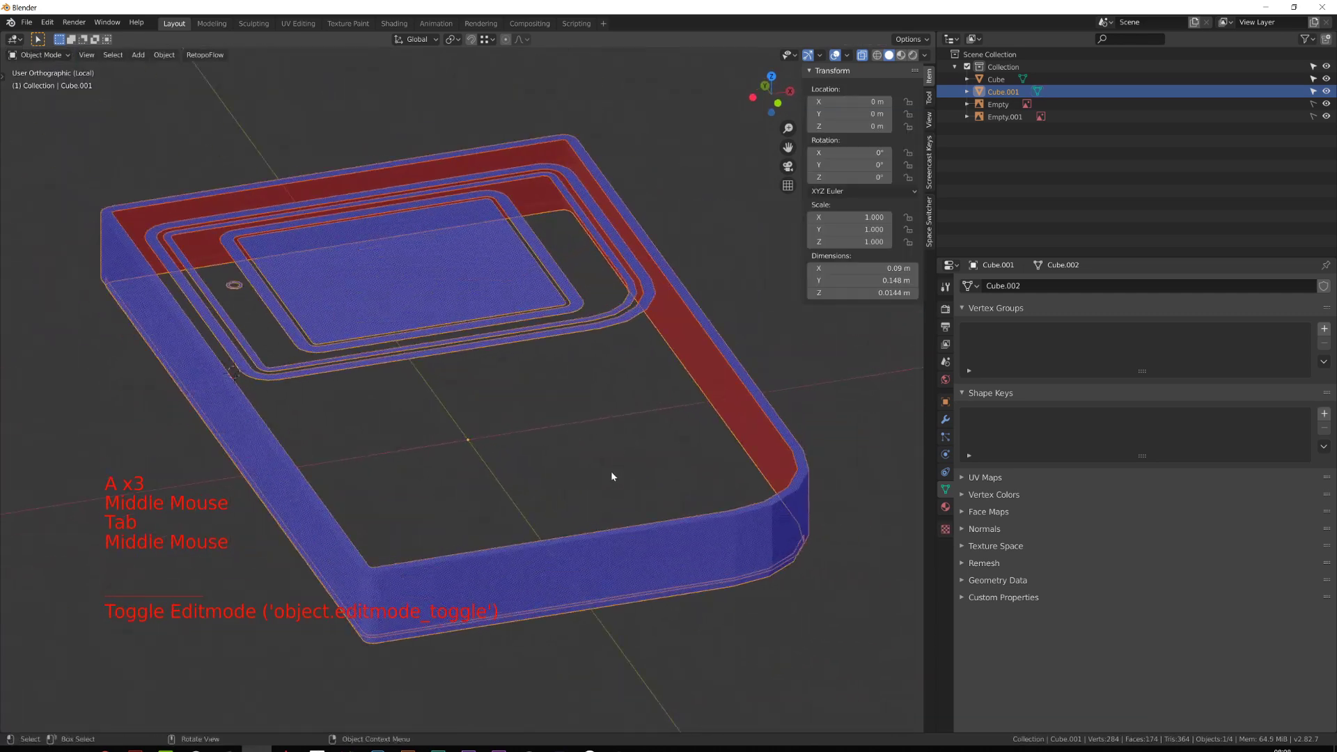
Set the viewport lighting to the glossy red MatCap and turn off the Face Orientation overlay.
left_click(925, 55)
left_click(913, 113)
left_click(913, 143)
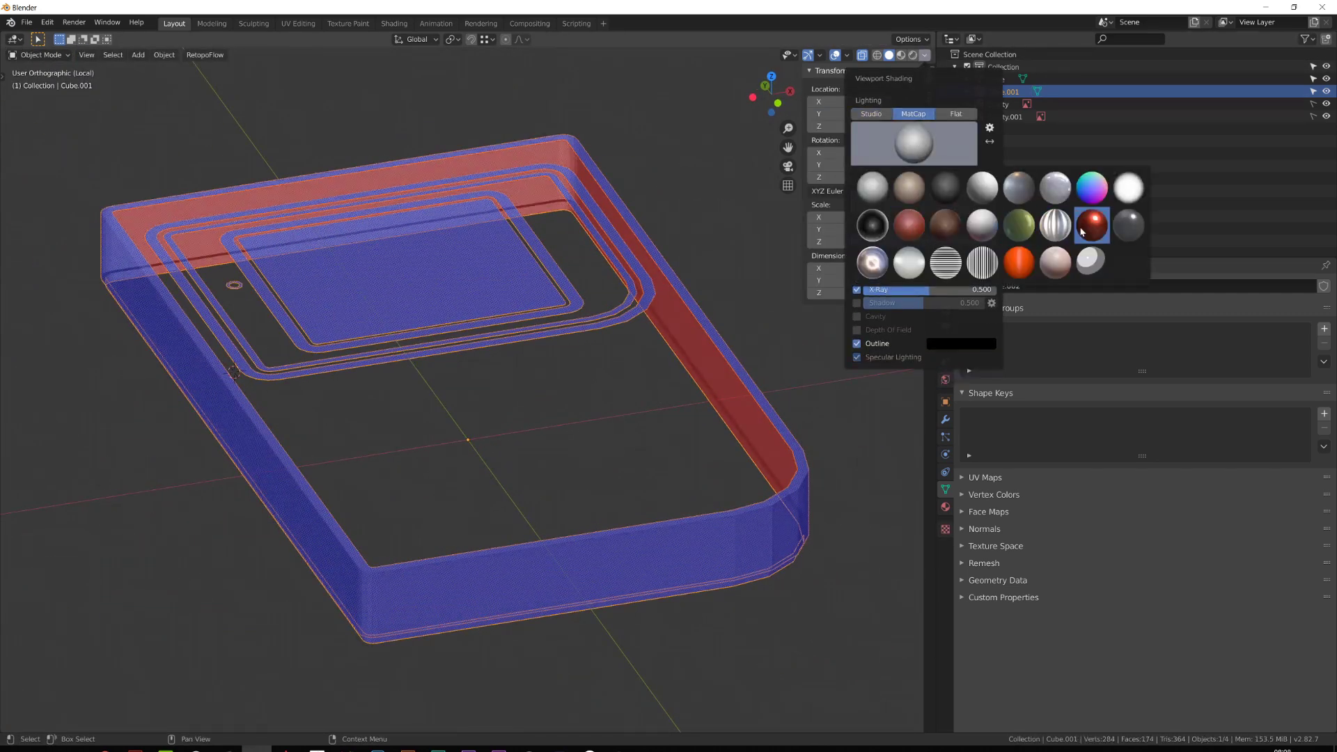
left_click(1081, 231)
left_click(847, 55)
left_click(770, 275)
Shade the shell smooth and turn off X-ray to inspect its surface.
scroll(590, 373, "down", 2)
middle_click_drag(590, 373, 611, 312)
right_click(614, 434)
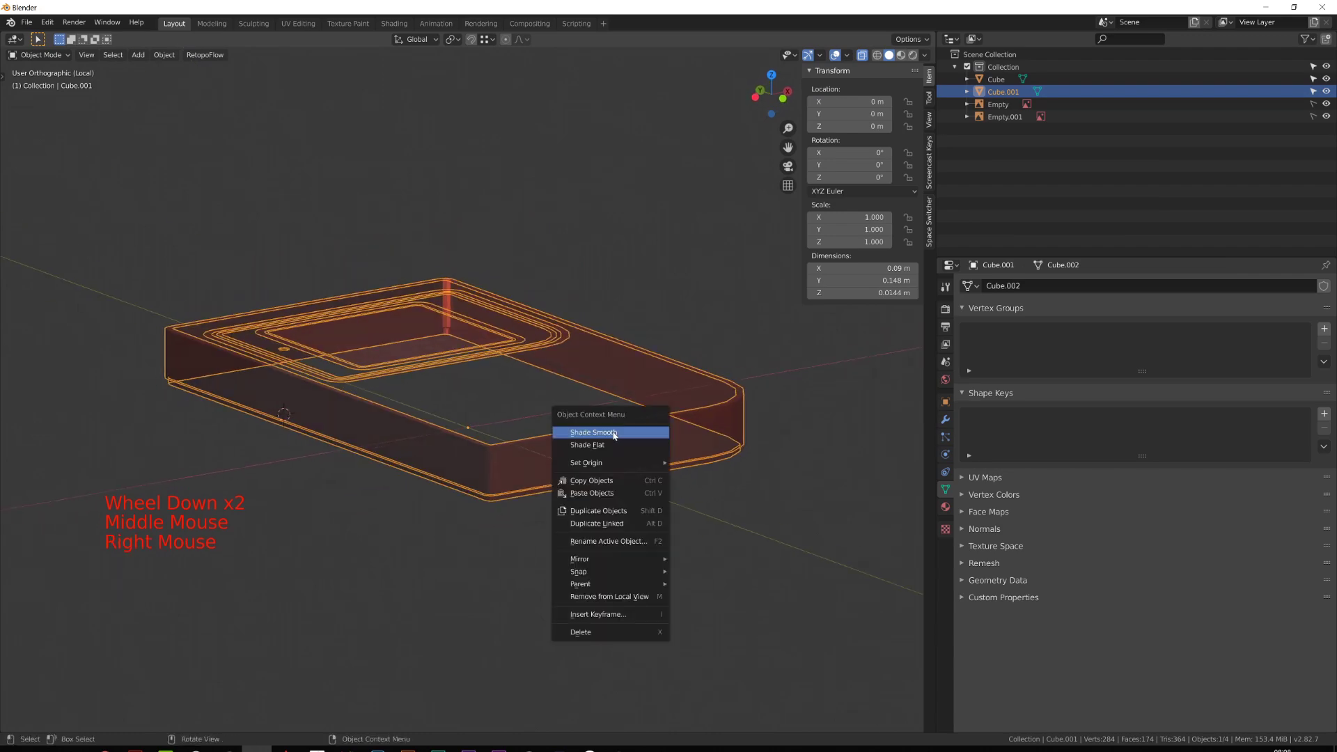
left_click(614, 433)
scroll(645, 421, "up", 2)
middle_click_drag(645, 421, 570, 452)
key("alt+z")
scroll(629, 443, "down", 3)
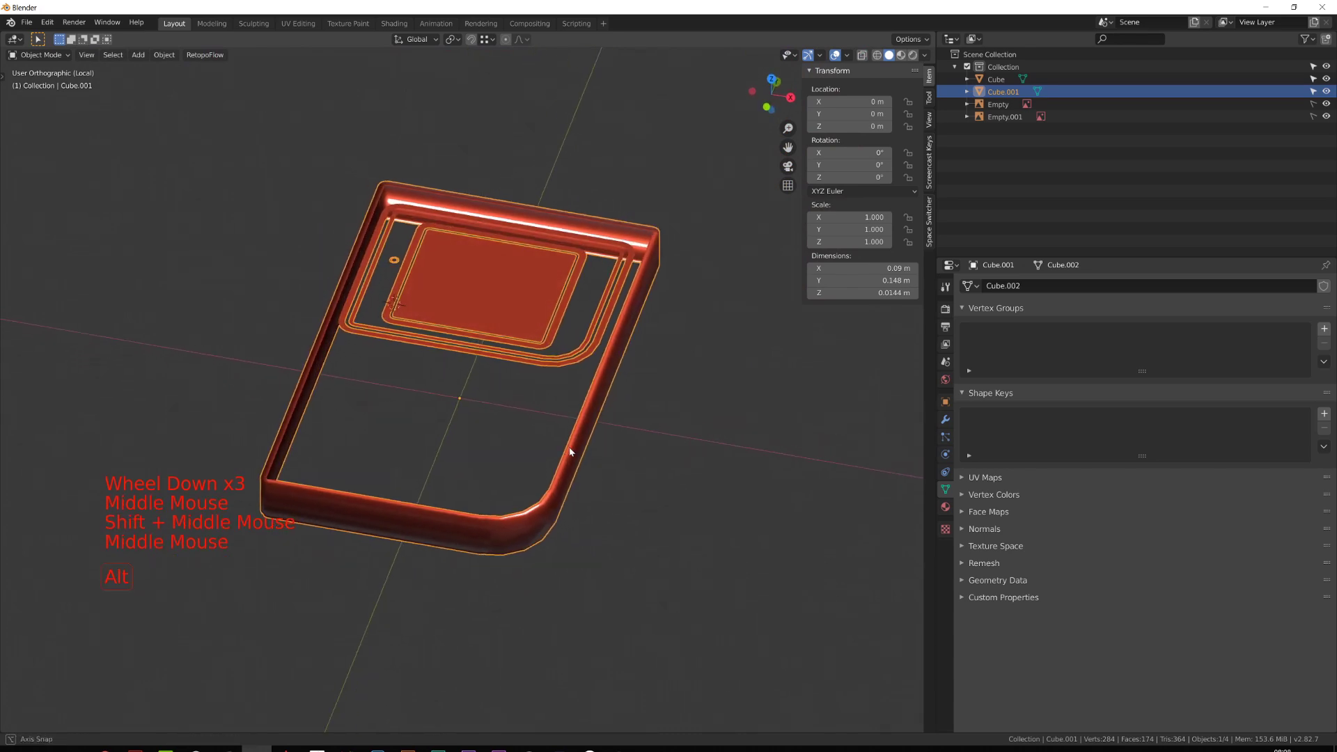
Add a Subdivision Surface modifier to the shell.
left_click(945, 419)
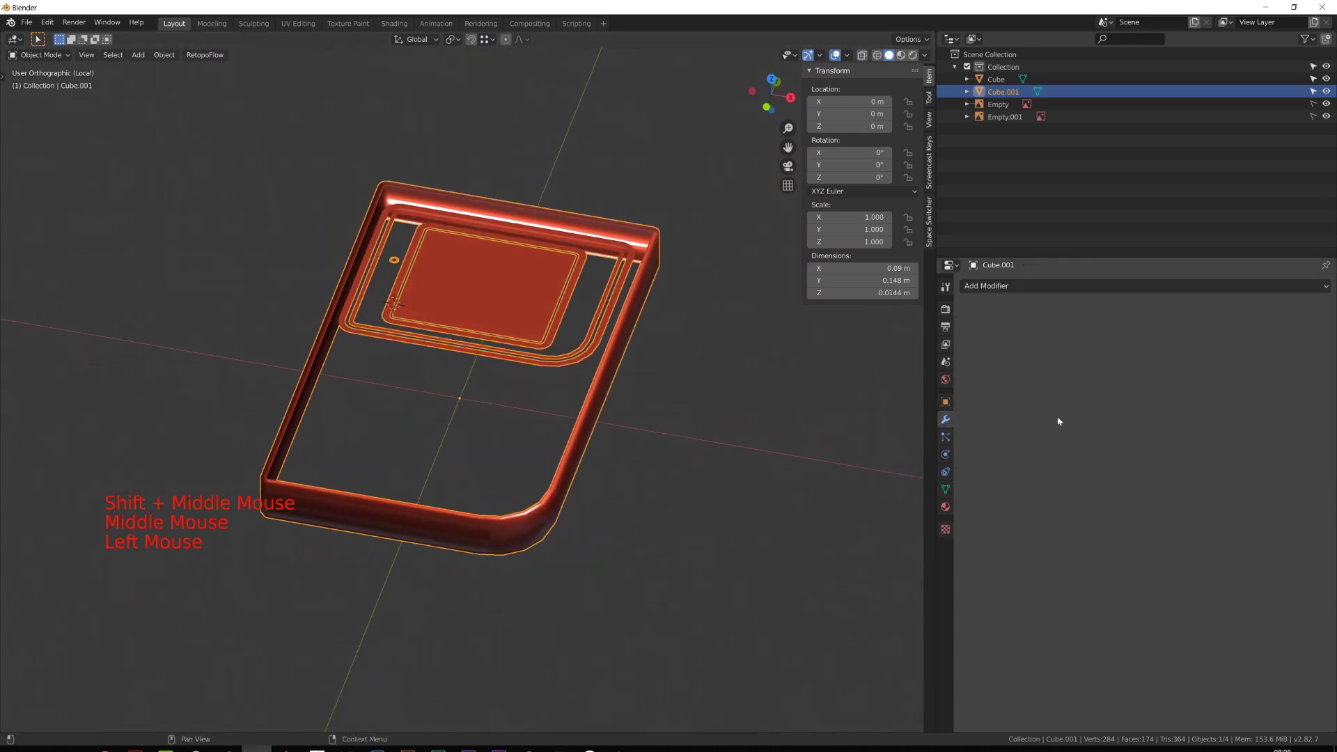
left_click(1043, 287)
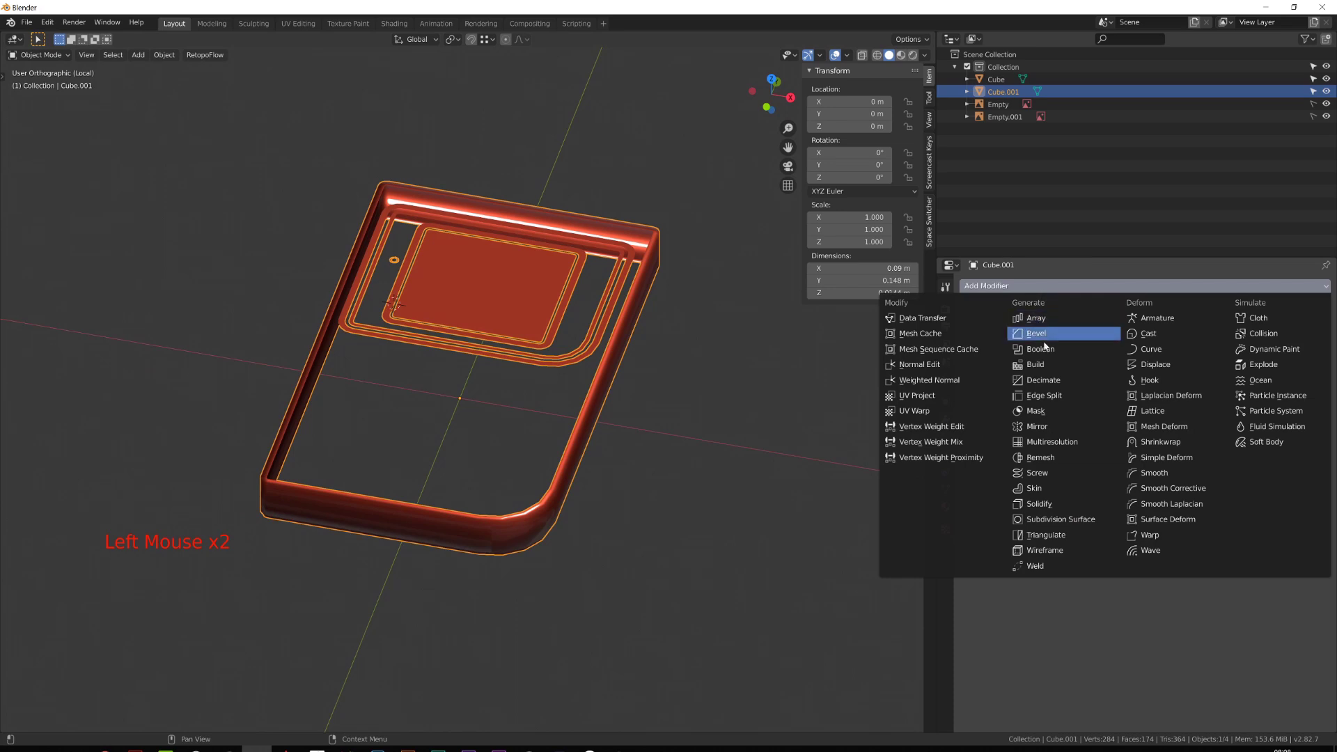
left_click(1045, 520)
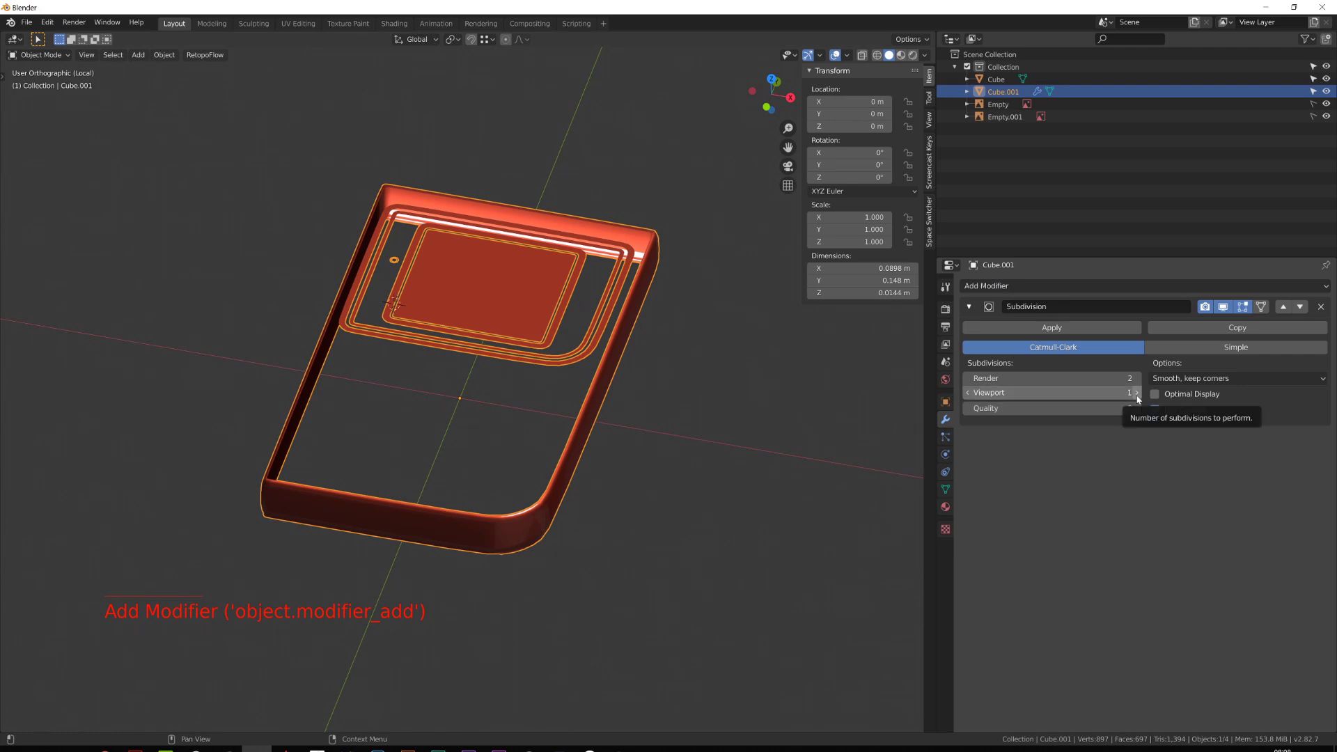
Examine the subdivided shell's bottom edge up close in top view.
scroll(666, 546, "up", 2)
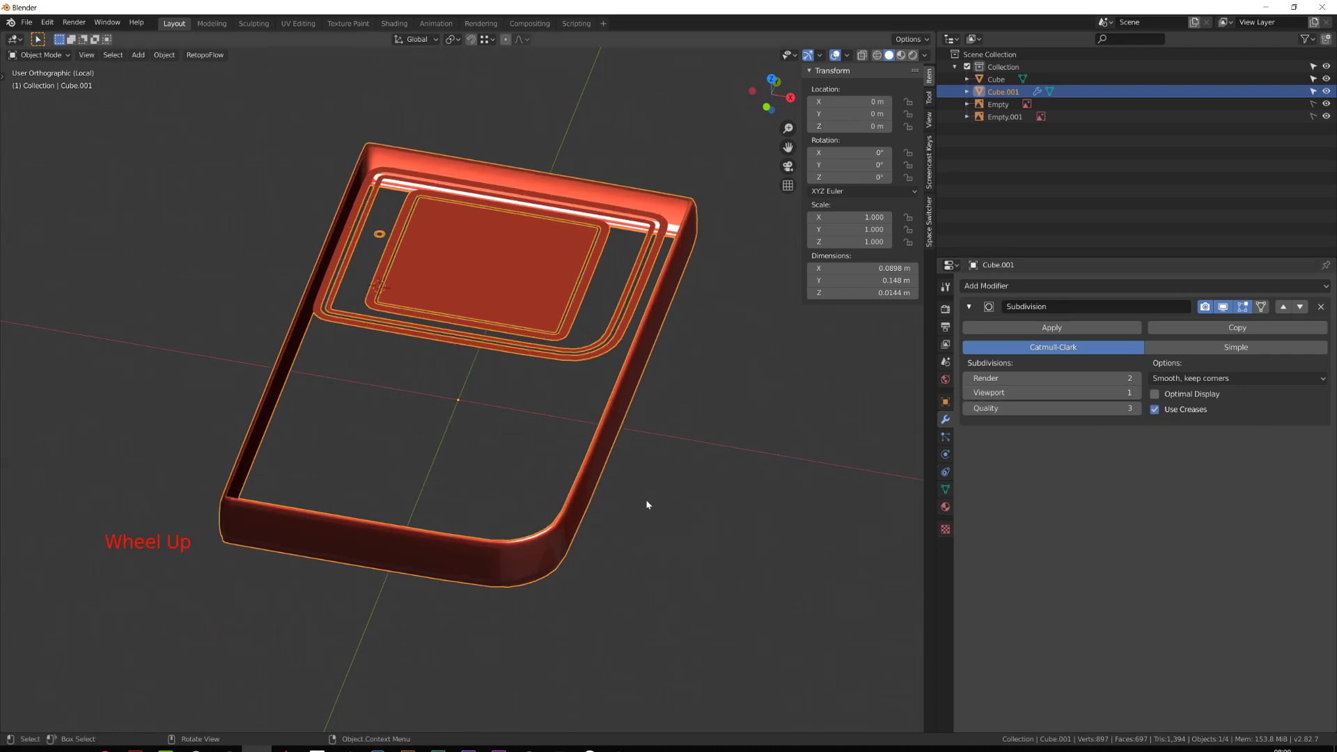
key("KP_7")
middle_click_drag(648, 557, 662, 397, "shift")
scroll(627, 430, "up", 4)
key("Tab")
scroll(574, 532, "up", 1)
key("Tab")
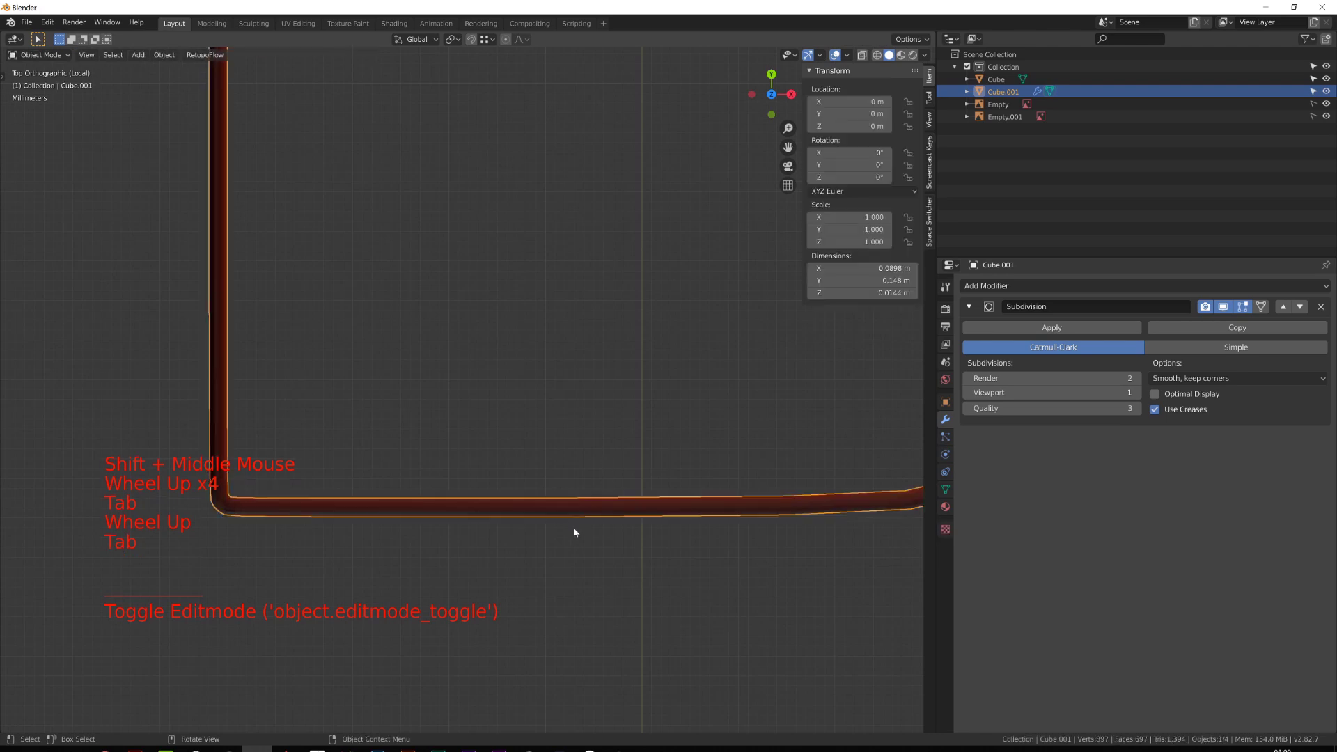
Add a plane in top view and scale it down to about 0.101 m square.
middle_click_drag(574, 532, 420, 368, "shift")
key("shift+a")
left_click(489, 372)
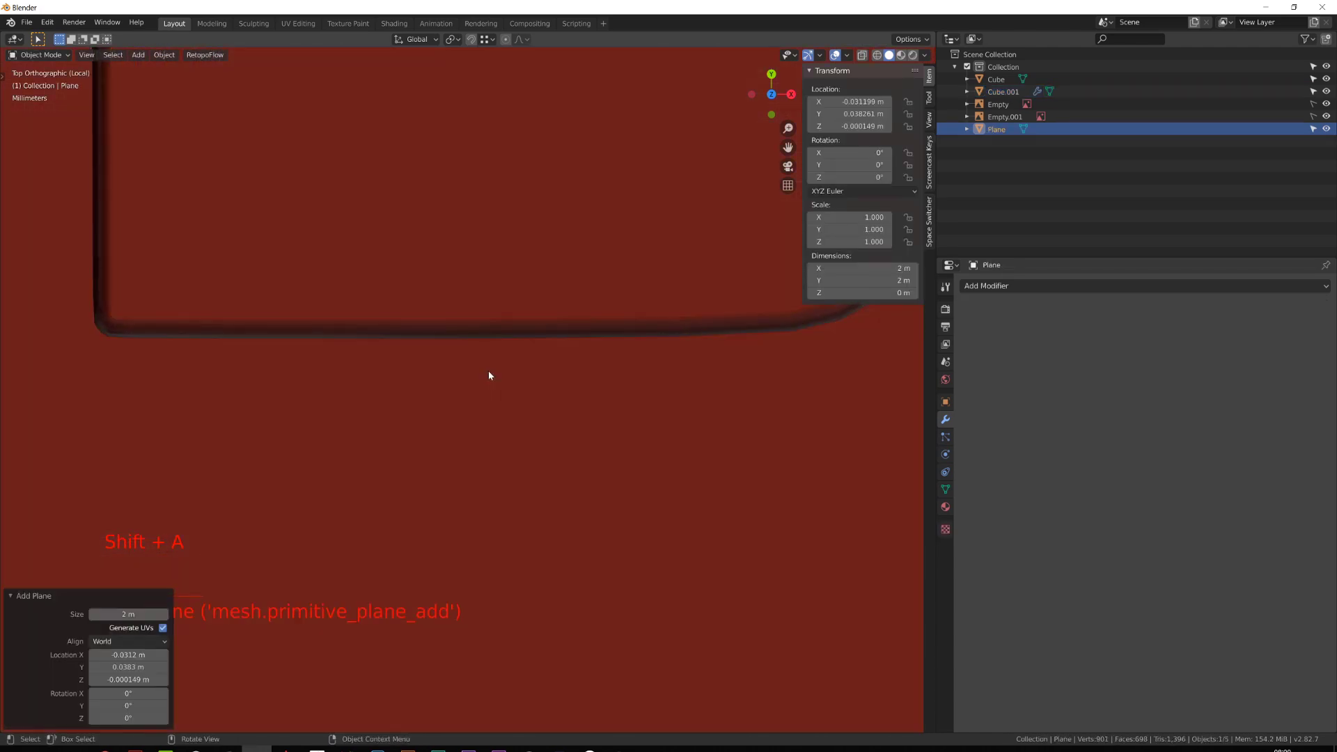
key("s")
left_click(669, 616)
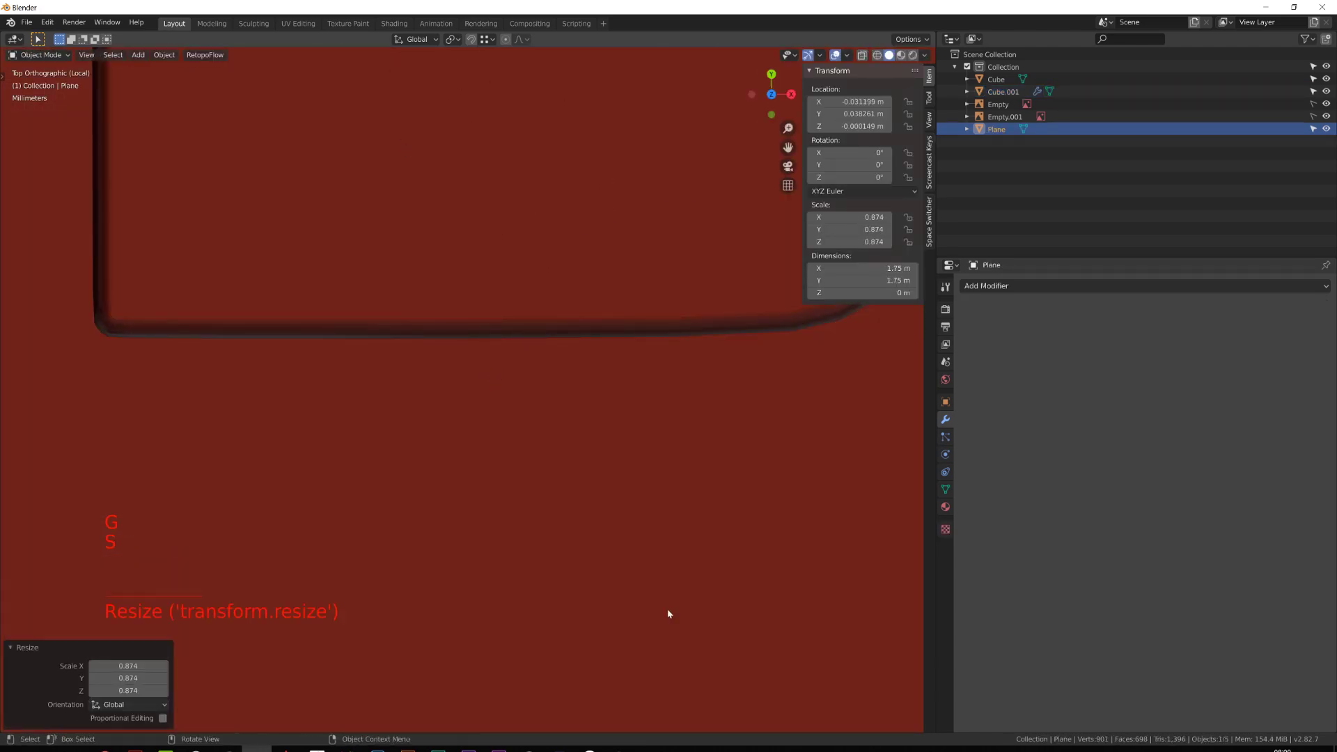
key("s")
left_click(695, 550)
key("s")
left_click(576, 335)
key("s")
left_click(508, 212)
key("s")
left_click(513, 262)
scroll(513, 262, "down", 12)
key("s")
left_click(508, 299)
Move the plane below the shell so that its straight upper edge meets the shell's bottom edge.
key("g")
left_click(537, 493)
scroll(533, 480, "up", 15)
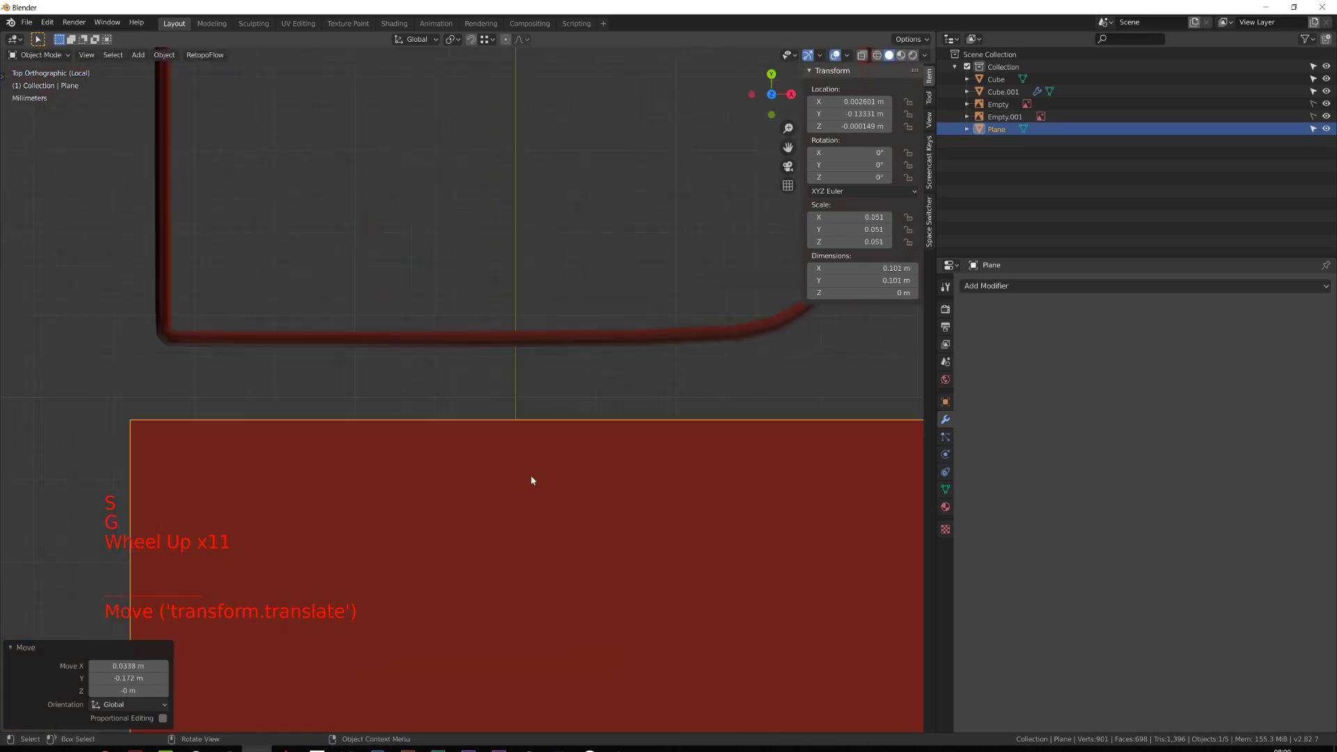
key("g")
left_click(531, 290)
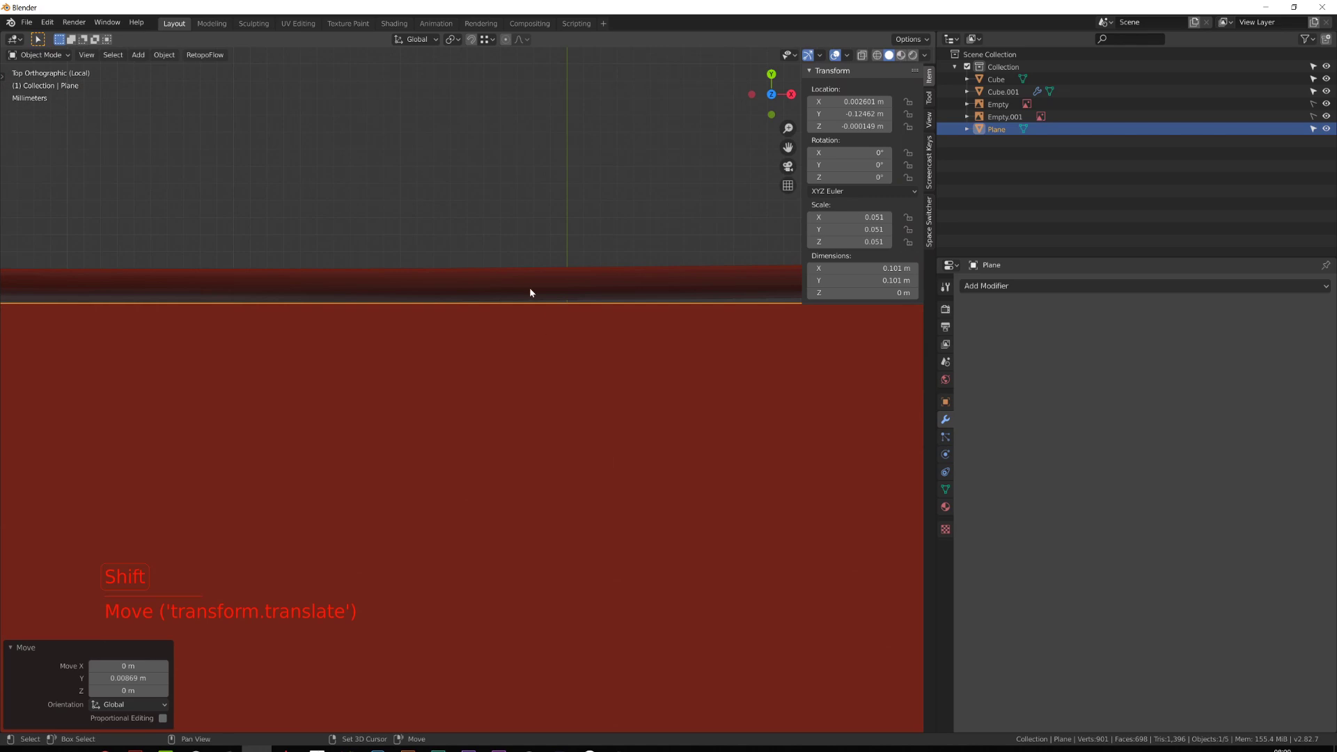
Select the shell along with the plane and compare its bottom edge with the plane's straight edge in an enlarged viewport.
left_click(512, 362, "shift")
scroll(510, 368, "down", 3)
scroll(168, 341, "up", 1)
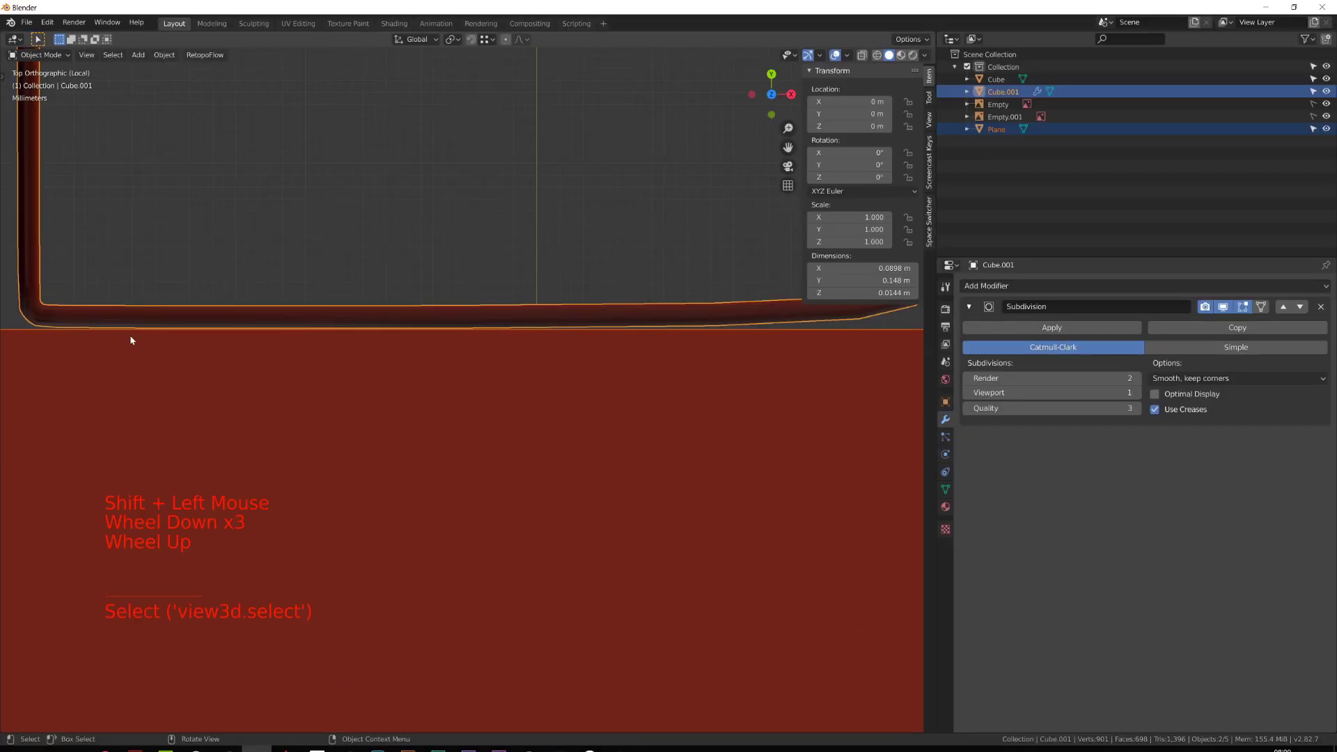
key("ctrl+space")
key("n")
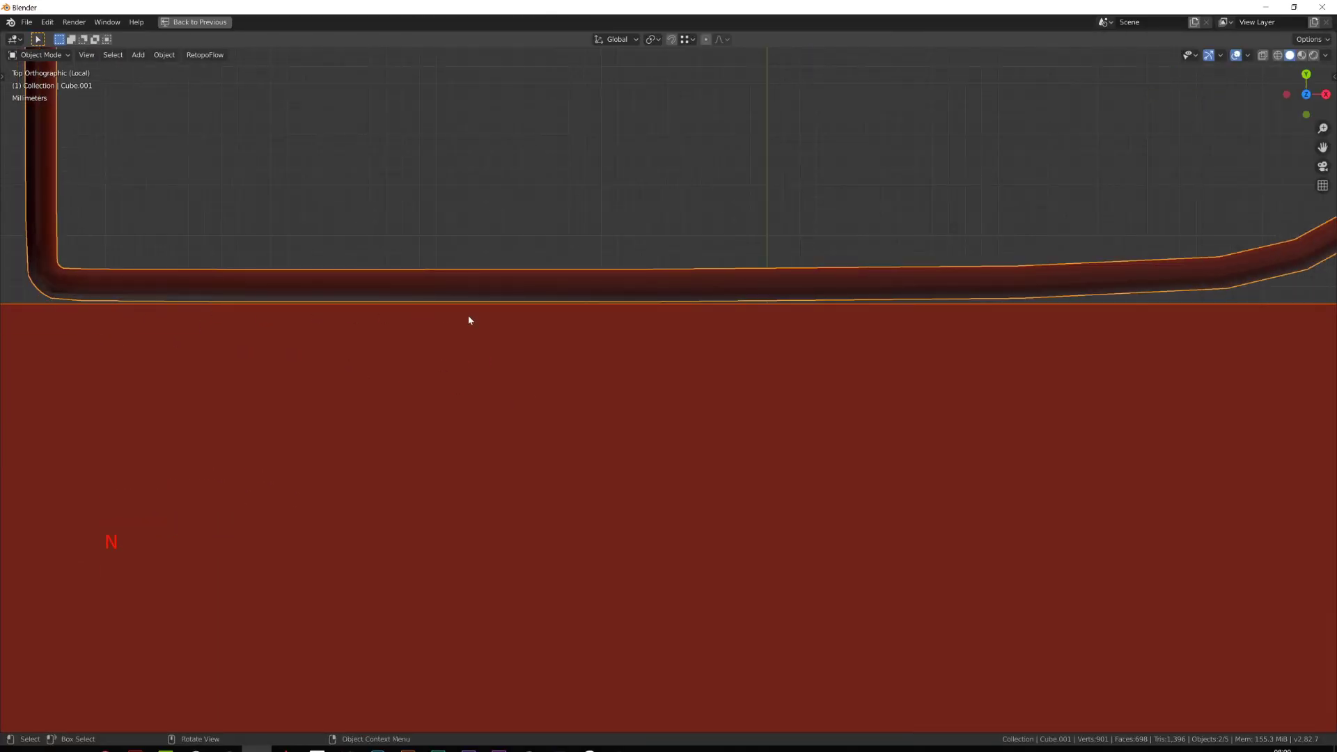
scroll(1191, 290, "down", 7)
Add a Subdivision Surface modifier to the plane and set its viewport level to 2.
left_click(845, 445)
middle_click_drag(845, 445, 687, 331, "shift")
key("ctrl+space")
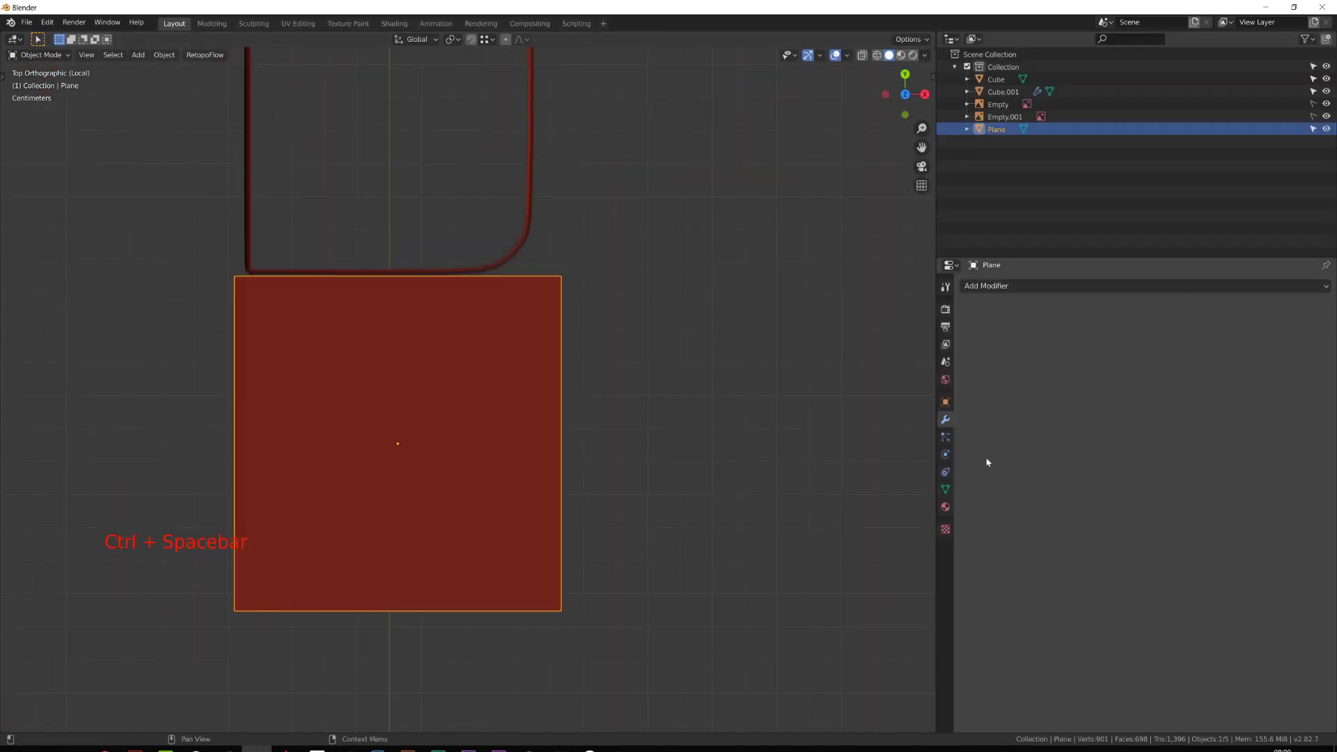
left_click(1024, 286)
left_click(1055, 519)
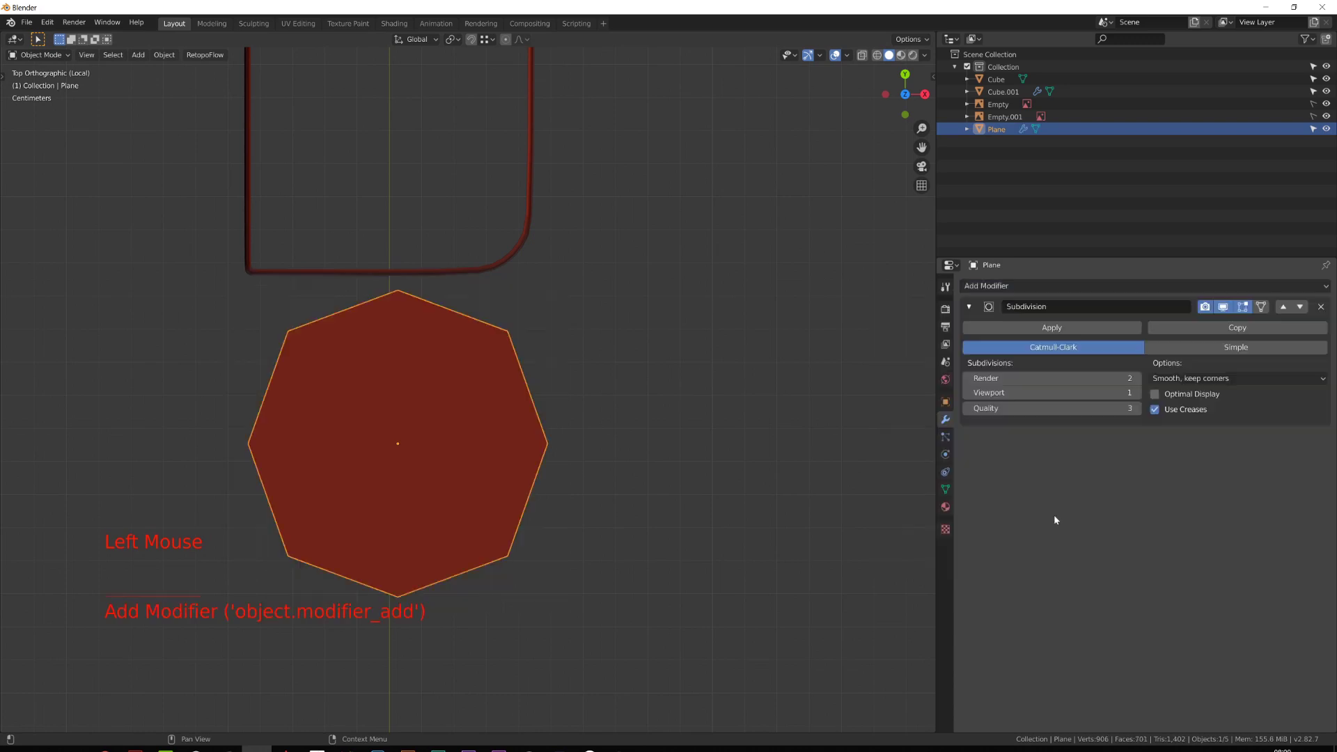
left_click(1136, 393)
Compare the plane's corner vertices with its subdivided outline in Edit Mode, then return to Object Mode.
scroll(412, 326, "up", 2)
key("Tab")
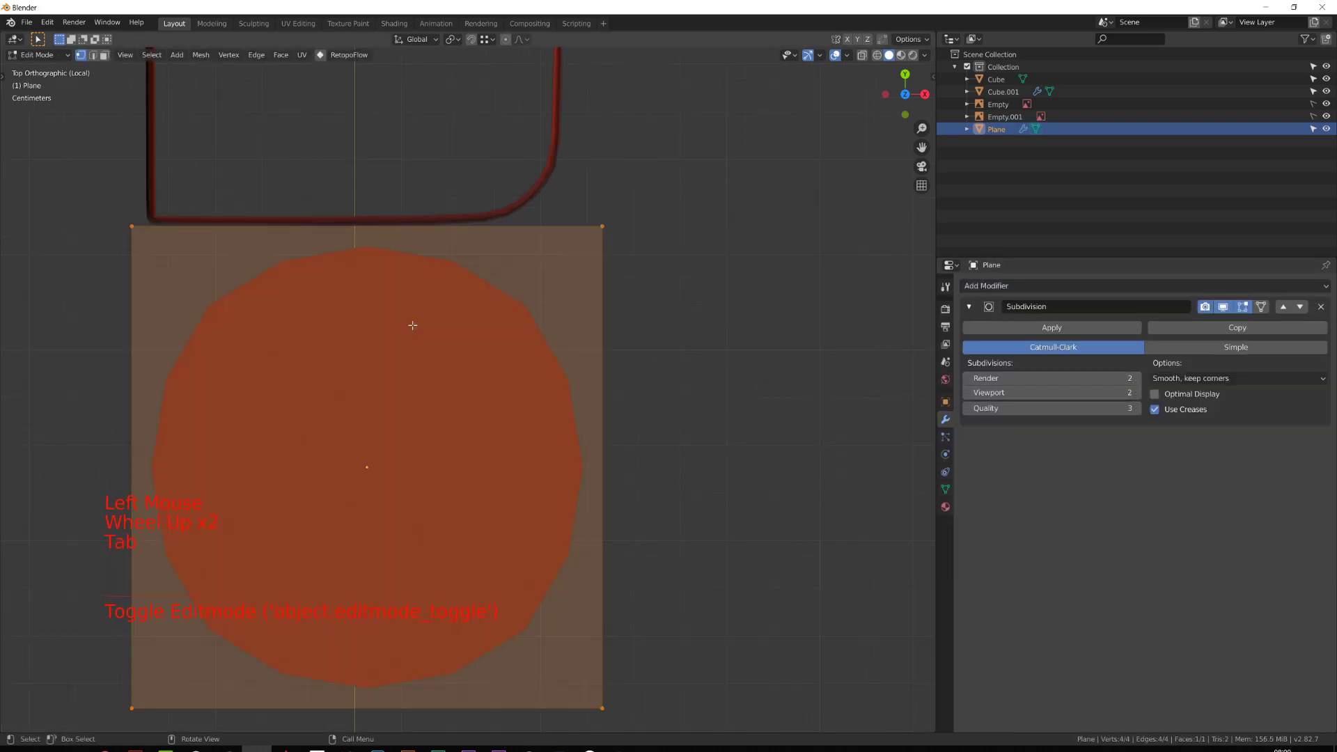
left_click(132, 224)
middle_click_drag(358, 282, 488, 247, "shift")
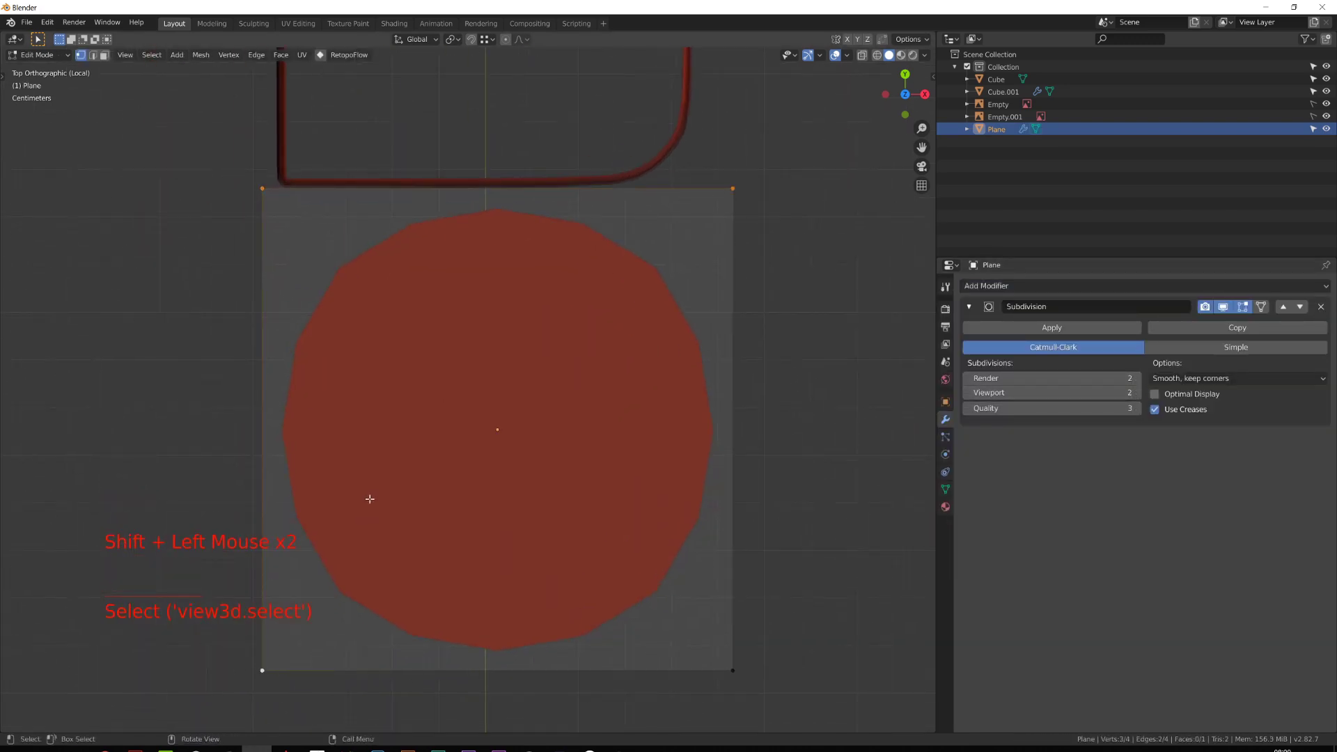
key("Tab")
Add a NURBS curve and move it downward in top view.
key("shift+a")
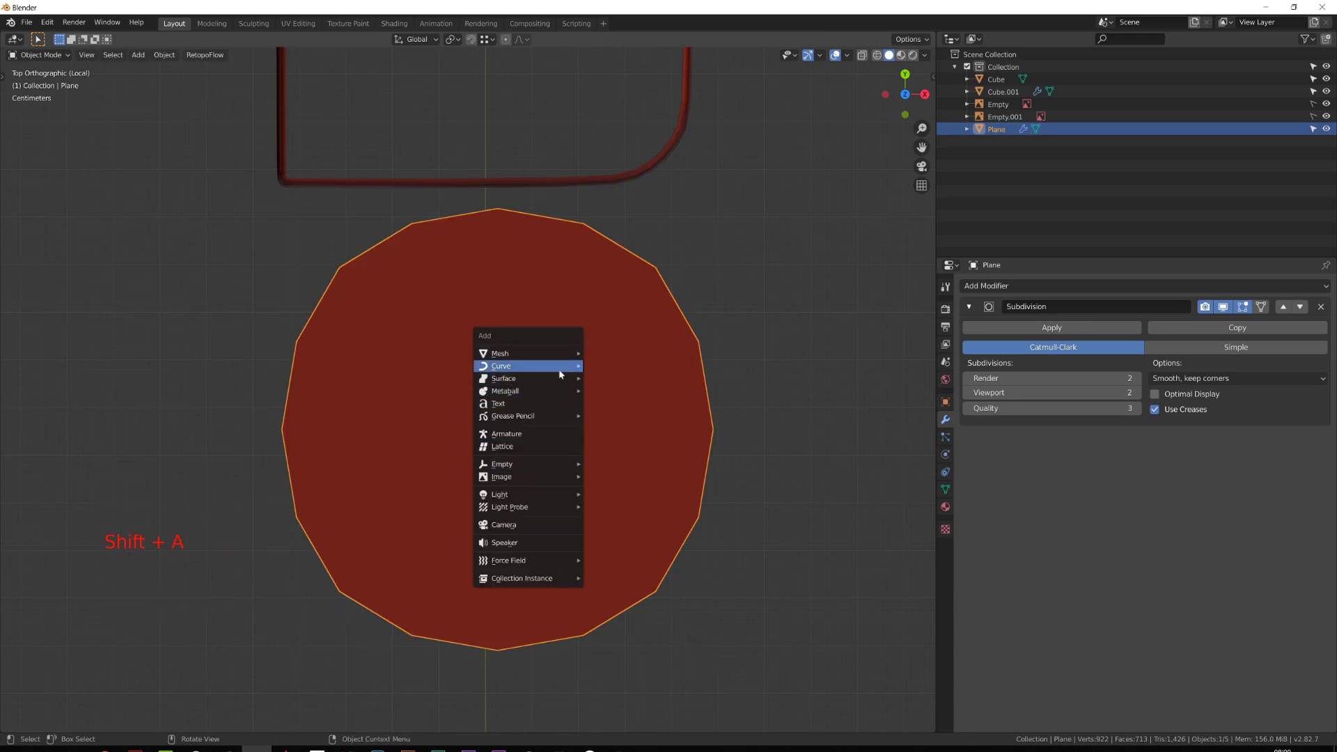
mouse_move(560, 374)
left_click(627, 391)
scroll(620, 395, "down", 10)
scroll(529, 304, "up", 1)
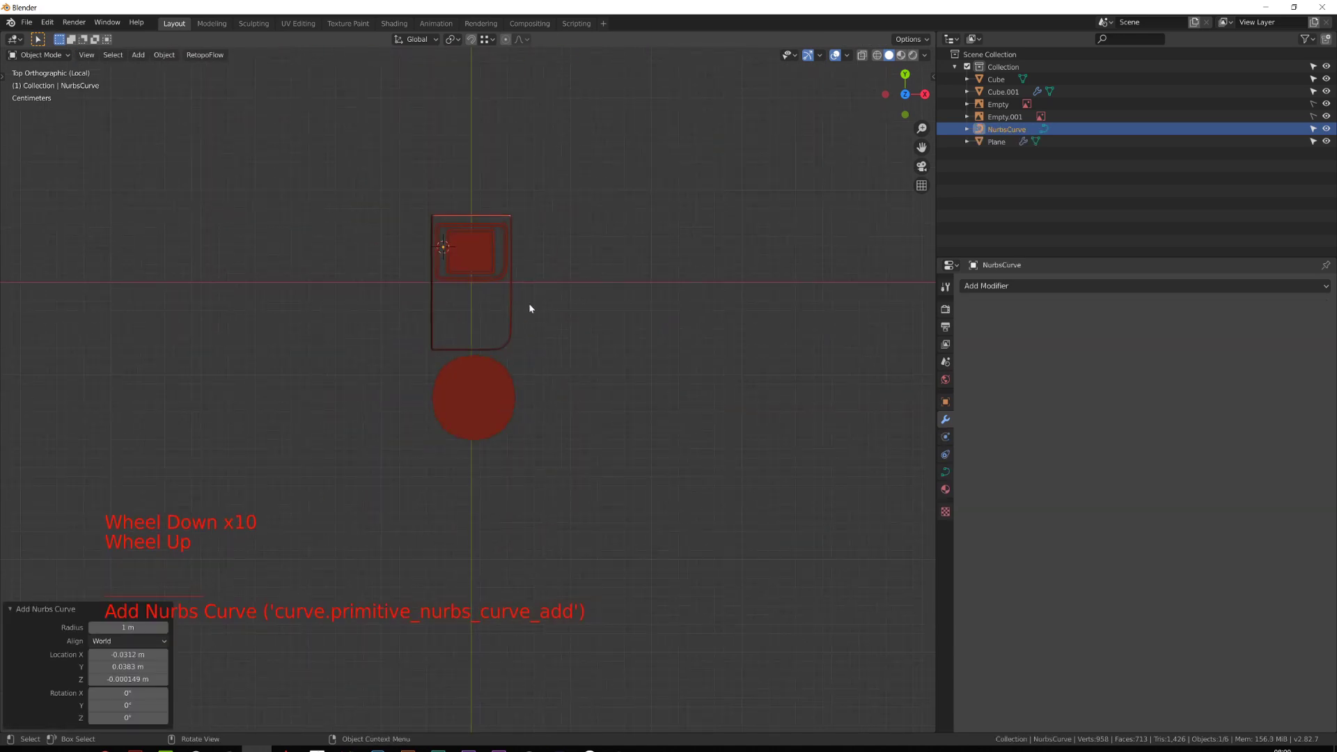
key("g")
left_click(549, 486)
key("Tab")
scroll(547, 484, "down", 12)
key("Tab")
scroll(636, 466, "up", 2)
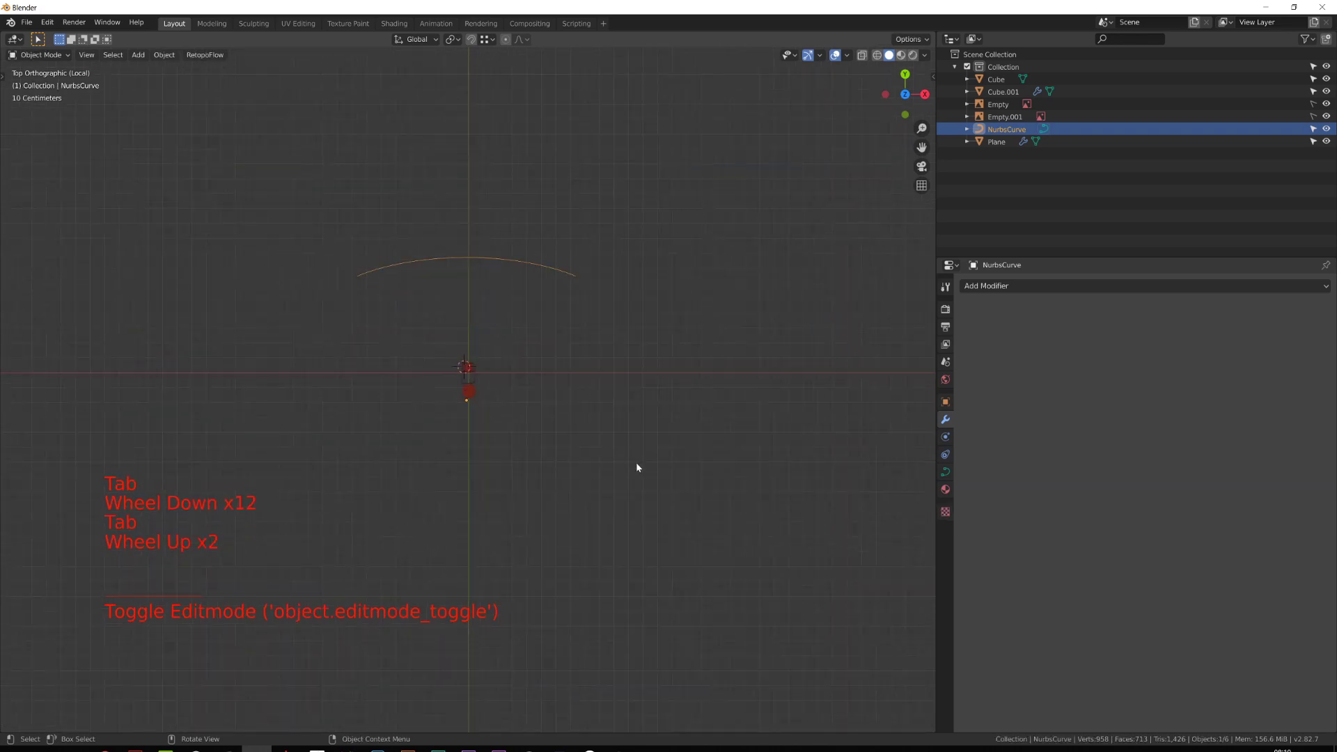
Scale down all of the NURBS curve's control points and move the curve object below the shell.
key("Tab")
key("a")
key("s")
left_click(493, 338)
key("Tab")
key("g")
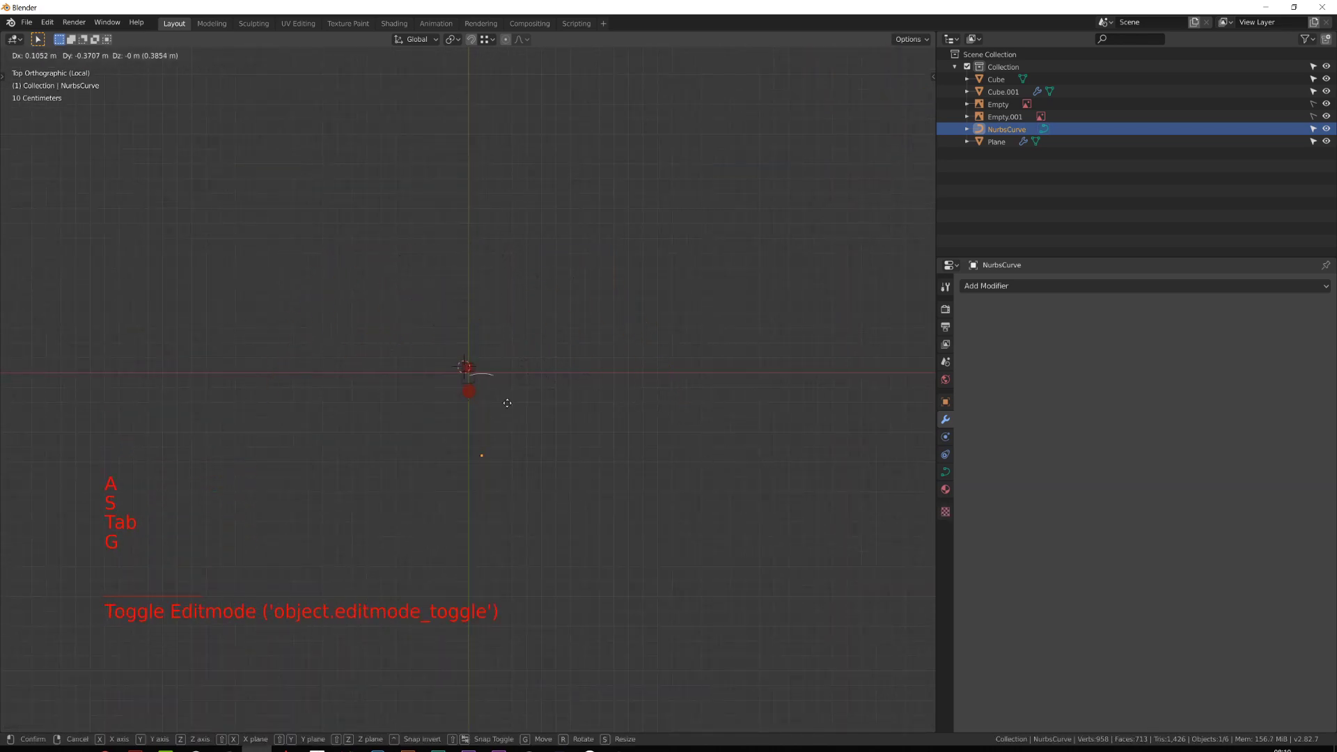
left_click(498, 402)
Move the curve's control points over the plane and scale them by about 0.539.
key("Tab")
key("g")
left_click(562, 508)
key("g")
left_click(557, 442)
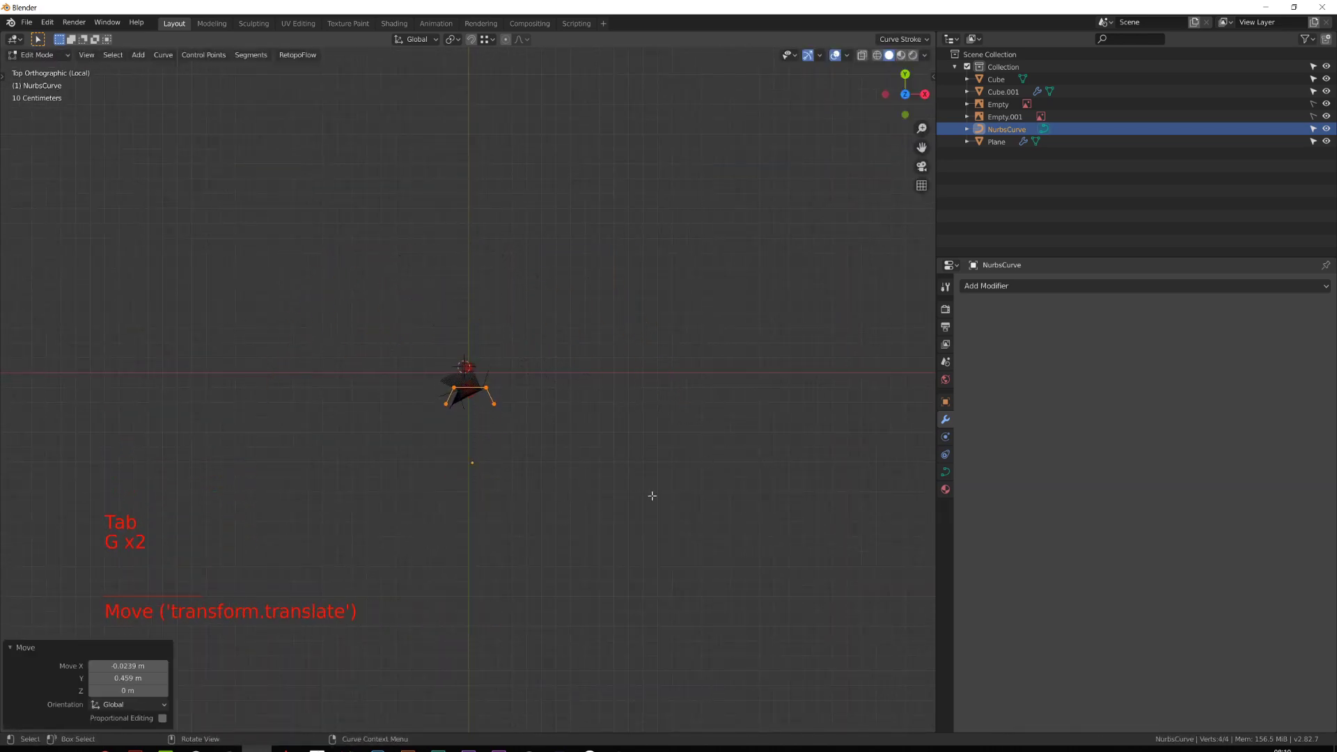
key("s")
left_click(565, 447)
scroll(565, 447, "up", 5)
scroll(565, 447, "up", 14)
middle_click_drag(561, 454, 355, 341, "shift")
scroll(787, 583, "down", 4)
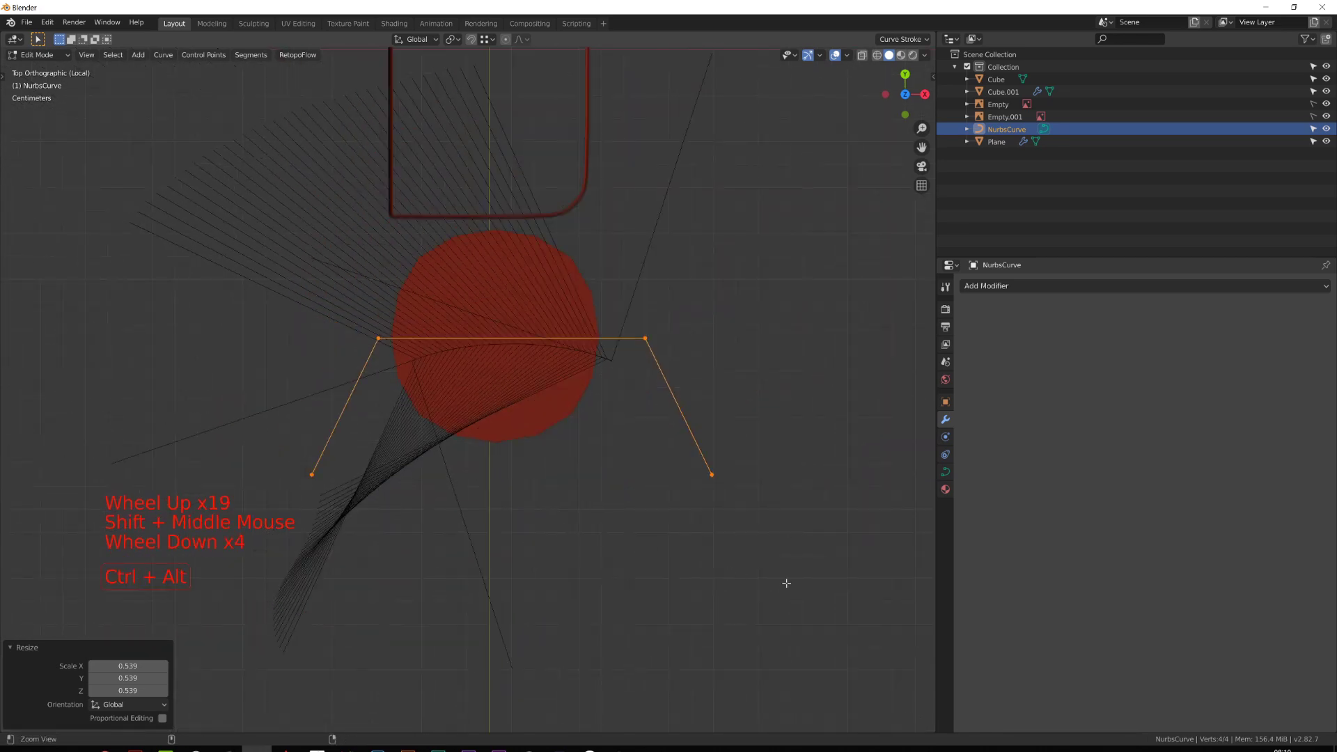
Shrink the curve's radius and extrude two more control points from its right end, down and across to the left.
key("alt+s")
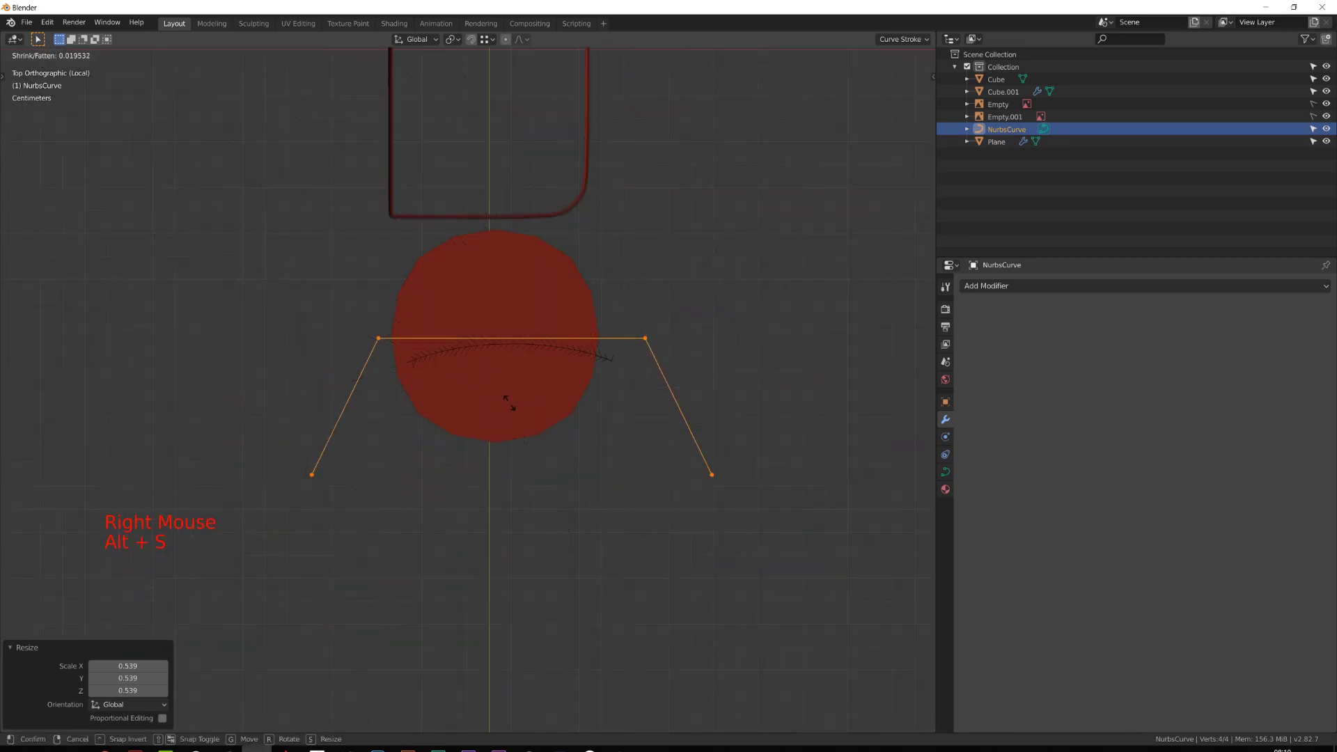
left_click(711, 477)
key("e")
left_click(657, 641)
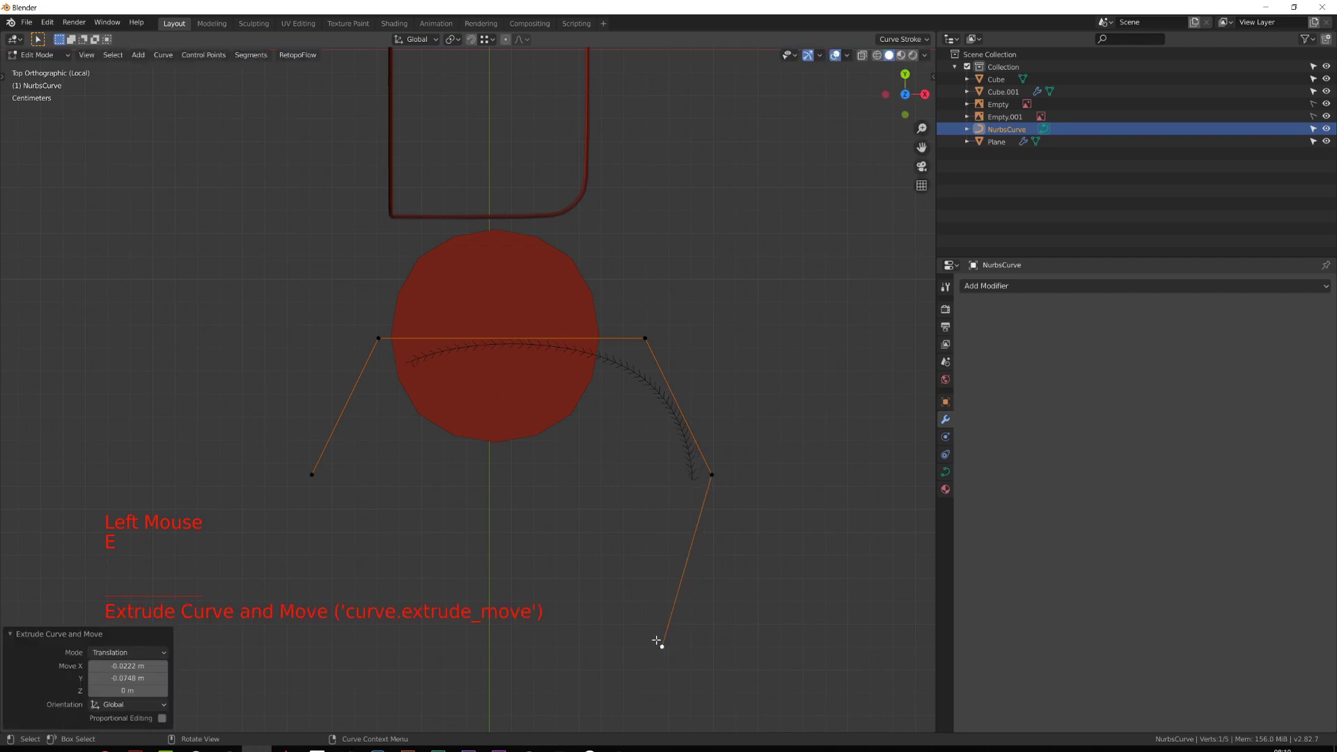
key("e")
left_click(427, 642)
Subdivide the curve's top segment and its upper-right segment with one cut each.
left_click(648, 338)
right_click(380, 338)
left_click(379, 338)
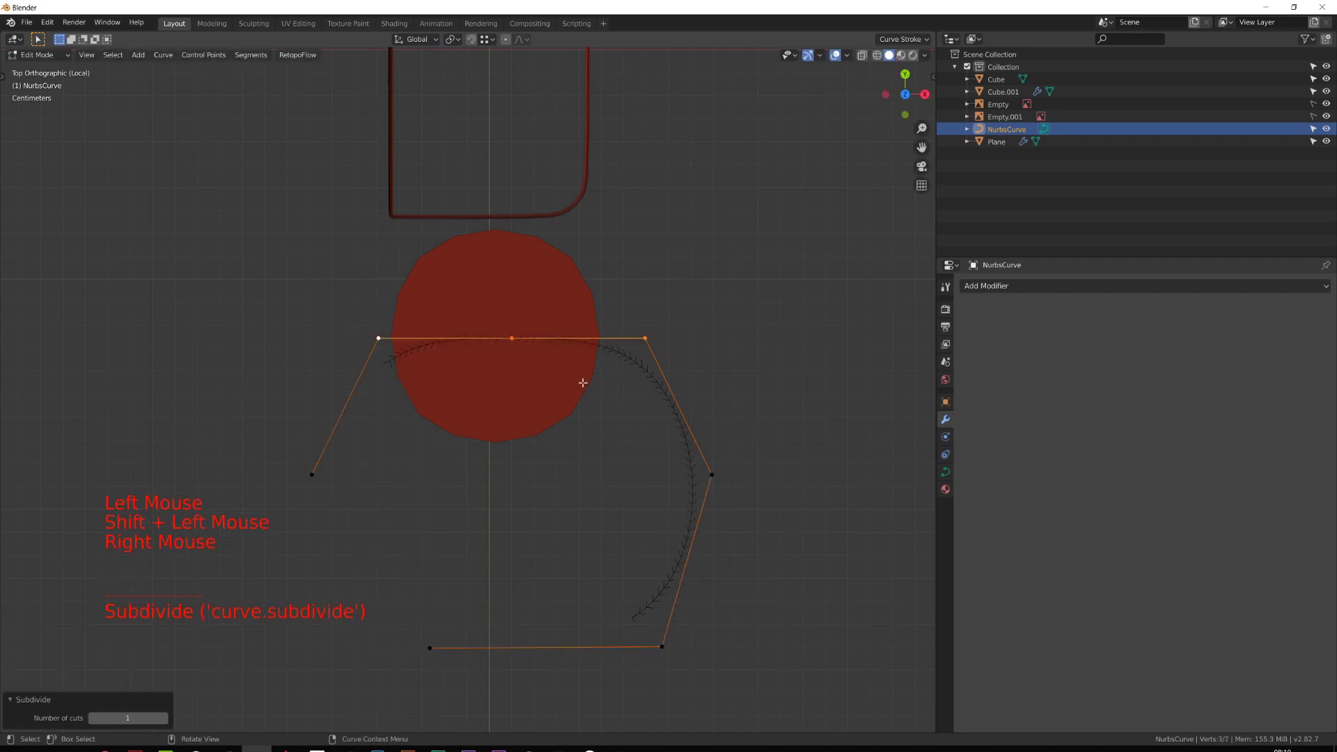
left_click(711, 475)
left_click(645, 338, "shift")
right_click(645, 338)
left_click(641, 339)
Subdivide the left half of the top segment and the lower half of the upper-right segment again.
scroll(657, 419, "up", 2)
left_click(528, 316)
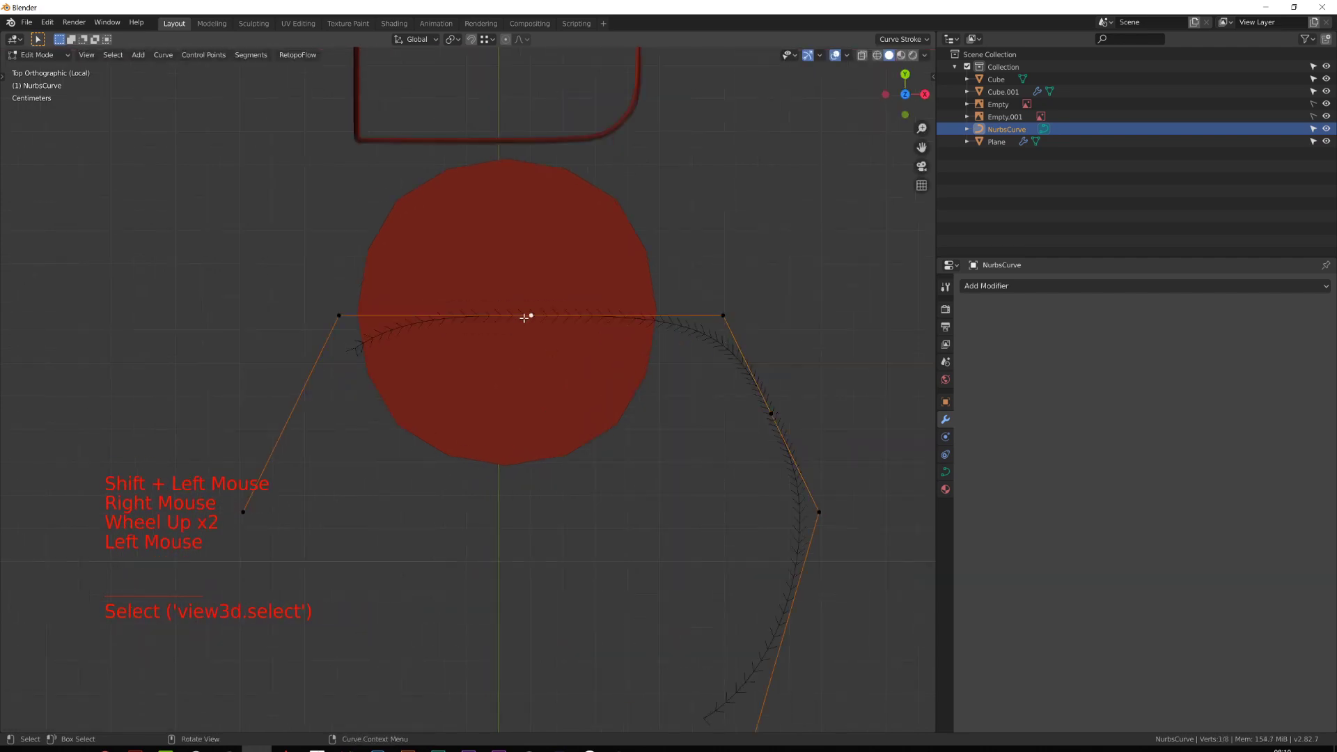
left_click(335, 315, "shift")
right_click(535, 318)
left_click(536, 320)
middle_click_drag(669, 469, 571, 349, "shift")
left_click(729, 383)
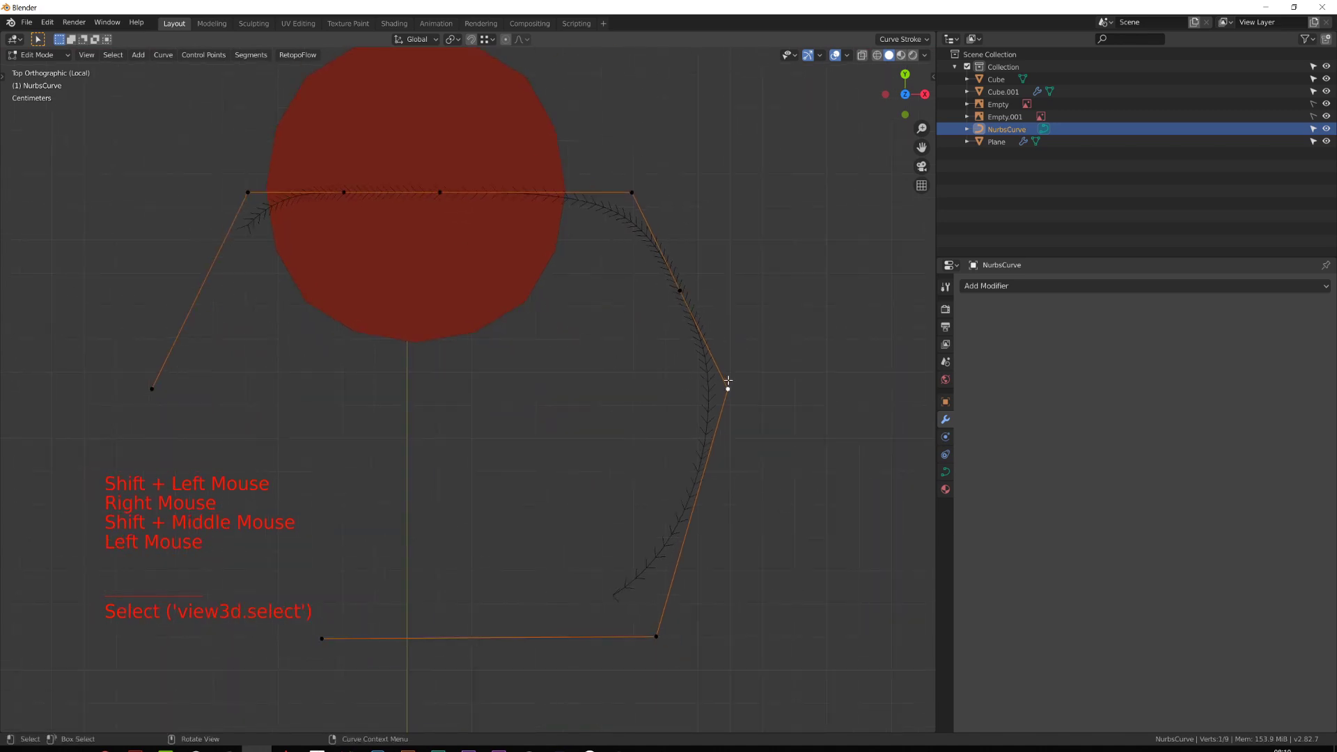
left_click(680, 289, "shift")
right_click(684, 299)
left_click(684, 299)
middle_click_drag(679, 323, 728, 436, "shift")
scroll(418, 328, "up", 2)
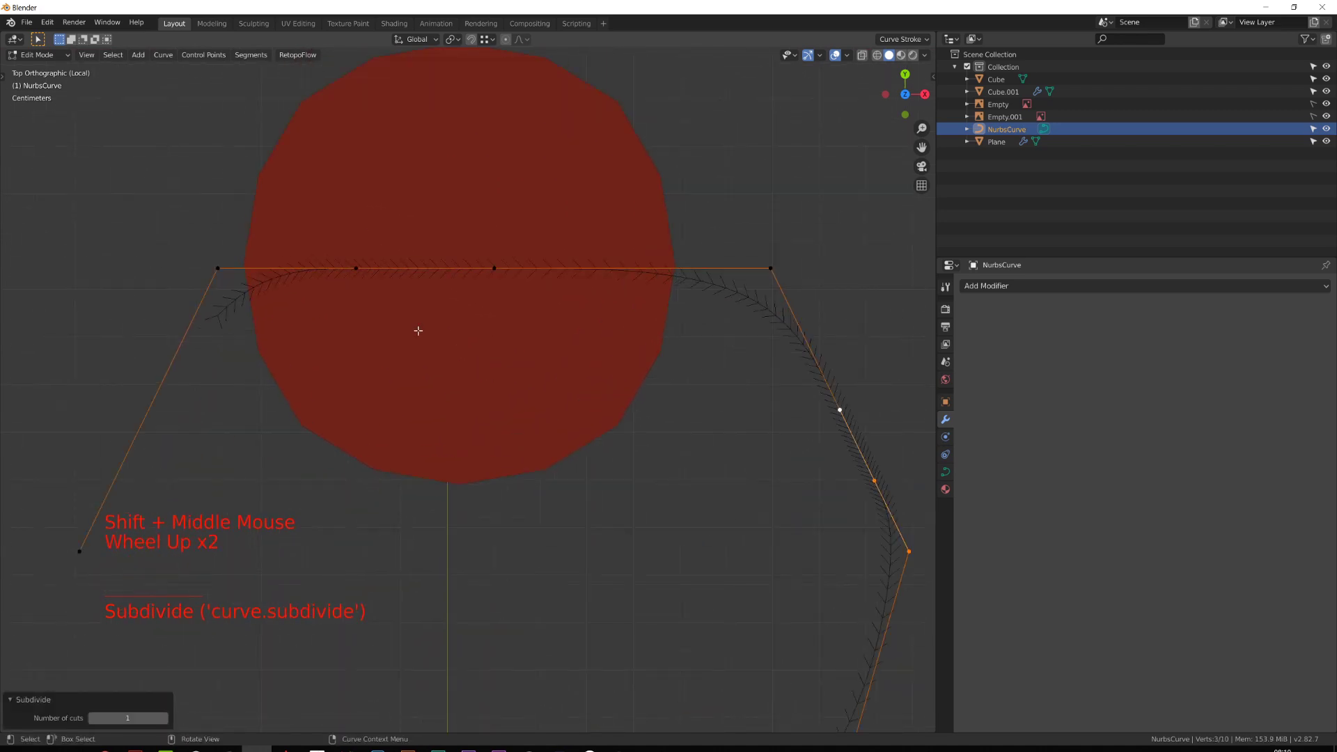
Delete the NURBS curve and the test plane.
left_click(497, 268)
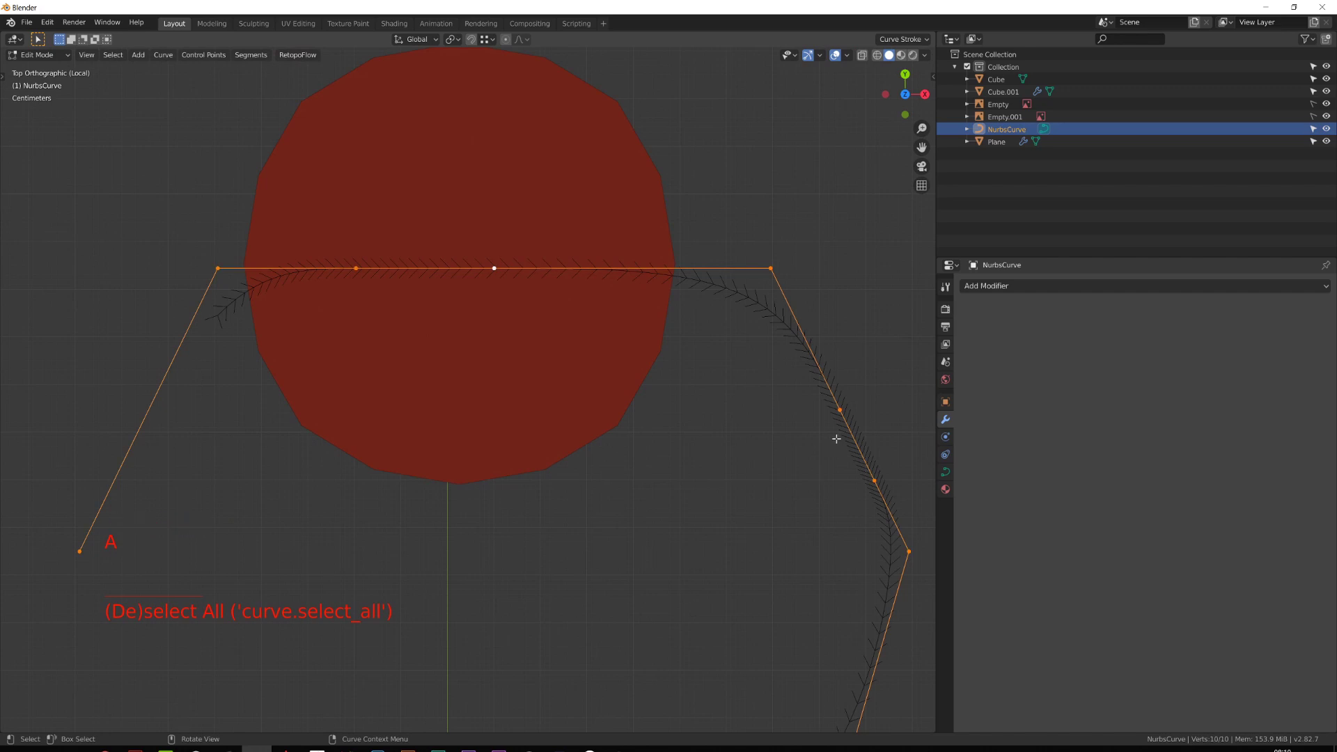
key("Tab")
key("x")
left_click(836, 439)
left_click(574, 355)
key("x")
left_click(574, 355)
Add one edge loop across the middle of the shell's straight bottom wall.
scroll(574, 355, "down", 4)
middle_click_drag(574, 355, 582, 333, "shift")
left_click(538, 362)
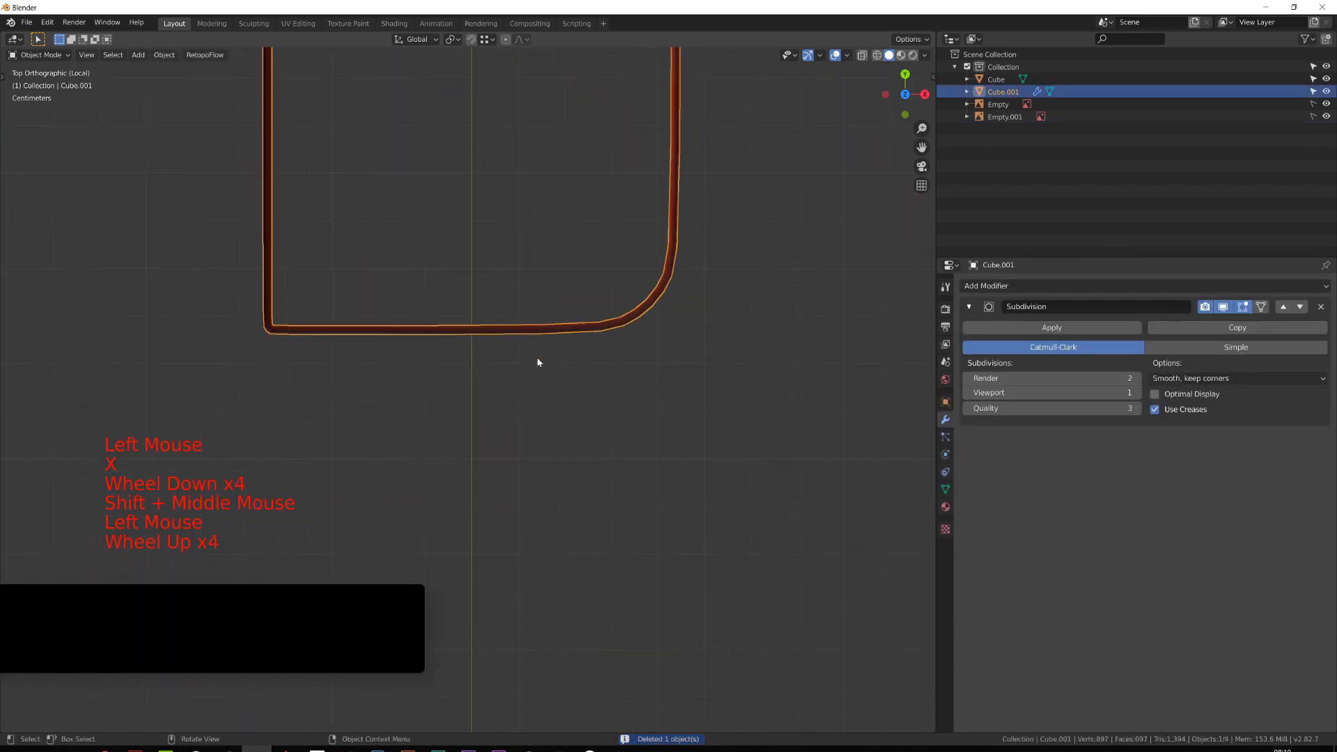
key("Tab")
key("KP_1")
scroll(537, 362, "up", 3)
key("ctrl+r")
left_click(431, 306)
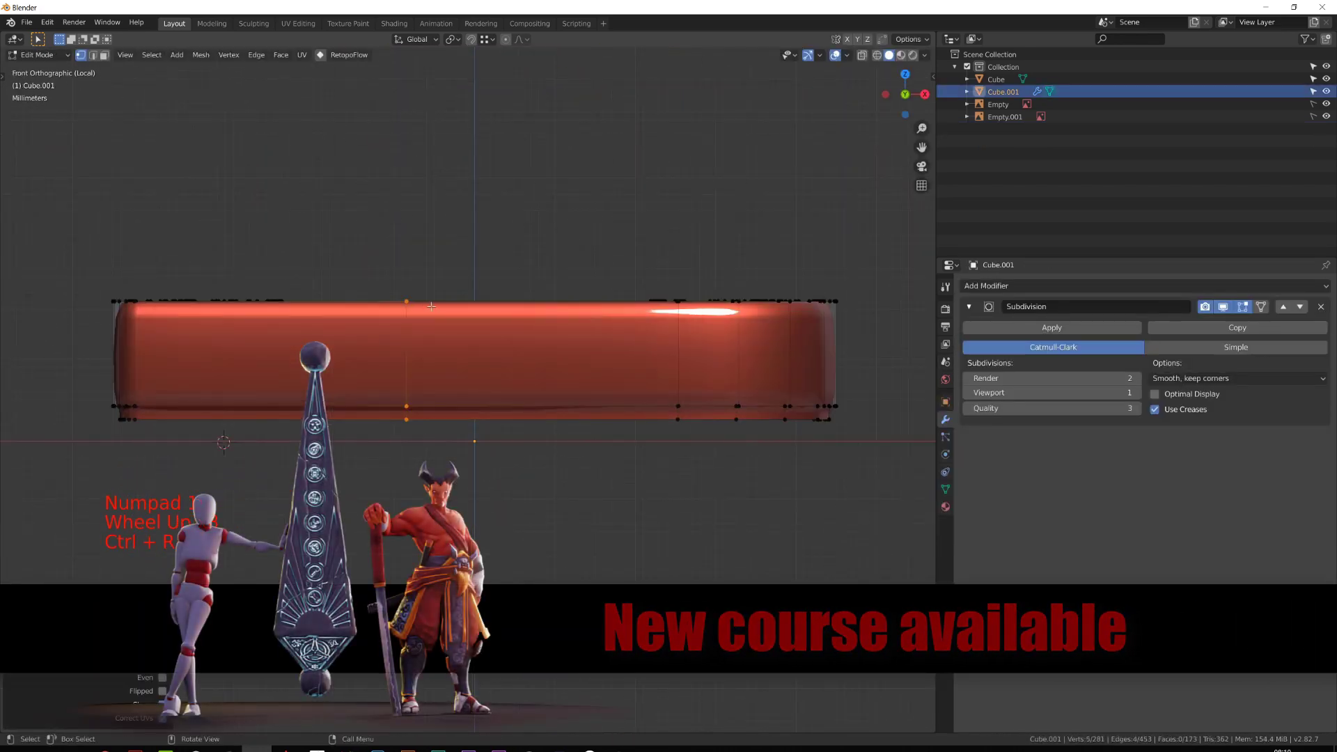
Add one edge loop across the middle of each of the shell's right, left and top walls.
scroll(431, 307, "down", 2)
middle_click_drag(431, 307, 733, 318)
scroll(733, 318, "down", 4)
key("ctrl+r")
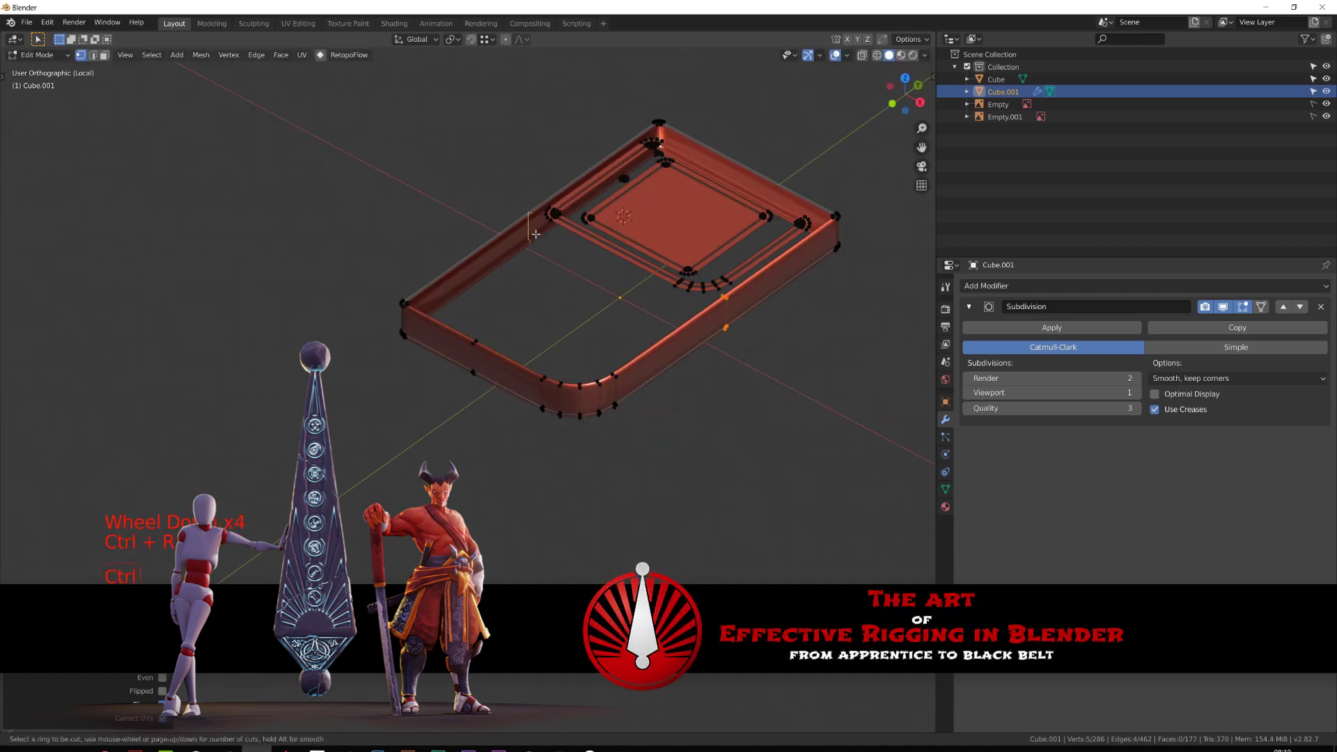
middle_click_drag(700, 235, 794, 255)
key("ctrl+z")
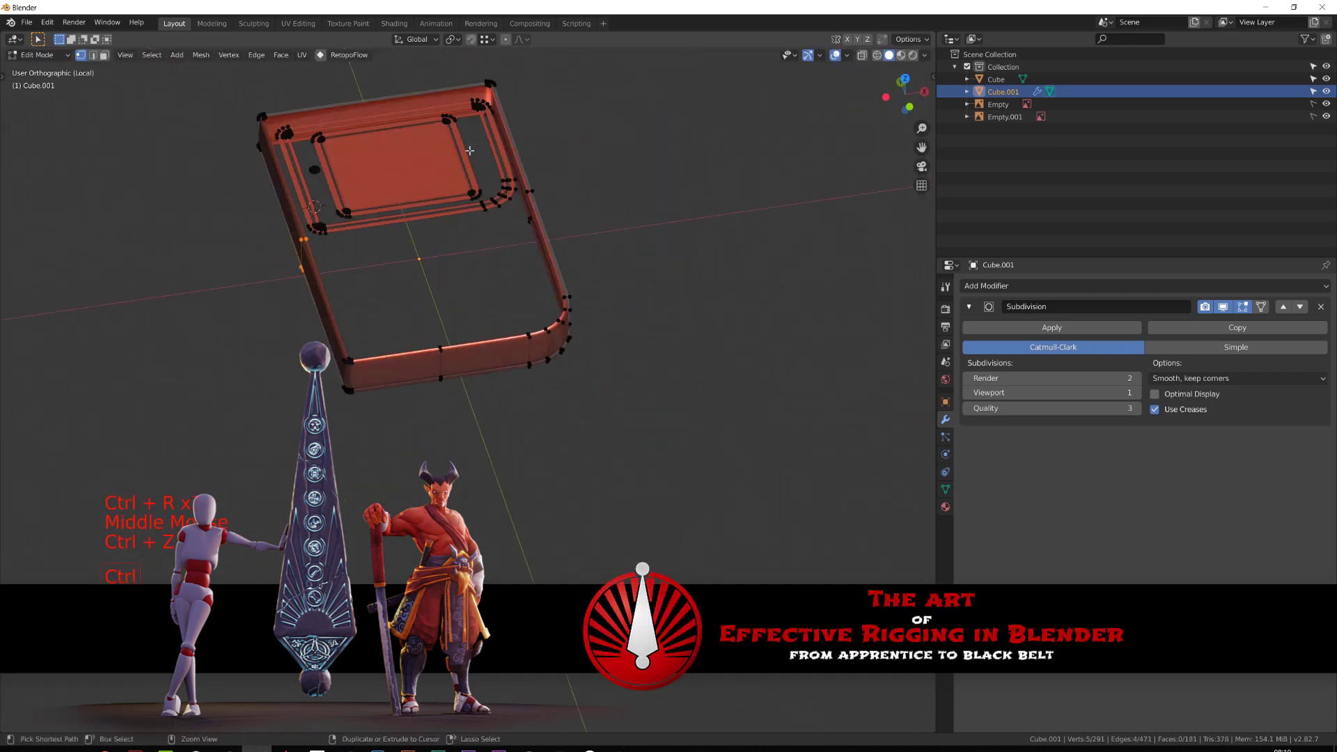
key("ctrl+r")
middle_click_drag(534, 262, 506, 245)
scroll(507, 245, "up", 3)
Bevel the bottom wall's middle edge loop with two segments and an offset of about 0.0325 m.
left_click(433, 332)
double_click(433, 331)
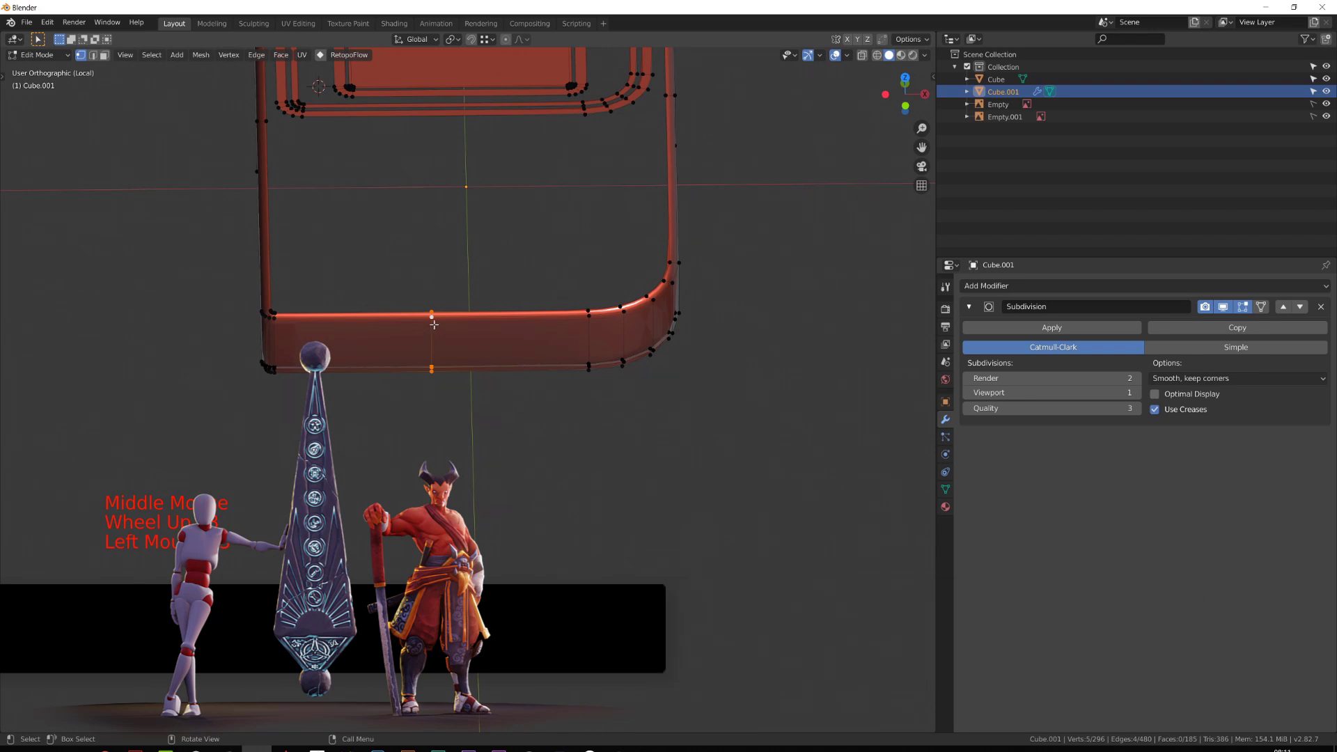
key("KP_1")
scroll(433, 331, "up", 5)
scroll(528, 458, "down", 3)
key("ctrl+b")
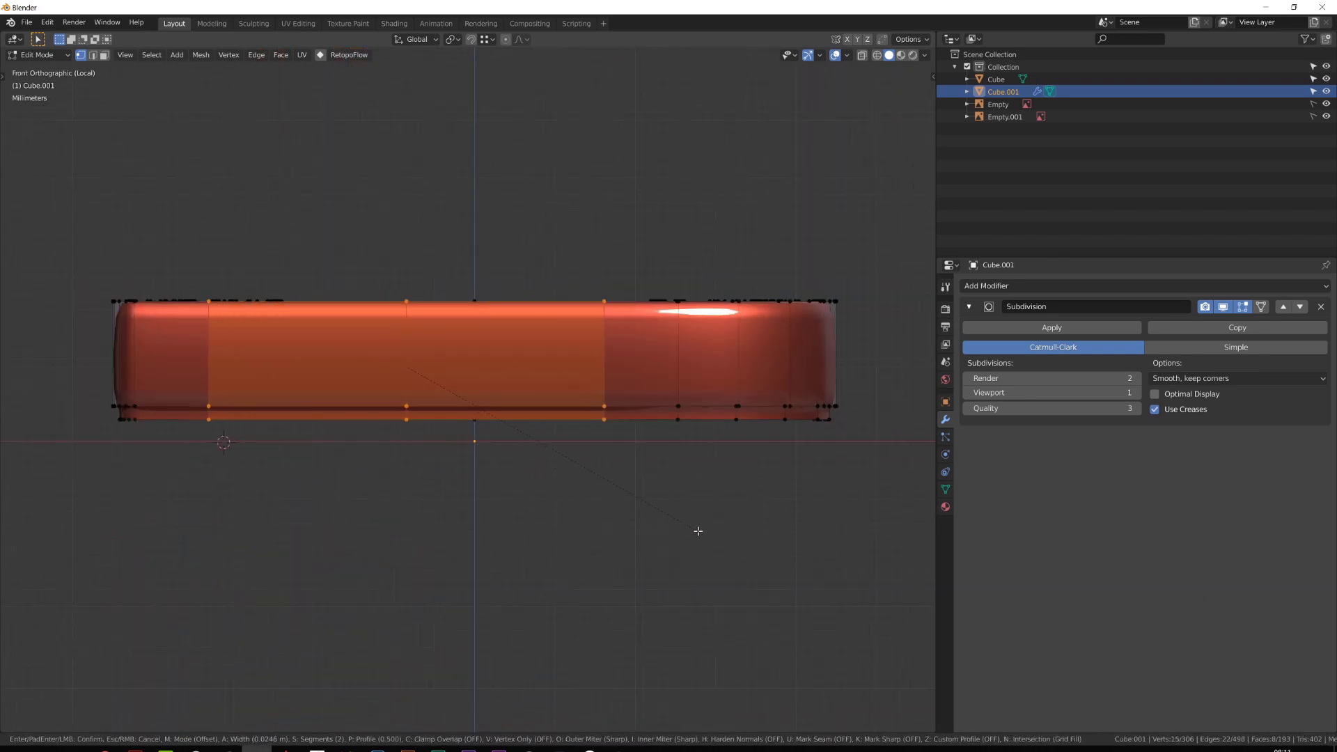
left_click(761, 549)
scroll(472, 227, "down", 2)
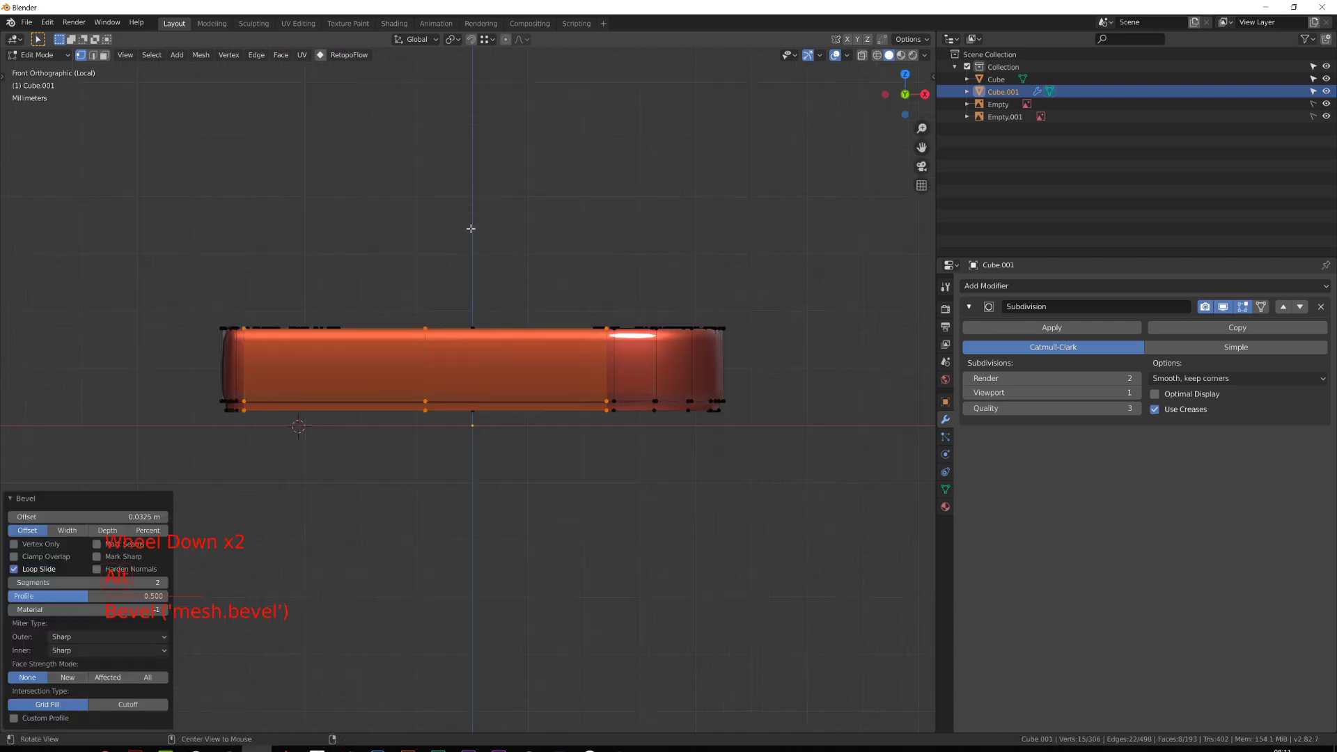
Bevel the top wall's middle edge loop with two segments and an offset of about 0.0405 m.
middle_click_drag(472, 180, 484, 395)
middle_click_drag(580, 391, 543, 293)
scroll(613, 376, "down", 5)
scroll(544, 292, "up", 3)
left_click(602, 542)
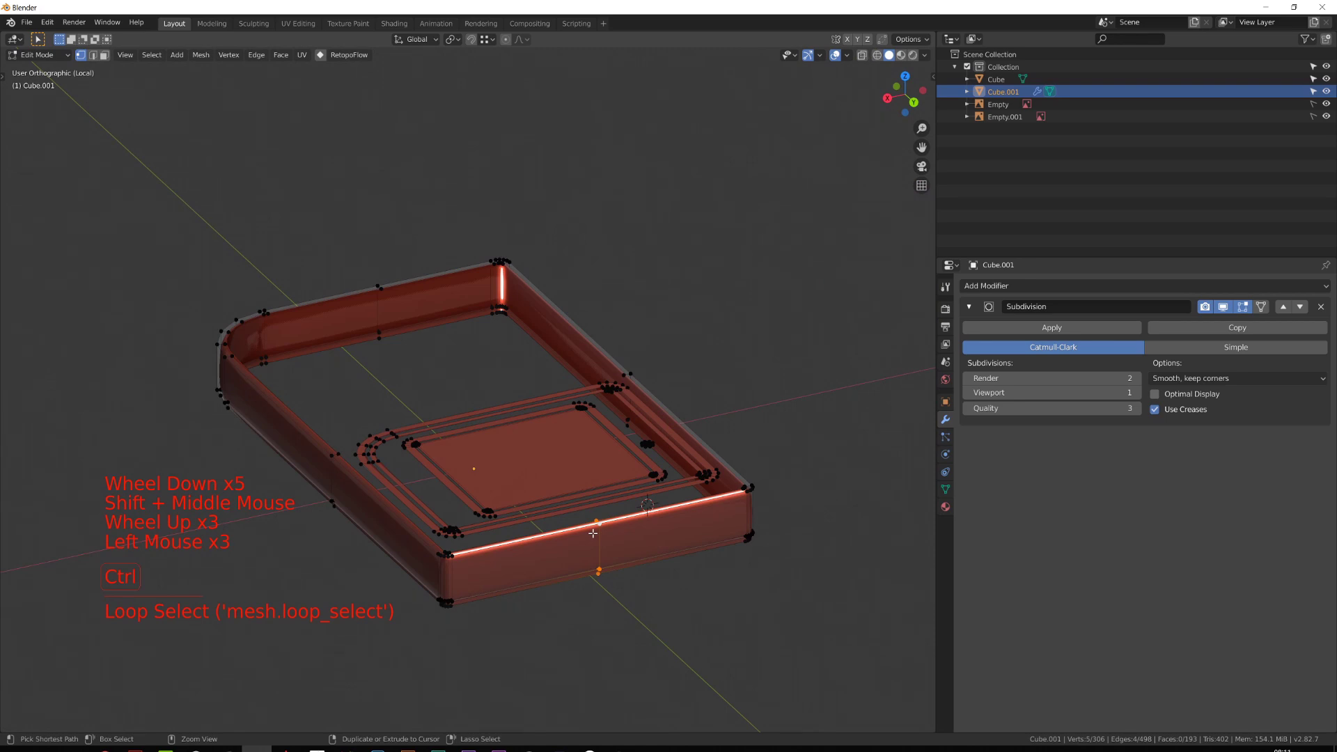
key("ctrl+b")
left_click(479, 418)
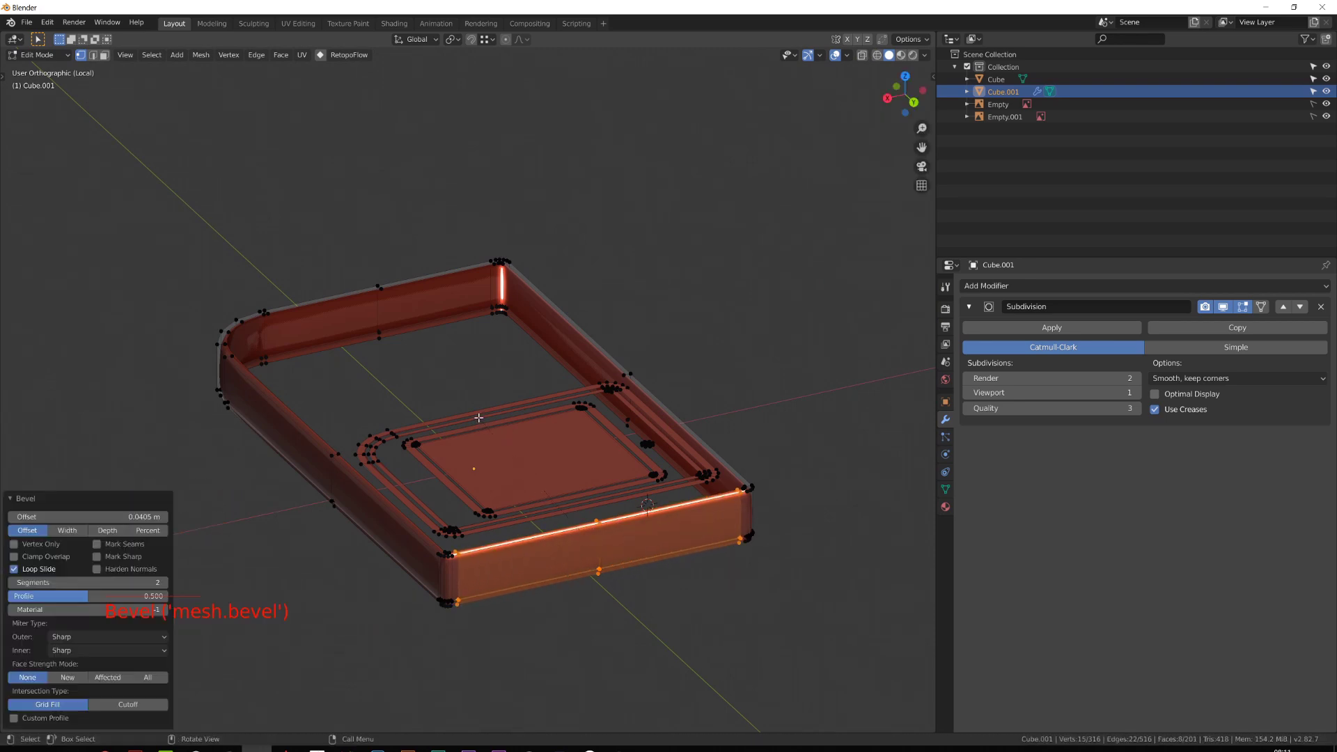
Bevel the middle edge loops of the shell's left and right walls with two segments and a width of about 0.0204 m.
middle_click_drag(479, 418, 529, 438)
double_click(472, 460)
left_click(556, 331, "shift")
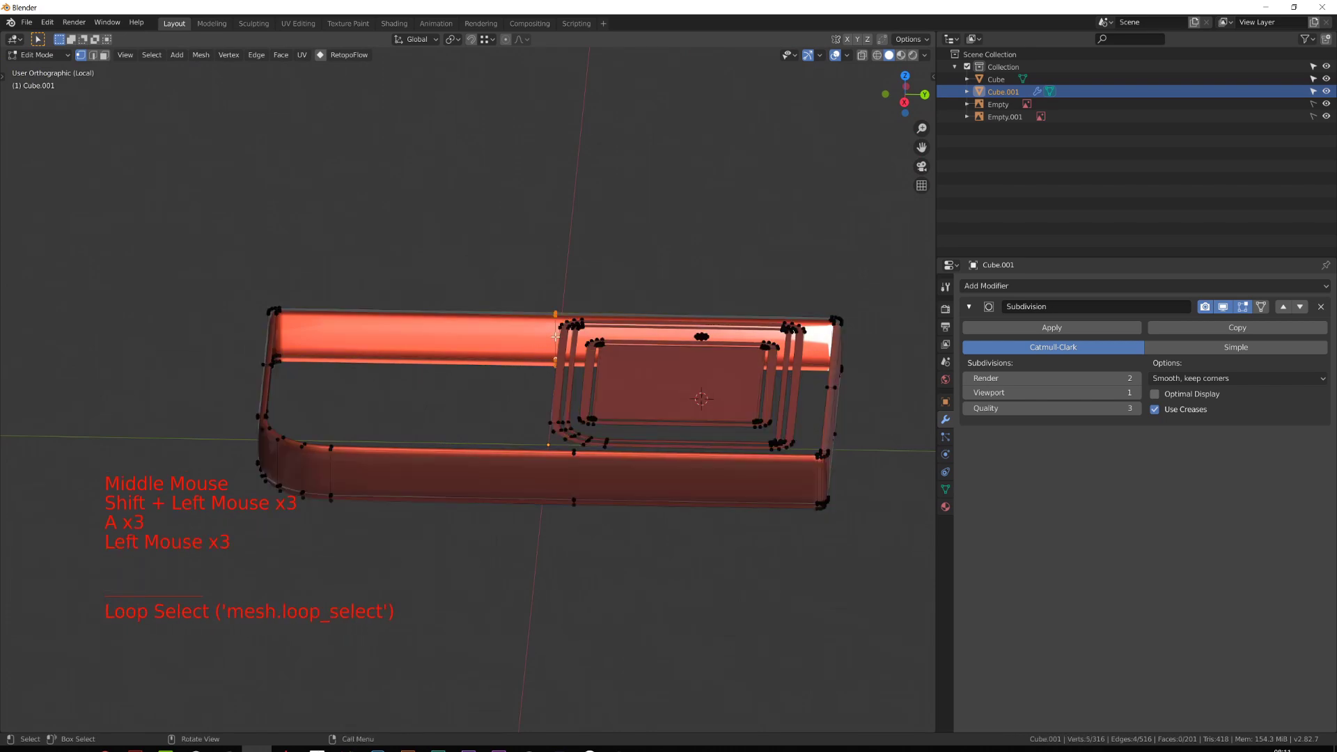
key("ctrl+b")
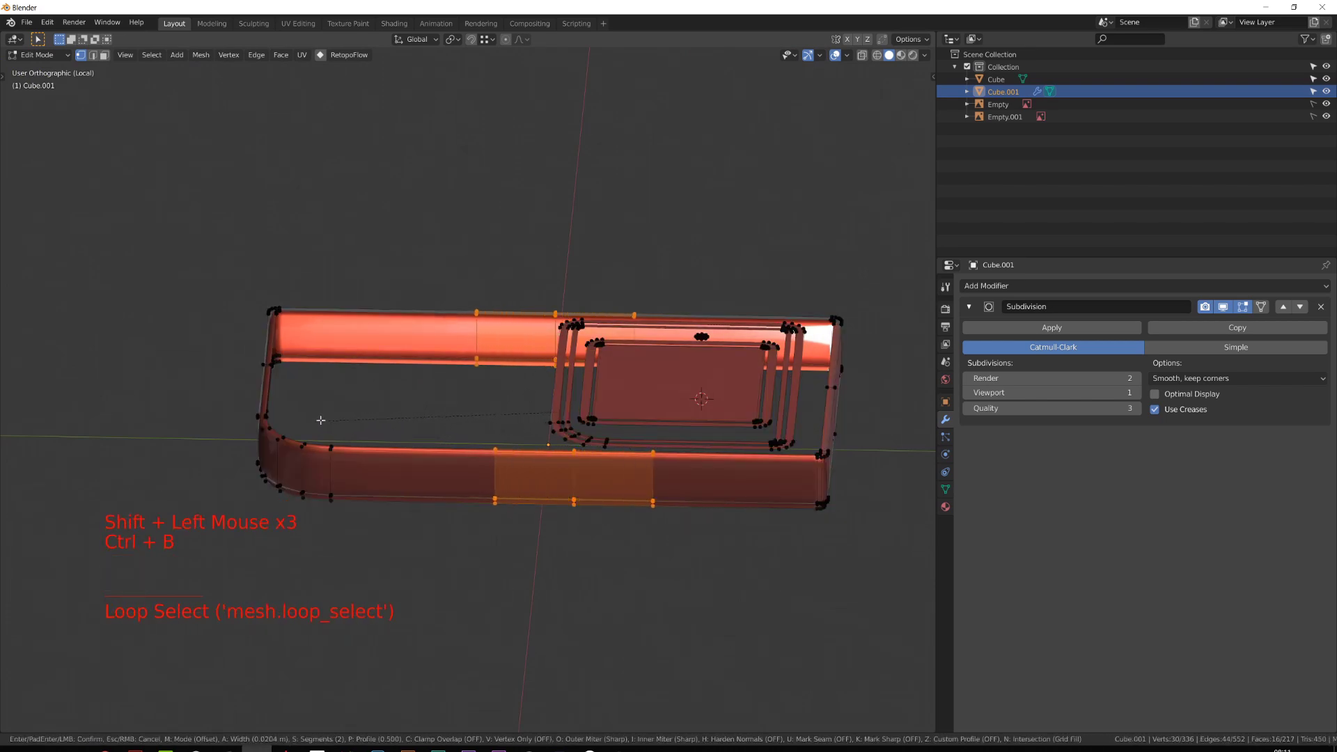
left_click(177, 449)
middle_click_drag(177, 448, 450, 451)
Inspect the subdivided shell in Object Mode and examine the screen frames from the top view.
key("Tab")
key("KP_7")
scroll(642, 278, "up", 5)
scroll(860, 464, "down", 4)
middle_click_drag(860, 463, 563, 457, "shift")
key("Tab")
key("KP_7")
middle_click_drag(550, 362, 613, 483, "shift")
scroll(612, 483, "up", 5)
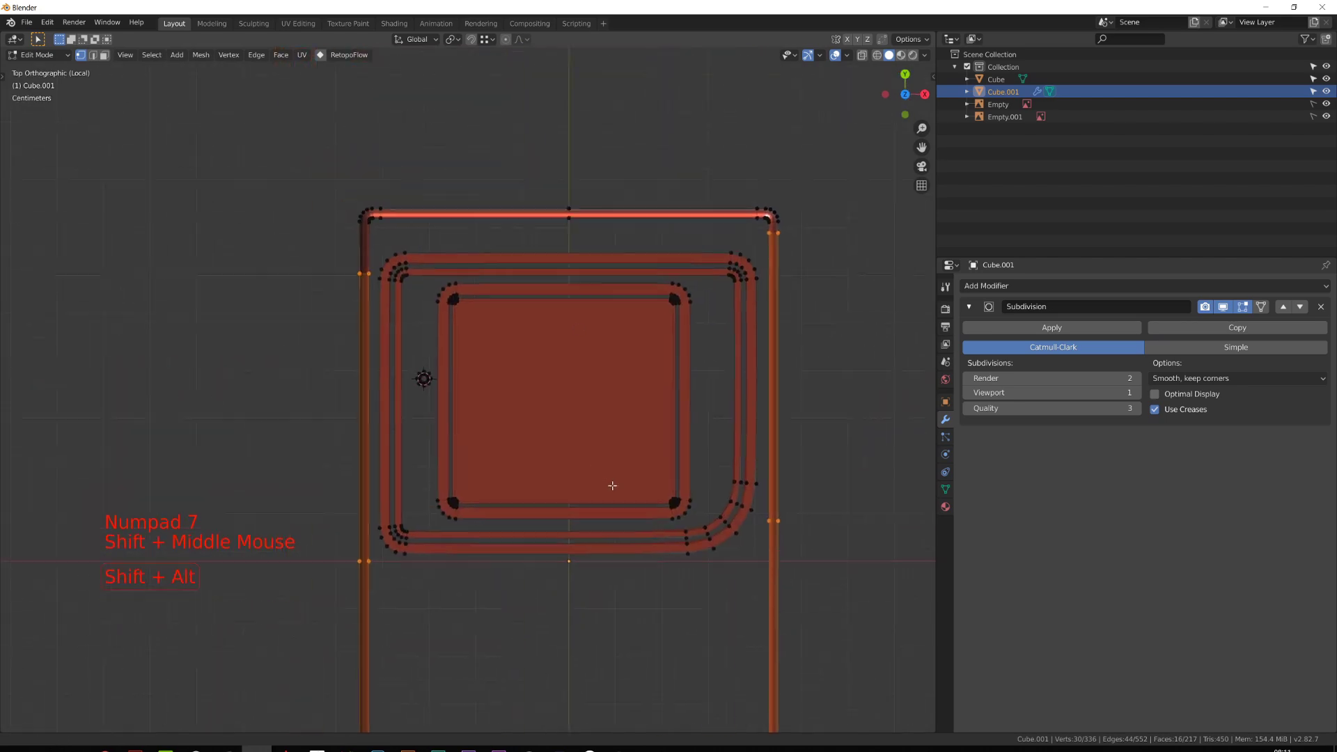
Extrude the four edge loops lining the two screen-frame grooves down about 0.00153 m along Z, and extrude them downward once more.
triple_click(584, 365)
key("2")
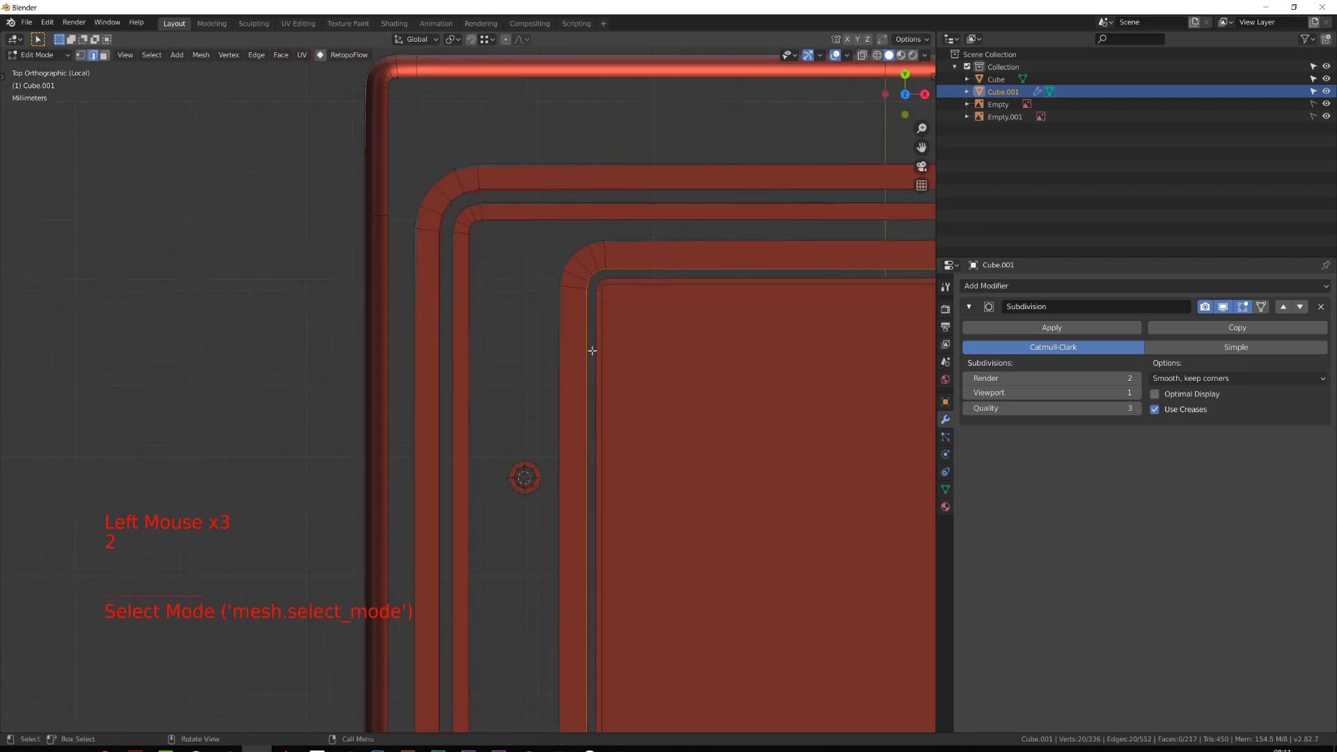
scroll(591, 345, "down", 2)
middle_click_drag(591, 345, 433, 334)
left_click(476, 295, "alt+shift")
scroll(491, 317, "down", 2)
left_click(472, 318, "alt+shift")
scroll(546, 302, "up", 3)
scroll(492, 358, "up", 2)
key("e")
left_click(484, 349)
key("e")
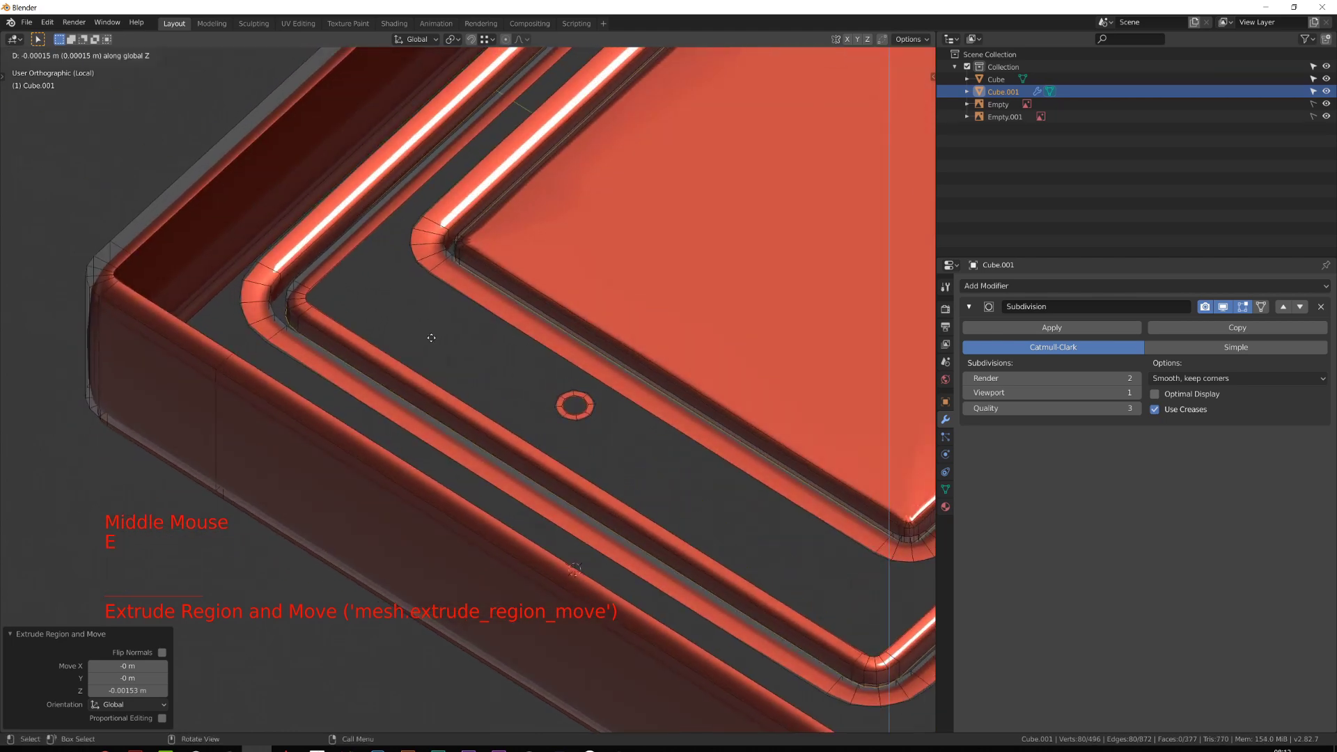
Bevel the four upper edge loops lining the screen-frame grooves with two segments, a width of about 0.00019 m and a profile of 1.000.
triple_click(310, 250)
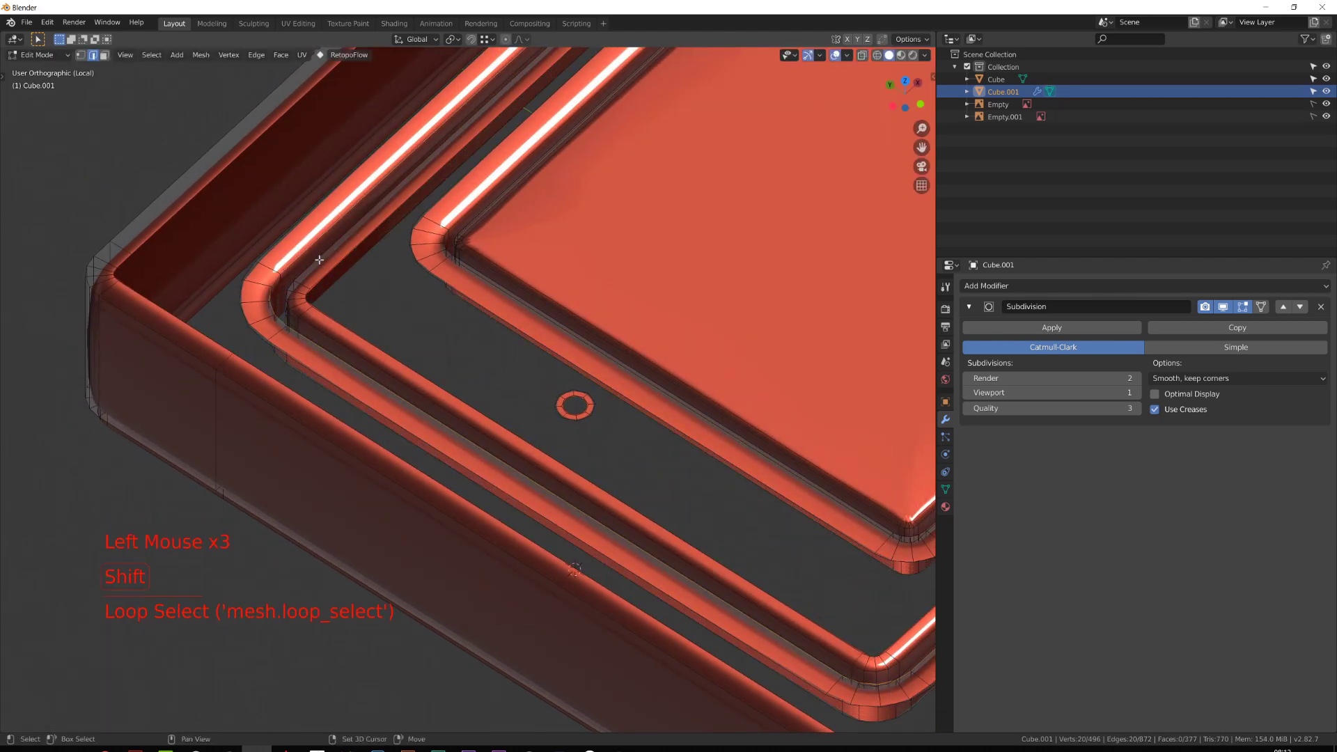
left_click(475, 219, "alt+shift")
middle_click_drag(474, 220, 558, 301, "shift")
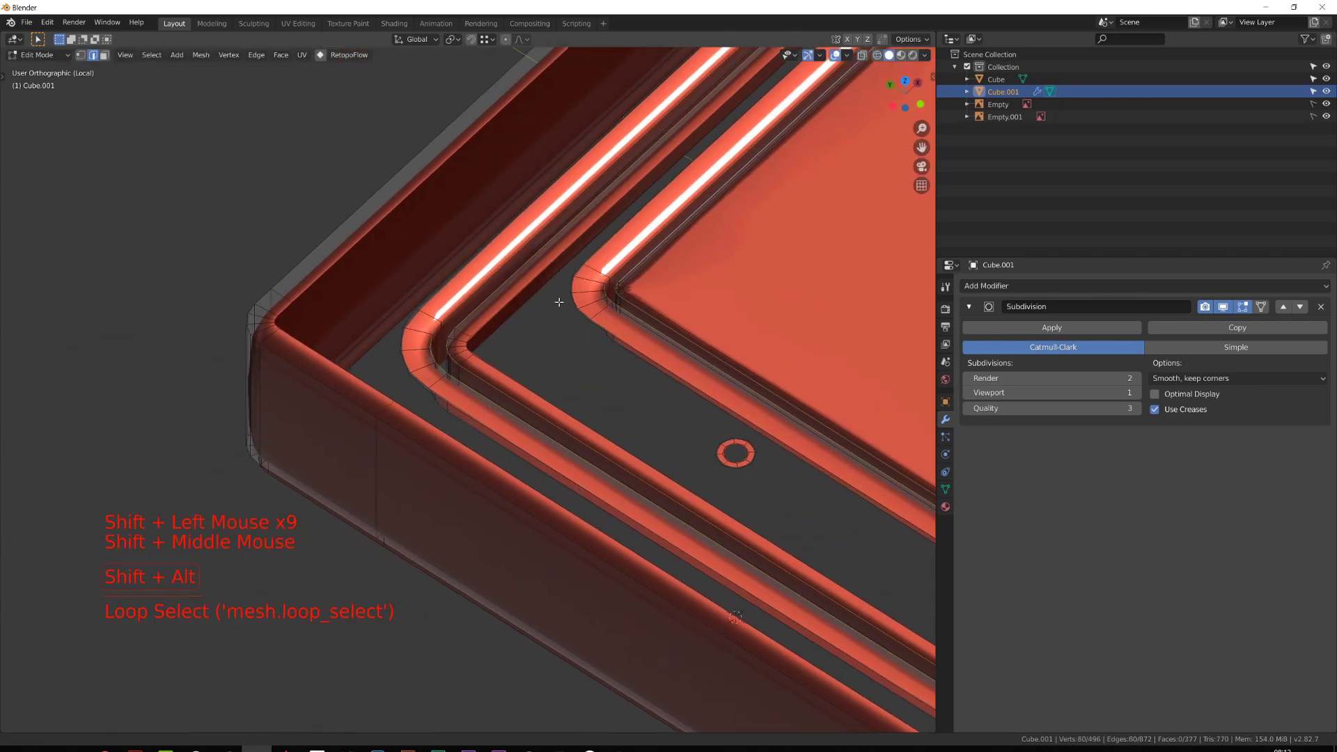
scroll(558, 302, "up", 4)
key("ctrl+b")
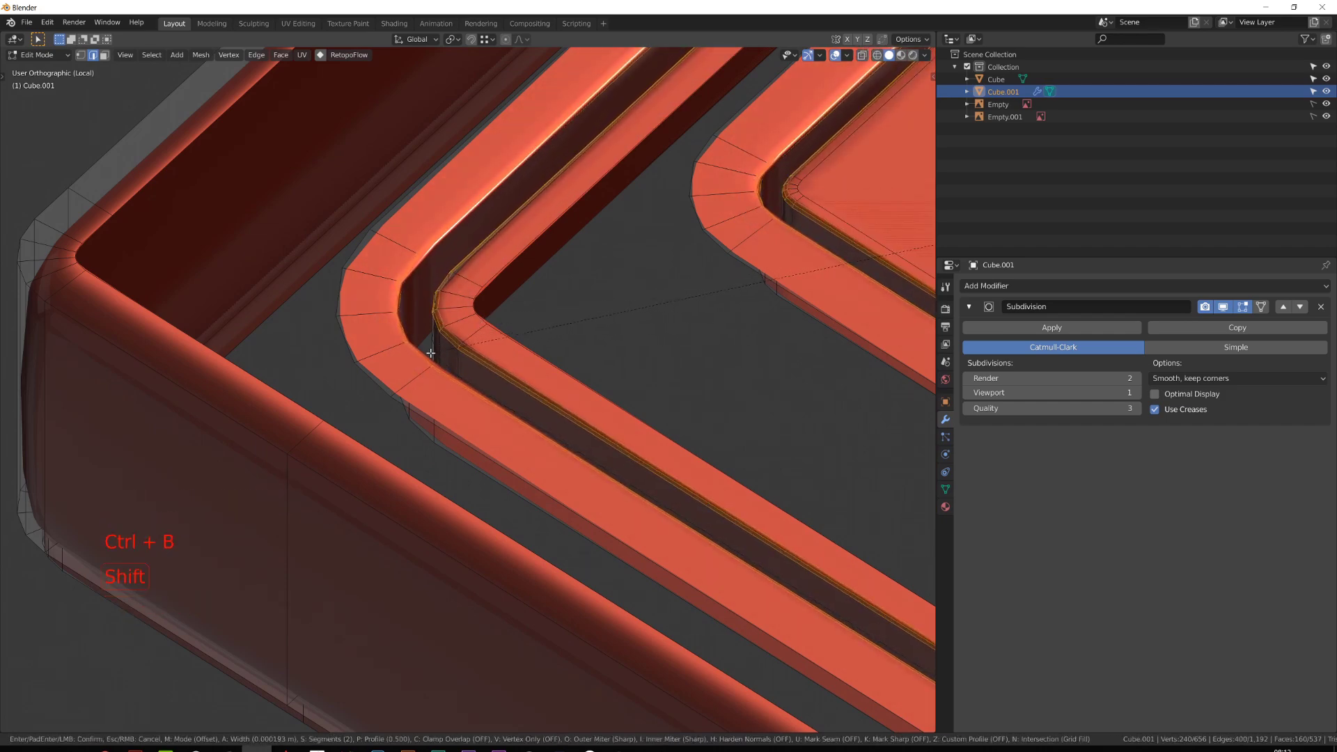
left_click(441, 358)
scroll(457, 344, "up", 2)
middle_click_drag(457, 345, 385, 367)
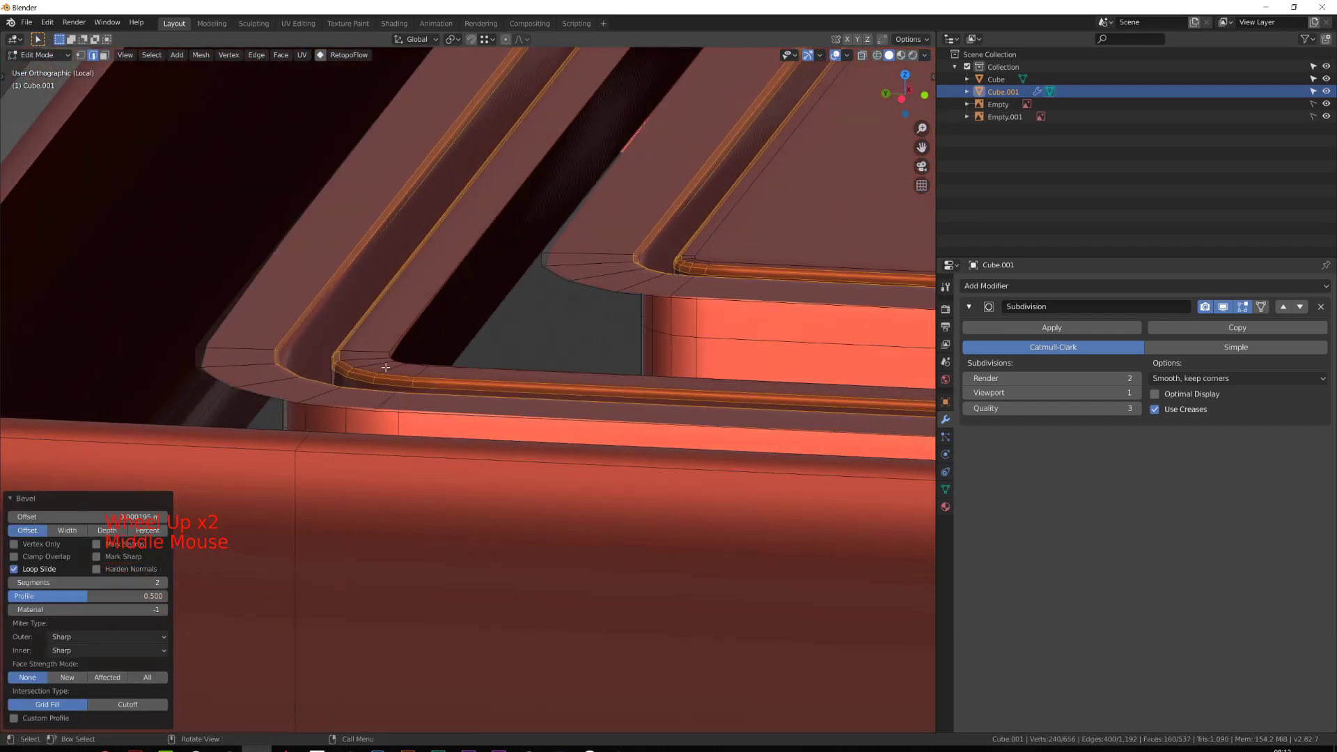
left_click_drag(79, 599, 167, 598)
Set the Subdivision modifier's viewport level to 2 for the shell in Object Mode.
scroll(488, 348, "down", 4)
middle_click_drag(488, 348, 586, 390)
key("Tab")
scroll(508, 388, "down", 6)
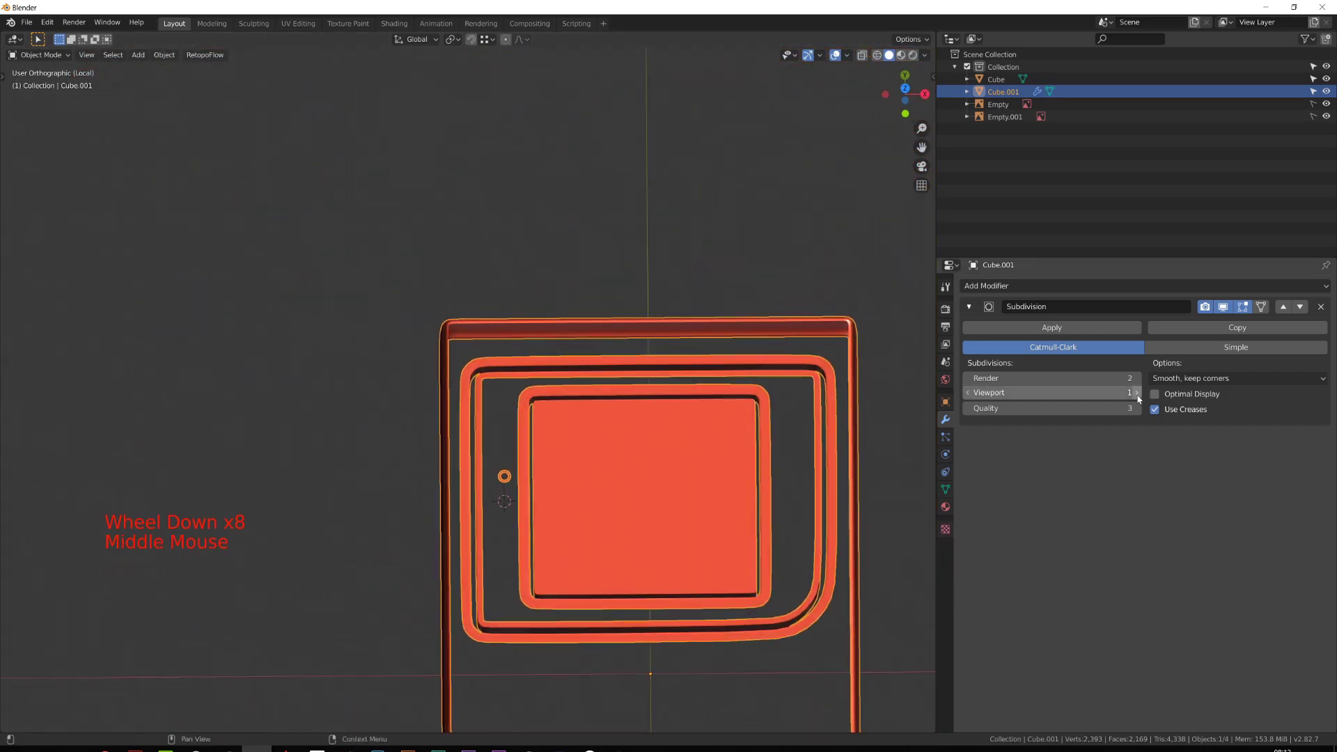
left_click(1136, 393)
Add one edge loop across the middle of each straight side of the three nested screen frames.
key("Tab")
middle_click_drag(782, 127, 557, 293, "shift")
scroll(488, 362, "up", 3)
middle_click_drag(487, 362, 411, 412)
key("1")
left_click(358, 236)
middle_click_drag(274, 198, 369, 311, "shift")
scroll(370, 311, "up", 3)
key("KP_7")
scroll(370, 310, "down", 6)
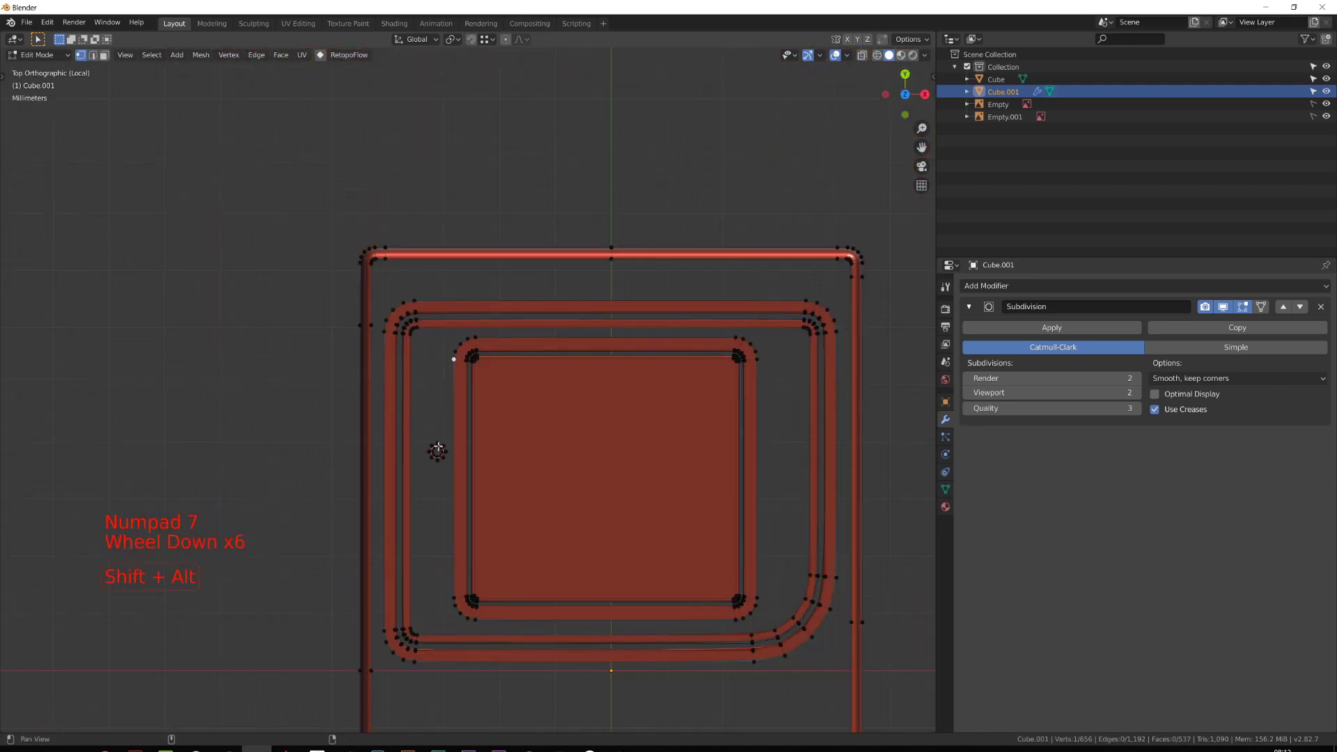
key("ctrl+r")
left_click(500, 430)
key("ctrl+r")
left_click(679, 222)
middle_click_drag(680, 223, 592, 164, "shift")
key("ctrl+r")
left_click(571, 562)
key("ctrl+r")
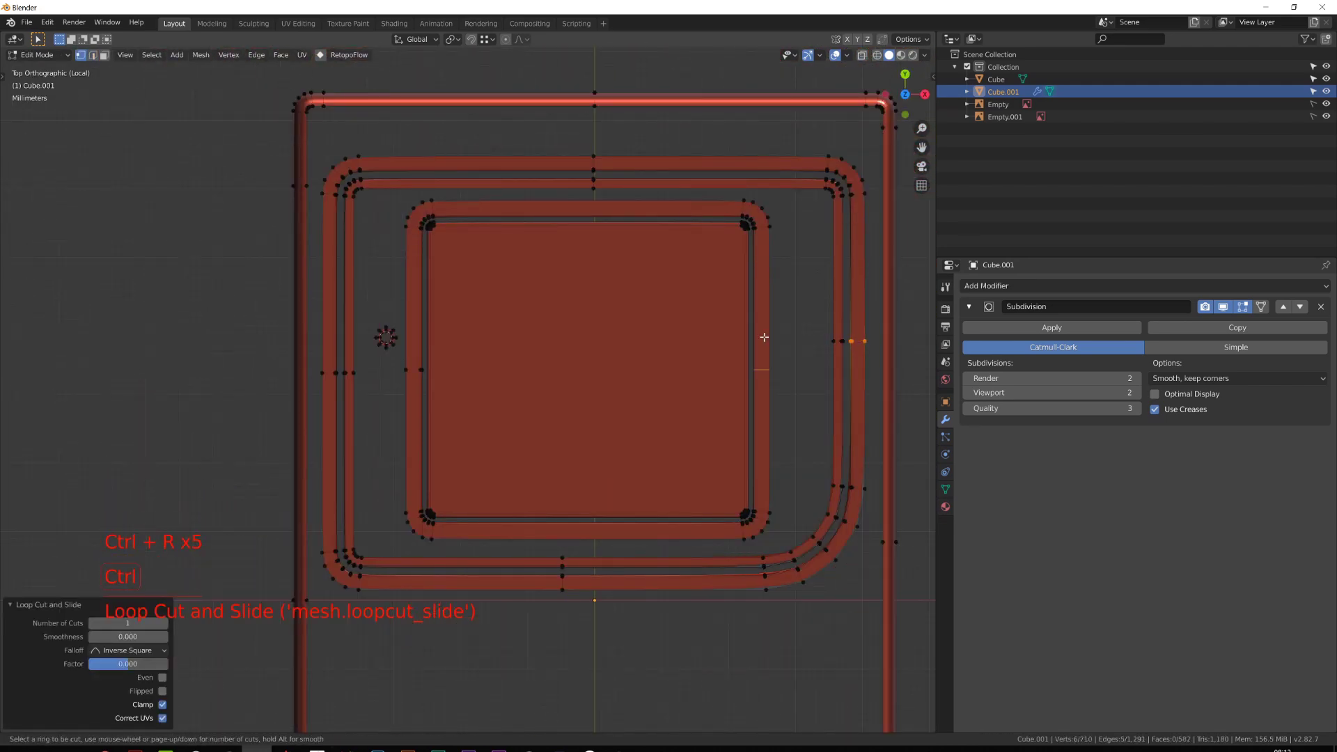
middle_click_drag(579, 533, 519, 523, "shift")
Bevel the middle edge loops on all four sides of the innermost screen frame with two segments and a profile of 1.000.
key("2")
double_click(354, 359, "shift")
double_click(529, 198, "shift")
double_click(701, 358, "shift")
key("ctrl+b")
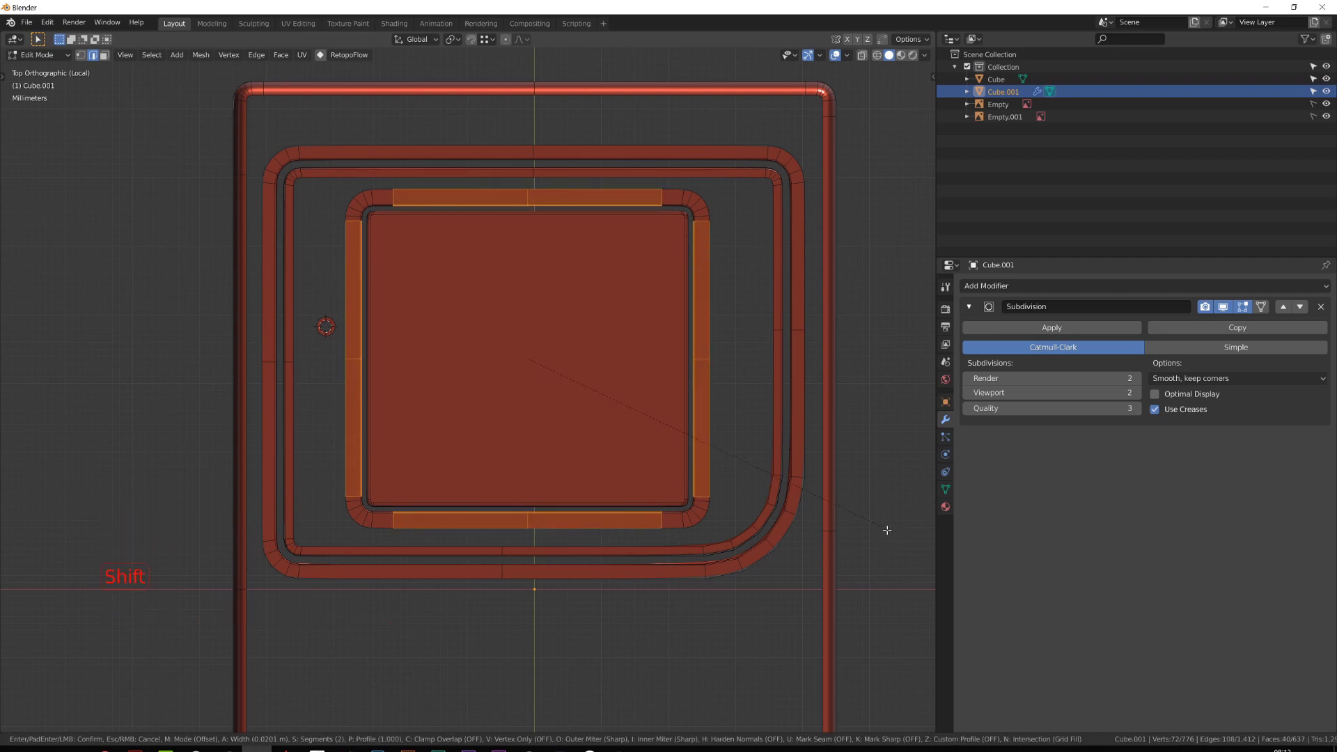
right_click(738, 407)
key("ctrl+b")
left_click(761, 478)
double_click(528, 199)
double_click(528, 520, "shift")
key("ctrl+b")
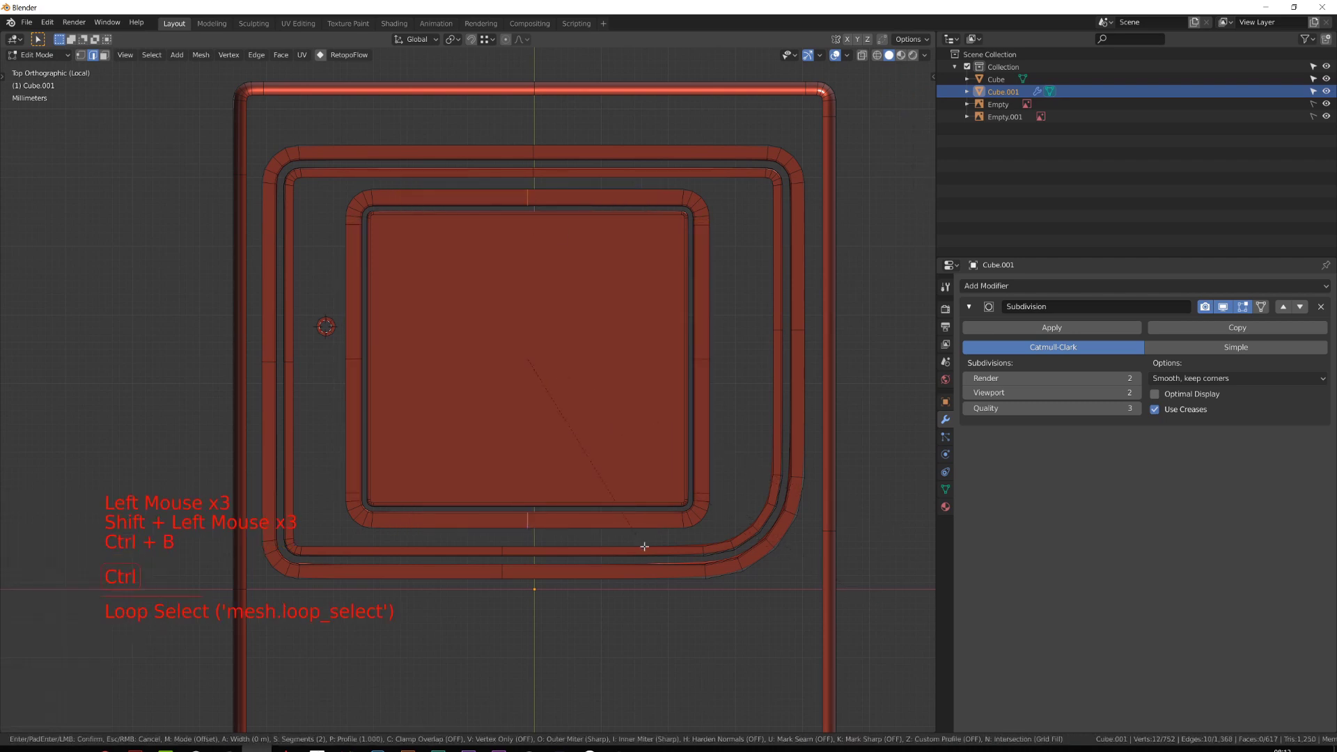
left_click(513, 576)
Bevel the bottom middle loops of the thin and outer screen frames with two segments, the outer one about 0.0267 m wide.
double_click(502, 551)
key("ctrl+b")
left_click(771, 621)
double_click(502, 572)
key("ctrl+b")
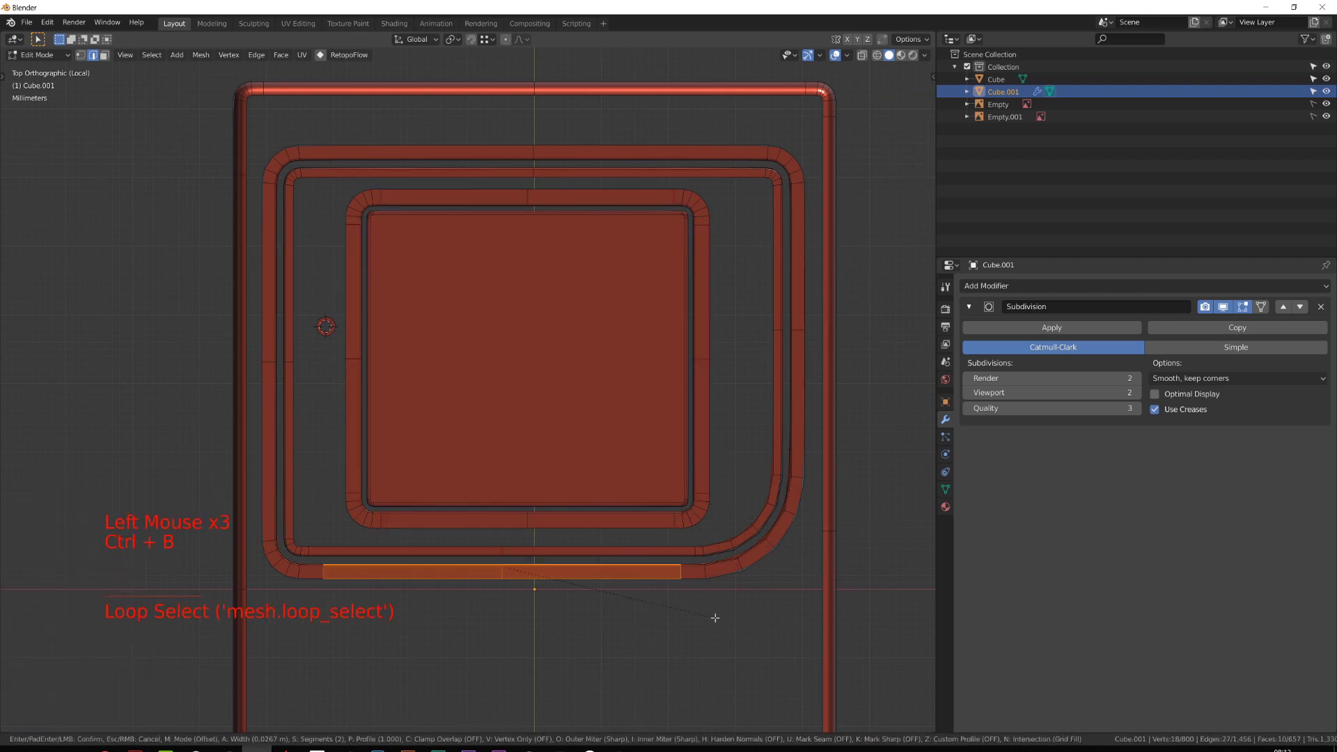
left_click(731, 613)
Bevel the outer screen frame's left middle loop with an offset of about 0.0251 m, and bevel its right middle loop likewise with two segments.
double_click(798, 330)
double_click(268, 362, "shift")
key("ctrl+b")
right_click(307, 247)
double_click(269, 362)
key("ctrl+b")
left_click(132, 164)
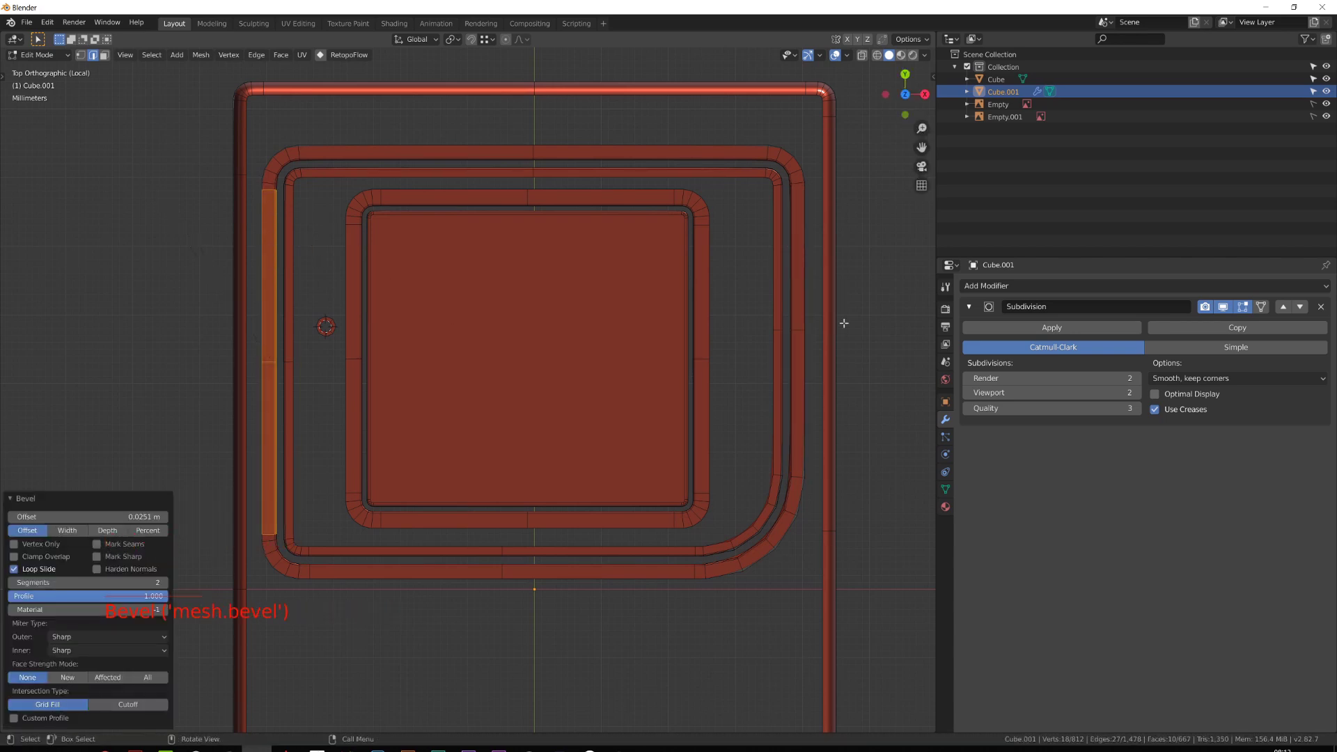
double_click(799, 330)
key("ctrl+b")
left_click(659, 191)
Bevel the top middle loops of the outer and thin screen frames with two segments, the thin one about 0.0336 m wide.
double_click(534, 152)
left_click(292, 357)
double_click(533, 171)
key("ctrl+b")
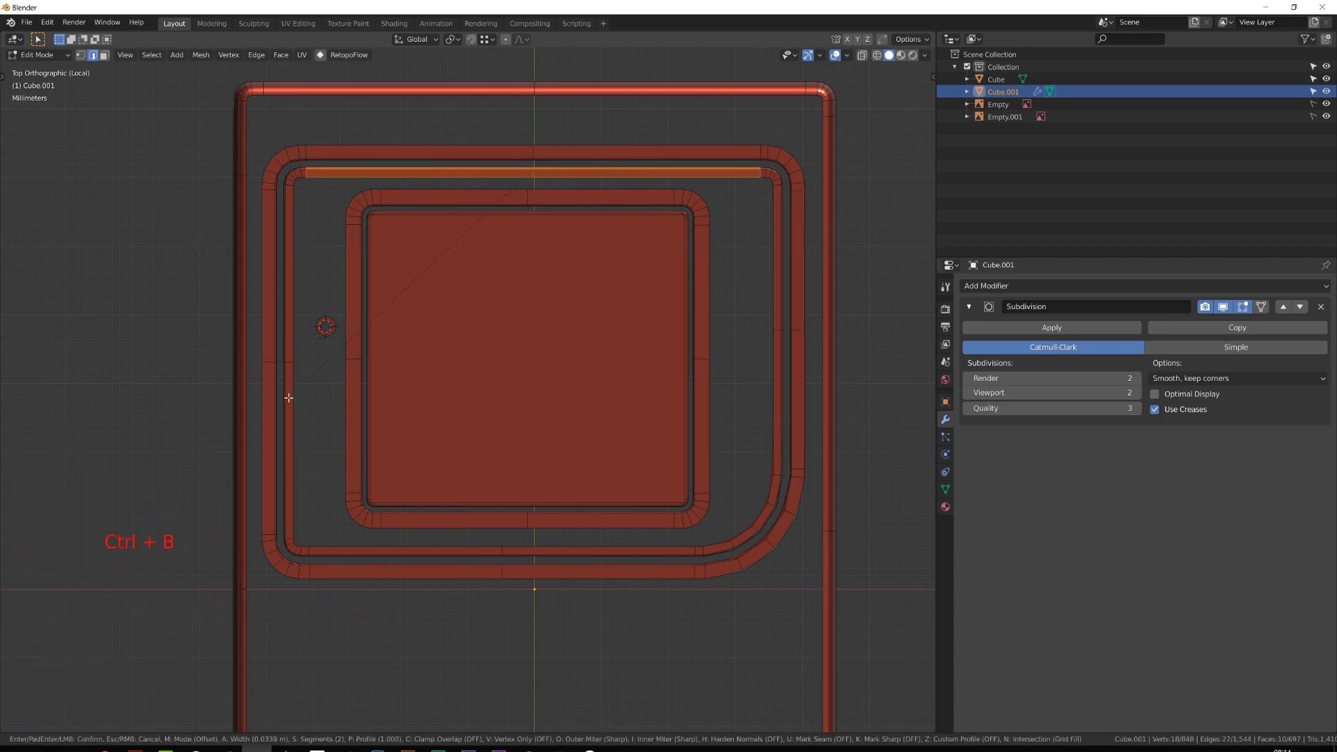
left_click(288, 399)
Bevel the thin screen frame's left and right middle loops with two segments, the right one with an offset of about 0.0206 m.
double_click(289, 362)
key("ctrl+b")
double_click(777, 328)
key("ctrl+b")
left_click(35, 496)
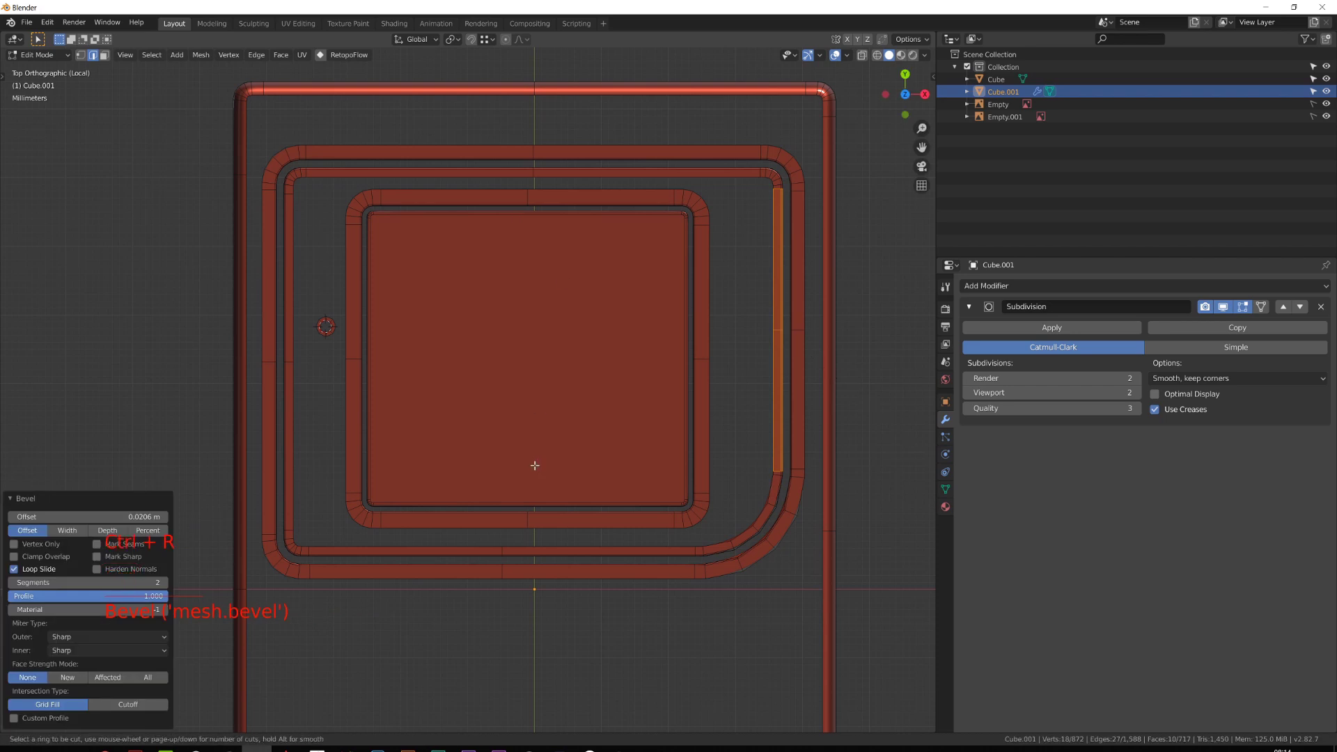
Delete the large flat face filling the screen opening.
key("3")
left_click(535, 464)
key("x")
Add one edge loop across the middle of each side of the narrow rim around the screen opening.
key("ctrl+r")
left_click(531, 215)
left_click(376, 348)
key("ctrl+r")
left_click(682, 359)
Select the middle edge loops on all four sides of the narrow screen-opening rim and bevel them together with two segments.
double_click(549, 212, "shift")
scroll(549, 212, "up", 3)
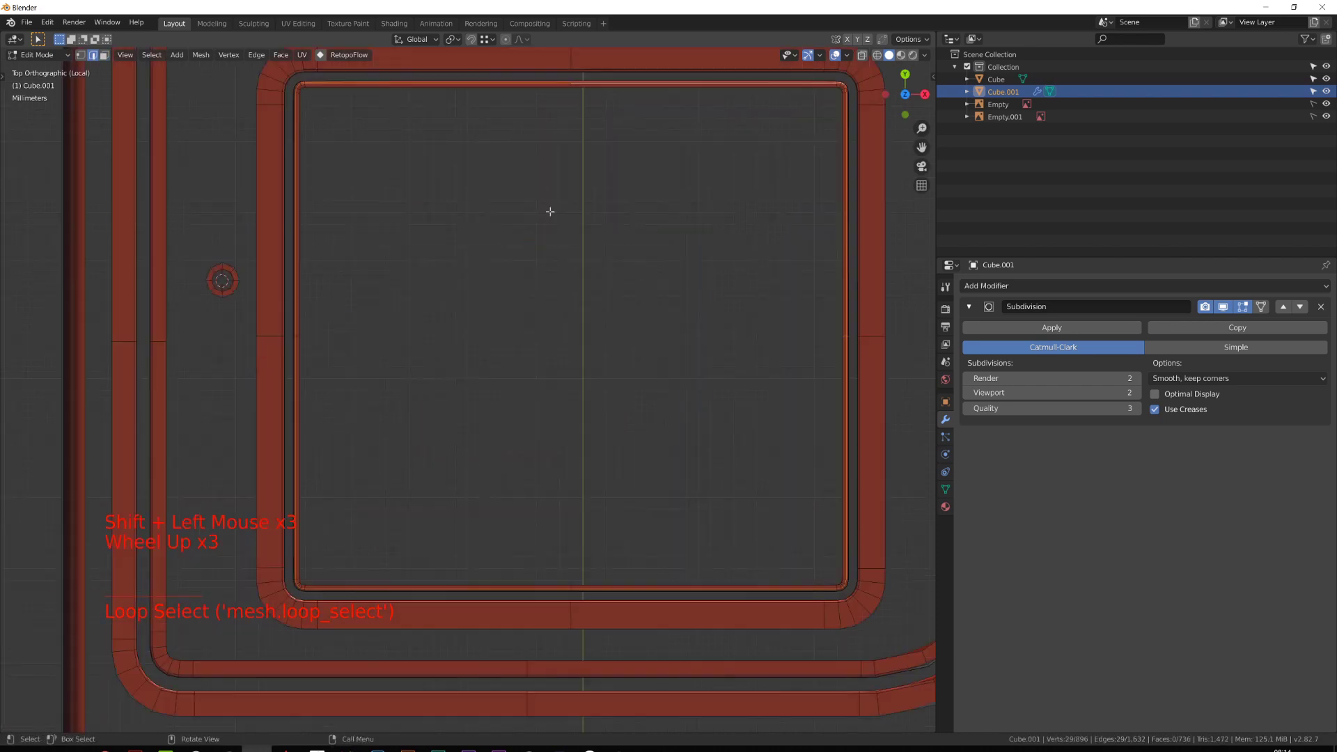
key("a")
key("a")
left_click(842, 328, "shift")
key("ctrl+z")
scroll(841, 343, "up", 4)
middle_click_drag(471, 179, 704, 653, "shift")
left_click(531, 282, "shift")
scroll(531, 282, "down", 6)
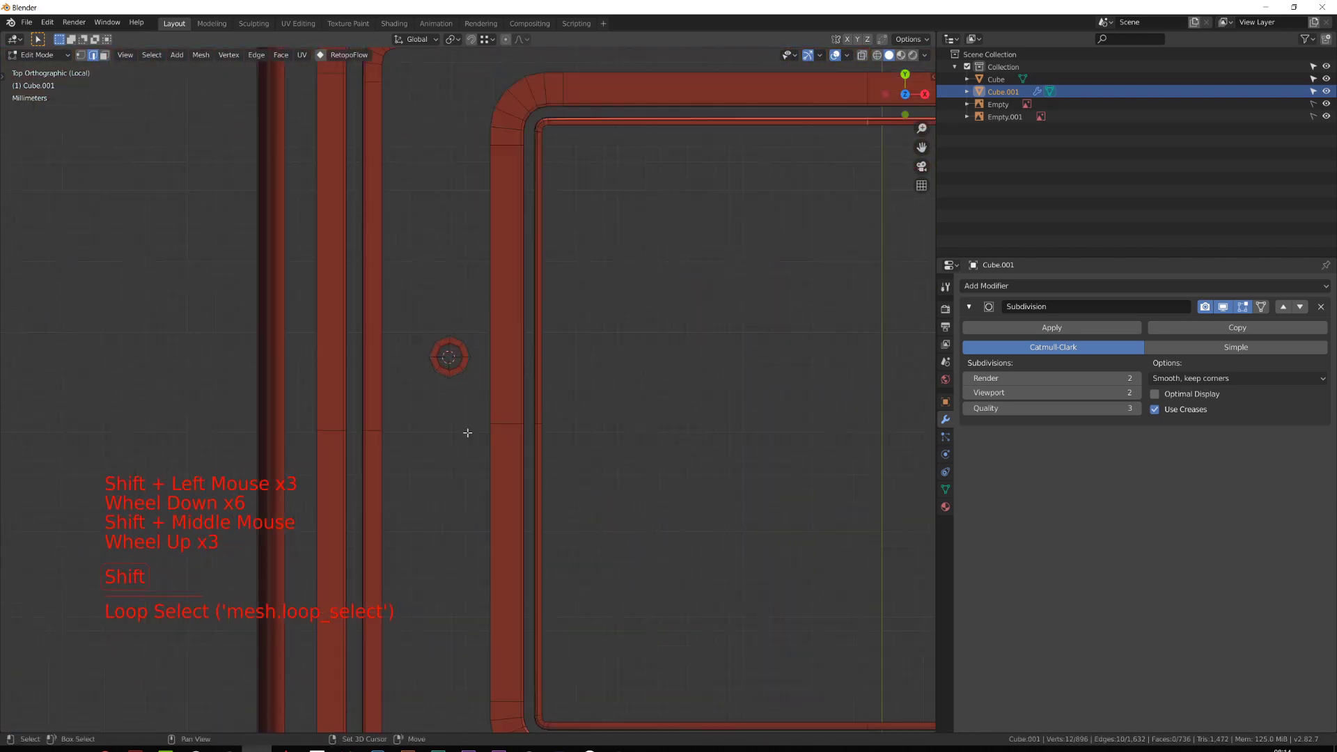
left_click(537, 411, "shift")
mouse_move(775, 602)
middle_mouse_down("shift")
mouse_move(465, 307)
mouse_move(524, 367)
middle_mouse_up("shift")
left_click(499, 367, "shift")
key("ctrl+b")
left_click(708, 577)
Select the middle faces of the narrow screen-opening rim's top and bottom sides and widen them along the X axis.
scroll(534, 302, "down", 3)
key("3")
key("c")
middle_click_drag(345, 213, 343, 380)
right_click(343, 380)
key("s")
right_click(599, 272)
key("alt+z")
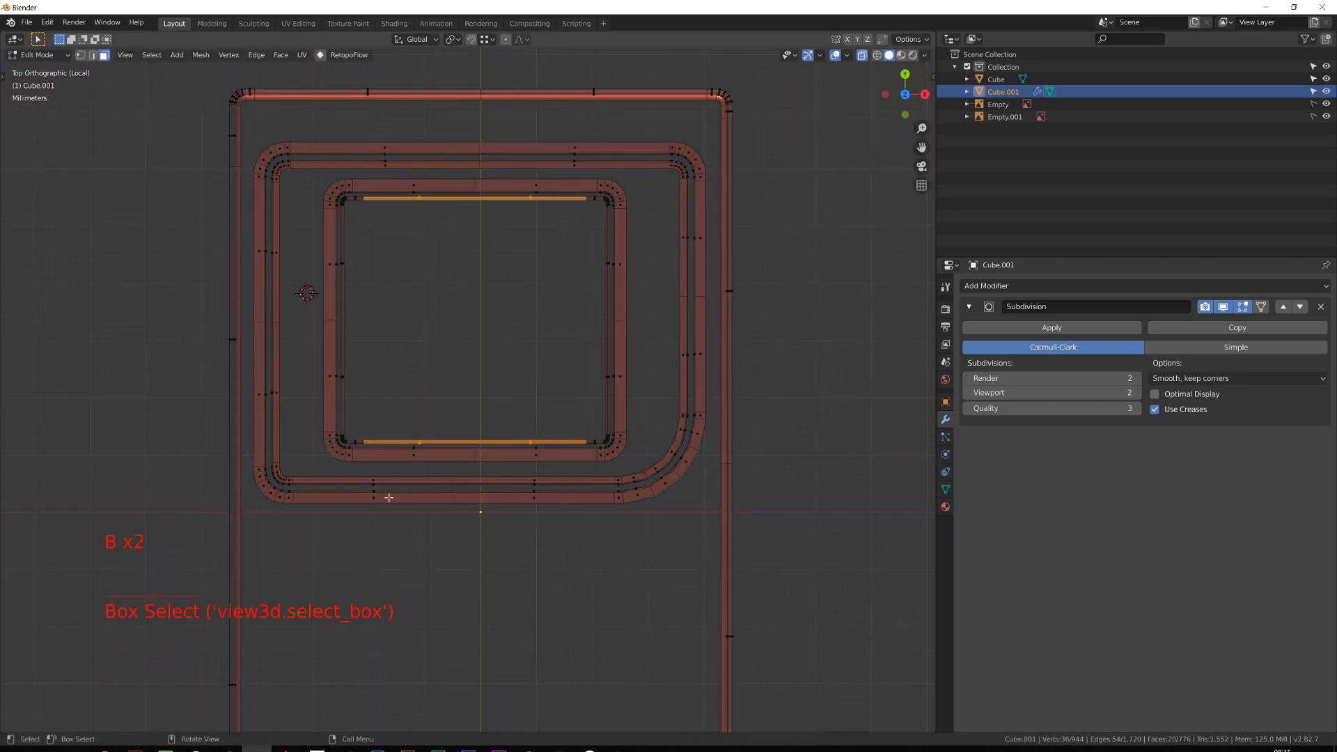
key("s")
key("x")
left_click(277, 522)
Fill a first face bridging the thin frame and the innermost screen frame near their upper-left corners.
key("Tab")
middle_click_drag(439, 481, 460, 442)
key("Tab")
scroll(352, 209, "up", 5)
middle_click_drag(369, 219, 412, 227, "shift")
key("alt+z")
key("2")
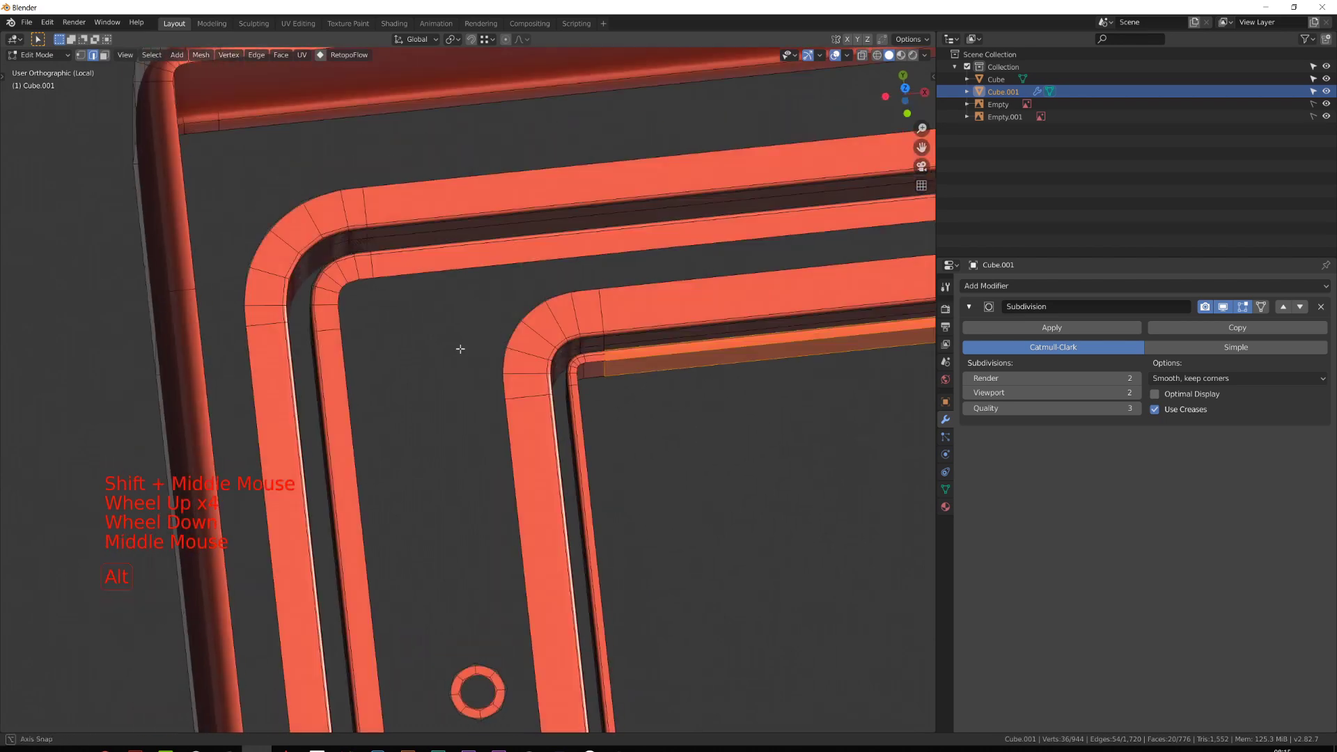
left_click(338, 319)
key("f")
Continue filling consecutive faces around the upper-left corner gap between the thin frame and the innermost screen frame.
left_click(414, 298)
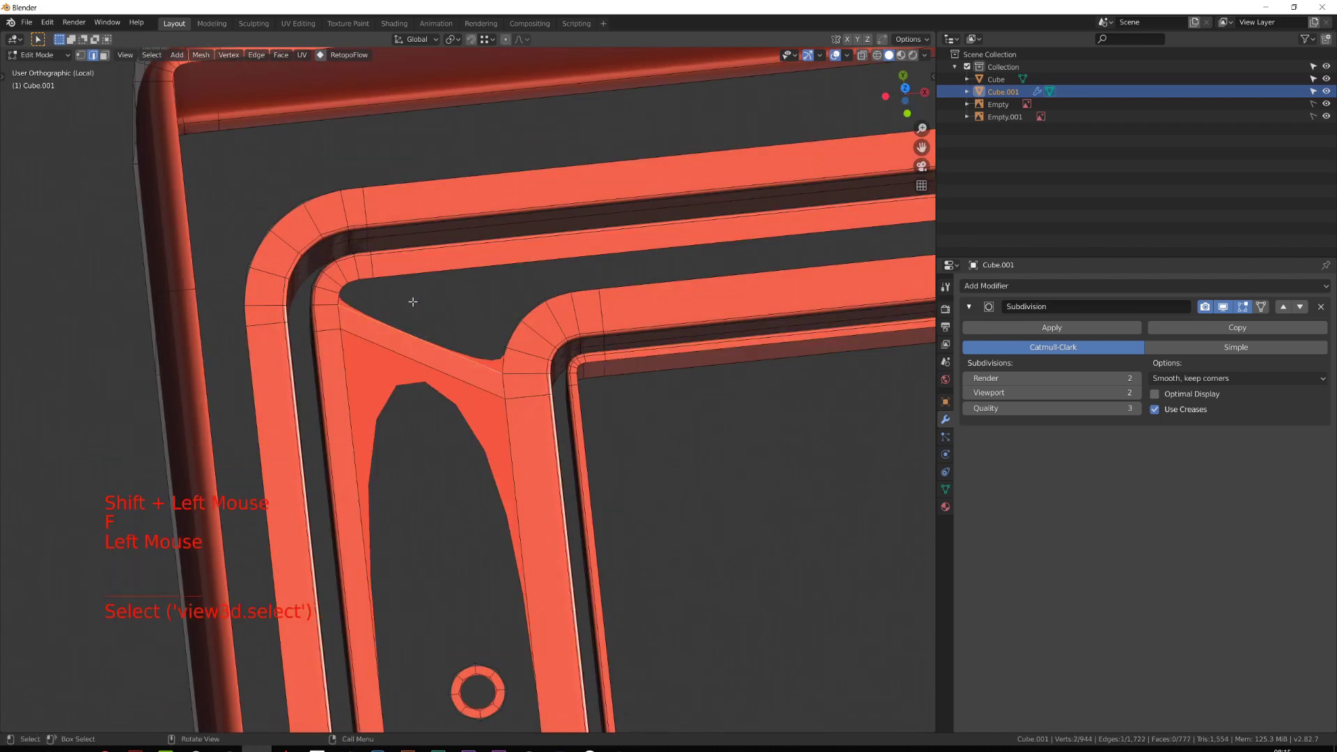
key("f")
key("f")
key("f")
key("f")
key("f")
scroll(422, 295, "down", 3)
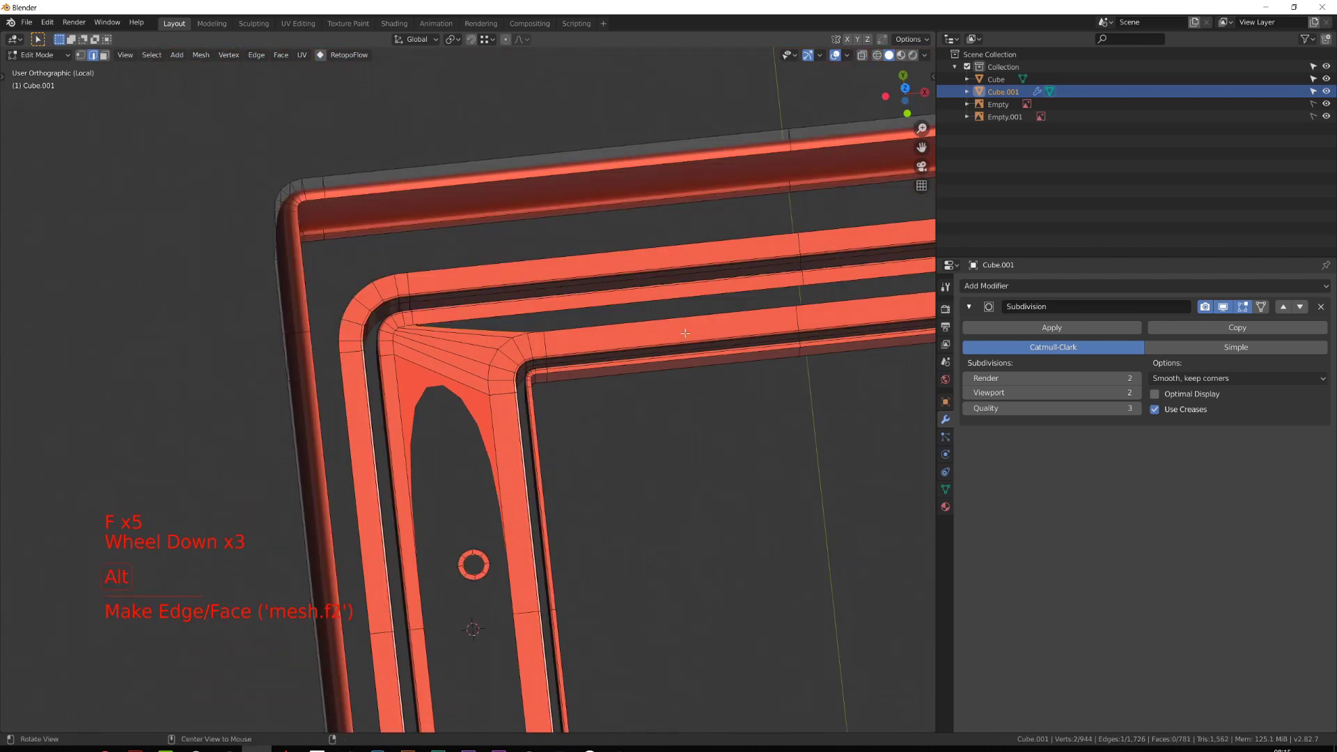
Fill consecutive faces along the upper gap between the thin frame and the innermost screen frame toward the upper-right corner.
middle_click_drag(423, 295, 732, 400, "shift")
key("f")
key("f")
key("f")
key("f")
key("f")
key("f")
key("f")
key("f")
key("f")
key("f")
key("f")
key("f")
key("f")
Continue filling faces down the right-hand gap between the two screen frames and into the lower-right corner.
scroll(642, 307, "down", 4)
scroll(731, 400, "up", 3)
key("f")
key("f")
key("f")
key("f")
key("f")
key("f")
key("f")
key("f")
key("f")
key("f")
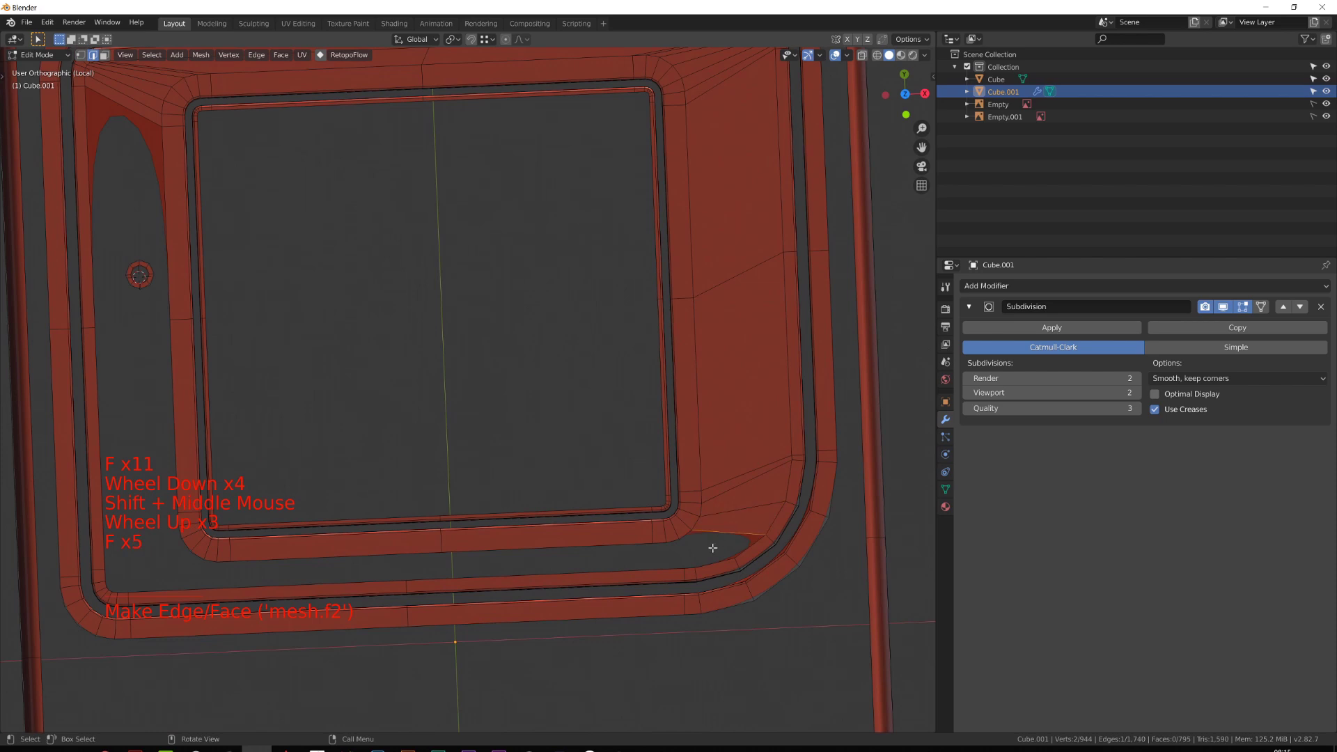
Fill the remaining faces around the lower-right corner, along the lower gap and around the lower-left corner.
key("f")
key("f")
key("f")
key("f")
key("f")
key("f")
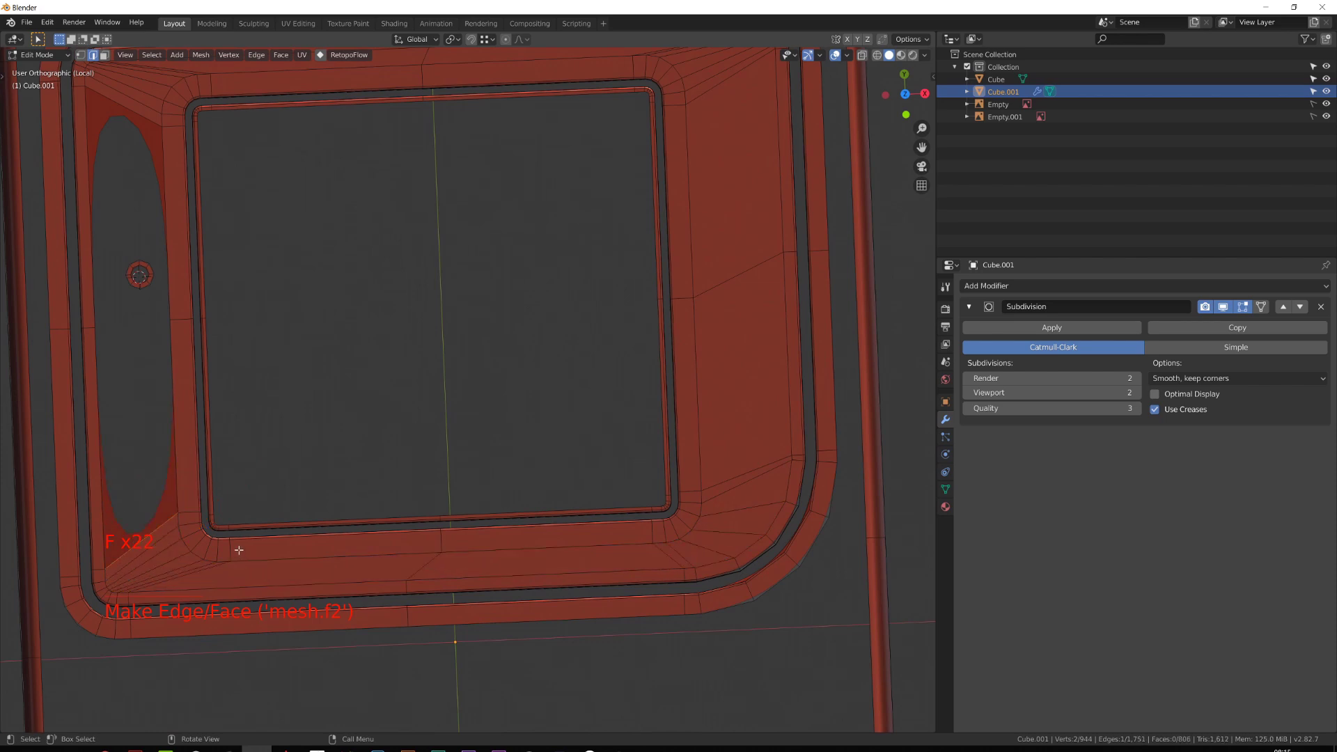
Add an edge loop to each frame strip beside the small round hole, slid level with the hole's centre.
middle_click_drag(239, 550, 543, 444, "shift")
key("KP_7")
scroll(477, 313, "up", 3)
middle_click_drag(478, 314, 499, 254, "shift")
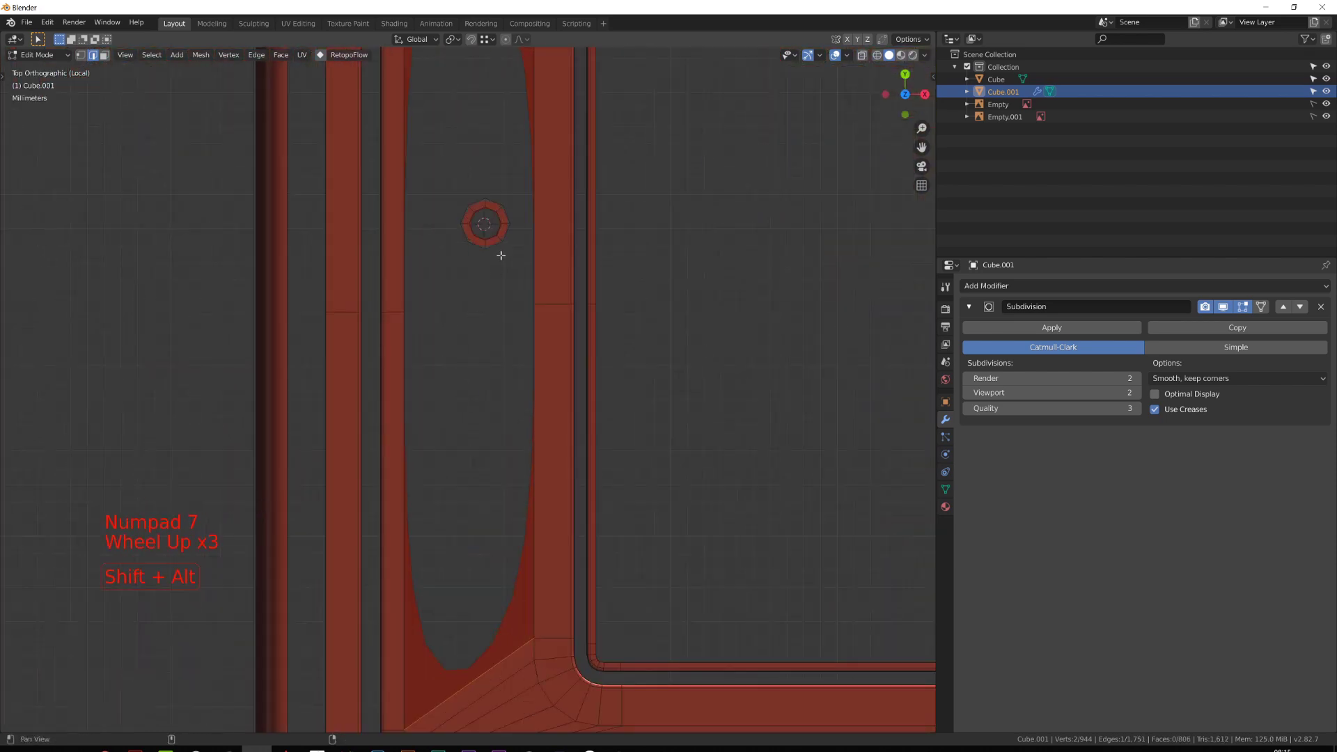
scroll(499, 253, "up", 3)
key("ctrl+r")
left_click(536, 356)
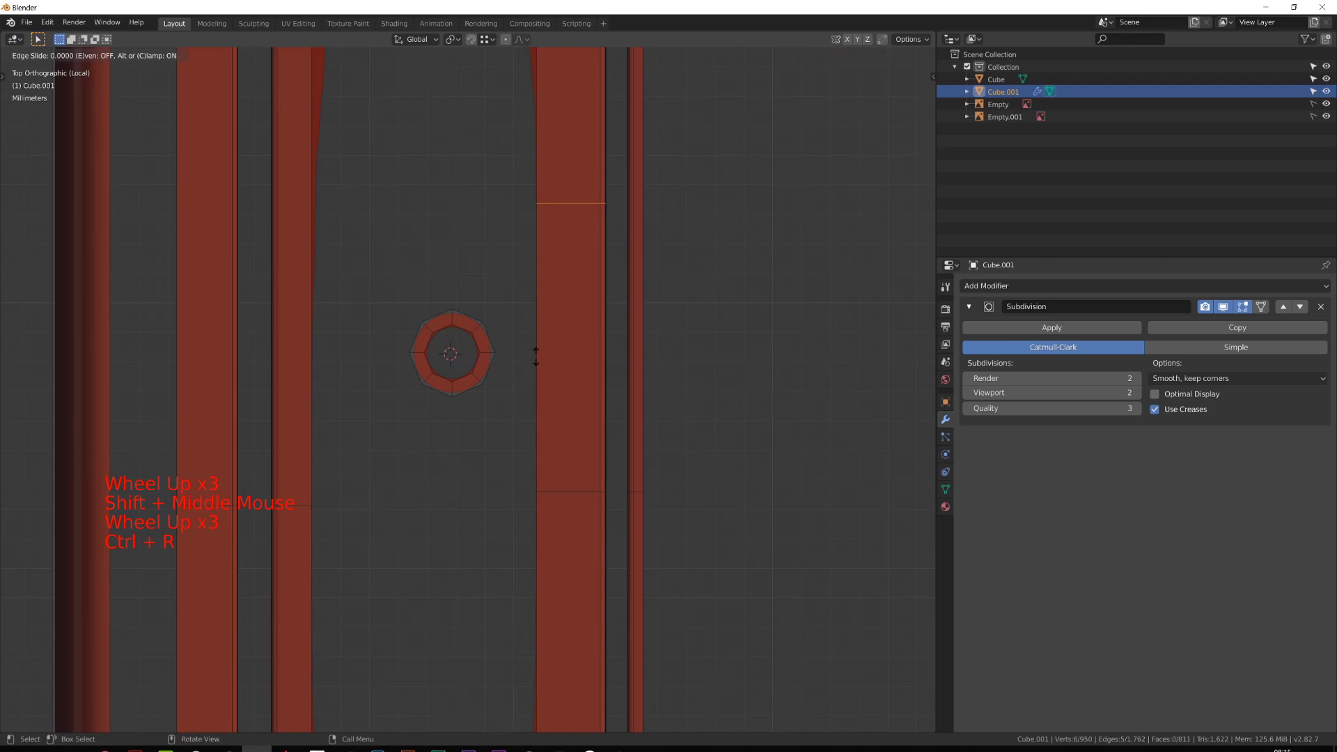
left_click(533, 502)
key("ctrl+r")
left_click(305, 355)
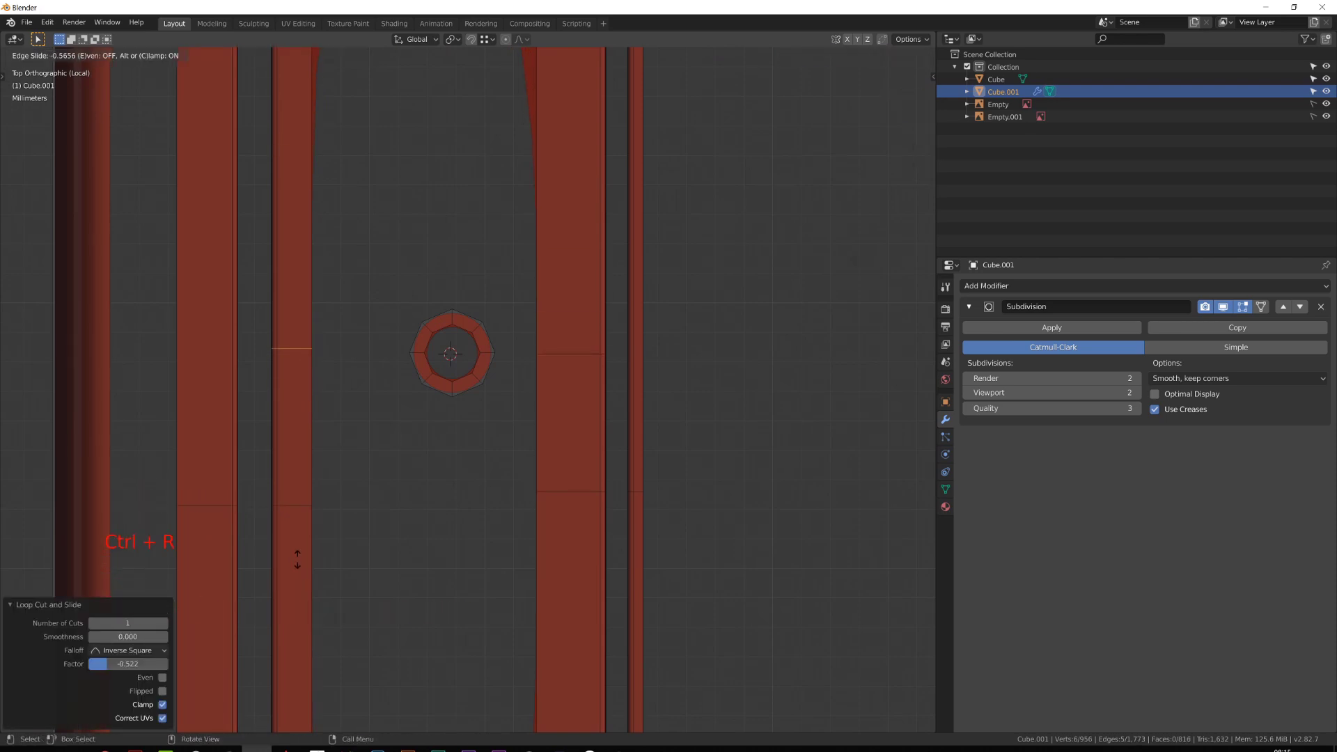
left_click(298, 560)
Cut a centred edge loop around the filled band between the two screen frames, starting at the upper-left corner.
scroll(297, 559, "down", 3)
middle_click_drag(469, 310, 460, 278, "shift")
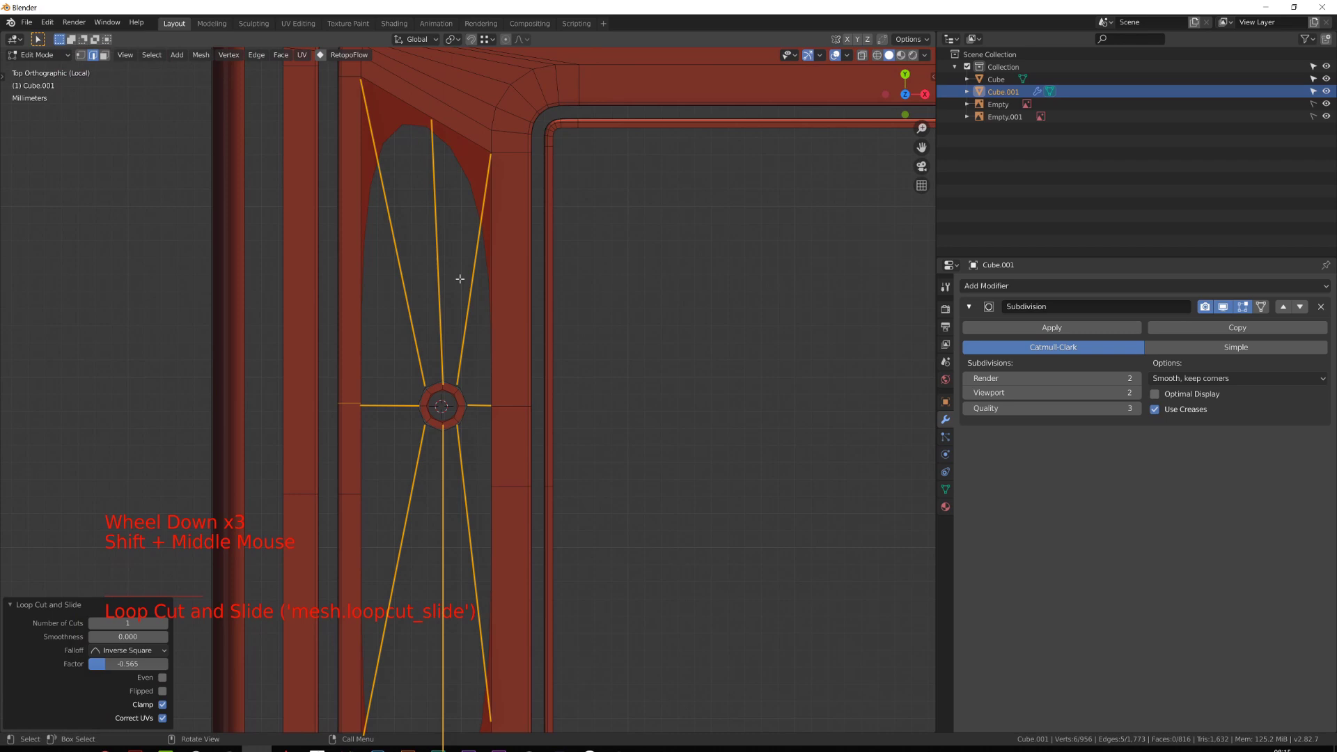
key("ctrl+r")
left_click(433, 113)
left_click(433, 113)
Fill the faces between the small hole's ring and the upper-left corner, plus one face below the ring's left side.
scroll(484, 480, "down", 4)
middle_click_drag(484, 481, 457, 439, "shift")
scroll(457, 439, "up", 6)
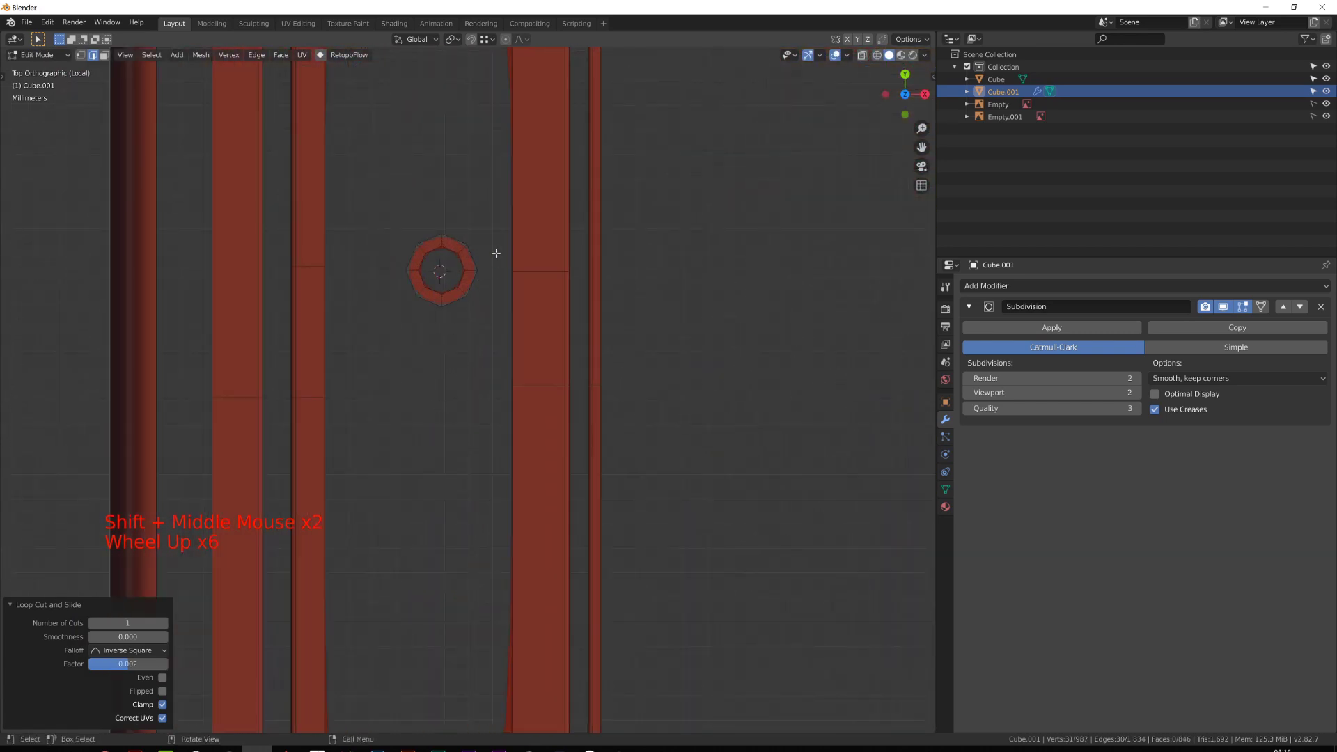
middle_click_drag(496, 253, 490, 493, "shift")
left_click(465, 507)
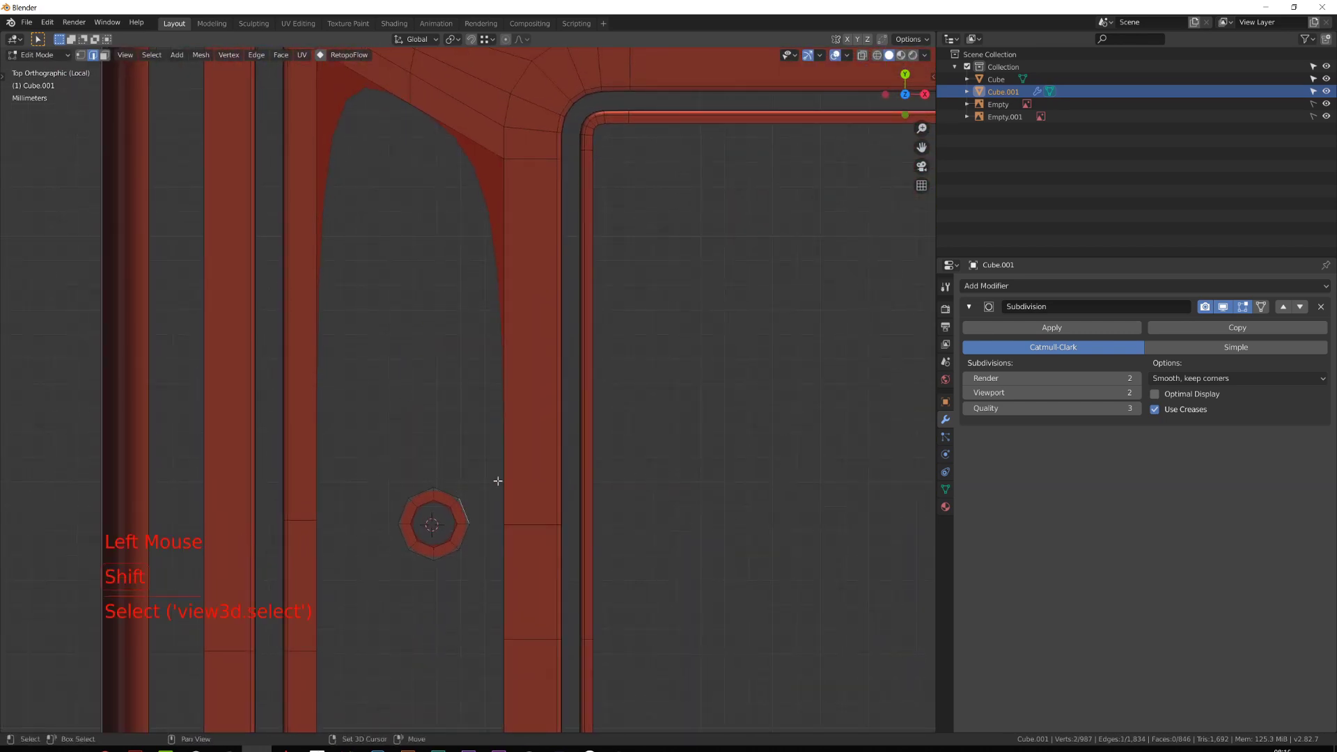
left_click(499, 480, "shift")
key("f")
left_click(467, 418)
key("f")
key("f")
key("f")
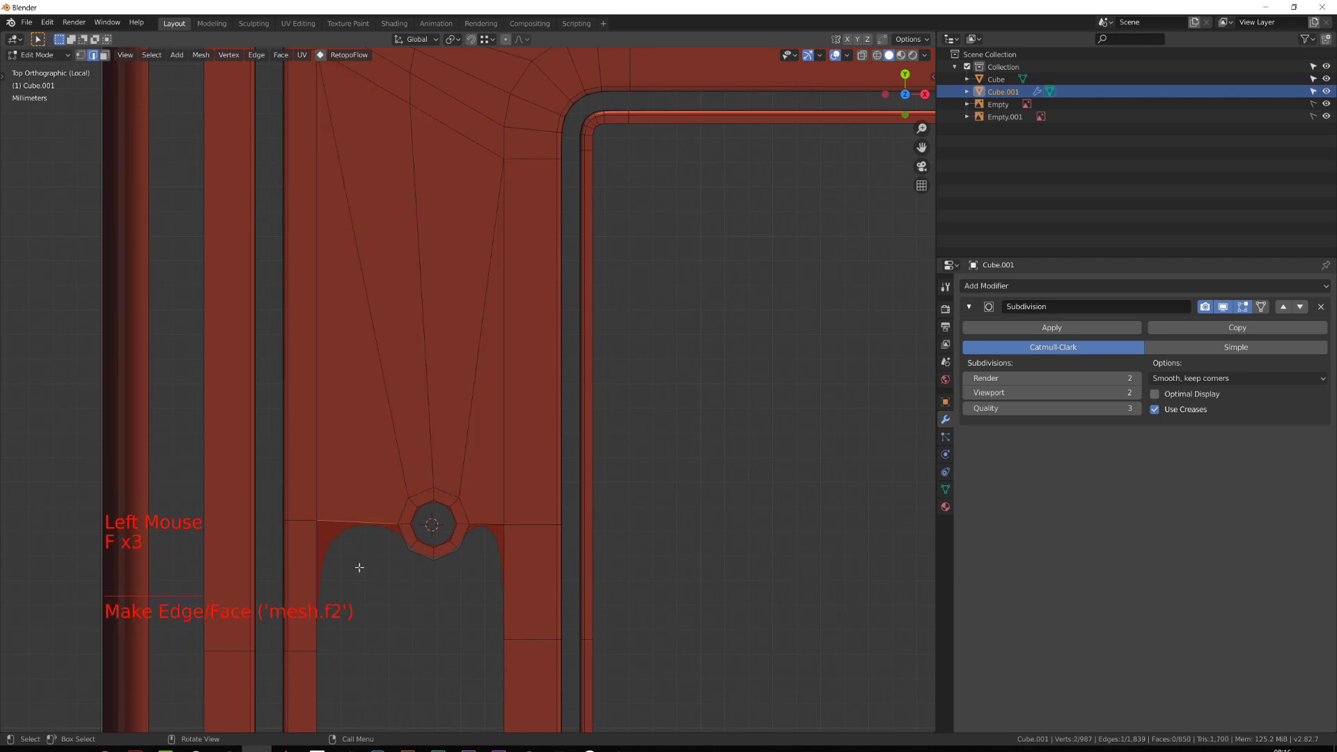
key("f")
Try to fill the gap below the small hole's ring with consecutive faces down to the lower-left corner.
scroll(457, 600, "down", 3)
middle_click_drag(457, 600, 343, 383, "shift")
key("f")
key("f")
key("f")
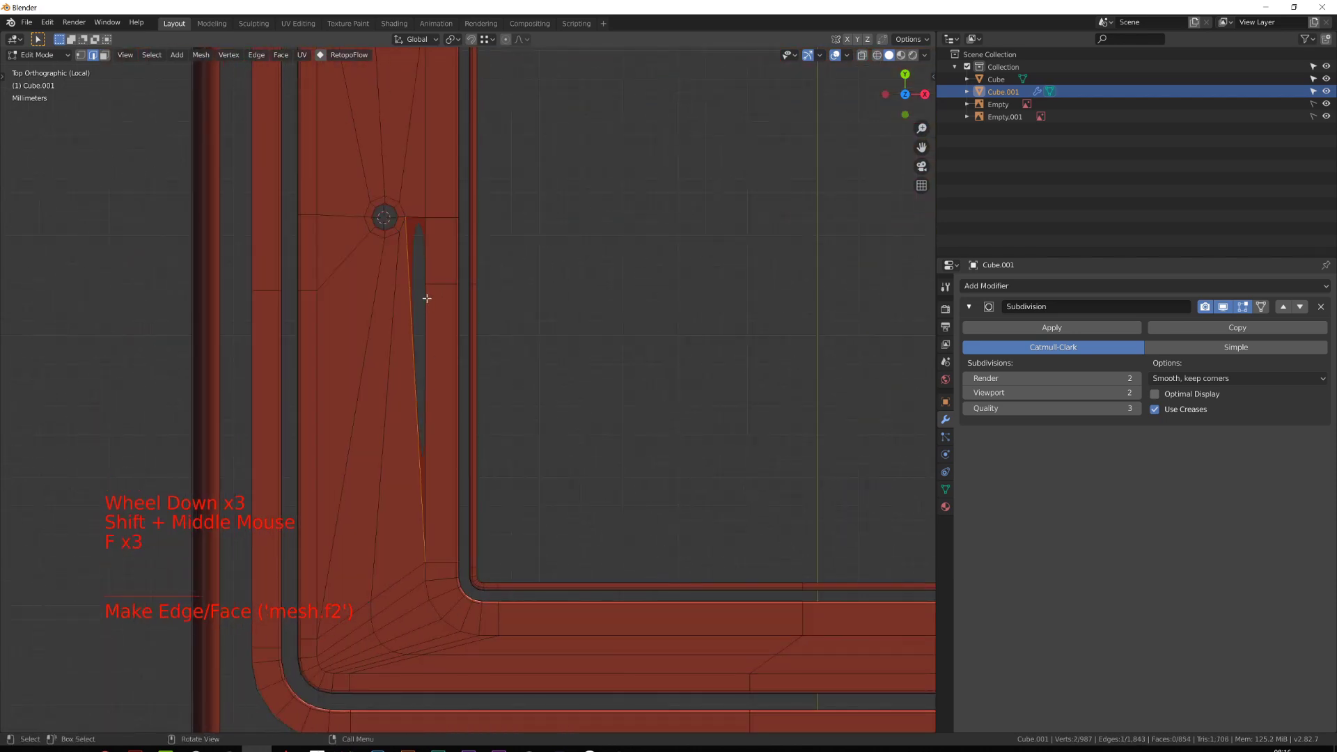
key("f")
key("ctrl+z")
key("ctrl+z")
key("ctrl+z")
key("ctrl+z")
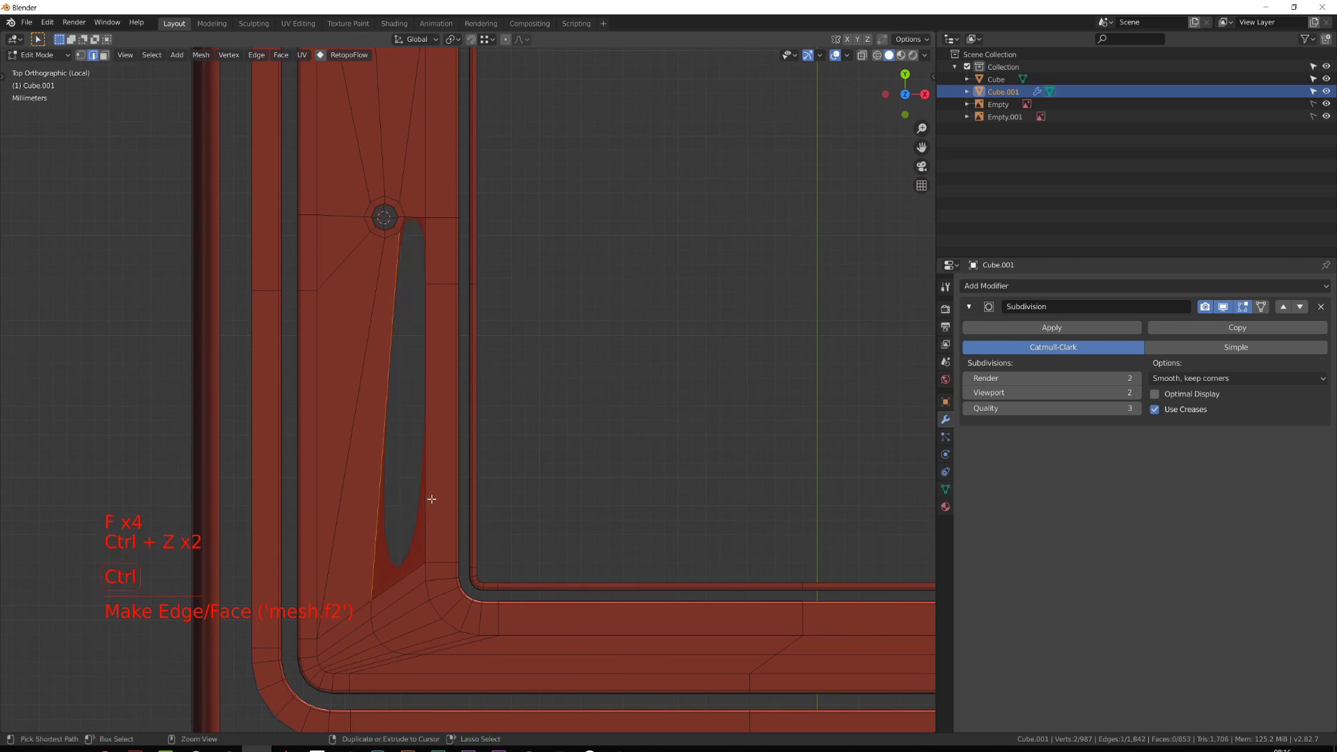
Try to delete the extra cross edges on the right and left frame strips just below the hole.
middle_click_drag(418, 486, 470, 398, "shift")
double_click(472, 373)
key("x")
left_click(409, 389)
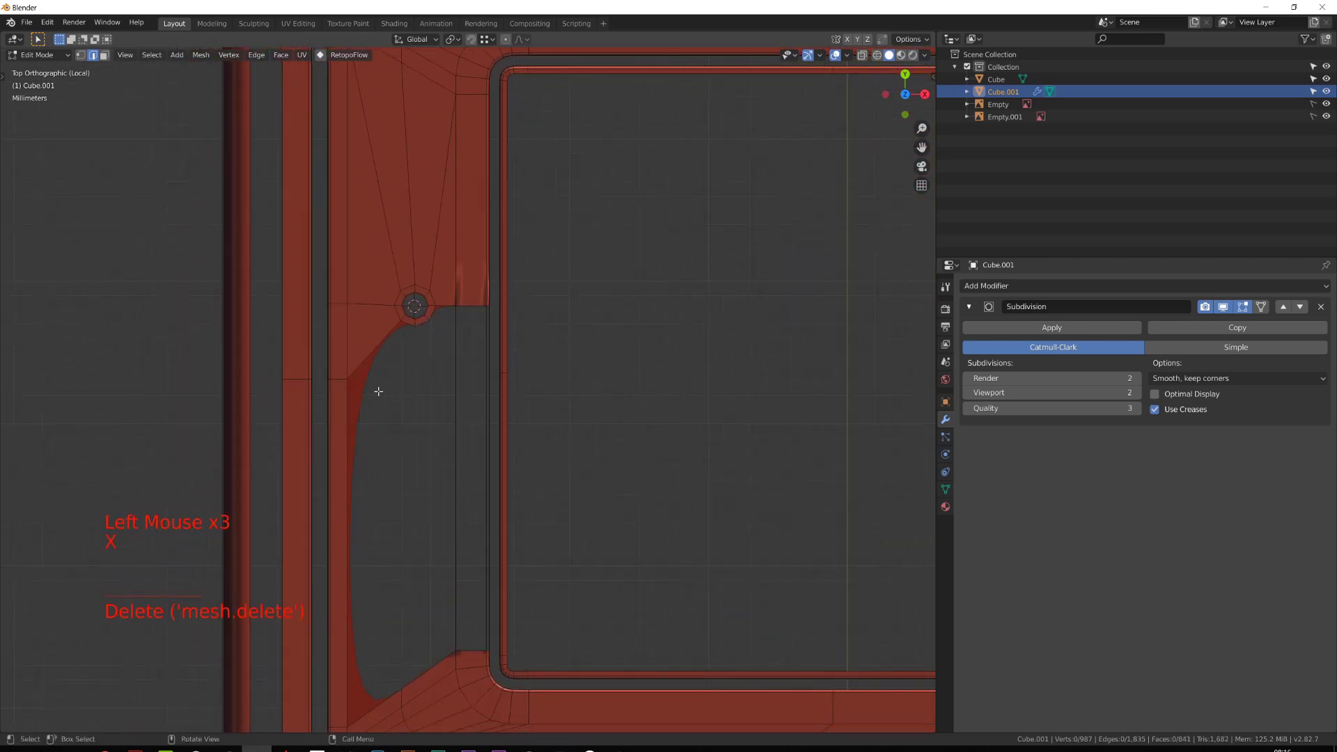
double_click(338, 382)
key("x")
left_click(337, 386)
key("ctrl+z")
key("ctrl+z")
key("ctrl+z")
key("ctrl+z")
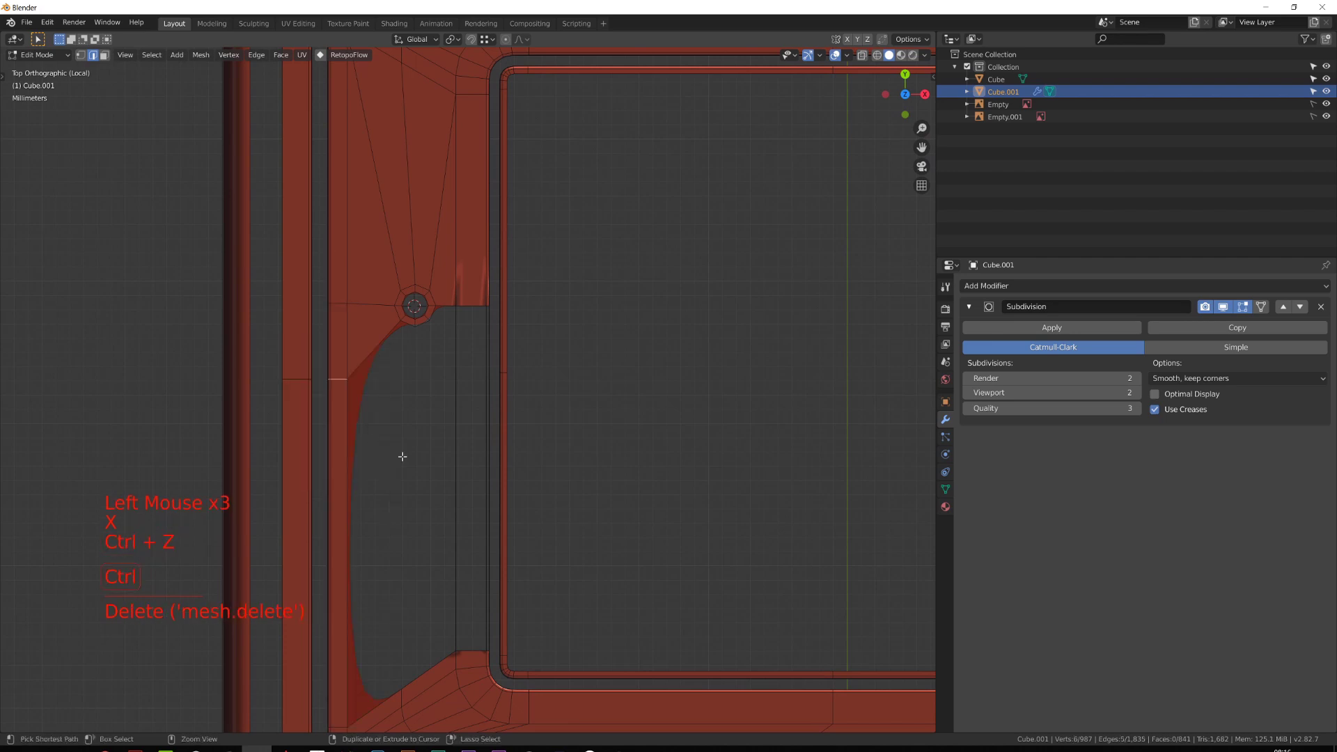
Try to remove the cross edge loop on the right frame strip level with the hole using Edge Loops deletion.
left_click(471, 305, "alt")
left_click(471, 304, "alt")
key("x")
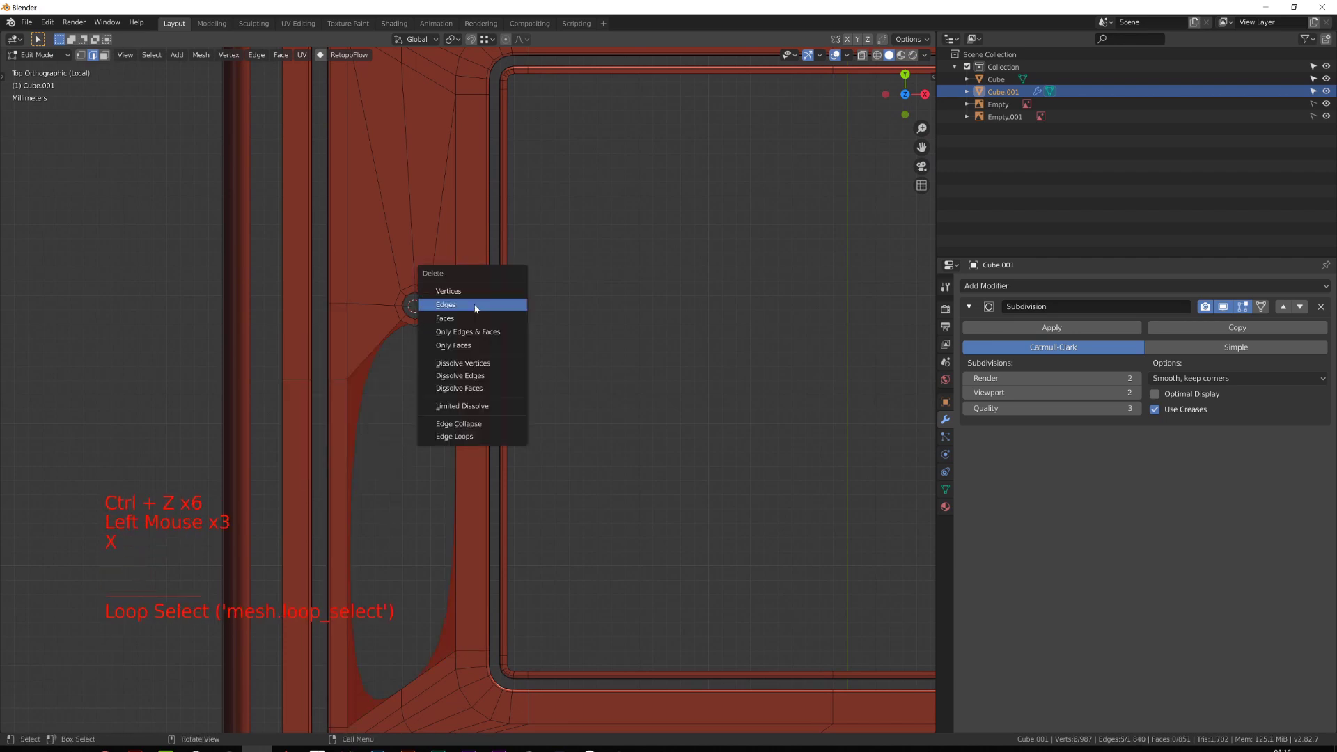
left_click(463, 439)
key("1")
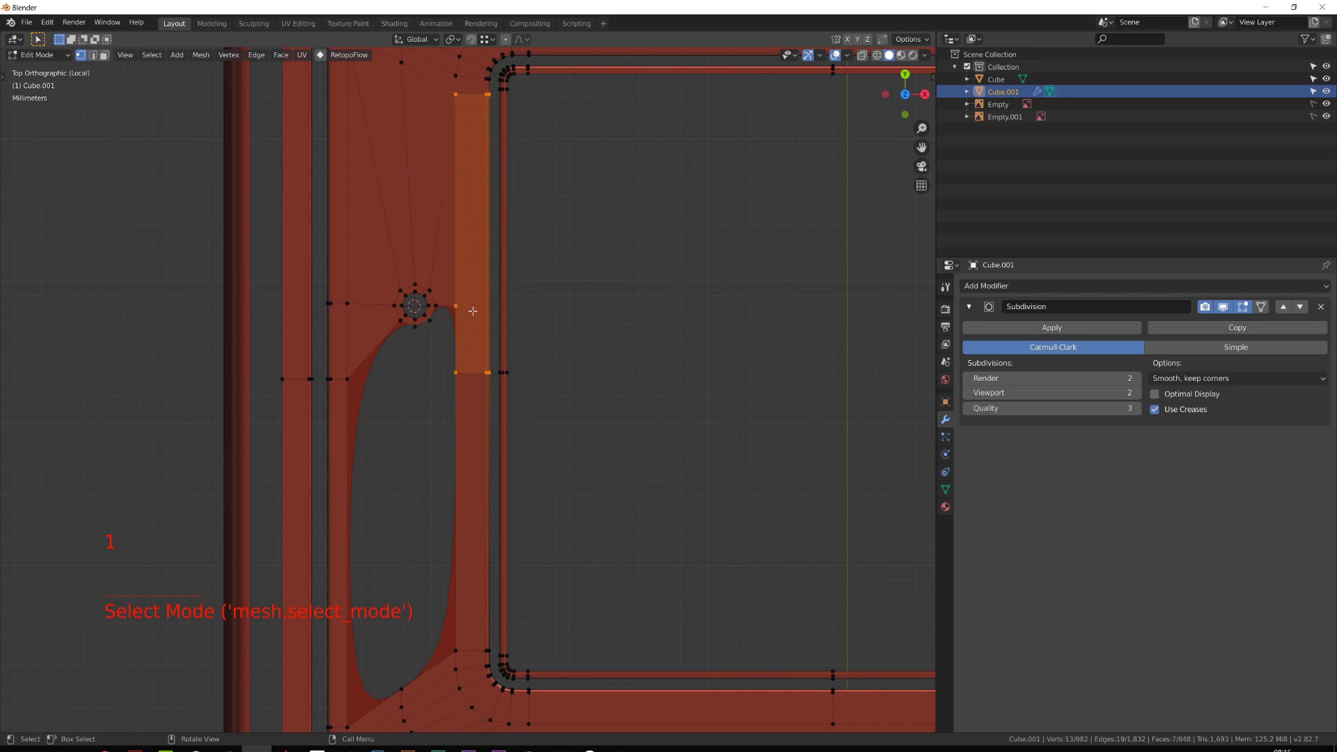
key("ctrl+z")
scroll(473, 310, "up", 2)
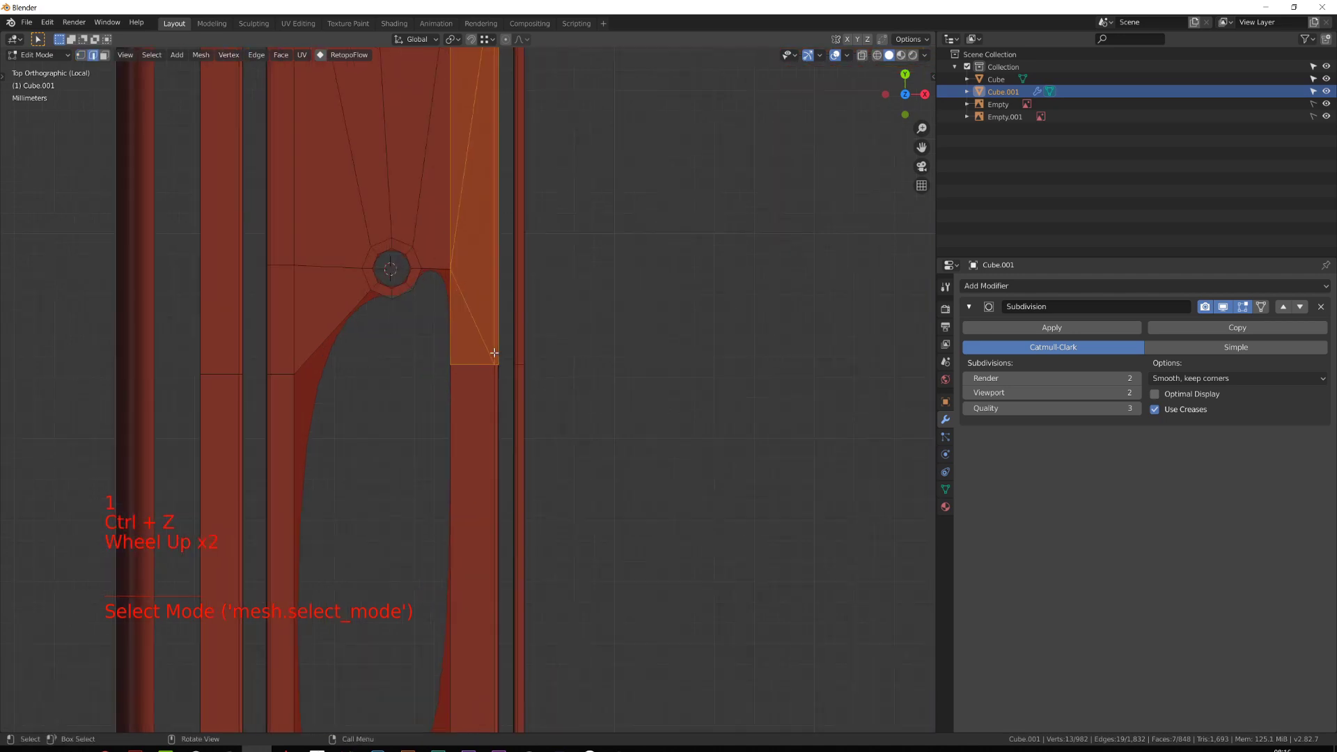
key("ctrl+z")
middle_click_drag(463, 314, 450, 379, "shift")
Try to delete both lower cross edge loops on the strips flanking the gap together.
key("2")
left_click(472, 440, "alt")
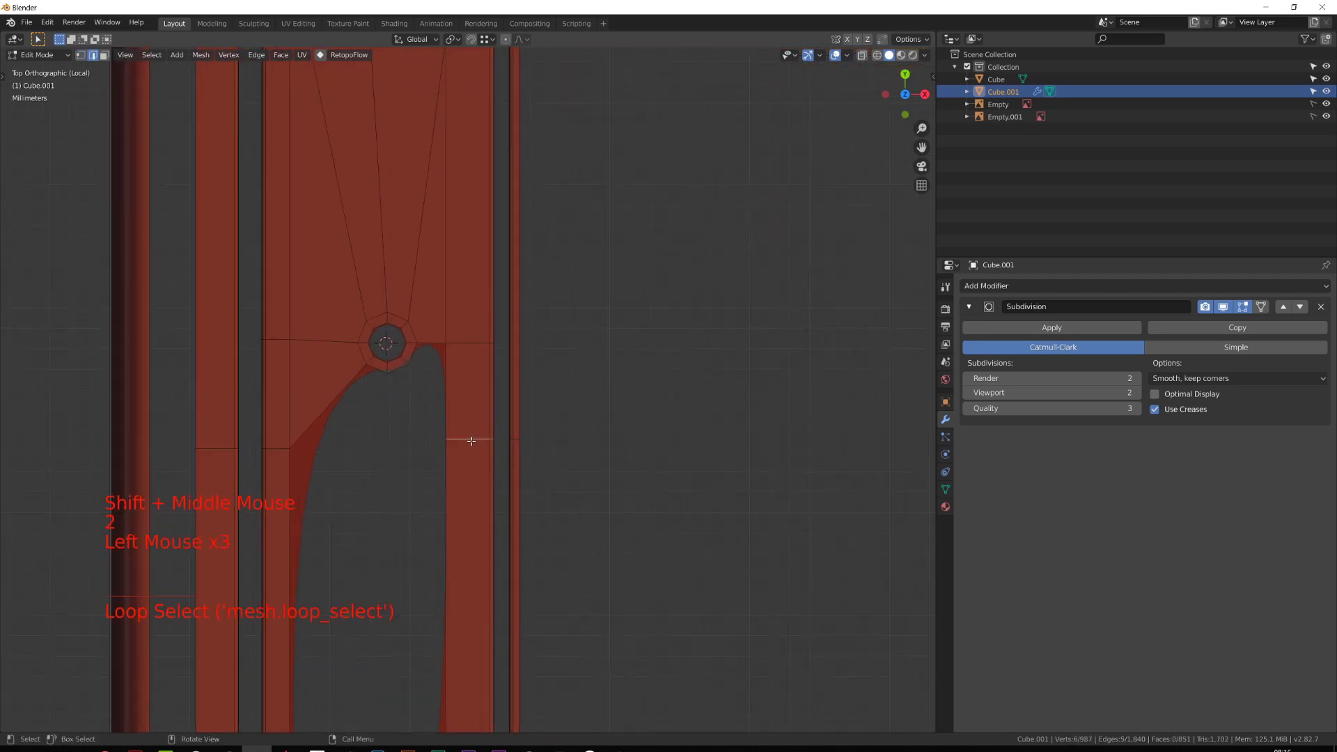
left_click(277, 448, "alt+shift")
key("x")
left_click(278, 448)
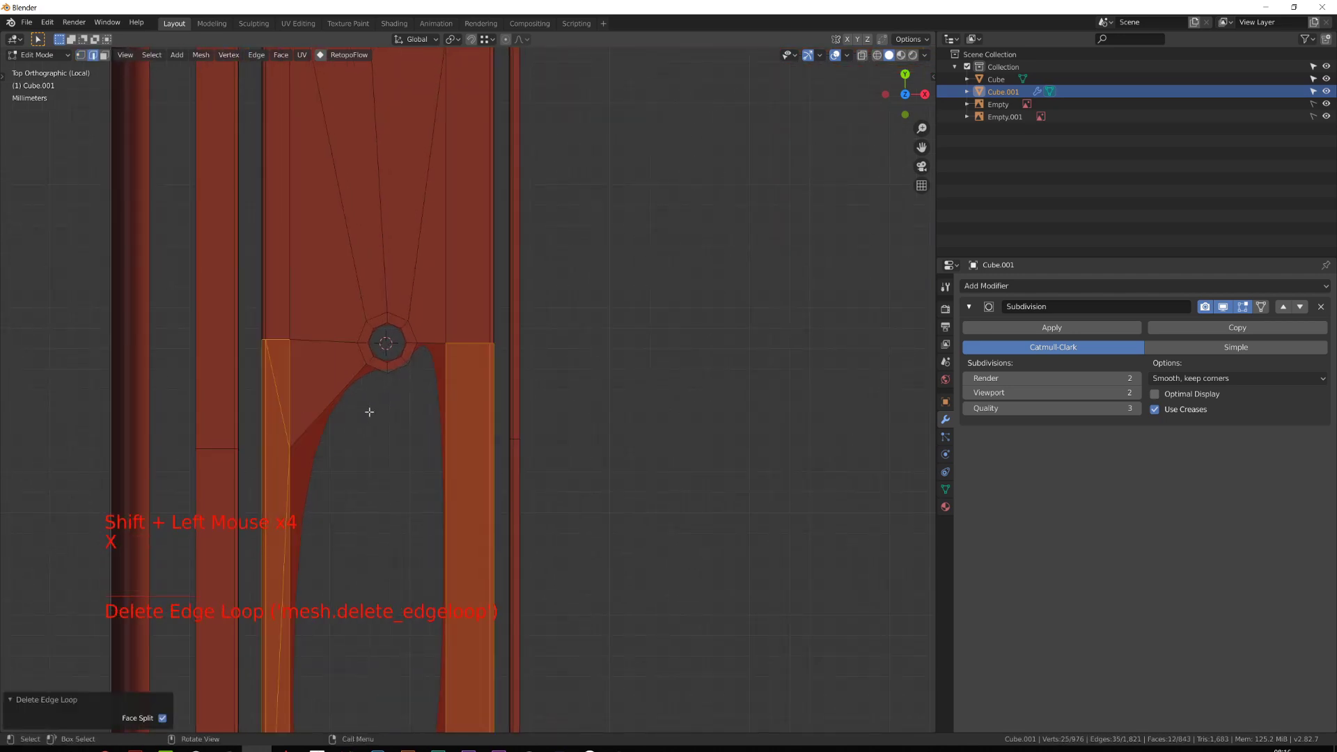
key("ctrl+z")
Delete the slanted face below the ring's left side and remove the lower cross edge loops from both adjoining frame strips.
scroll(366, 412, "down", 2)
key("3")
left_click(365, 403)
key("x")
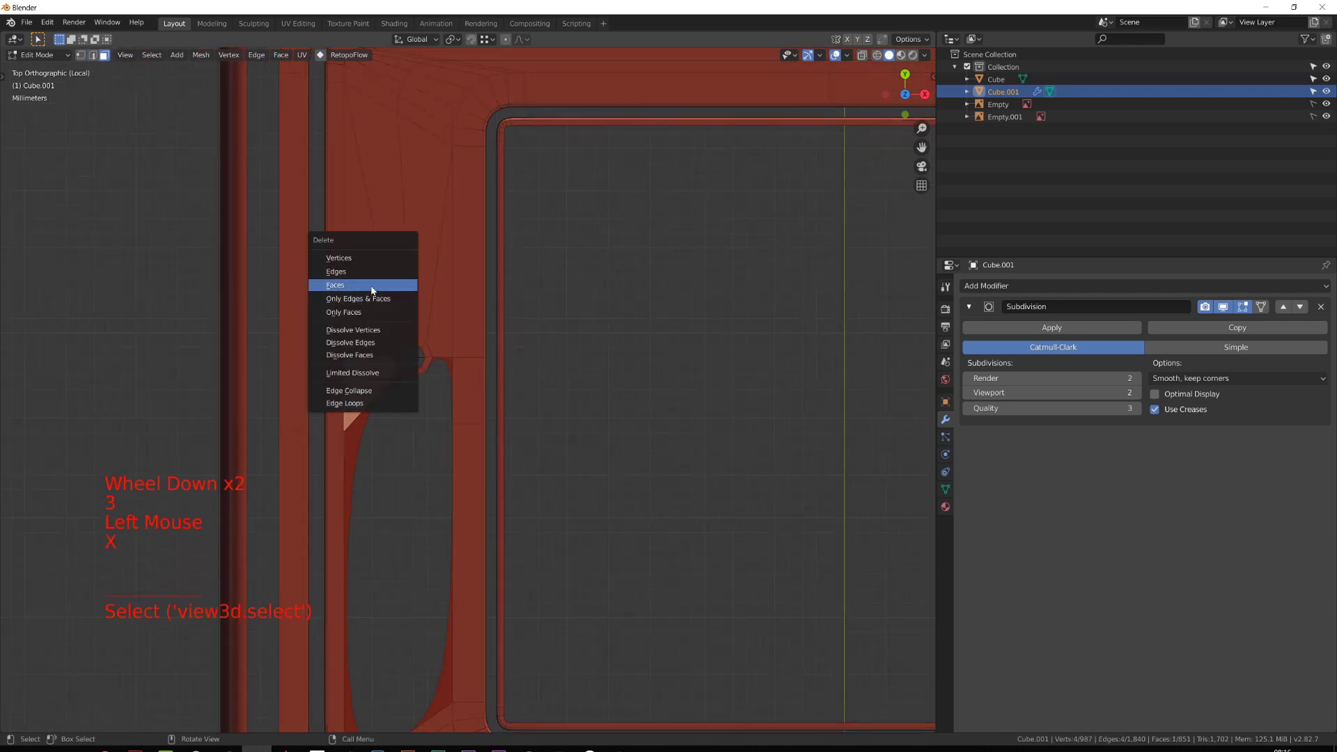
left_click(358, 285)
key("2")
left_click(337, 430, "alt")
left_click(463, 421, "alt+shift")
key("x")
left_click(469, 537)
middle_click_drag(469, 537, 446, 377, "shift")
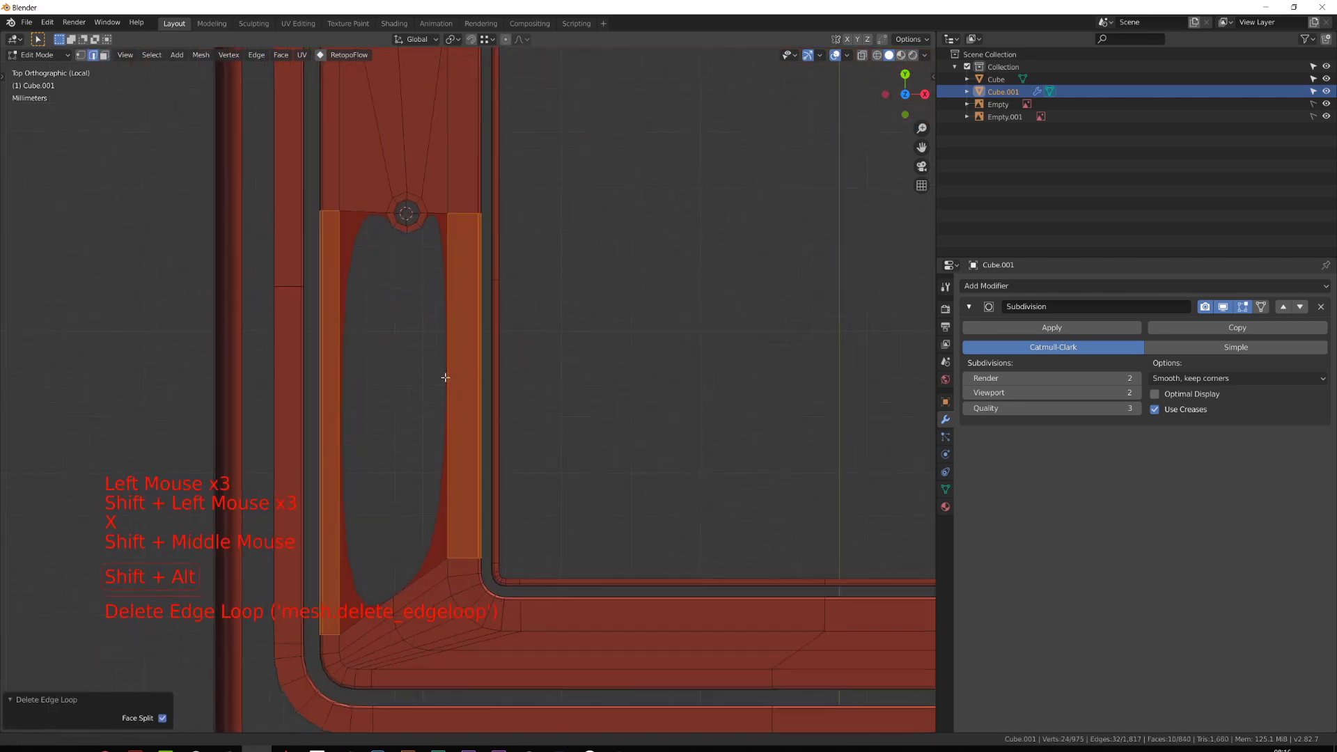
Fill the gap below the small hole's ring with faces from the right strip across to the left strip.
key("a")
key("a")
key("a")
left_click(439, 344)
key("f")
key("f")
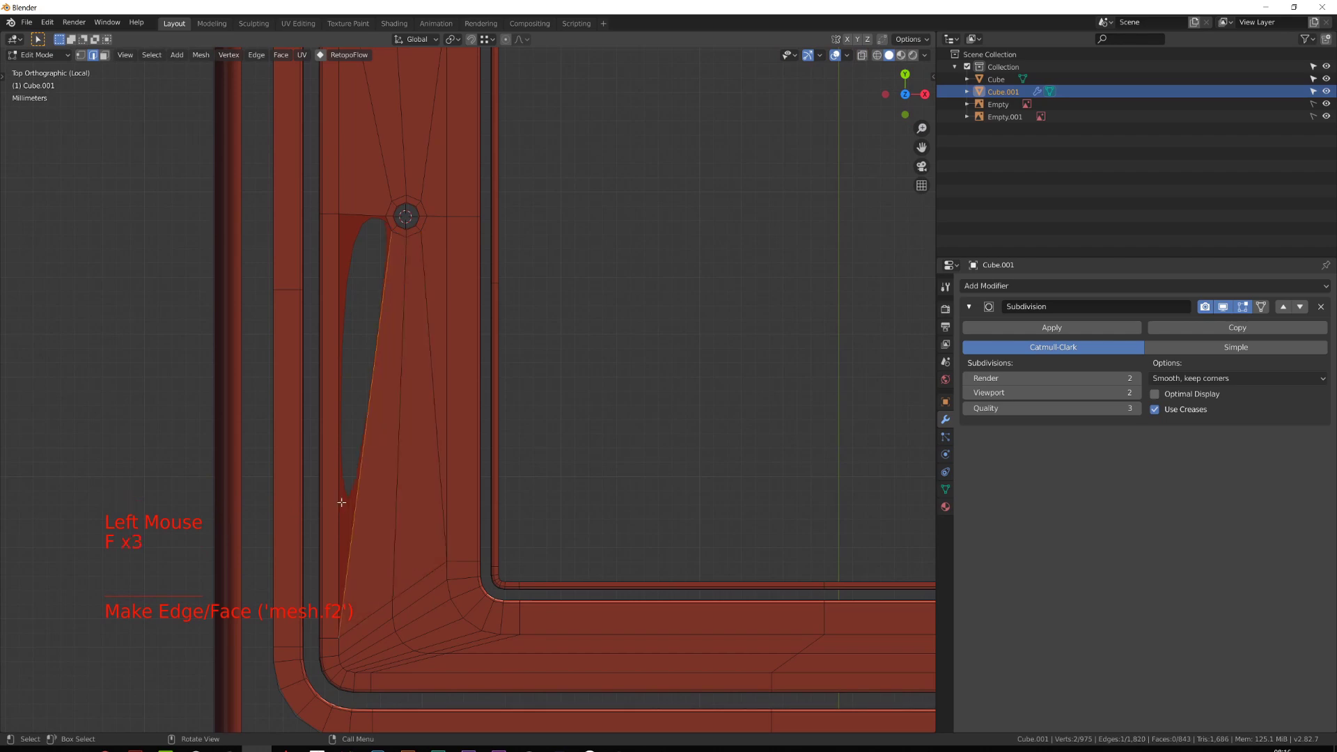
key("f")
key("f")
Select the small hole's inner edge loop and extrude it to form the hole's inner wall.
scroll(433, 390, "down", 5)
key("Tab")
middle_click_drag(433, 388, 481, 411)
scroll(468, 376, "up", 4)
key("Tab")
middle_click_drag(452, 313, 584, 348, "shift")
scroll(585, 327, "up", 5)
key("2")
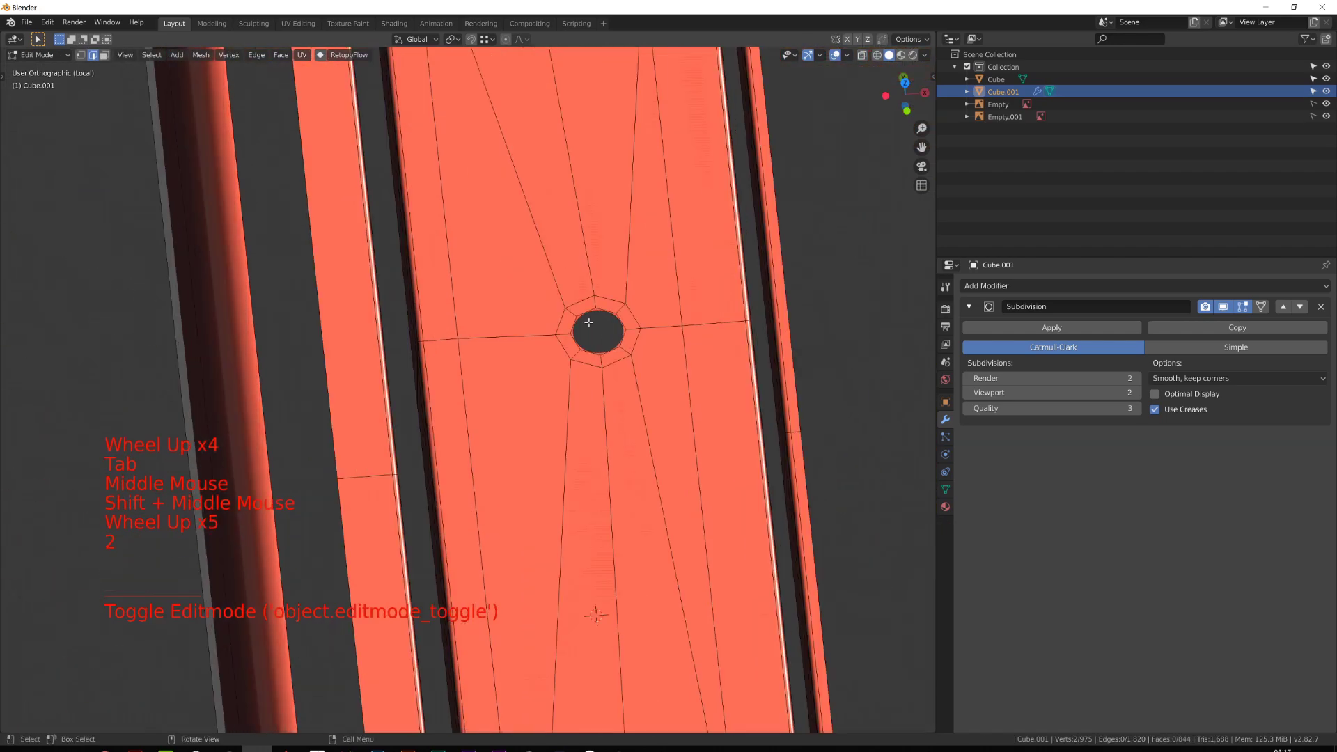
double_click(584, 314)
double_click(584, 314)
key("e")
left_click(585, 324)
Bevel the small hole's rim edge loop narrowly with two segments and a profile of 1.000.
scroll(586, 324, "up", 3)
double_click(724, 319)
key("ctrl+b")
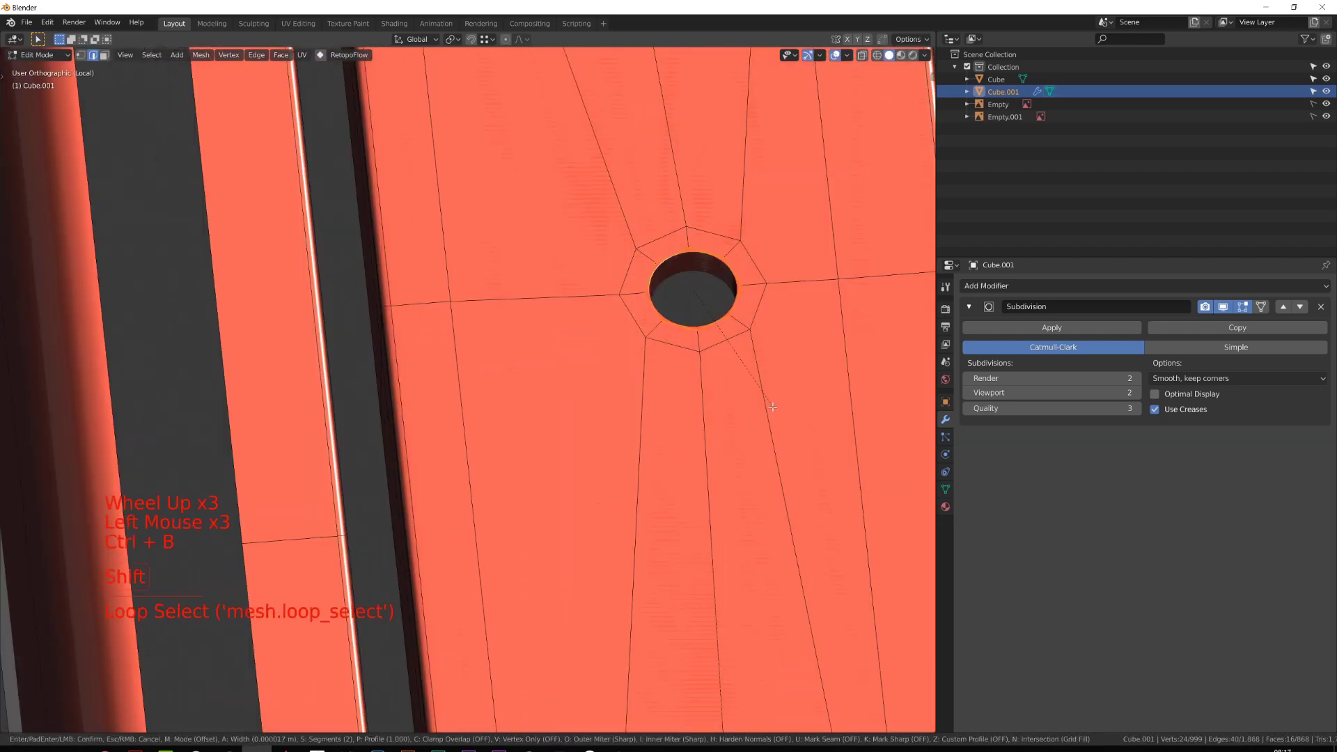
left_click(783, 449)
Extrude the innermost screen-opening edge loop inward and scale the extrusion to 0.705.
scroll(783, 449, "down", 4)
key("Tab")
scroll(738, 447, "down", 4)
middle_click_drag(683, 445, 579, 442)
scroll(592, 452, "down", 7)
key("Tab")
key("KP_7")
middle_click_drag(609, 466, 574, 402, "shift")
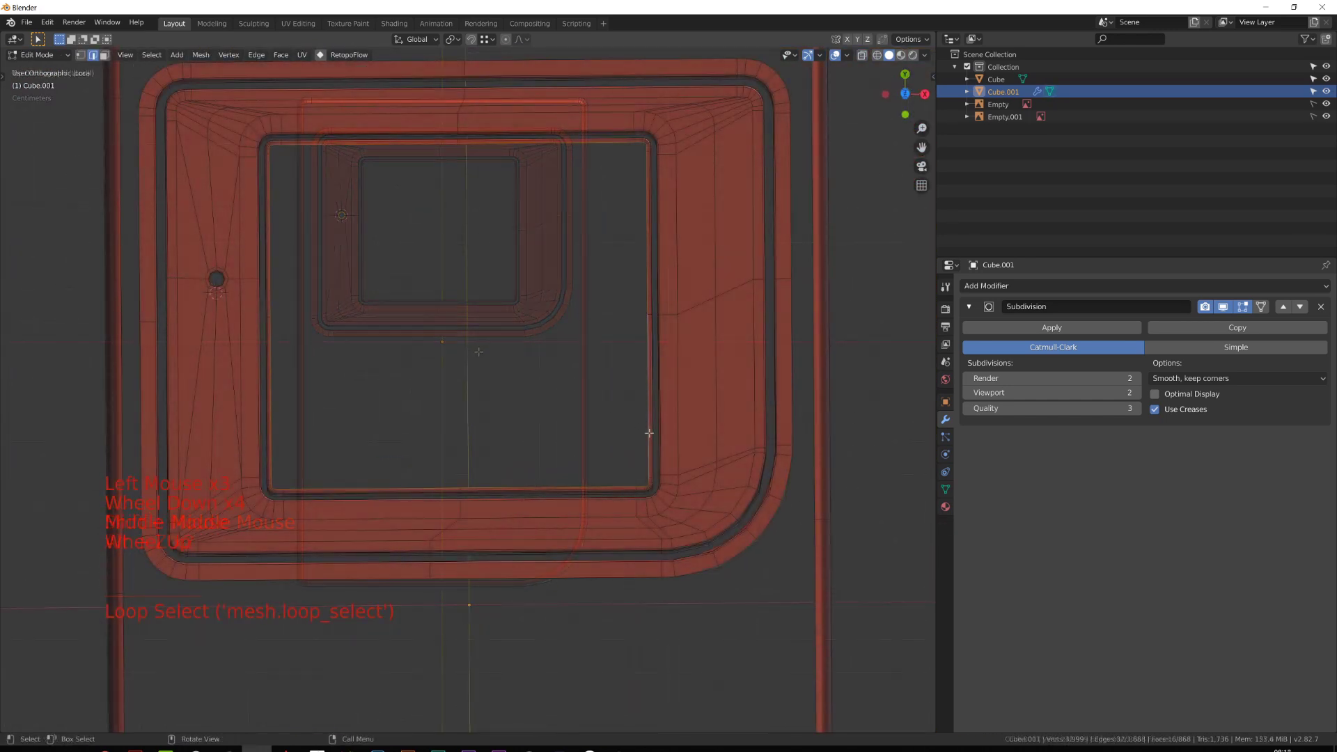
key("alt+z")
key("e")
key("s")
left_click(592, 402)
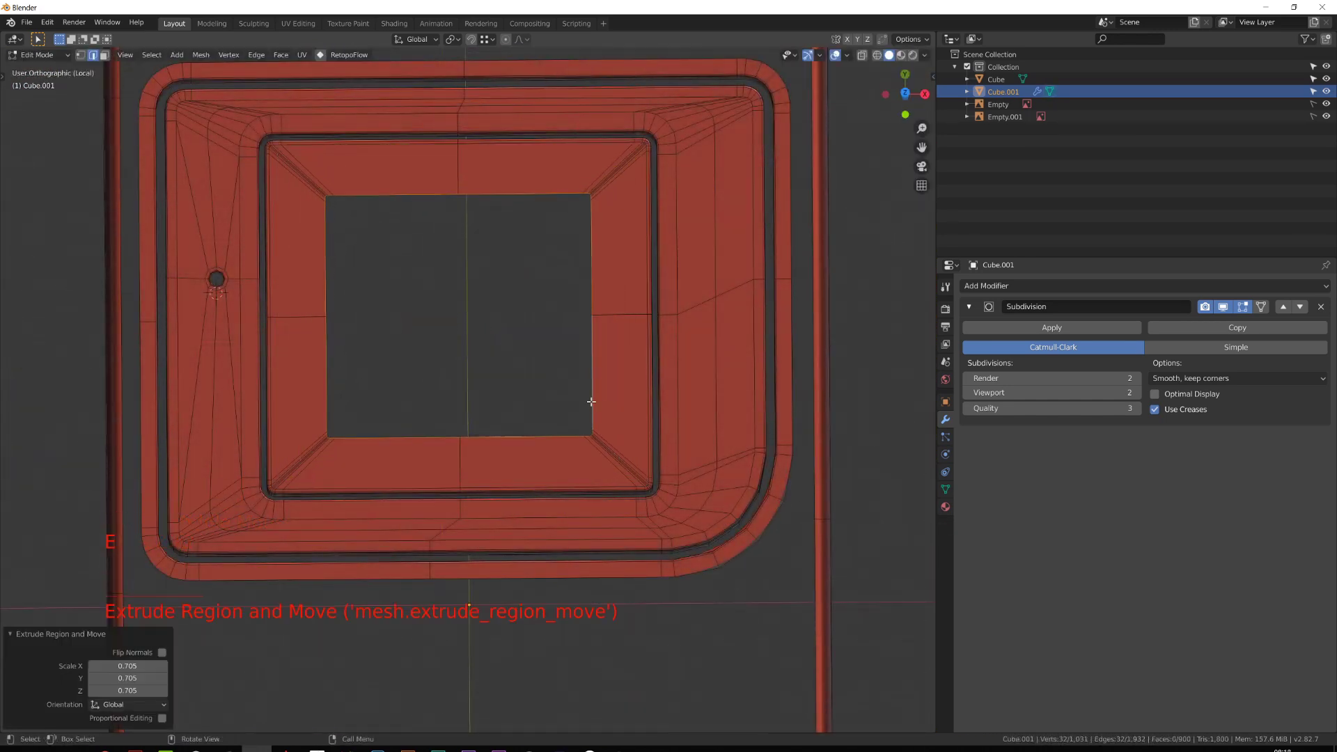
Try to close the upper half of the screen opening with a face, then cut and bevel a vertical loop through it.
key("f")
key("ctrl+r")
left_click(546, 251)
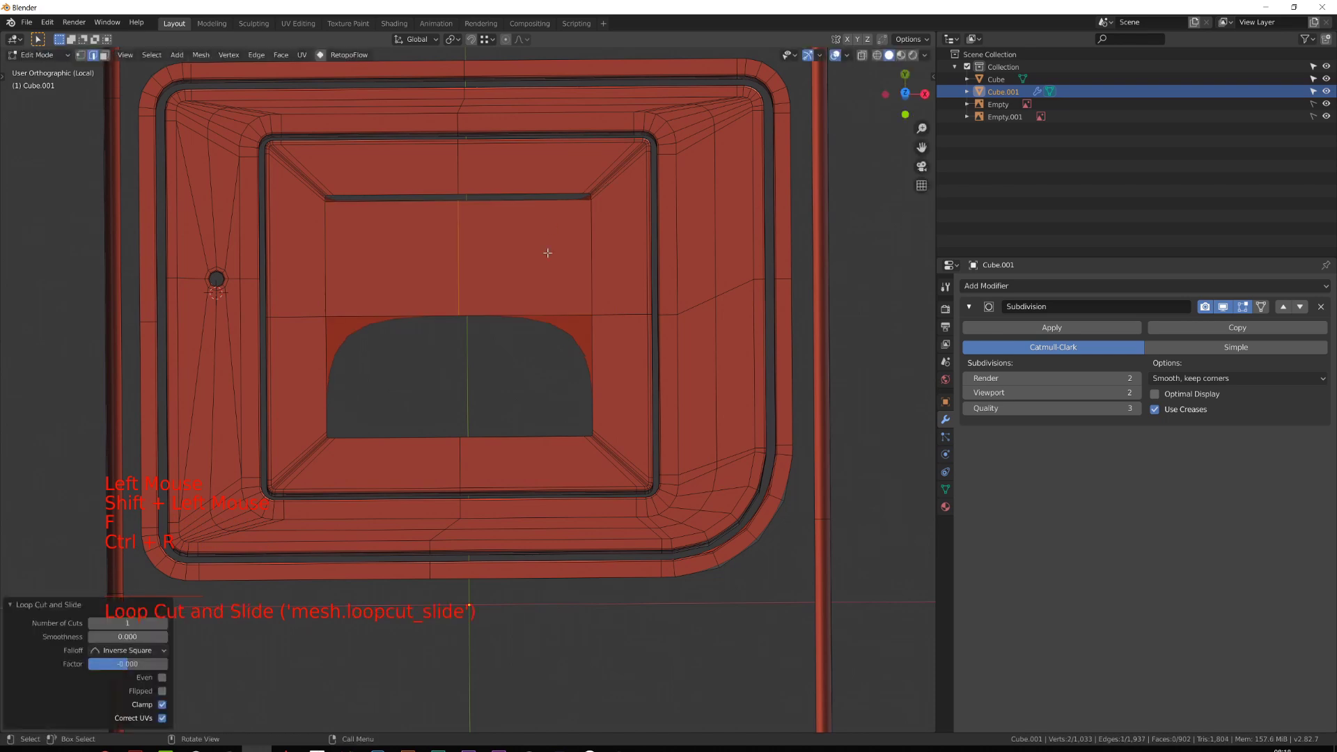
key("ctrl+b")
left_click(597, 278)
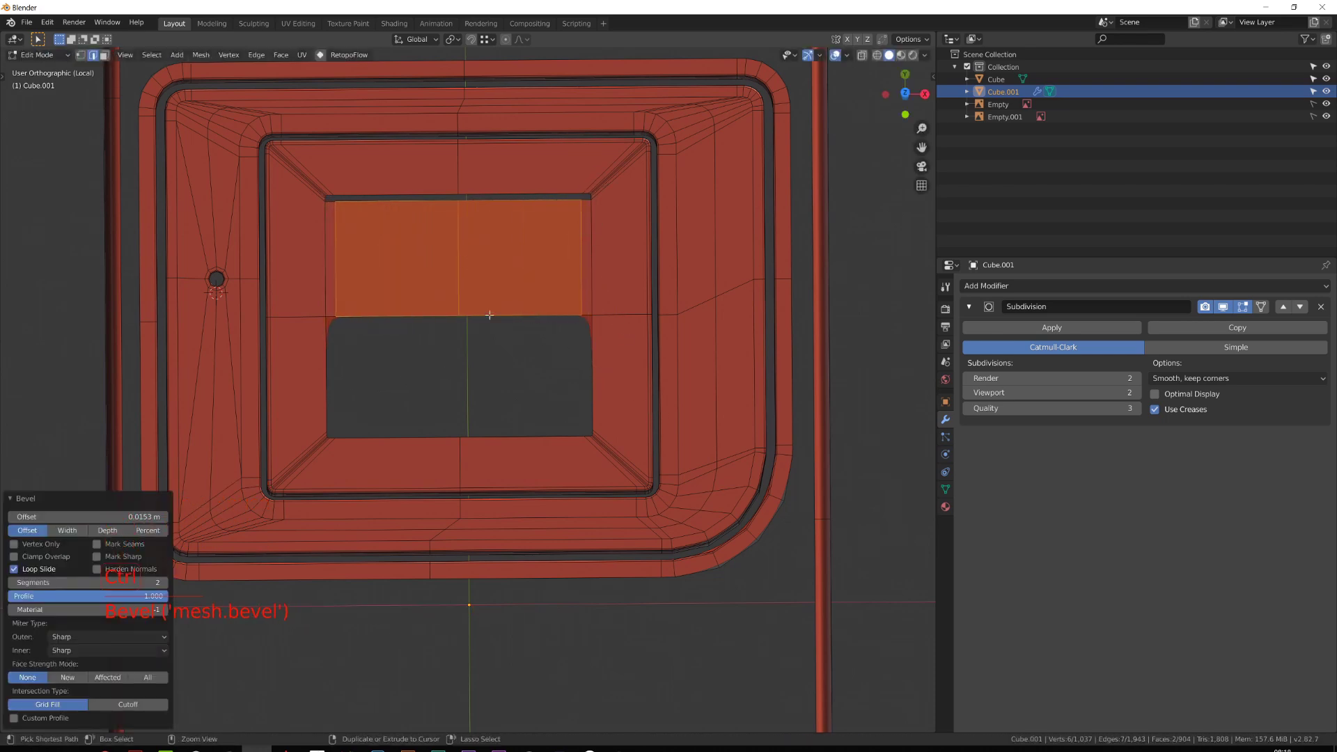
key("ctrl+z")
key("ctrl+z")
key("ctrl+z")
key("ctrl+z")
Scale the screen opening's inner edge loop by 1.151 and close the opening with Grid Fill.
left_click(593, 404, "alt")
key("s")
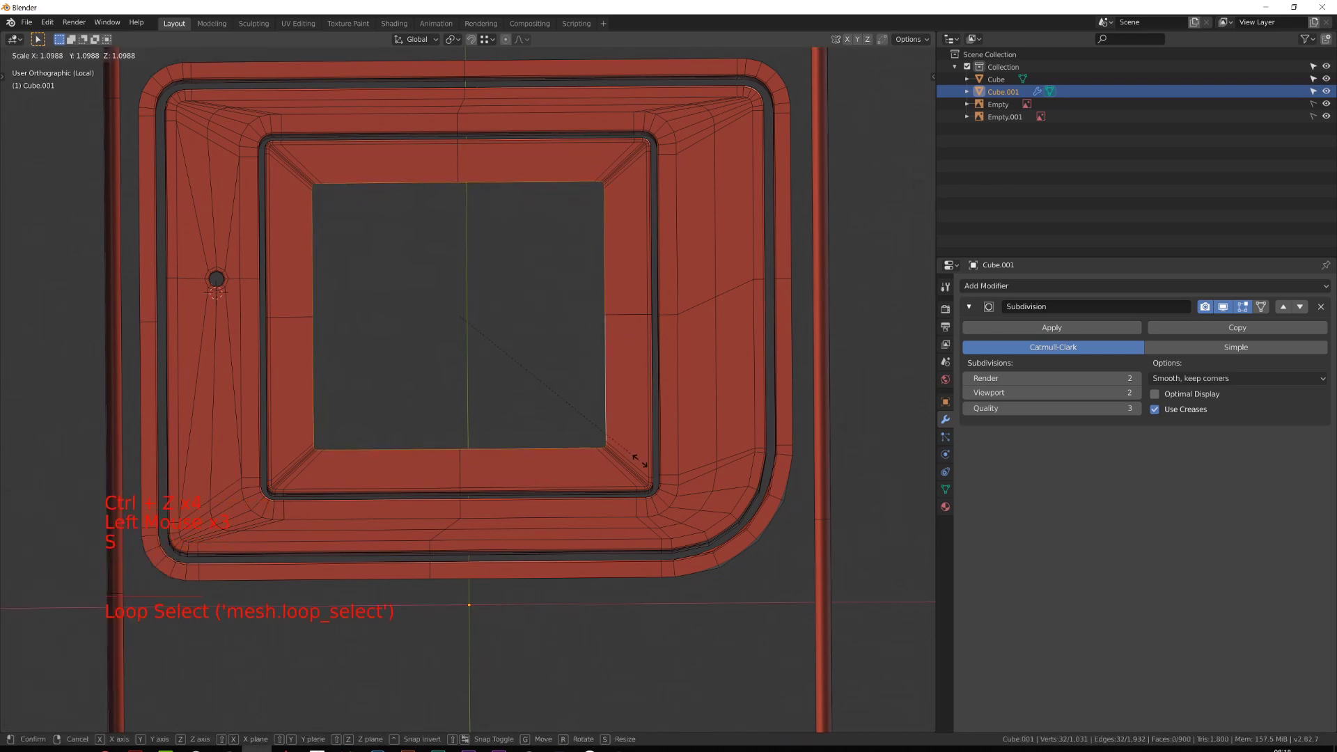
left_click(633, 460)
scroll(611, 430, "up", 1)
scroll(611, 430, "up", 1)
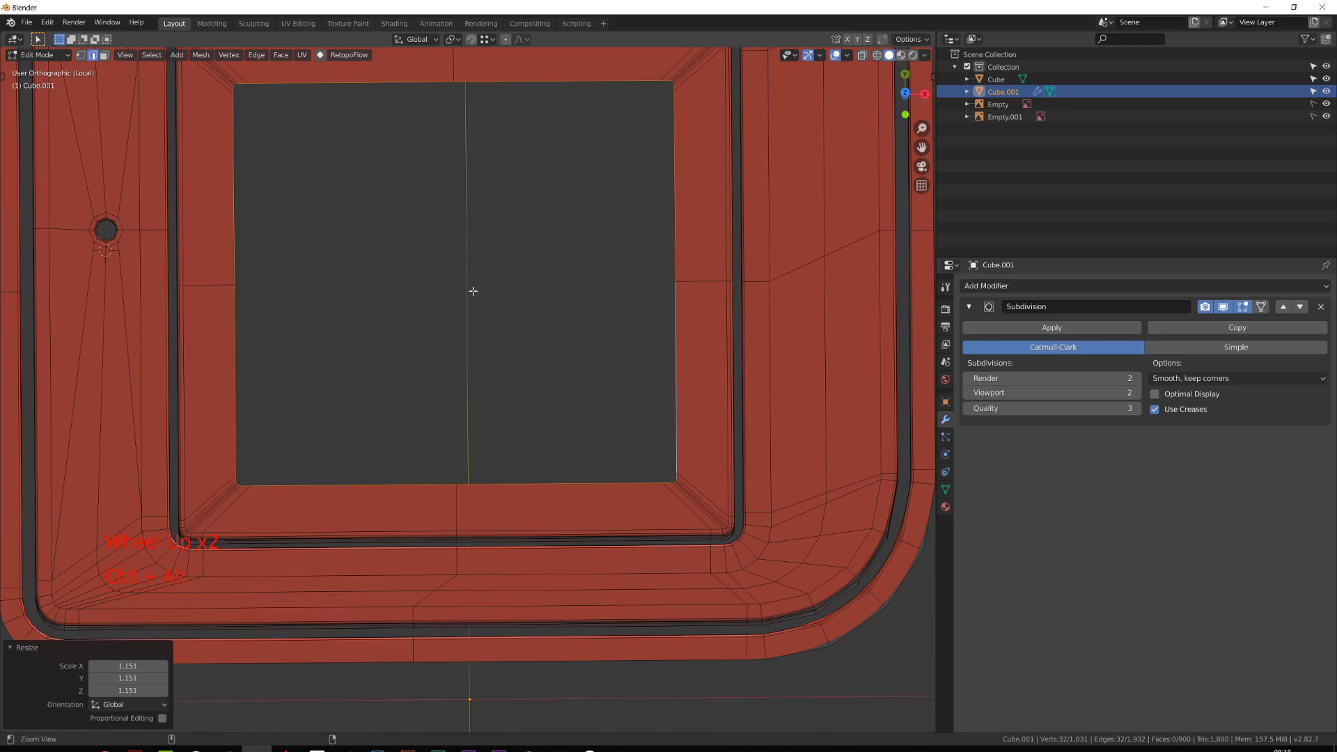
key("ctrl+f")
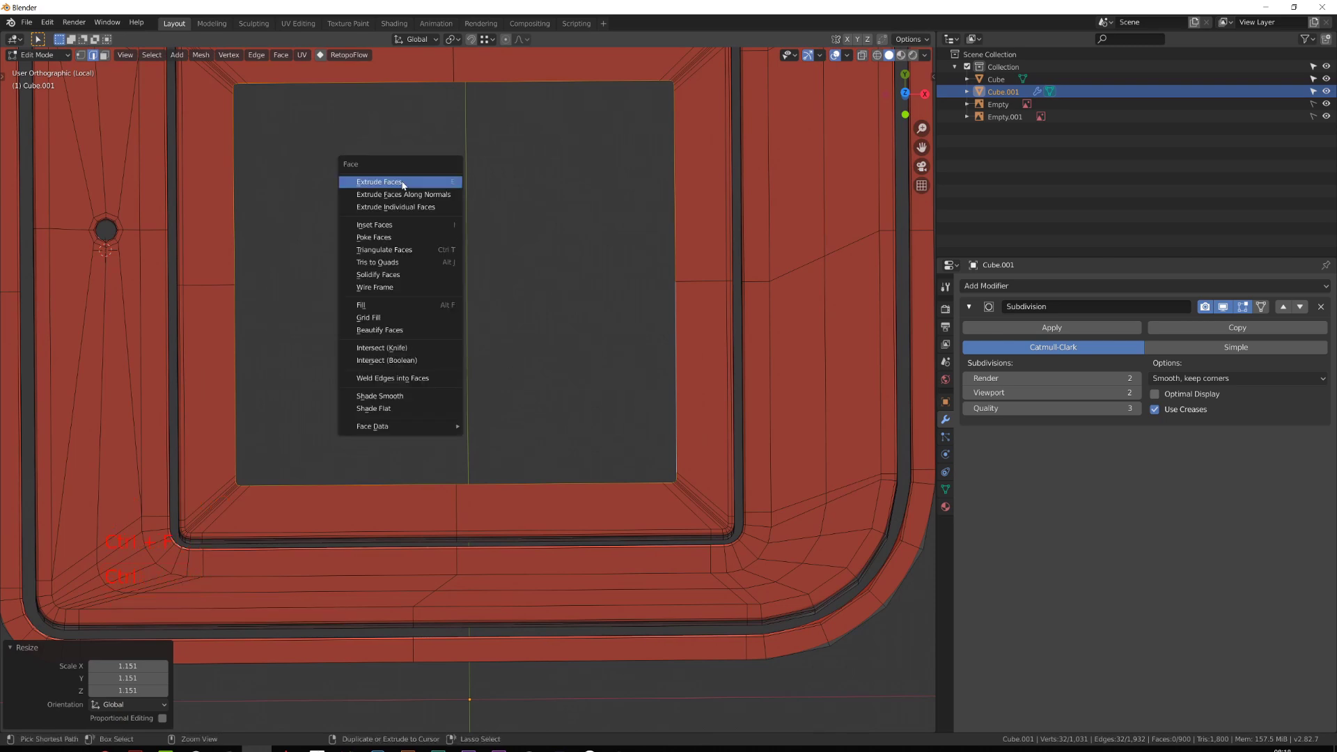
left_click(381, 321)
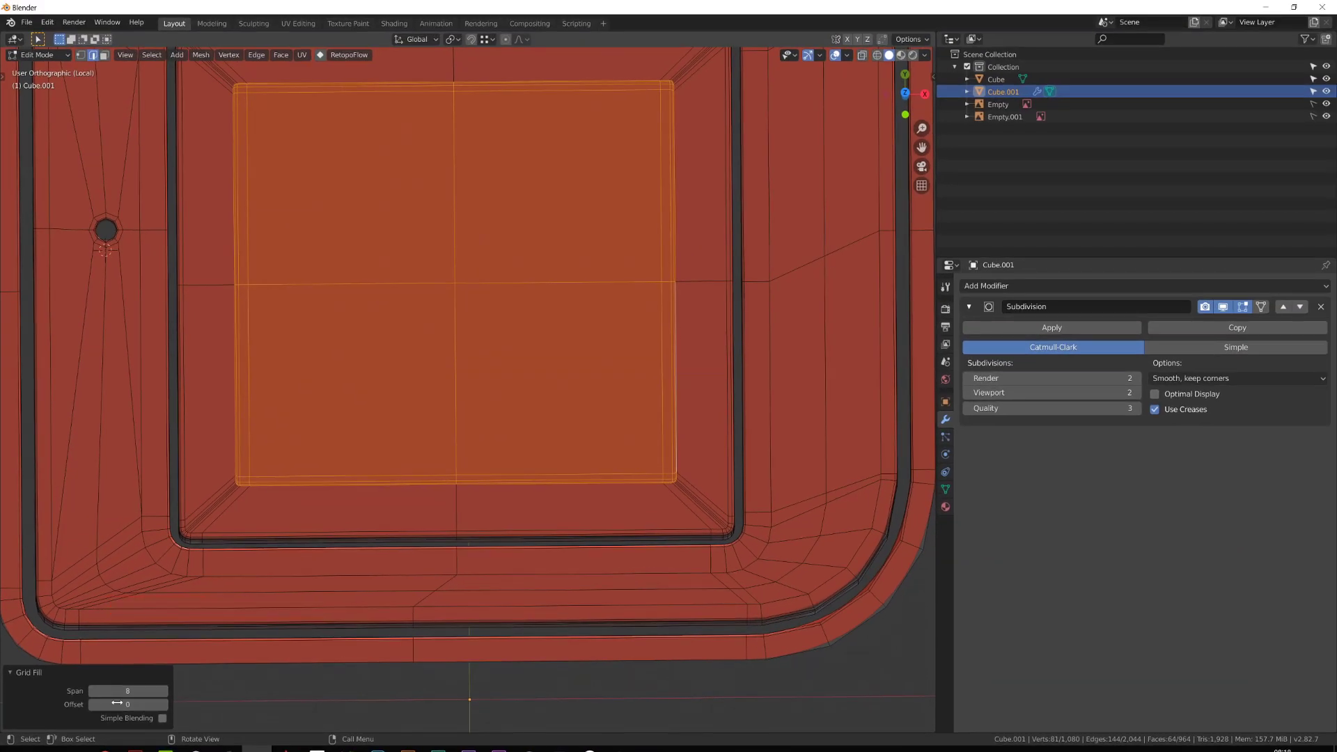
Try other span and offset values for the screen opening's Grid Fill, and restore the even grid with a span of 8.
double_click(165, 708)
left_click(94, 691)
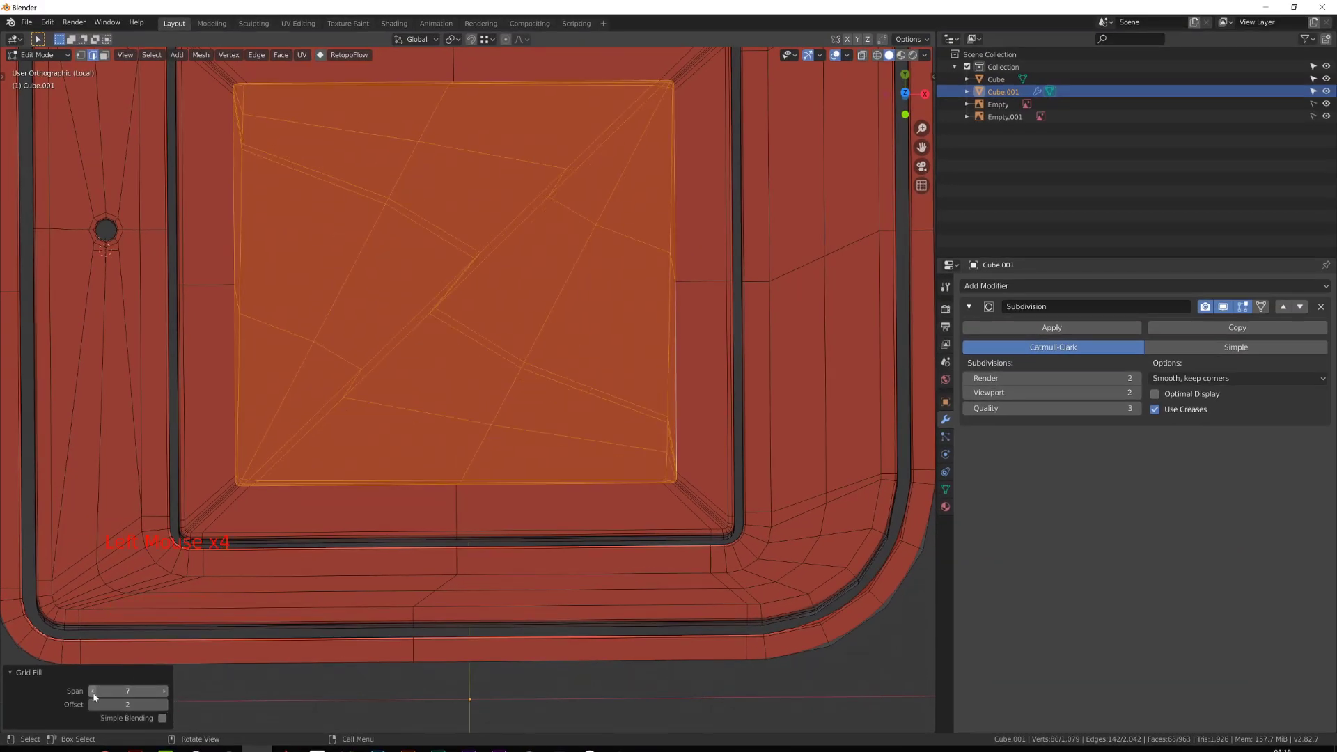
left_click(93, 692)
left_click(164, 691)
left_click(163, 691)
scroll(449, 459, "down", 3)
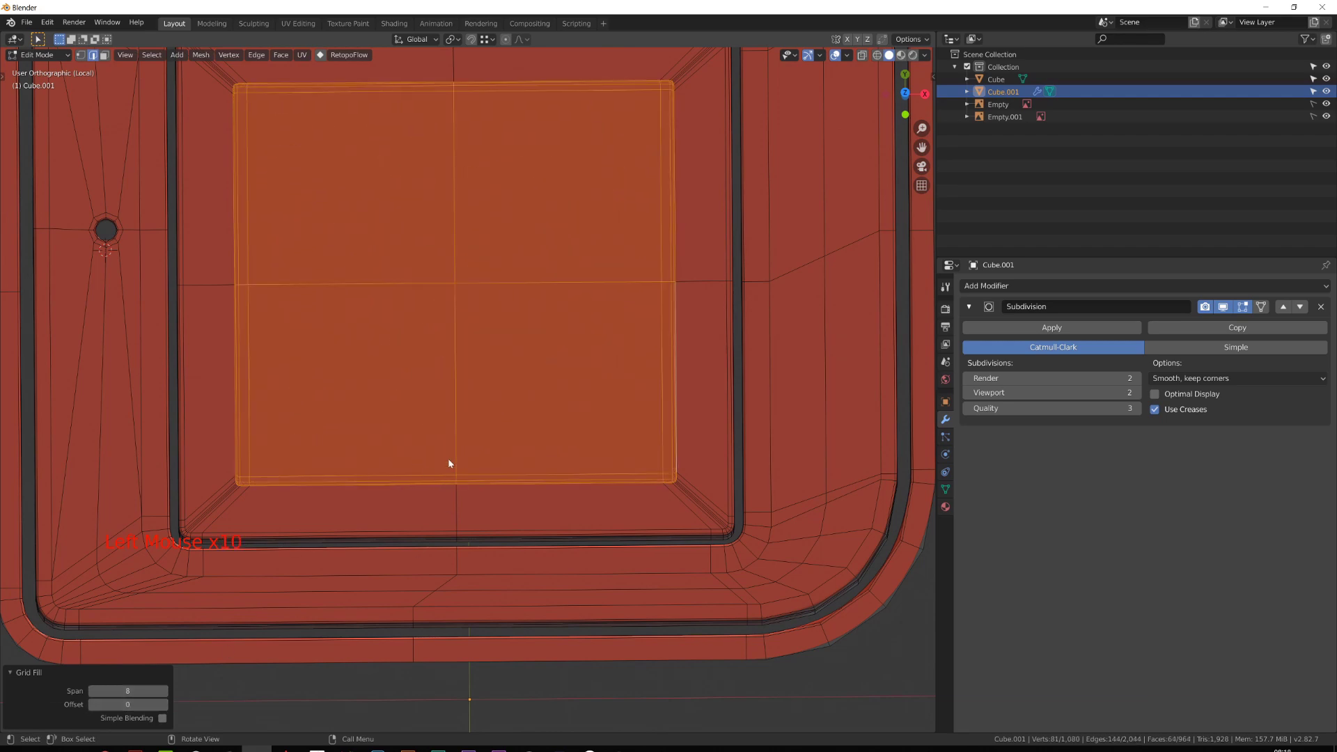
Return the shell to Object Mode and exit Local View to show it over the blueprints in top view.
key("Tab")
middle_click_drag(493, 457, 579, 320)
key("KP_7")
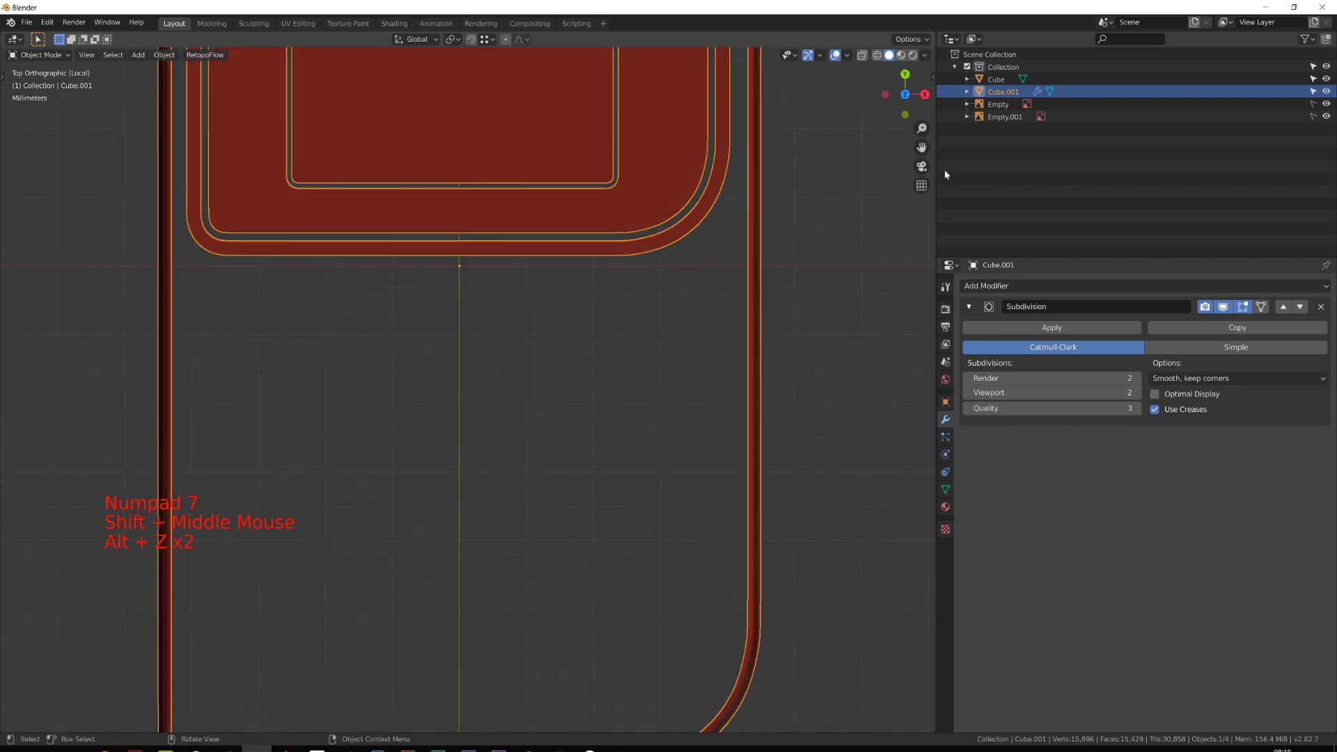
key("KP_Divide")
key("KP_7")
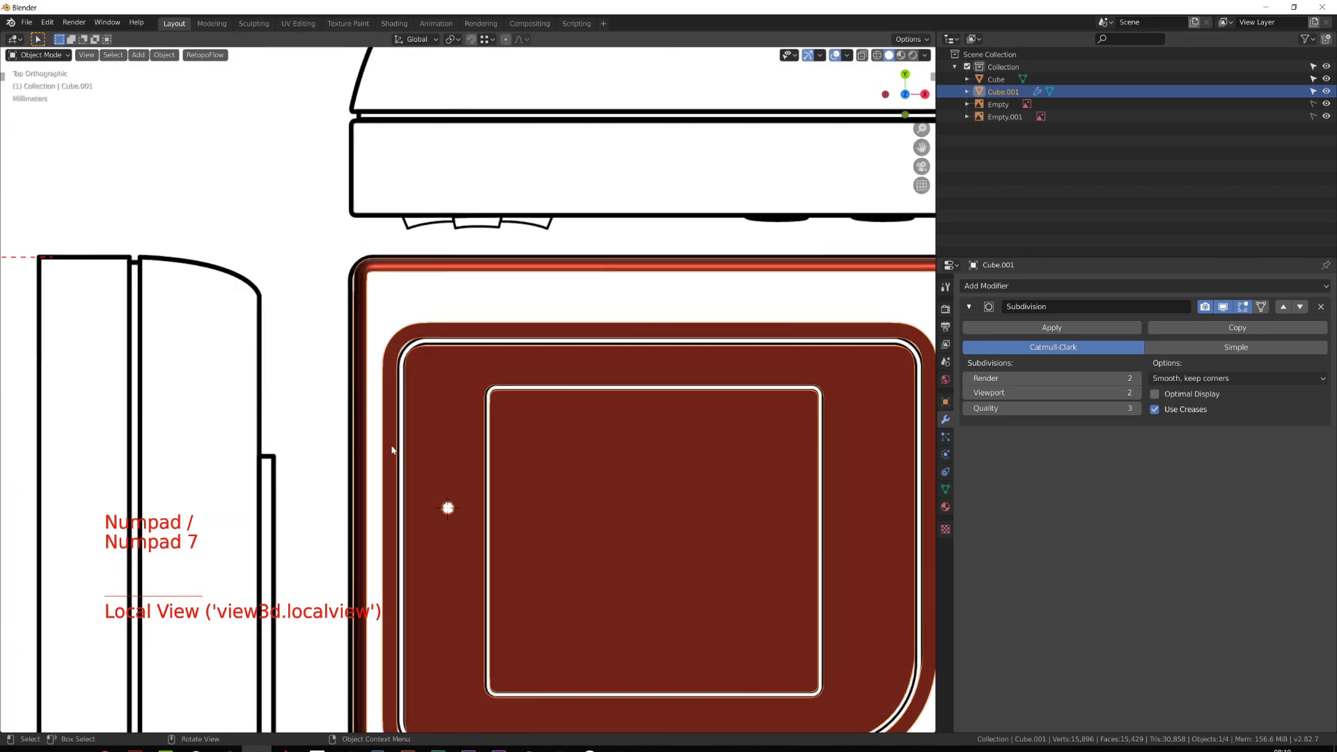
Start adding a new mesh primitive over the blueprint's D-pad and button area.
scroll(389, 449, "down", 7)
middle_click_drag(390, 448, 496, 430, "shift")
scroll(425, 425, "up", 7)
scroll(428, 422, "down", 2)
key("shift+a")
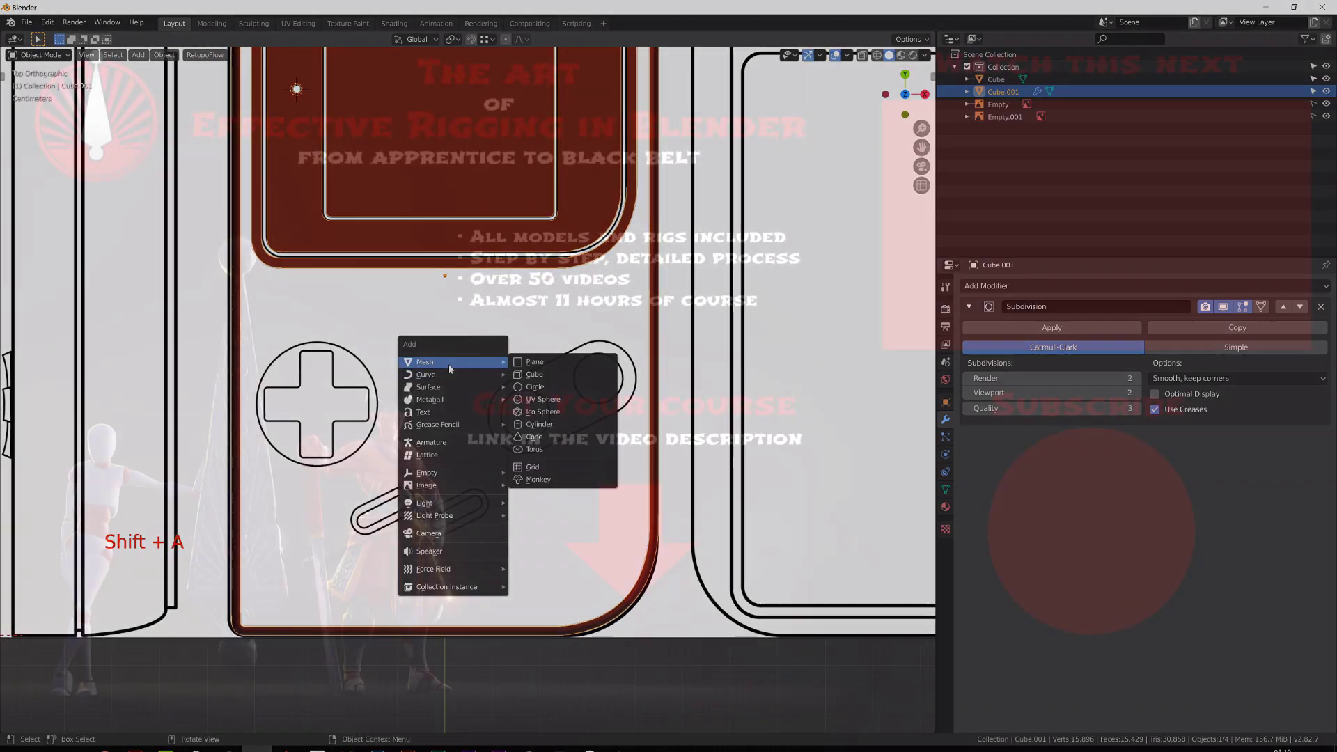